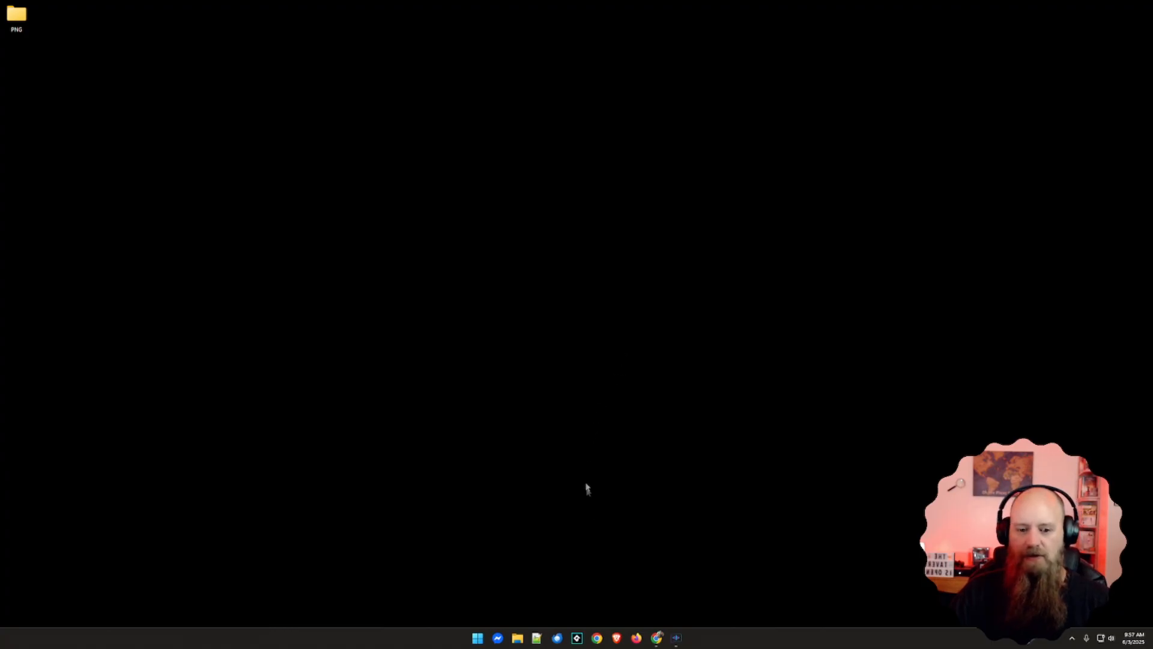
# Switch to Chrome, open the veadotube app download page and compare the descriptions of veadotube mini and veadotube
pyautogui.click(659, 638)
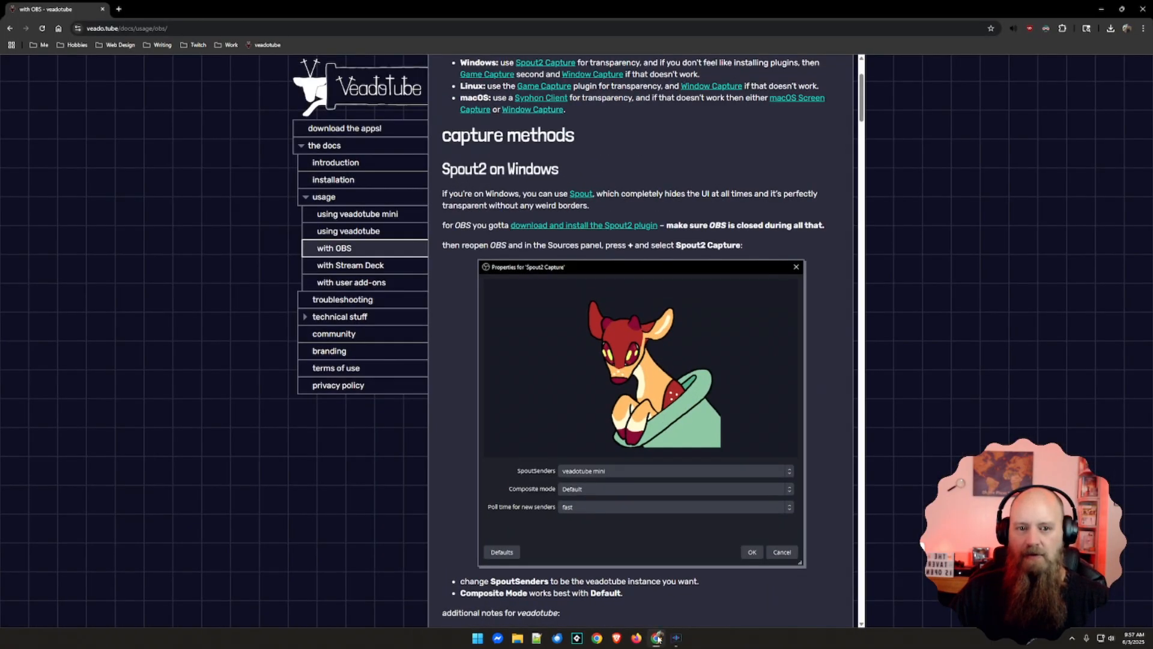
pyautogui.click(306, 126)
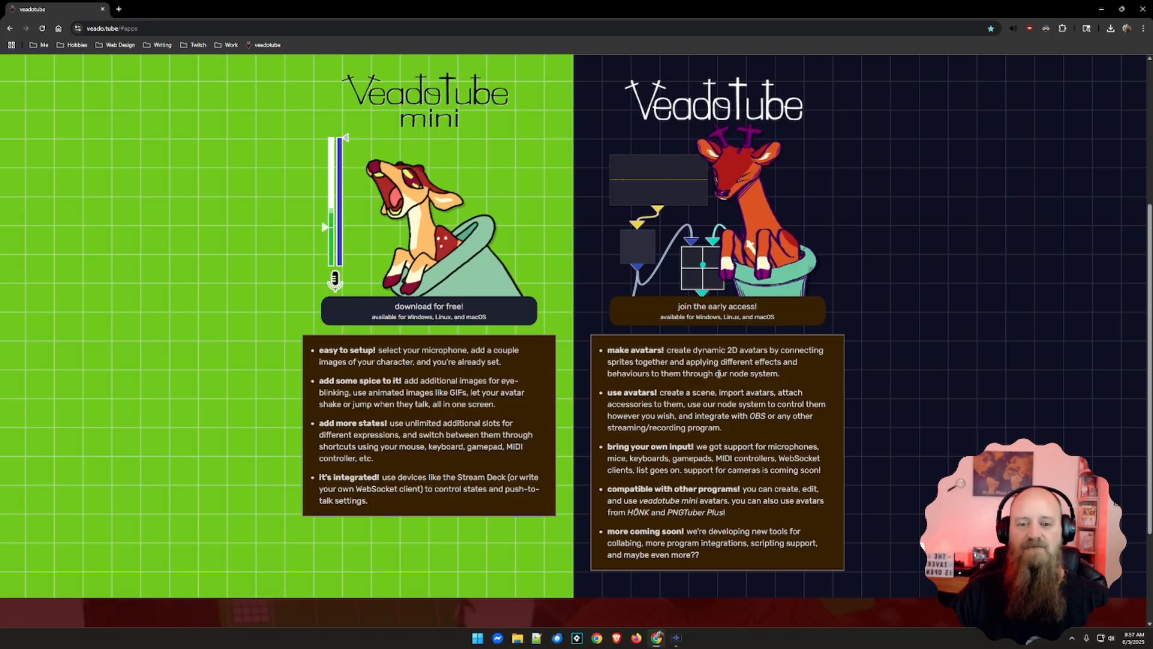
pyautogui.scroll(-2, 718, 373)
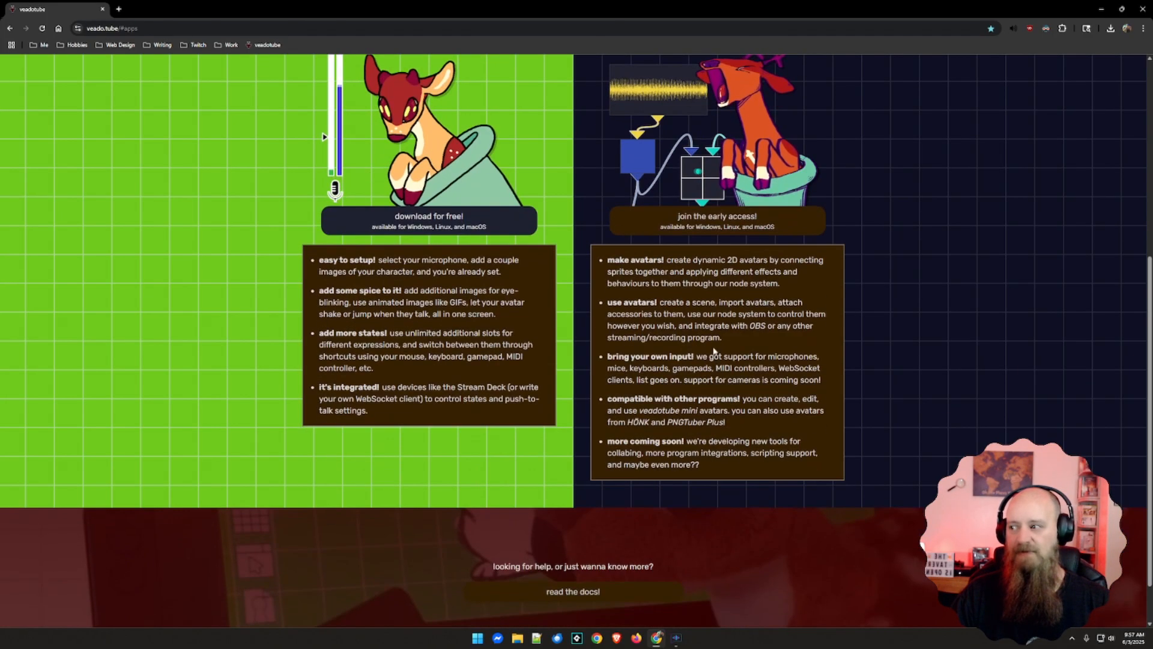
pyautogui.scroll(2, 713, 351)
pyautogui.scroll(-1, 714, 349)
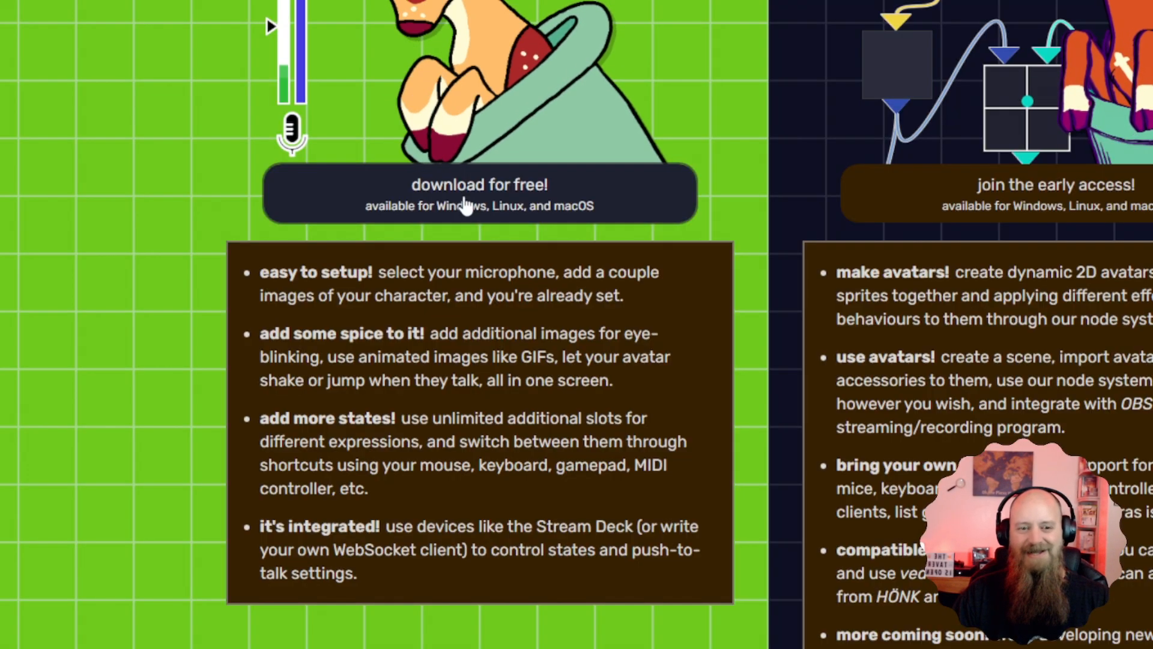
# Open the free veadotube mini download on itch.io and skip the donation to reach the list of downloads
pyautogui.click(466, 205)
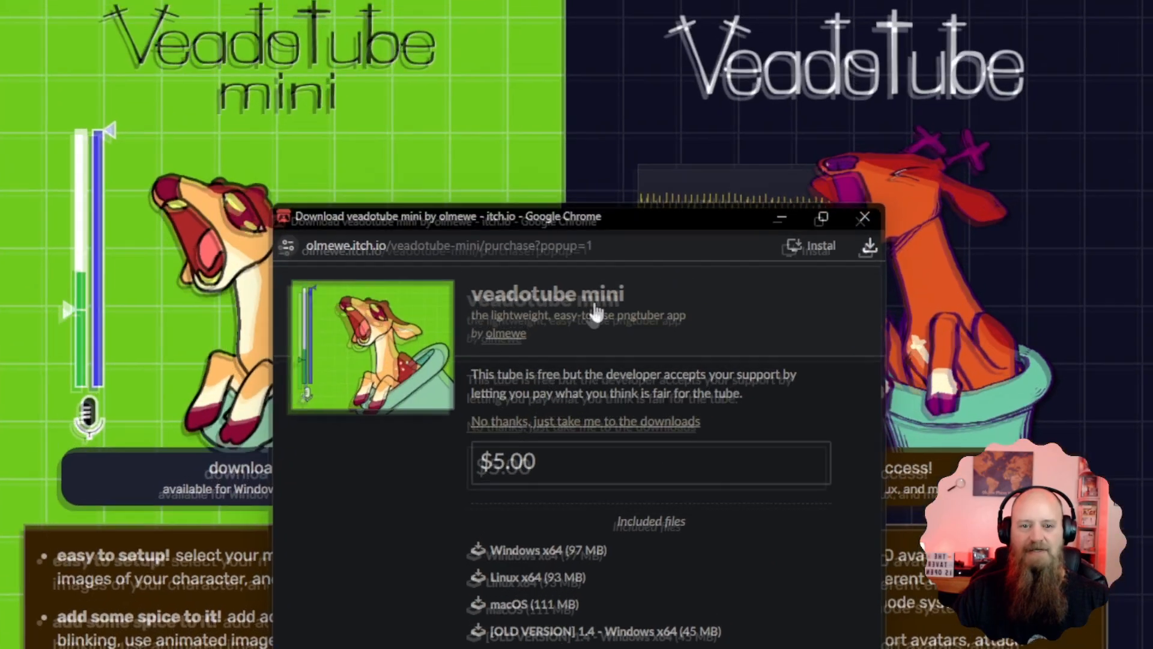
pyautogui.moveTo(598, 227); pyautogui.dragTo(597, 181)
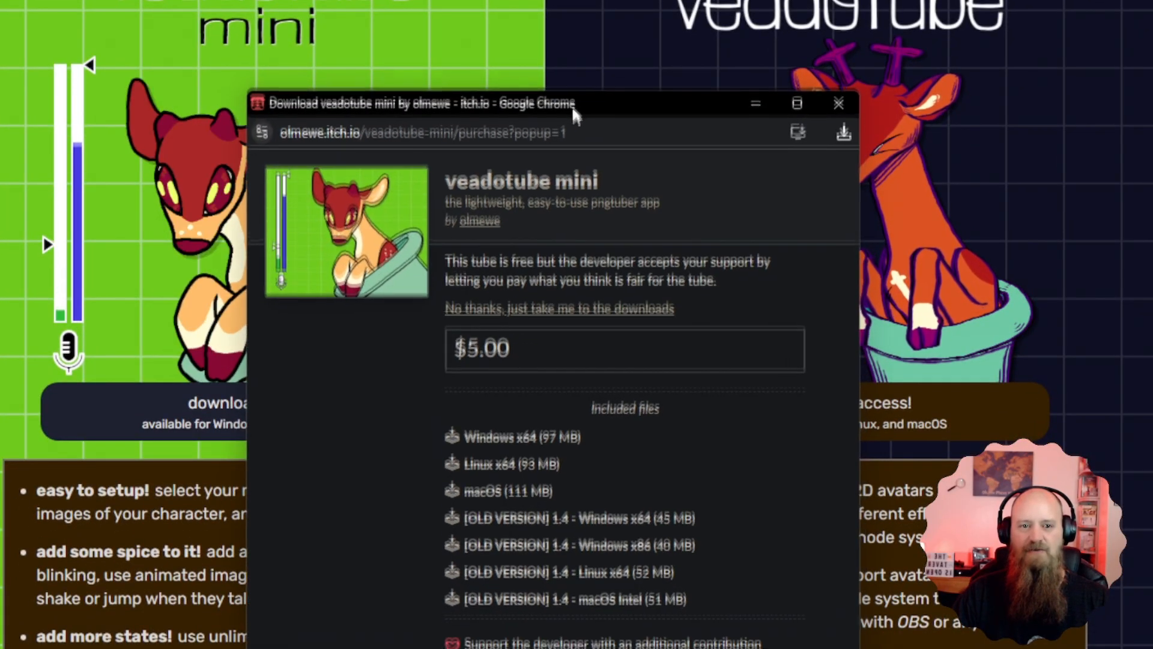
pyautogui.moveTo(573, 114); pyautogui.dragTo(574, 55)
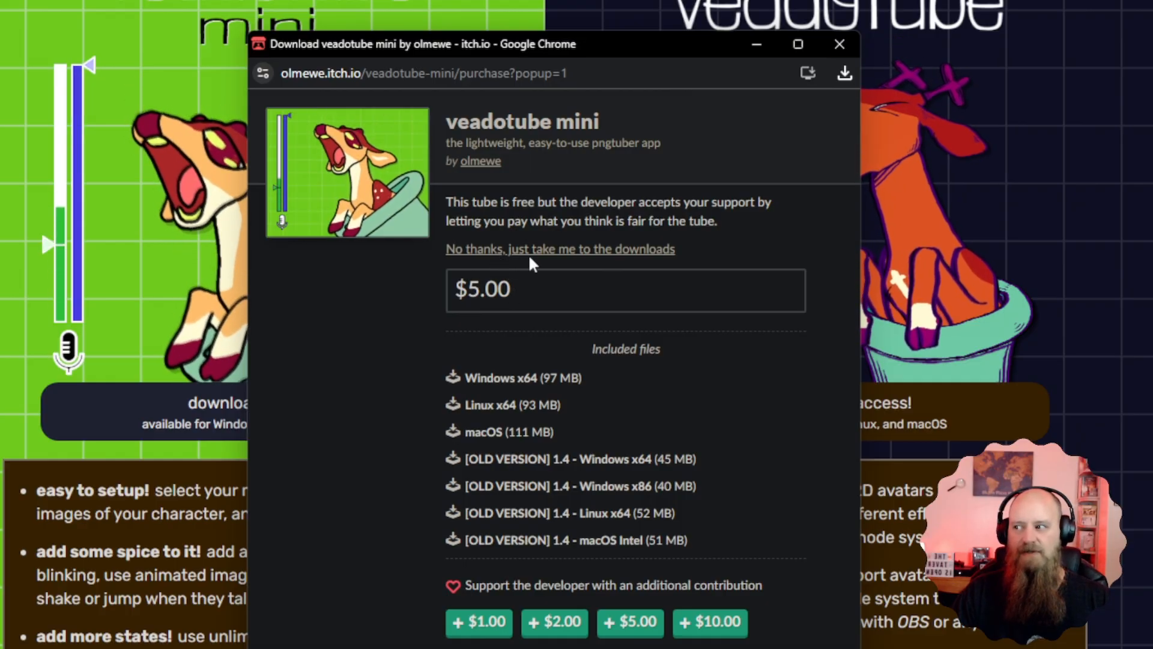
pyautogui.click(563, 257)
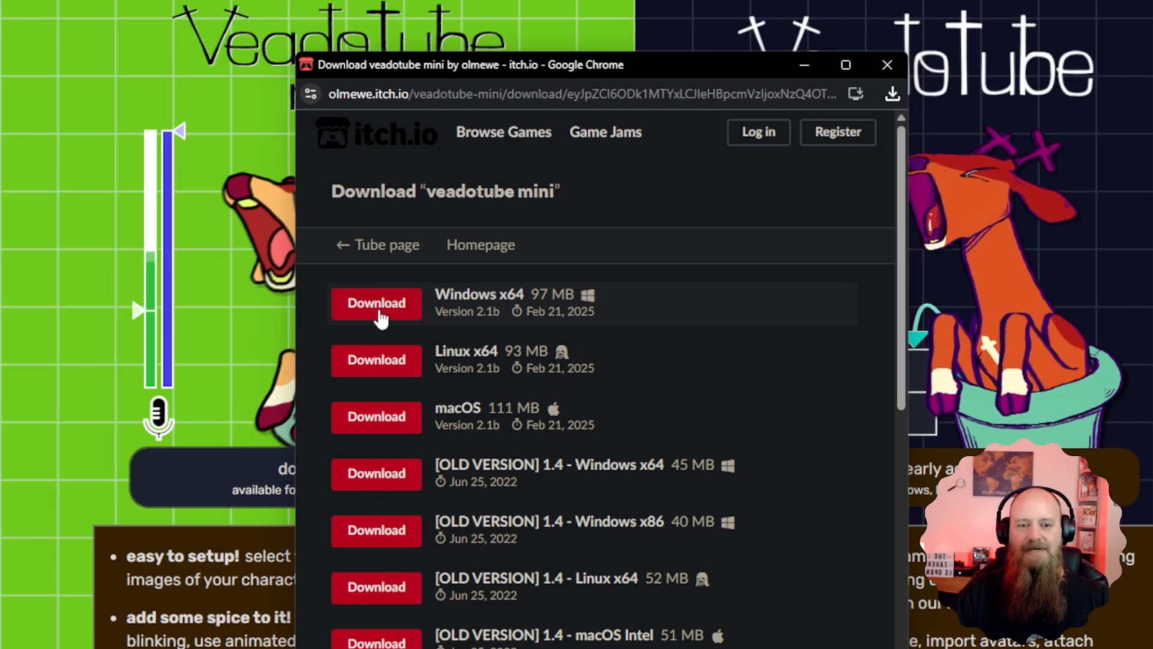
# Download the Windows x64 version to the Desktop as veadotube-mini-win-x64.zip and close the download window
pyautogui.click(379, 313)
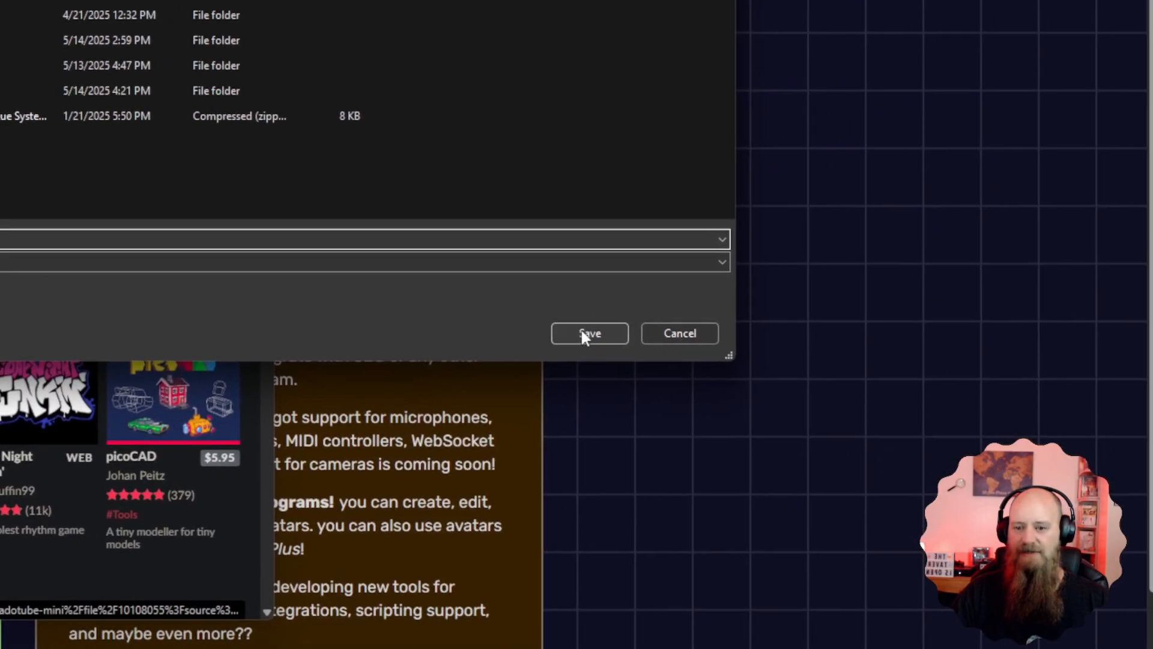
pyautogui.click(587, 332)
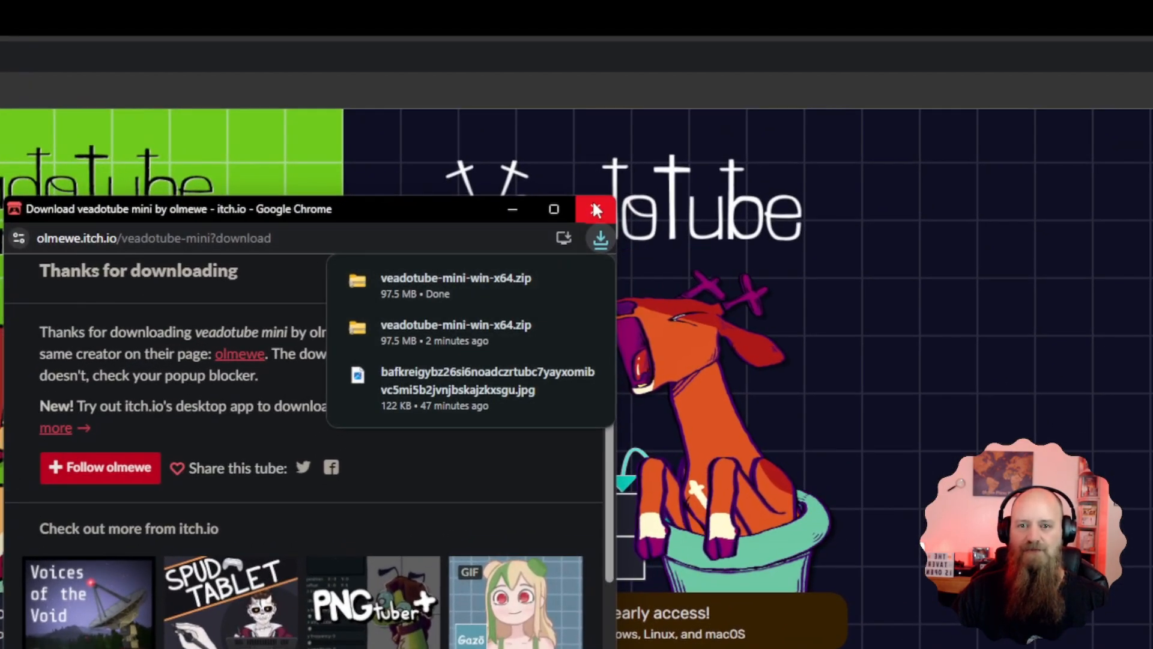
pyautogui.click(596, 209)
# Open the installation page of the veadotube docs, review the instructions for each operating system, and close the browser tab
pyautogui.scroll(-5, 325, 496)
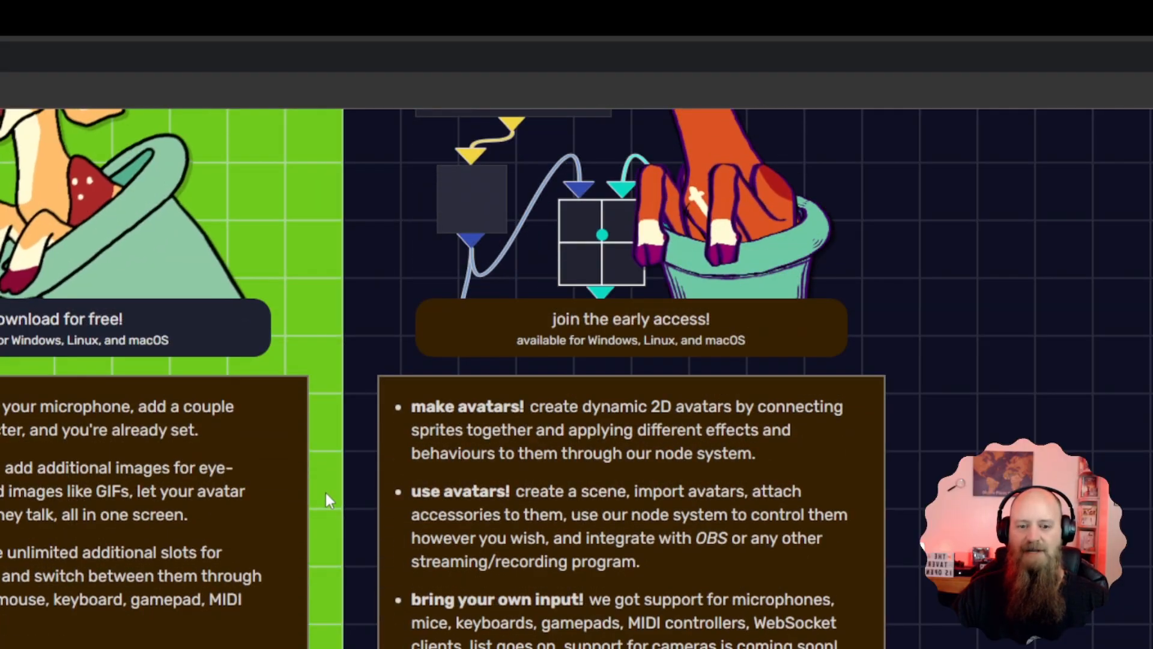
pyautogui.scroll(-10, 325, 493)
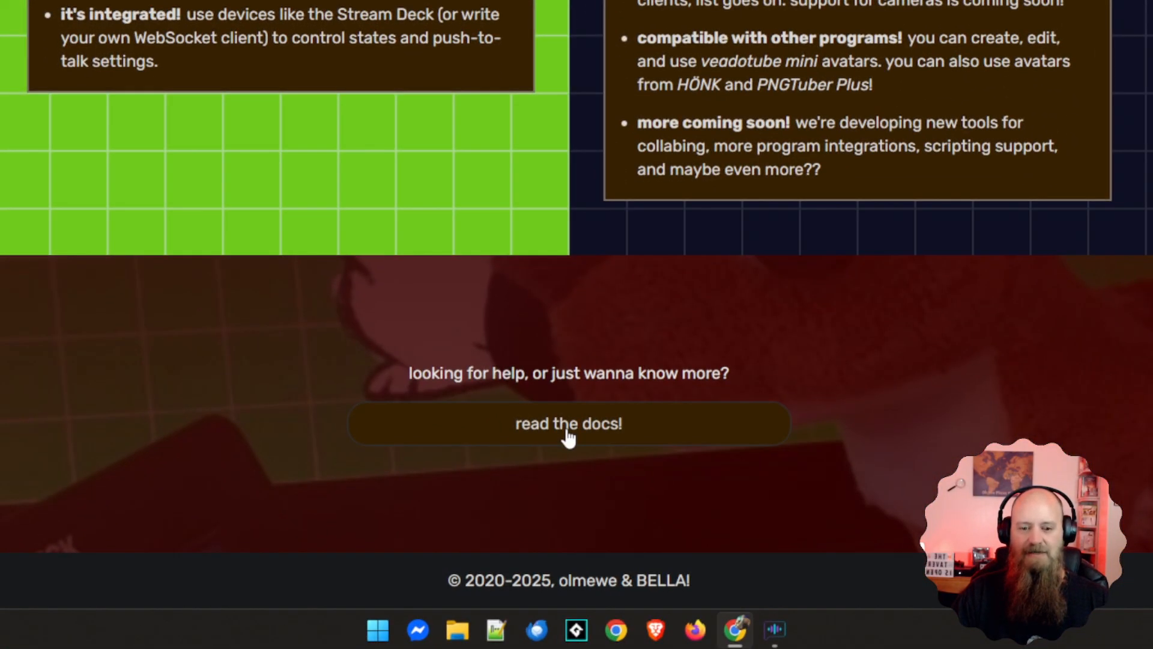
pyautogui.click(569, 438)
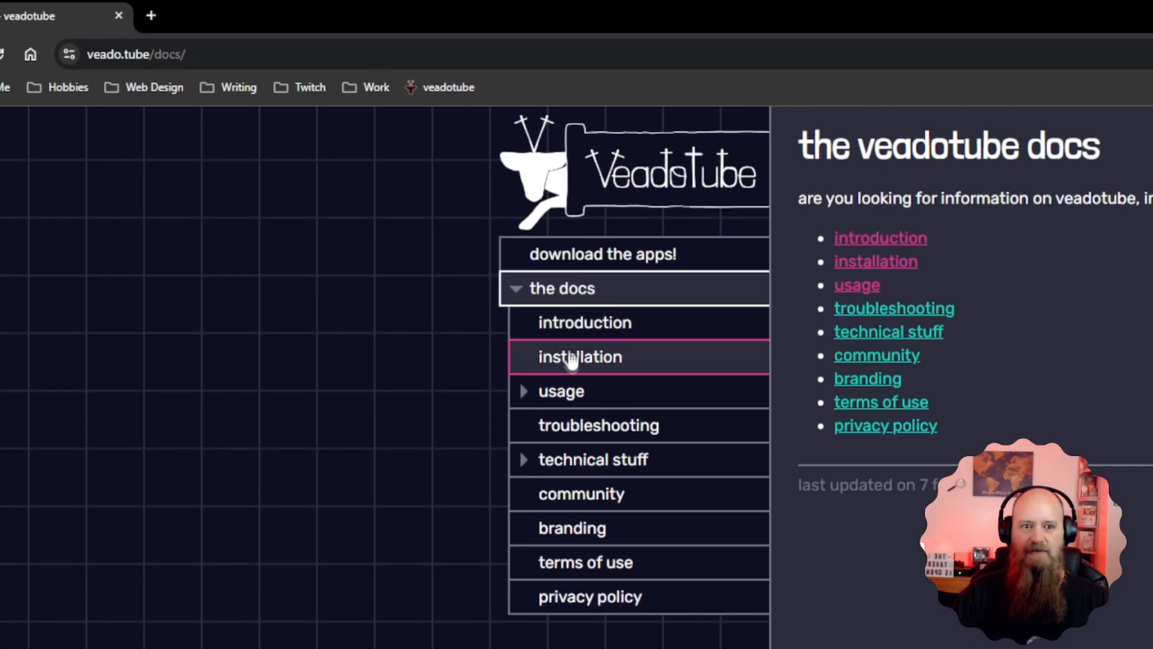
pyautogui.click(574, 362)
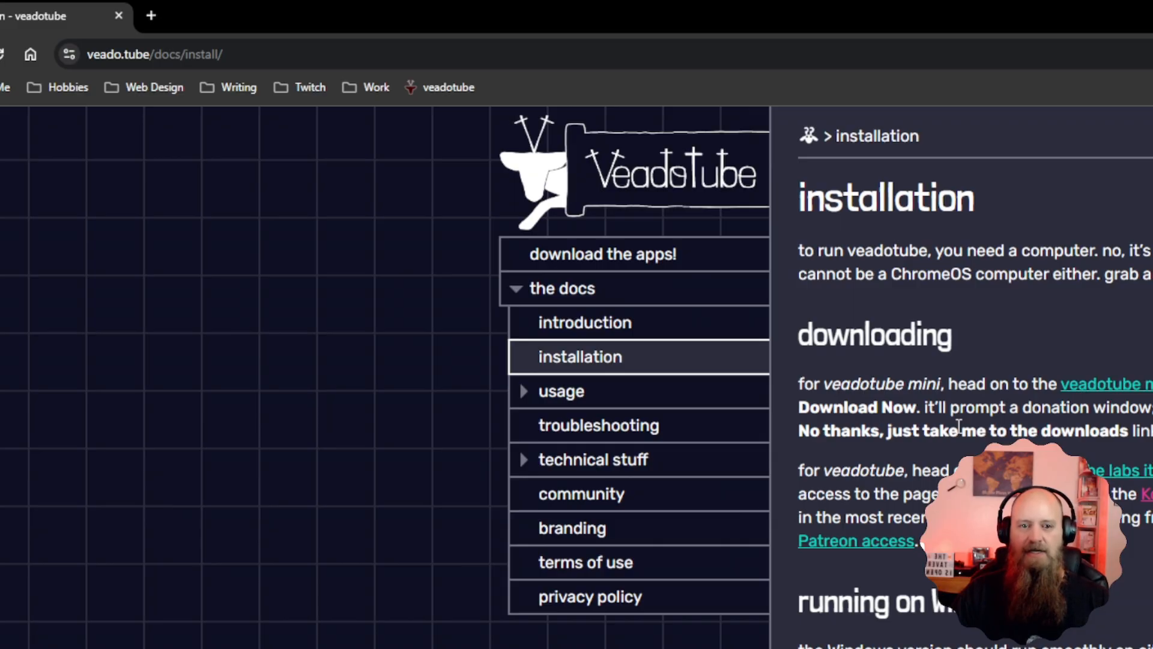
pyautogui.scroll(-15, 960, 425)
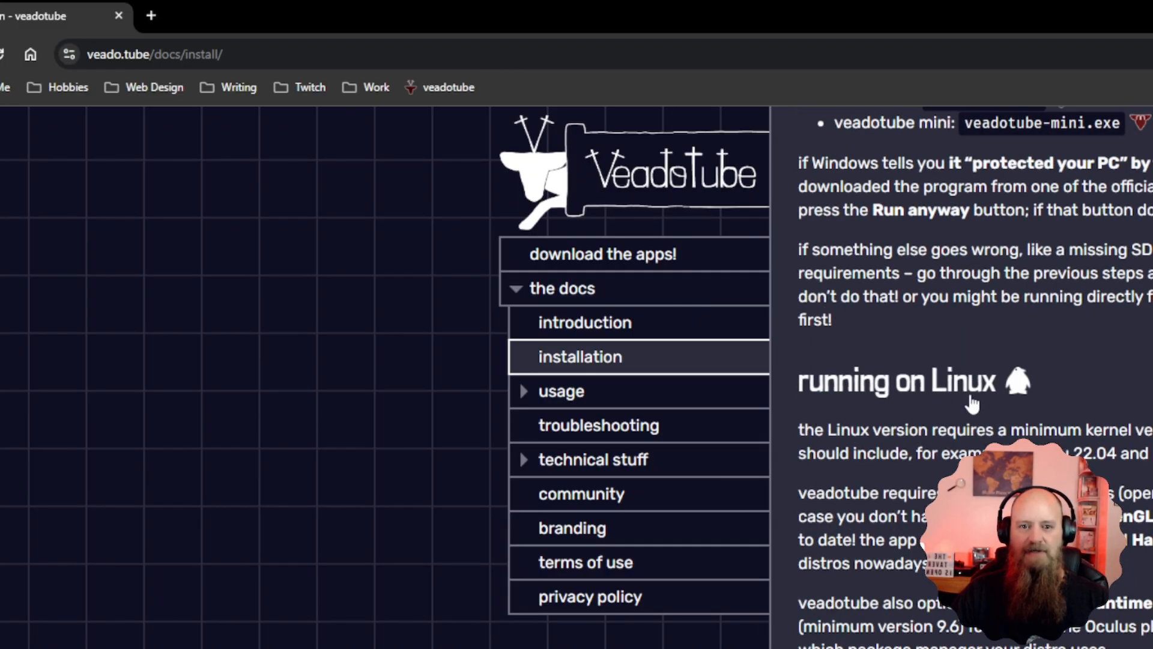
pyautogui.scroll(-10, 961, 402)
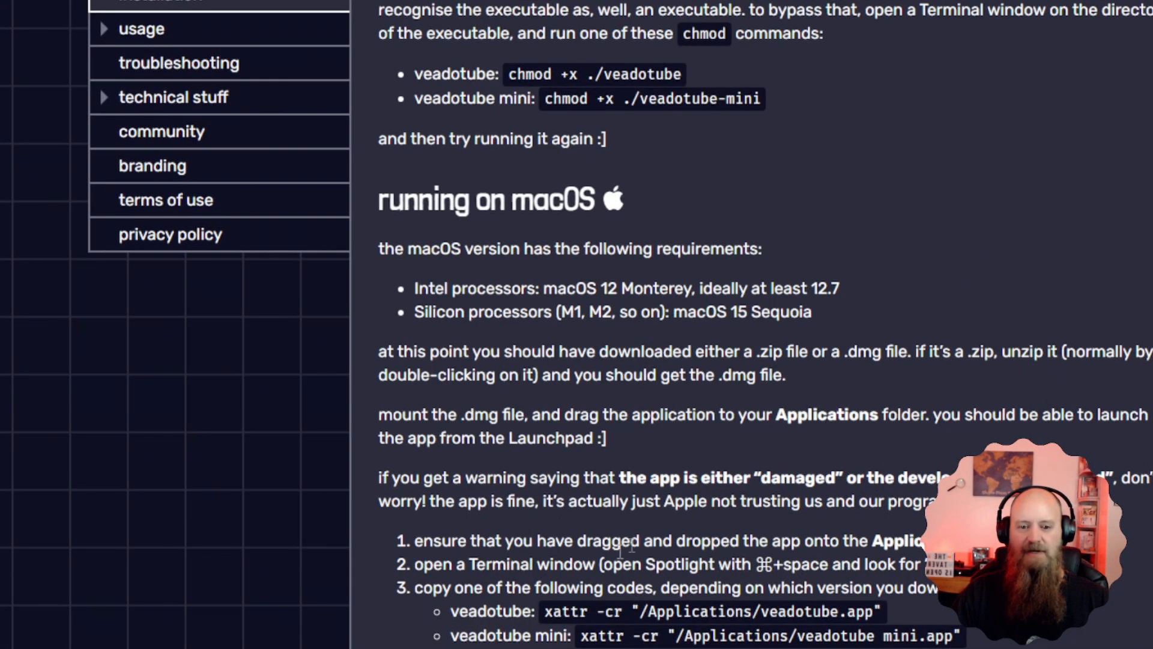
pyautogui.scroll(5, 556, 483)
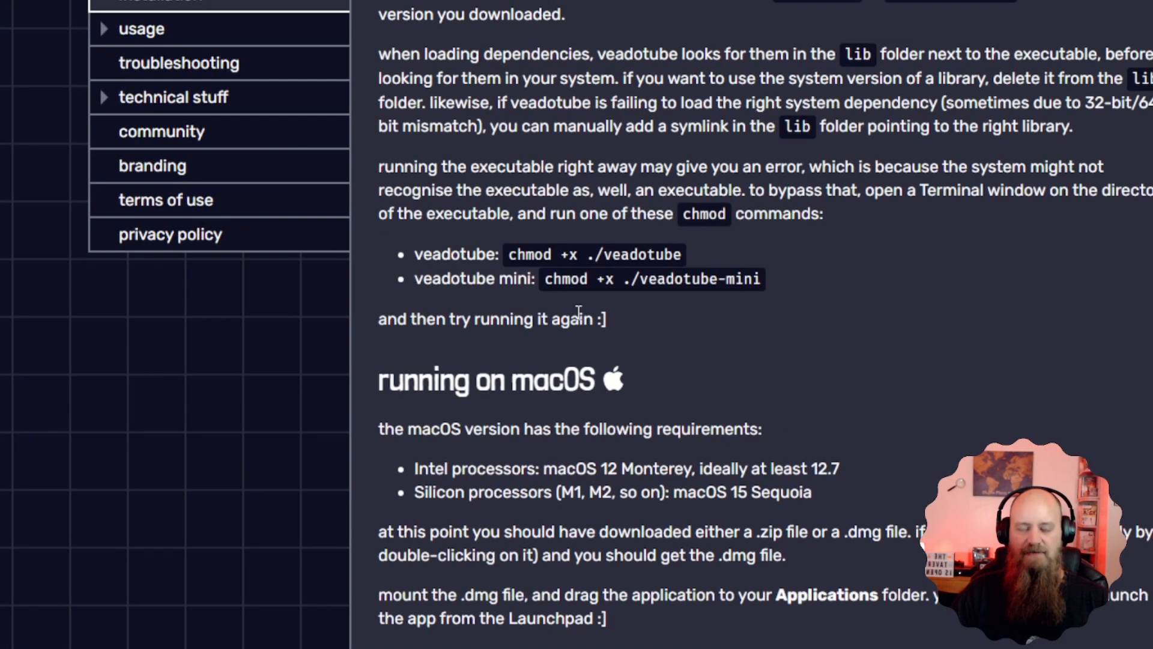
pyautogui.scroll(15, 538, 184)
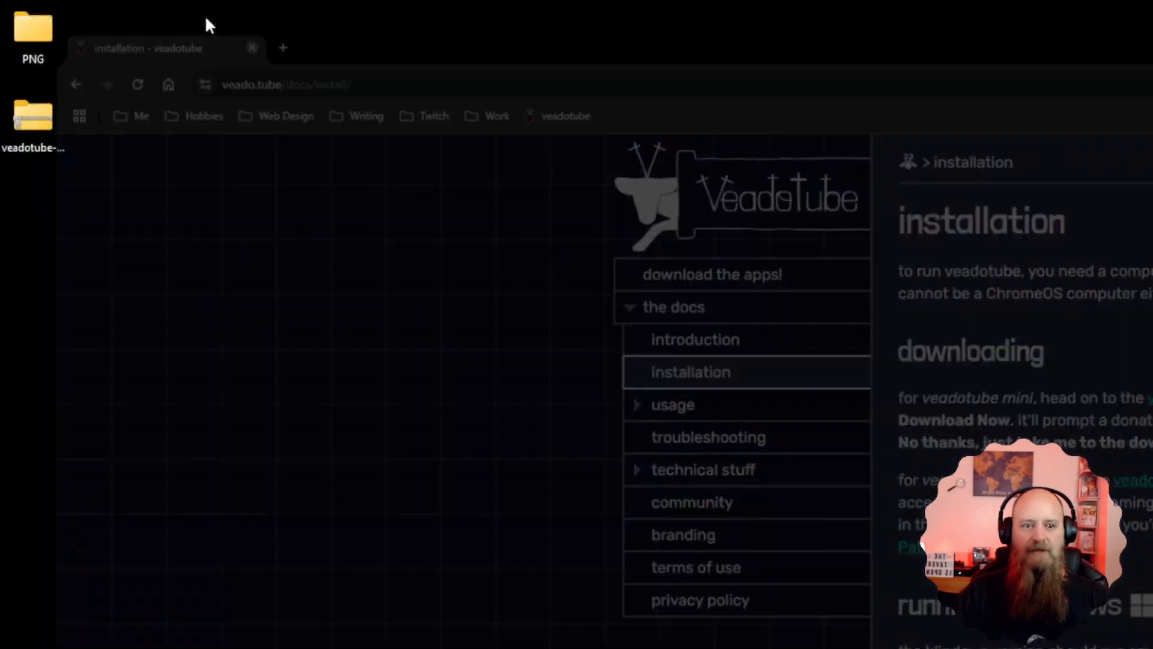
pyautogui.click(205, 19)
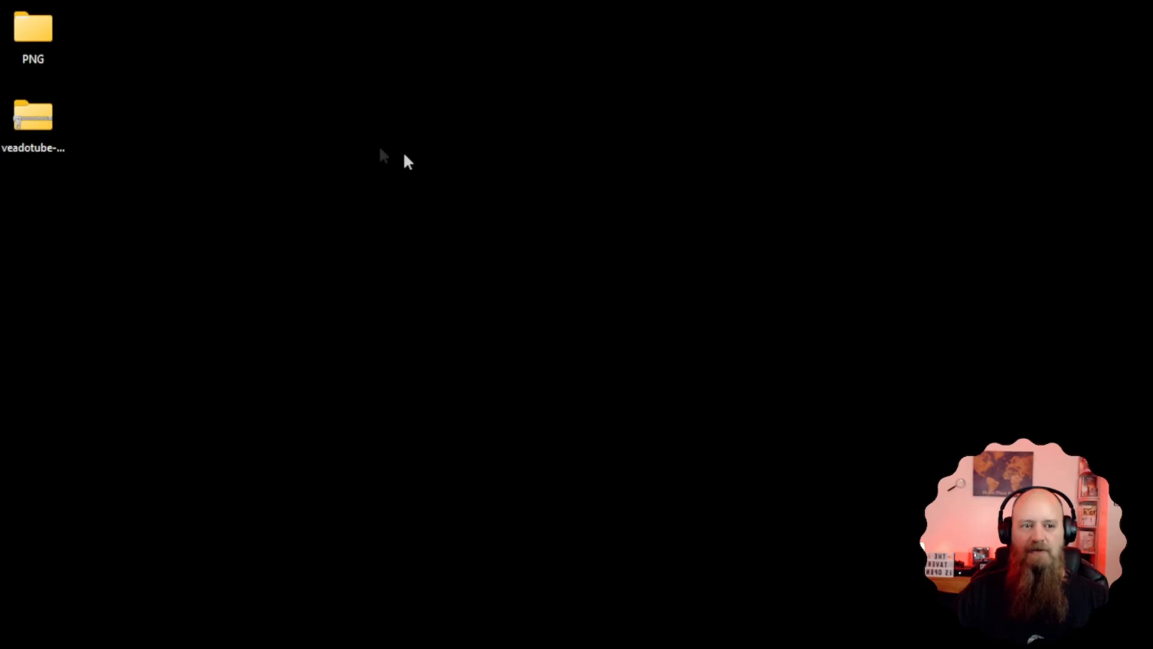
# Open the PNG folder on the desktop, examine the avatar images in its Neutral subfolder, and return to the PNG folder
pyautogui.click(30, 123)
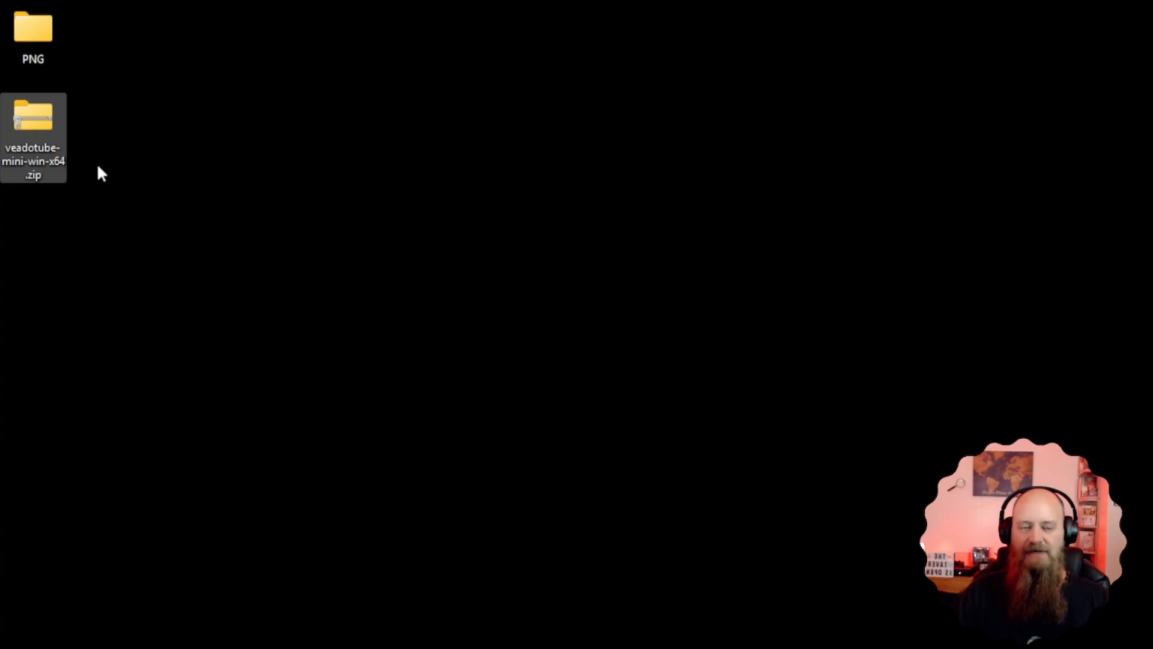
pyautogui.doubleClick(42, 36)
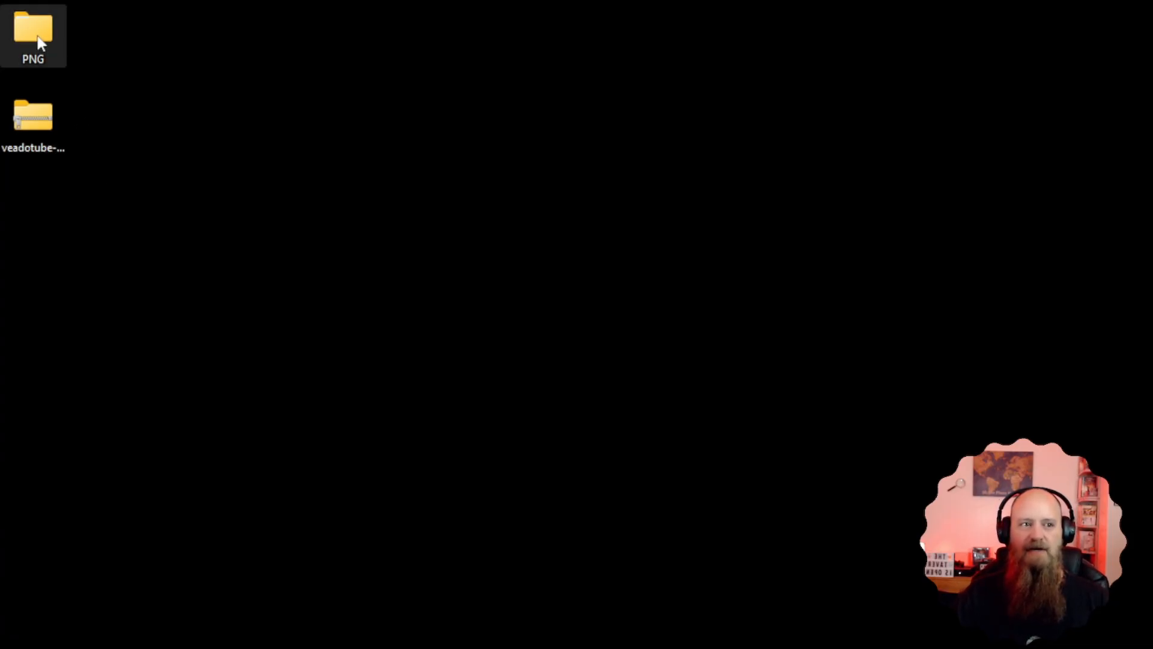
pyautogui.doubleClick(713, 406)
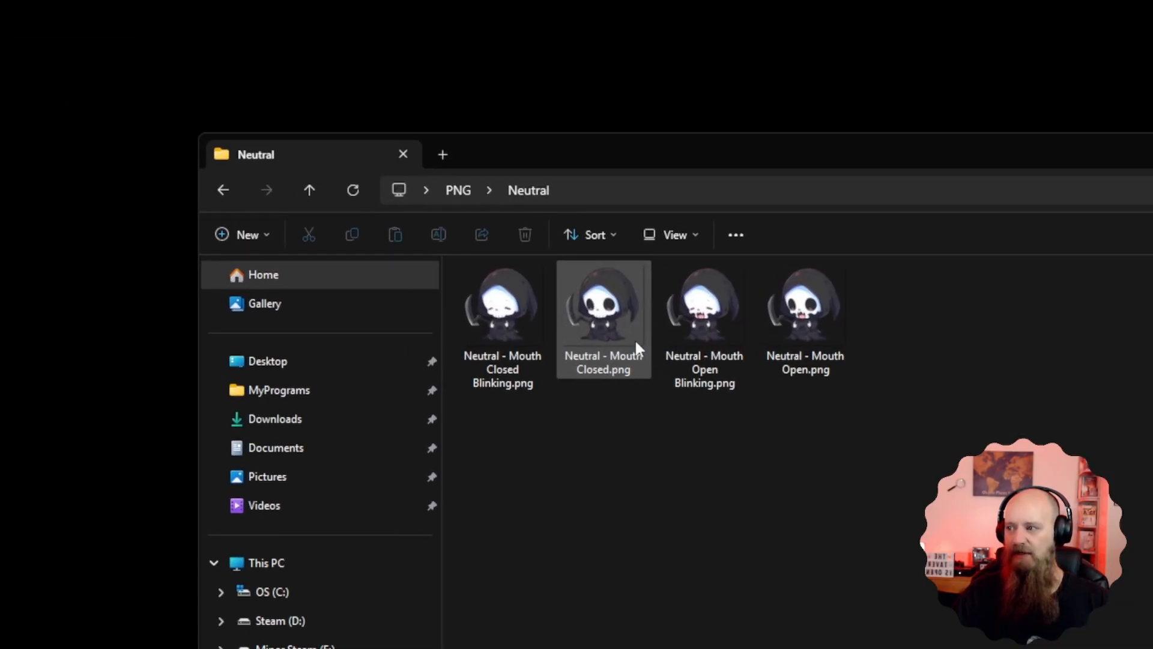
pyautogui.click(467, 189)
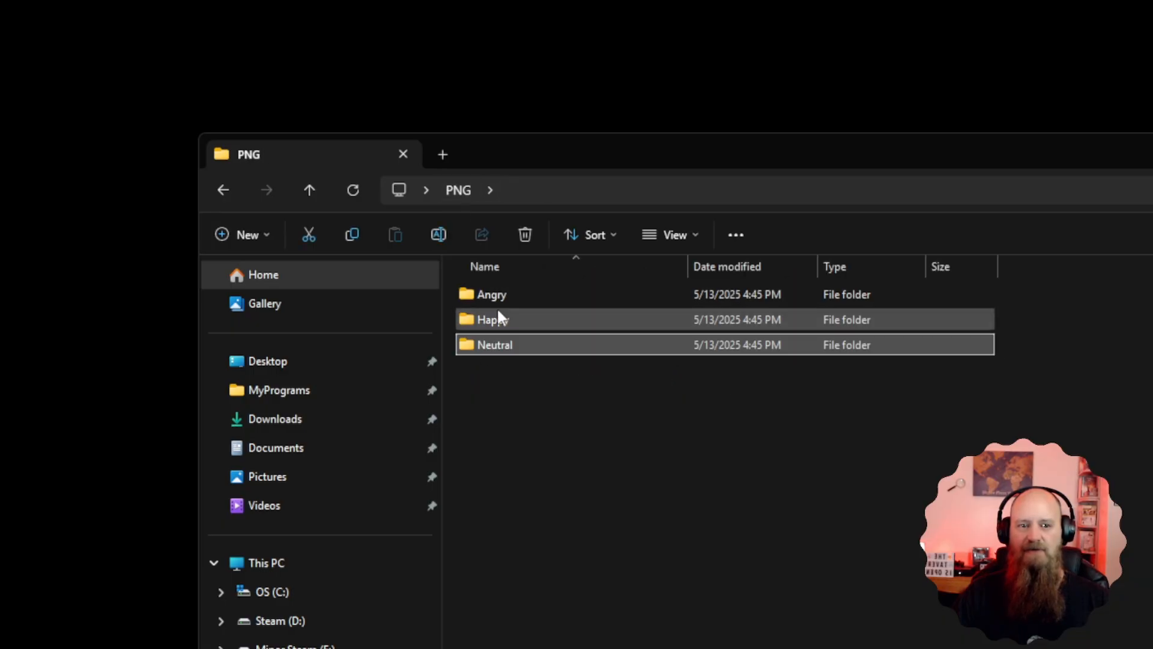
pyautogui.click(504, 390)
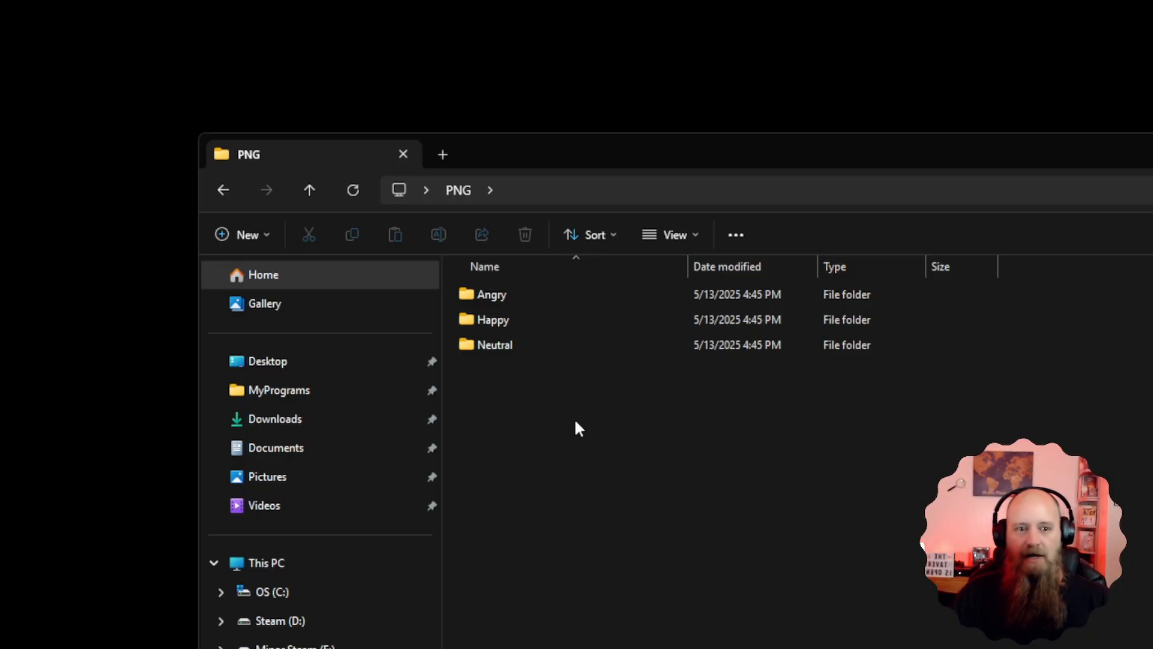
# Point out the Neutral, Happy and Angry expression folders one after another, and minimize the folder window
pyautogui.click(509, 351)
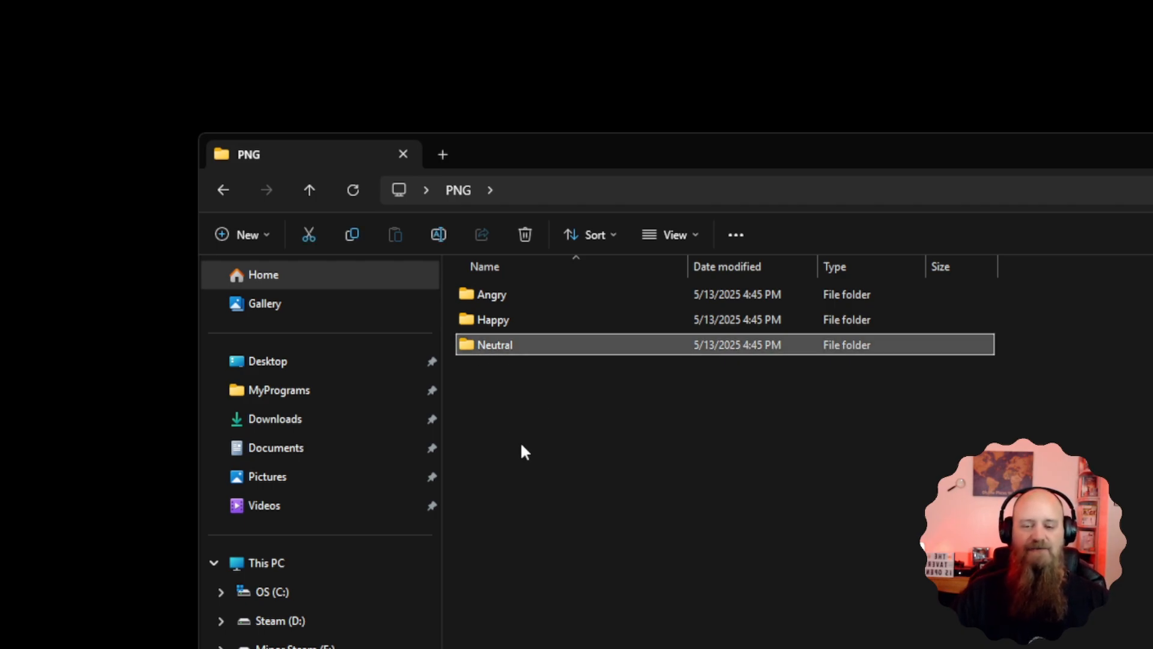
pyautogui.click(493, 322)
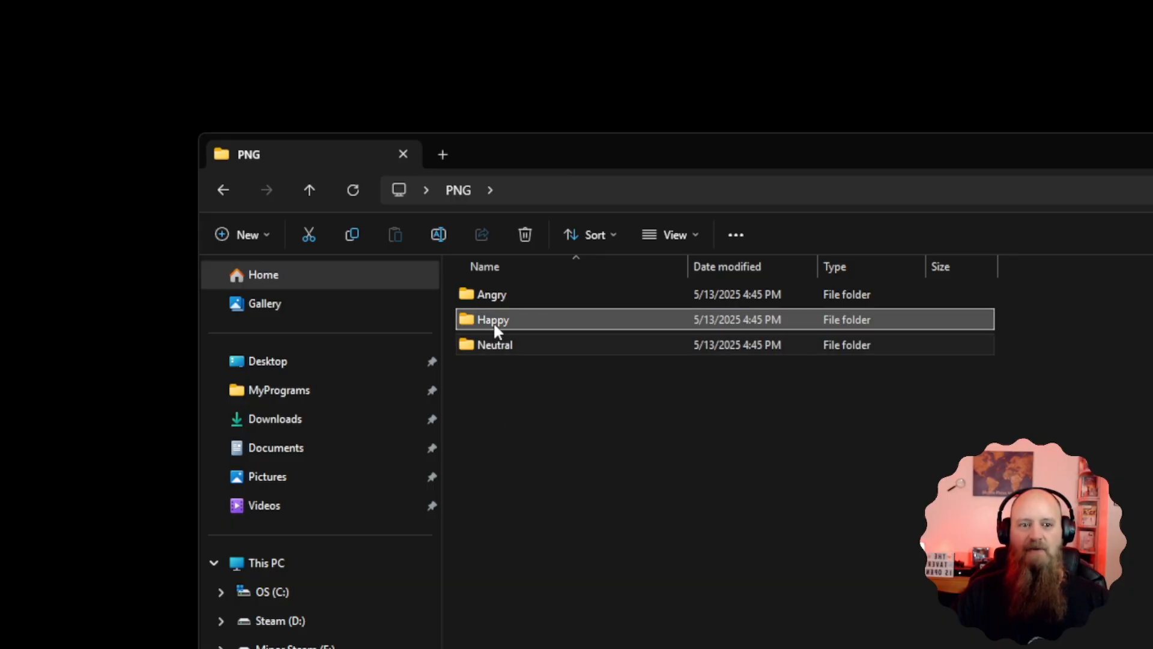
pyautogui.press('Up')
pyautogui.click(537, 427)
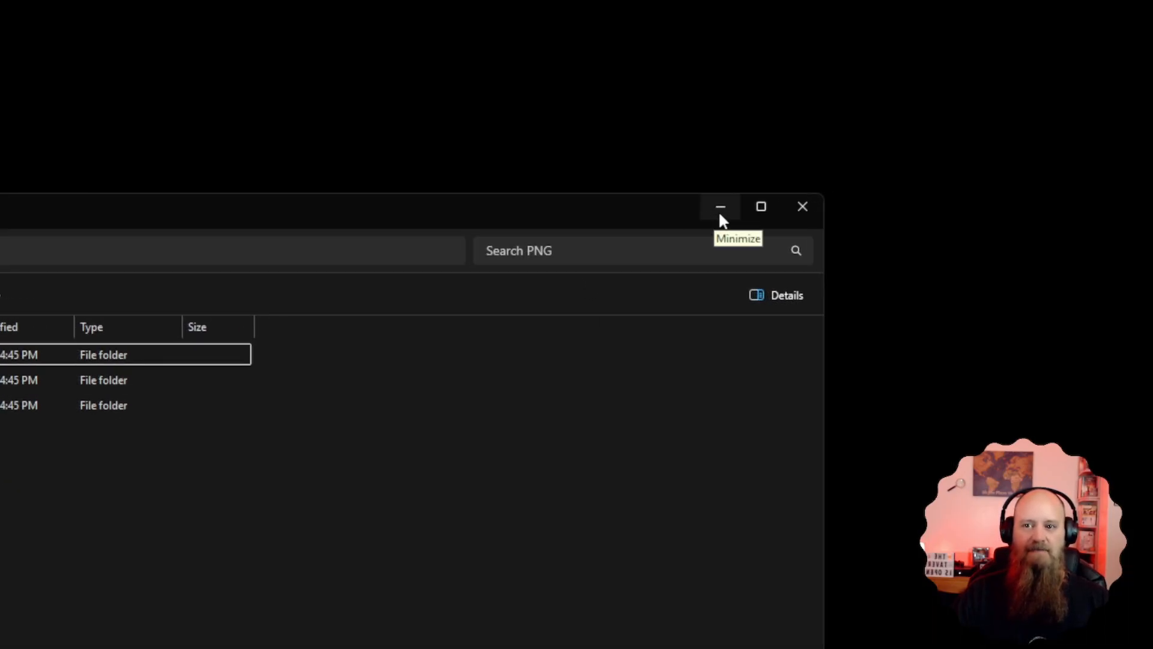
pyautogui.click(719, 211)
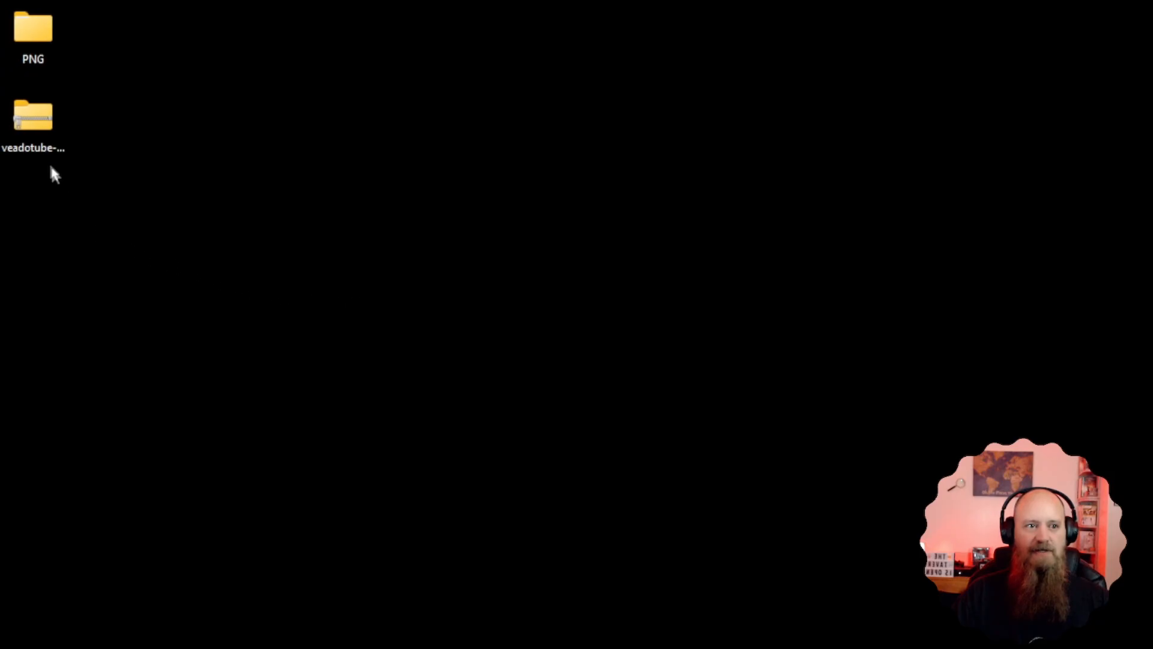
# Move veadotube-mini-win-x64.zip aside on the desktop, extract it to the Desktop folder veadotube-mini-win-x64, and locate veadotube-mini.exe in the extracted files
pyautogui.moveTo(39, 139); pyautogui.dragTo(309, 139)
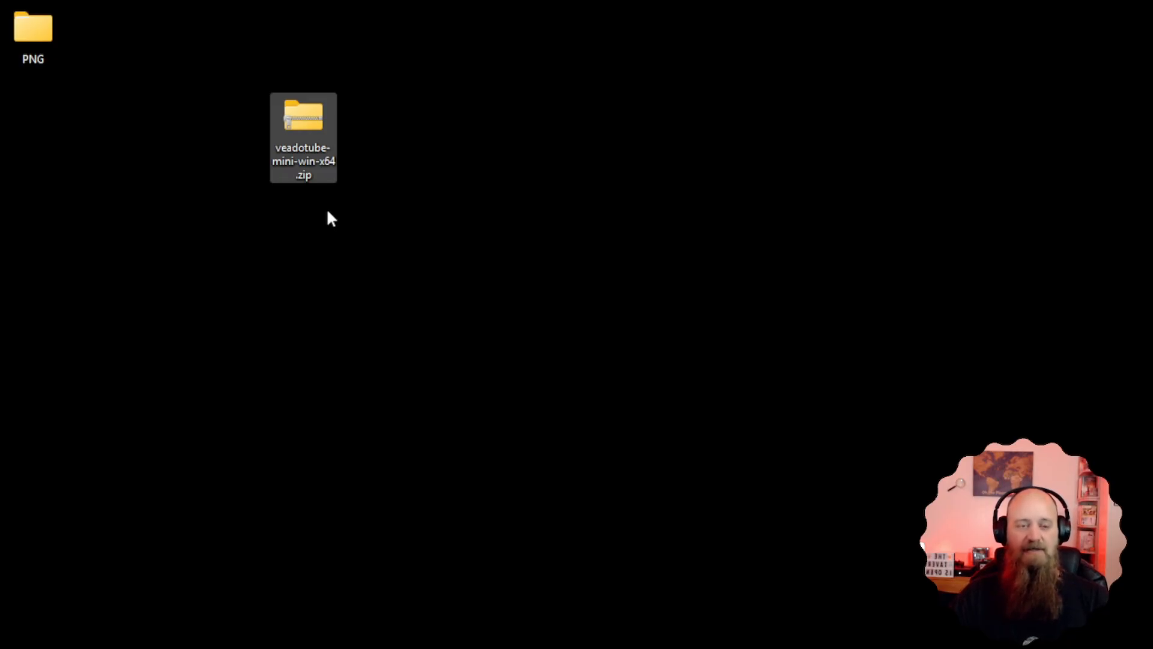
pyautogui.moveTo(307, 128)
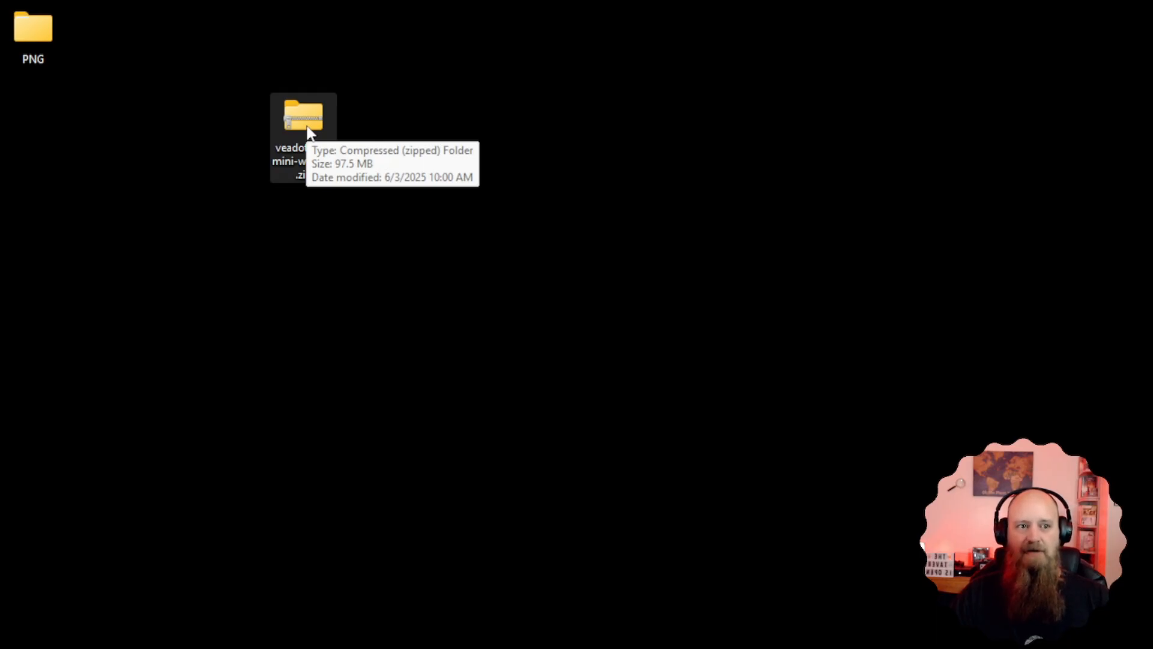
pyautogui.rightClick(307, 128)
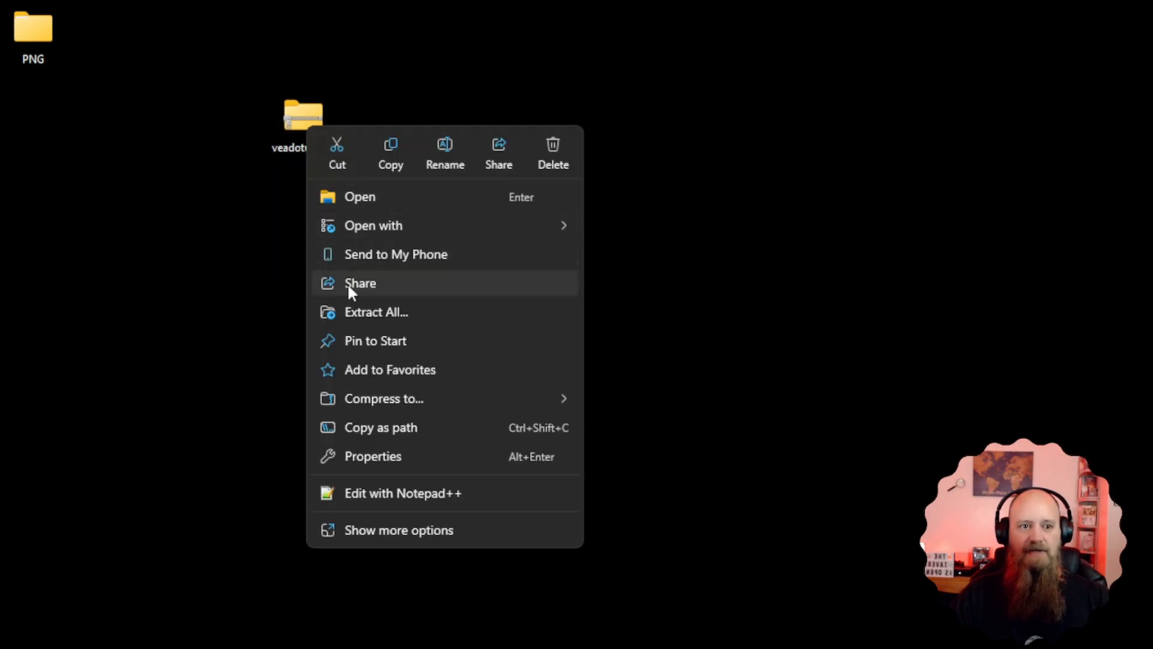
pyautogui.click(364, 311)
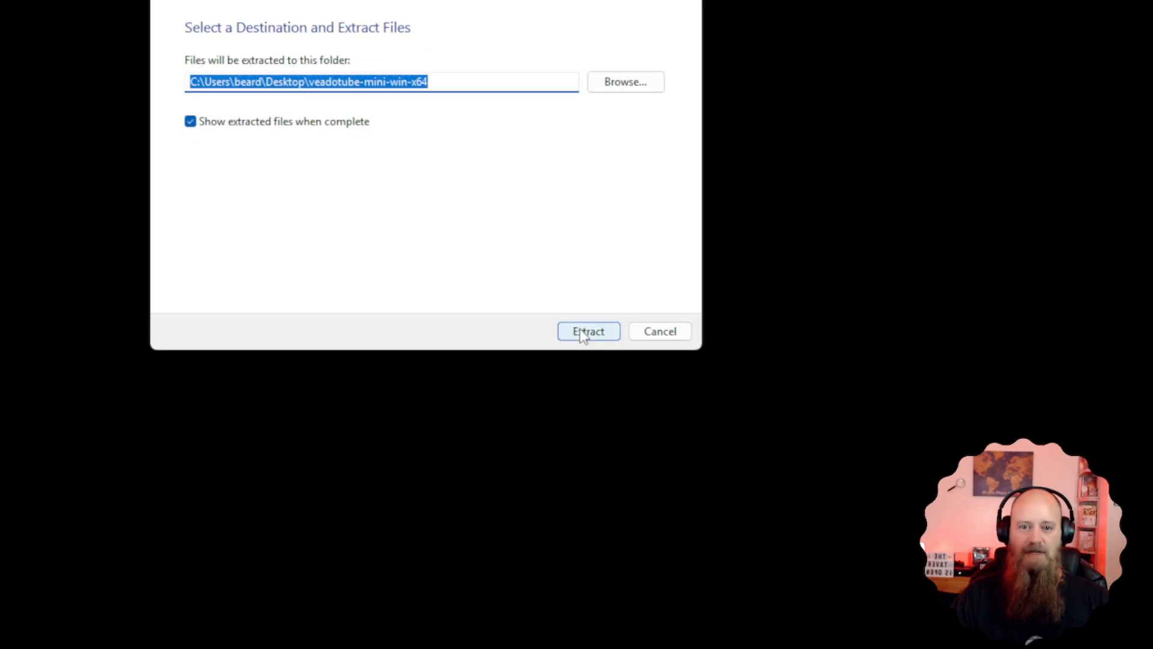
pyautogui.click(580, 332)
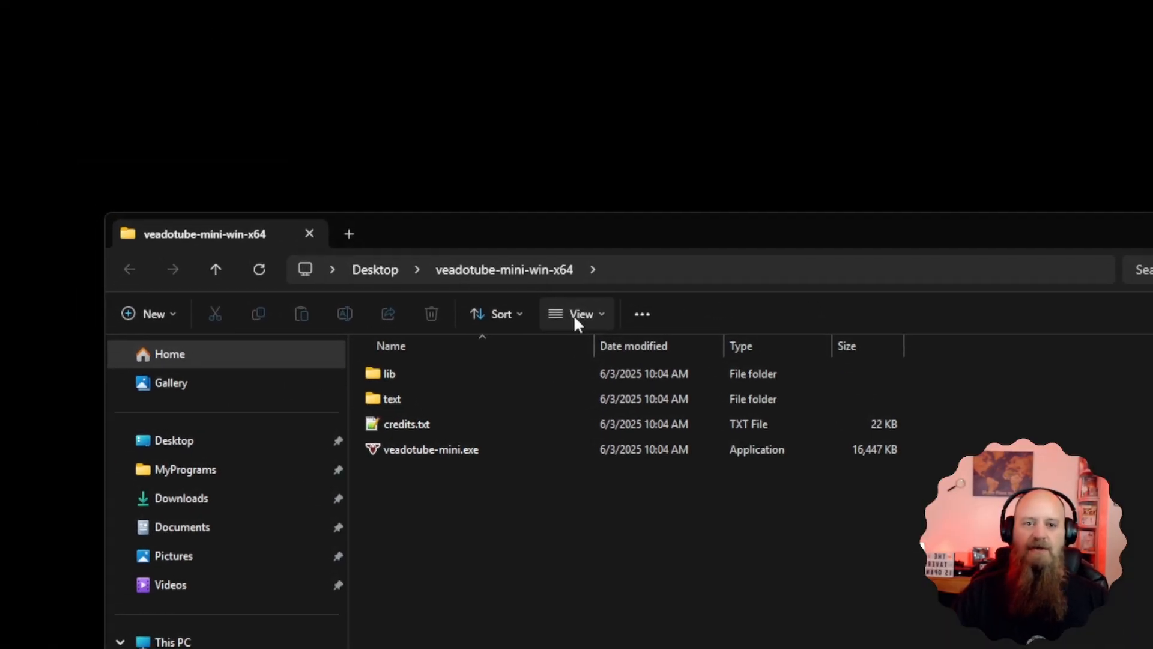
pyautogui.moveTo(623, 236); pyautogui.dragTo(718, 227)
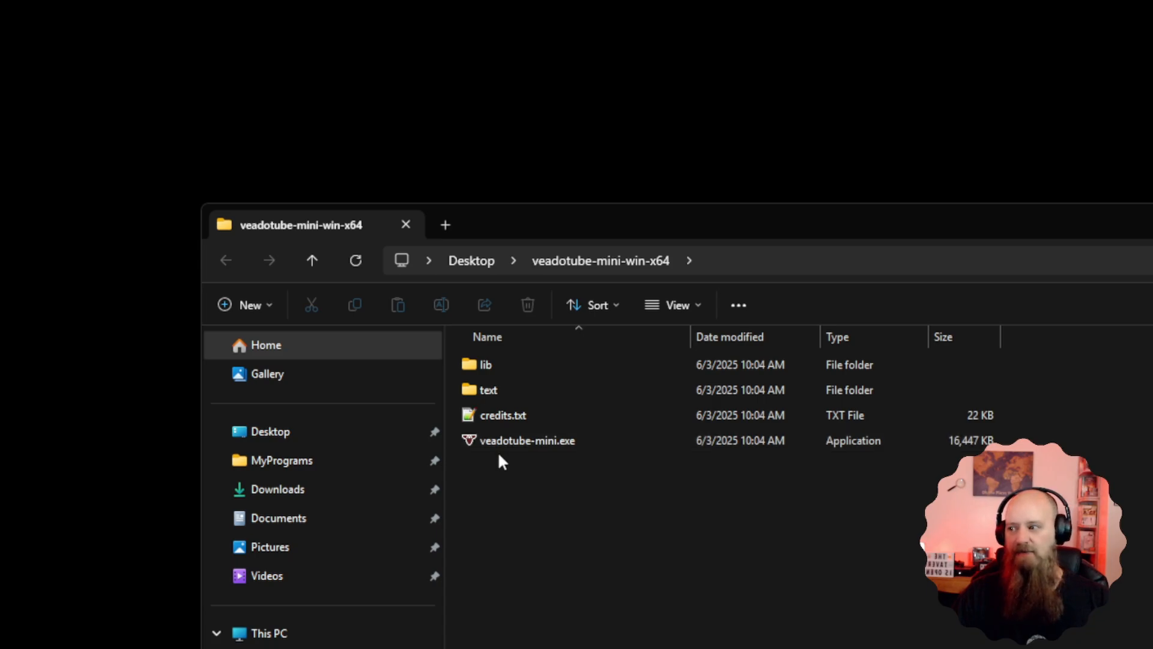
pyautogui.moveTo(525, 450)
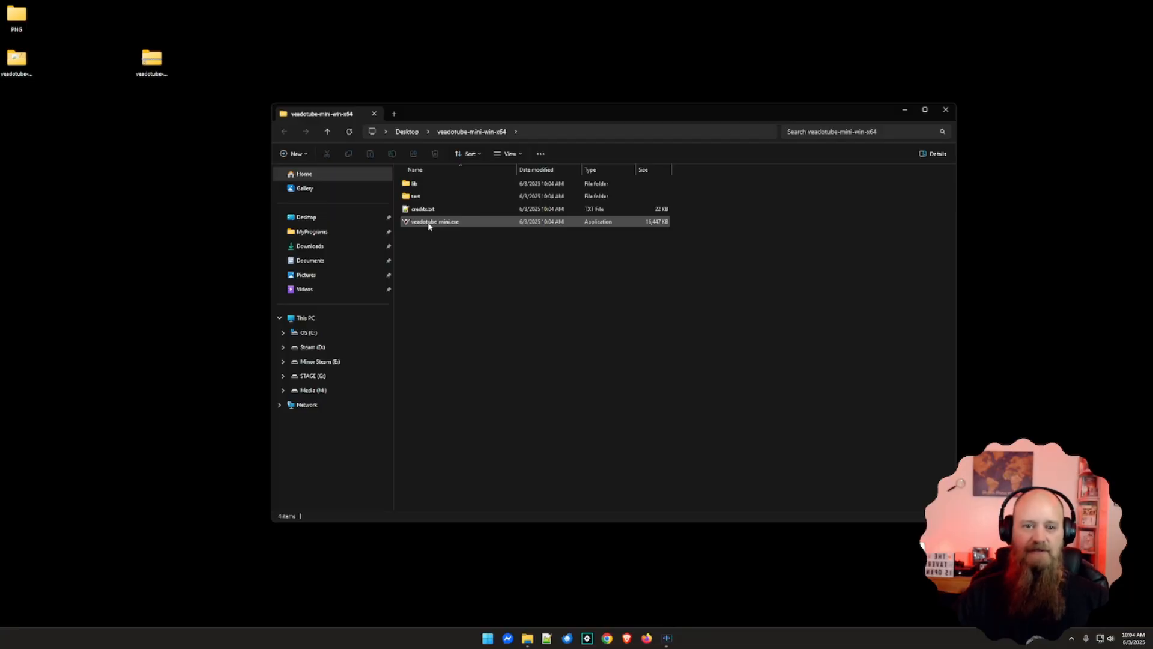
# Launch veadotube-mini.exe and, in the SmartScreen warning, reveal the app details and allow it to run anyway
pyautogui.doubleClick(429, 223)
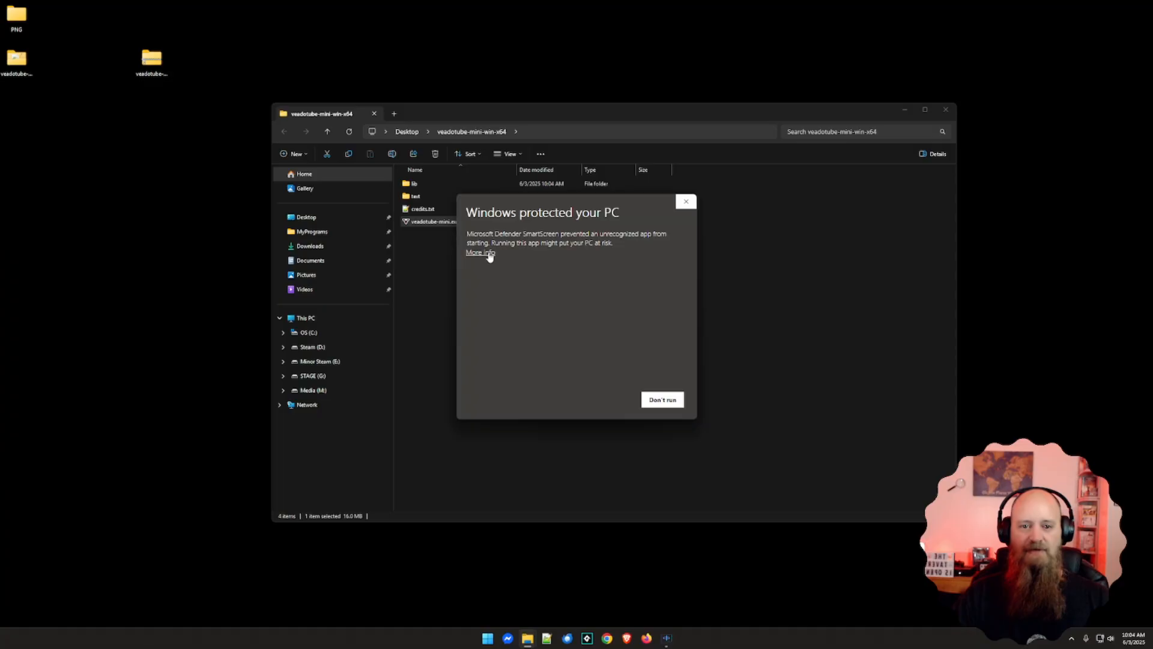
pyautogui.click(489, 253)
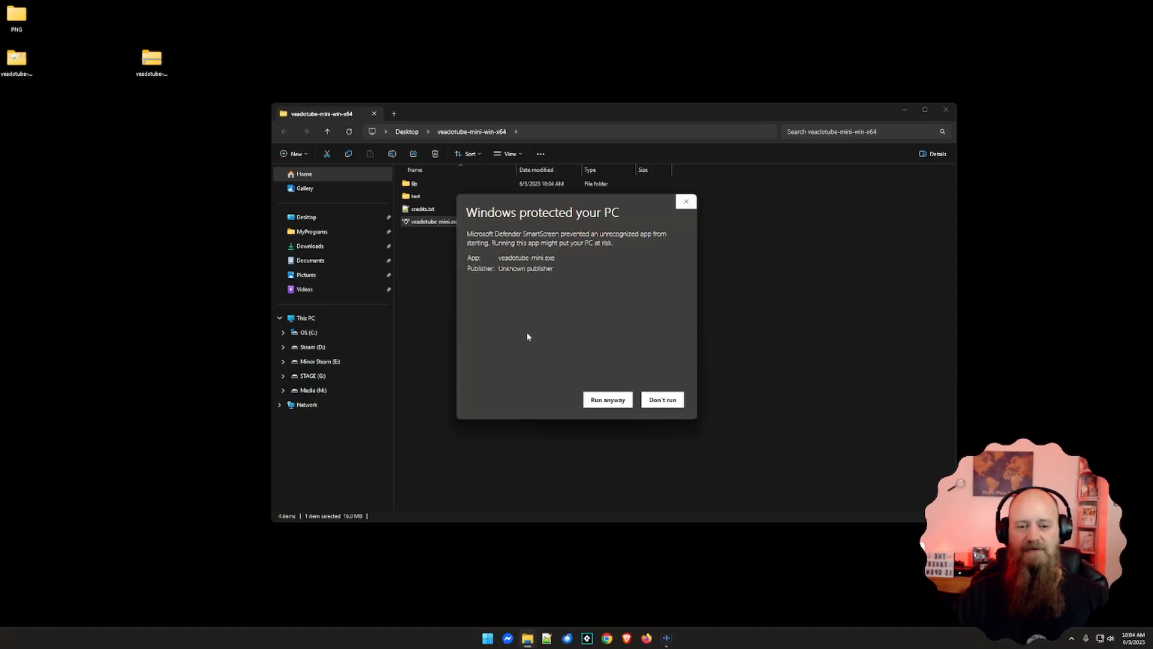
pyautogui.click(604, 404)
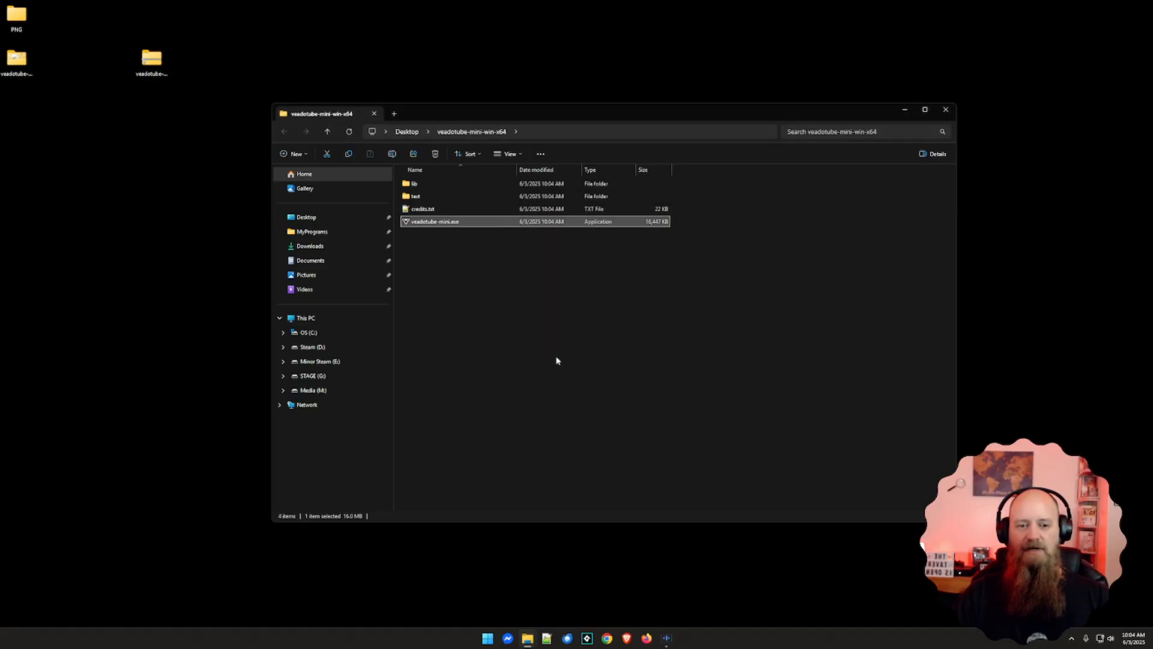
pyautogui.moveTo(607, 165); pyautogui.dragTo(561, 187)
pyautogui.moveTo(571, 315)
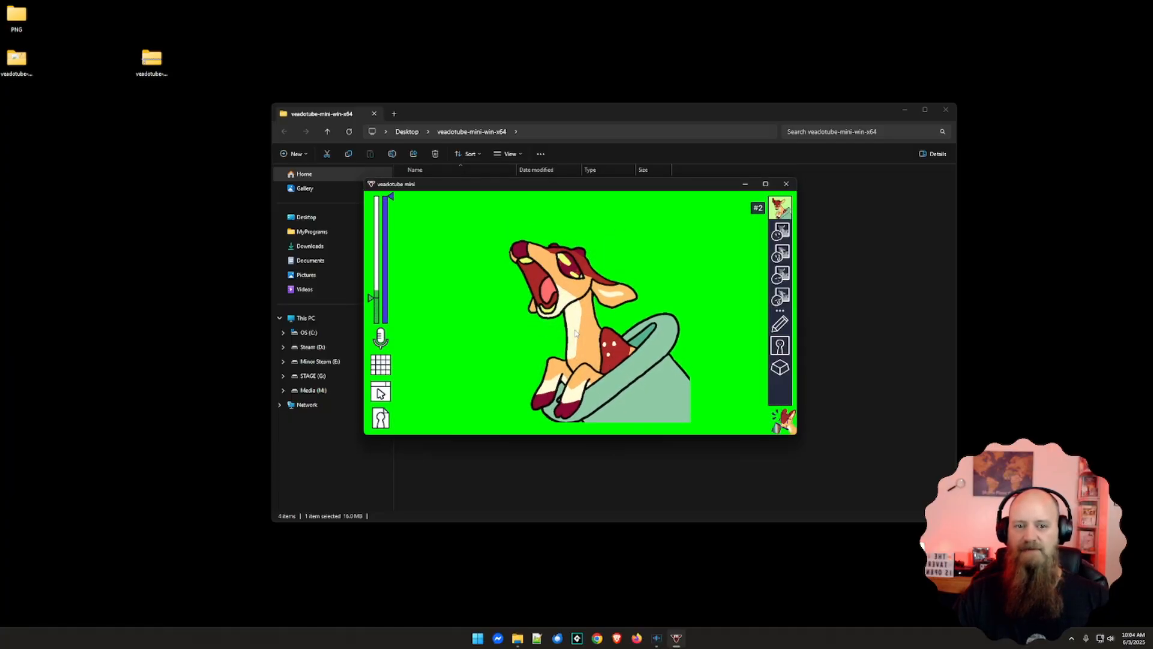
# Close the veadotube-mini-win-x64 folder window and move the veadotube mini window slightly up on the desktop
pyautogui.click(946, 110)
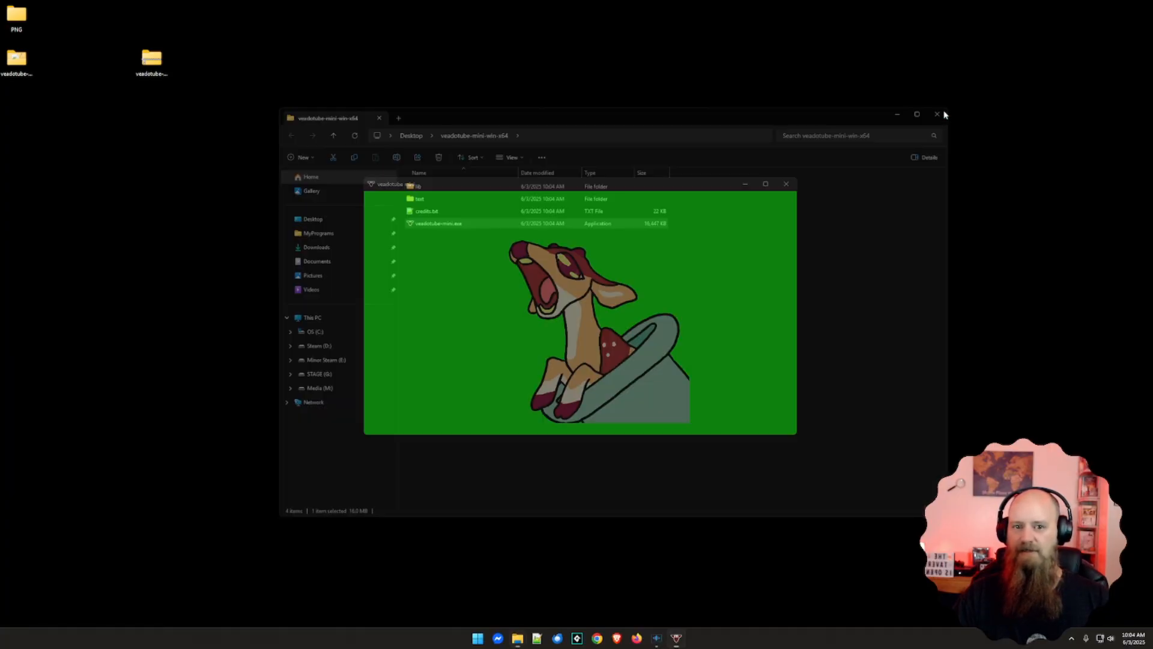
pyautogui.moveTo(646, 184); pyautogui.dragTo(636, 159)
pyautogui.moveTo(690, 286)
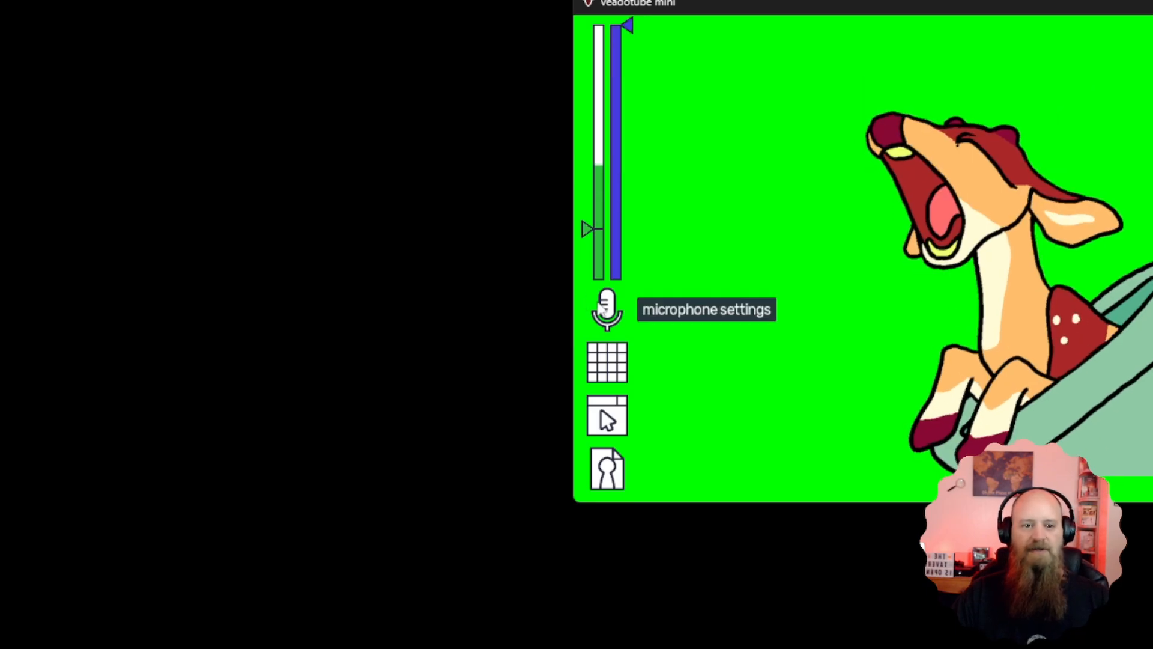
# Try the Silero noise reduction in the microphone settings, return noise reduction to none, and close the settings
pyautogui.click(606, 309)
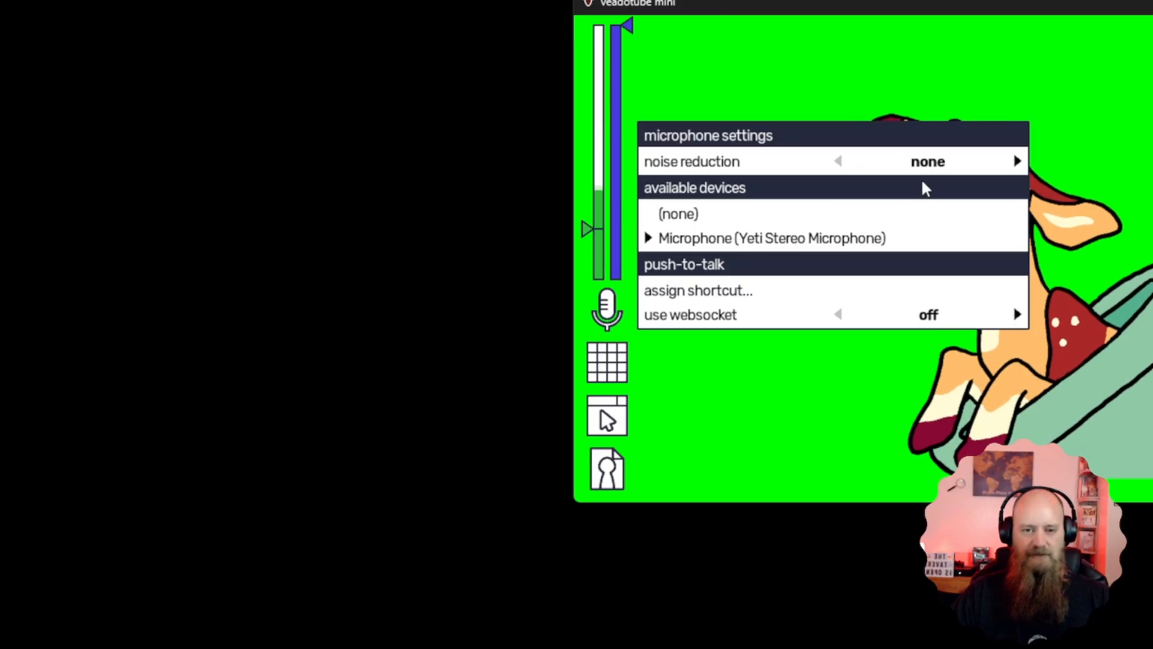
pyautogui.click(1017, 162)
pyautogui.click(1017, 162)
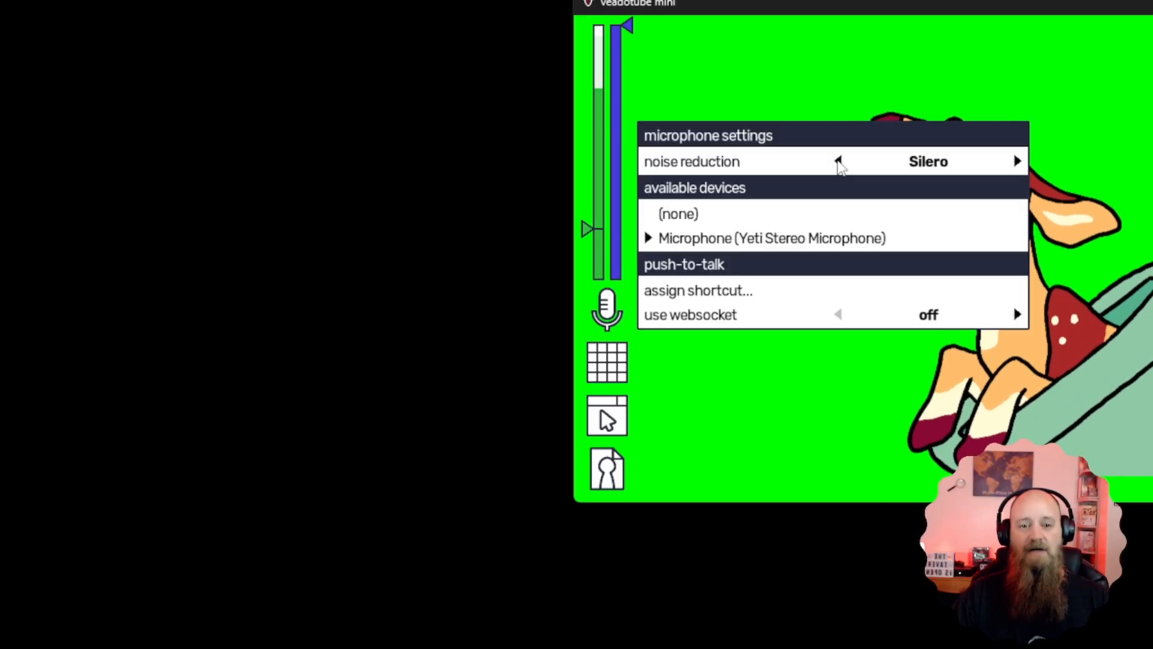
pyautogui.click(838, 161)
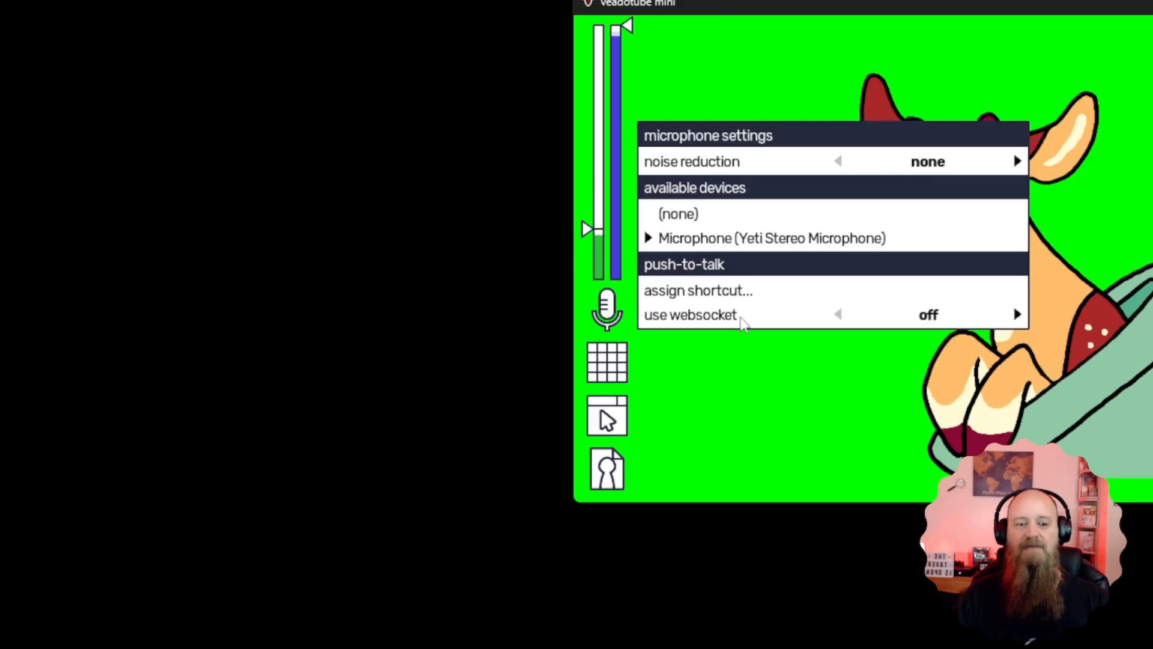
pyautogui.click(613, 316)
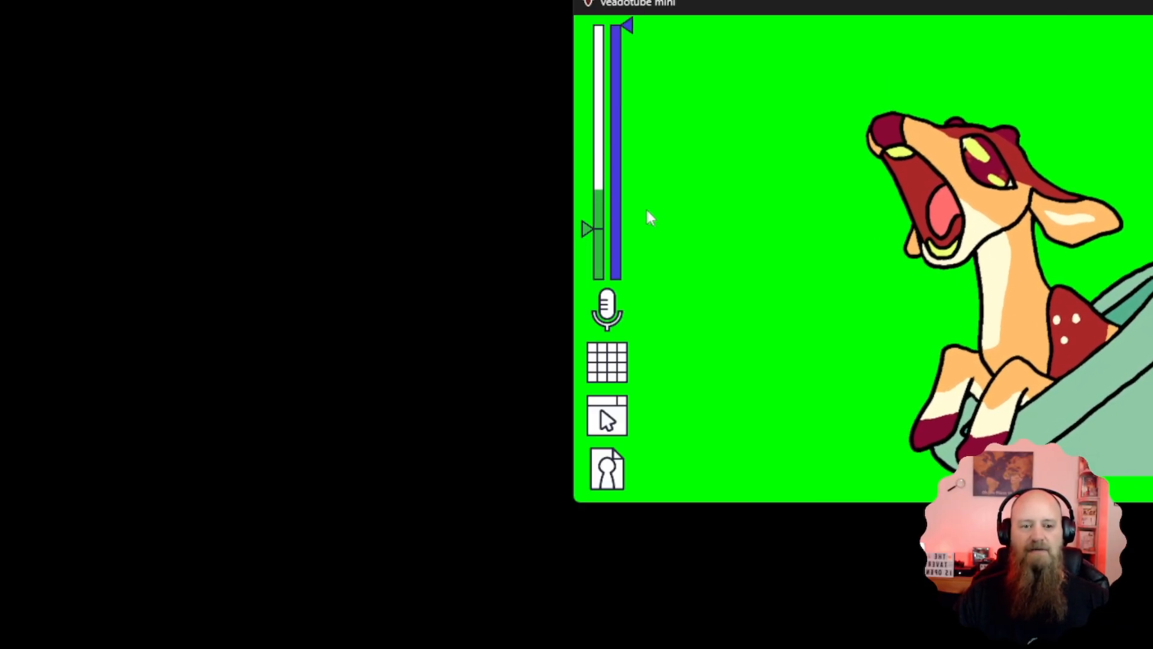
# Try the microphone volume cutoff at 73.9% and at 2.5%, and bring it back to 18.9%
pyautogui.moveTo(601, 208)
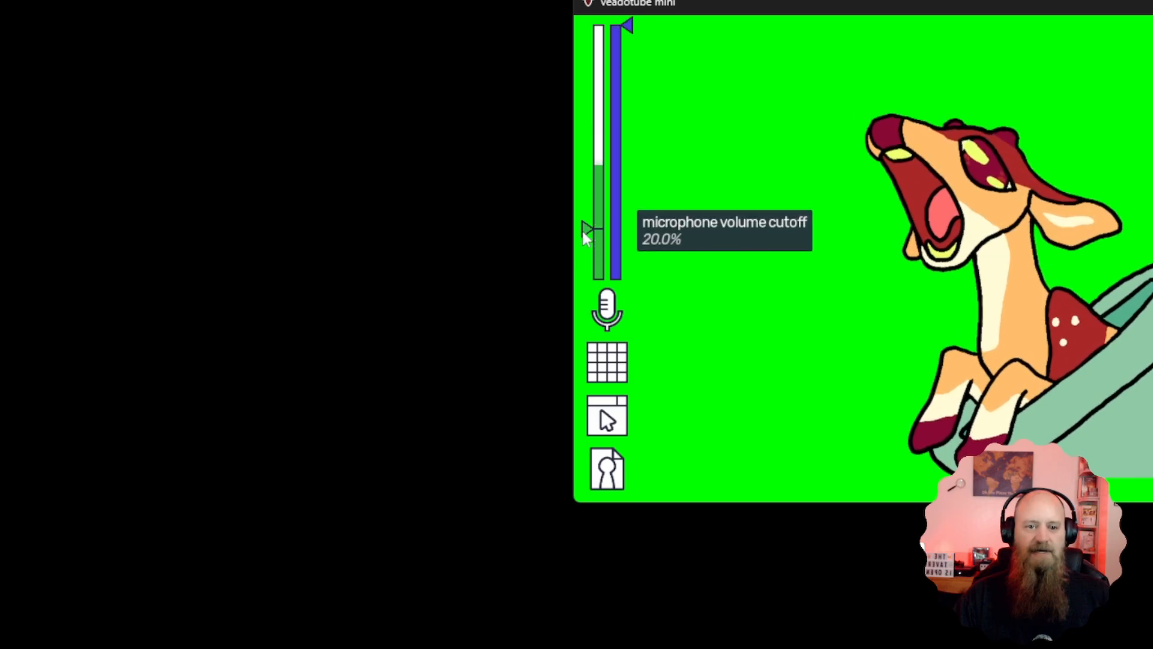
pyautogui.moveTo(589, 236); pyautogui.dragTo(587, 98)
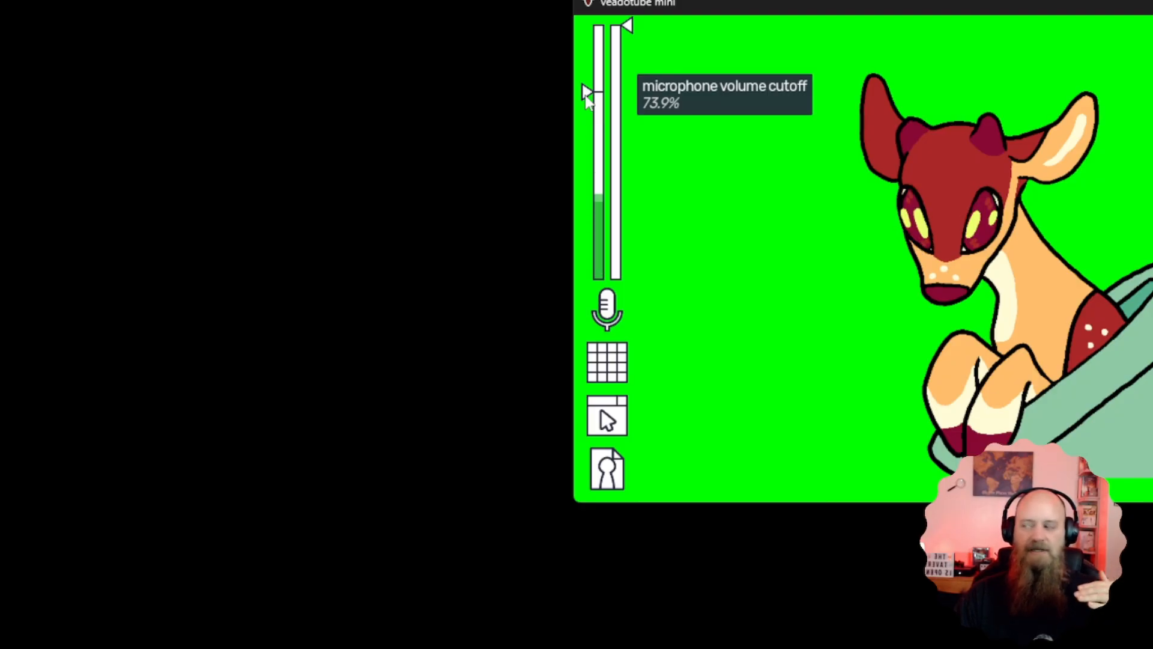
pyautogui.moveTo(585, 95); pyautogui.dragTo(581, 275)
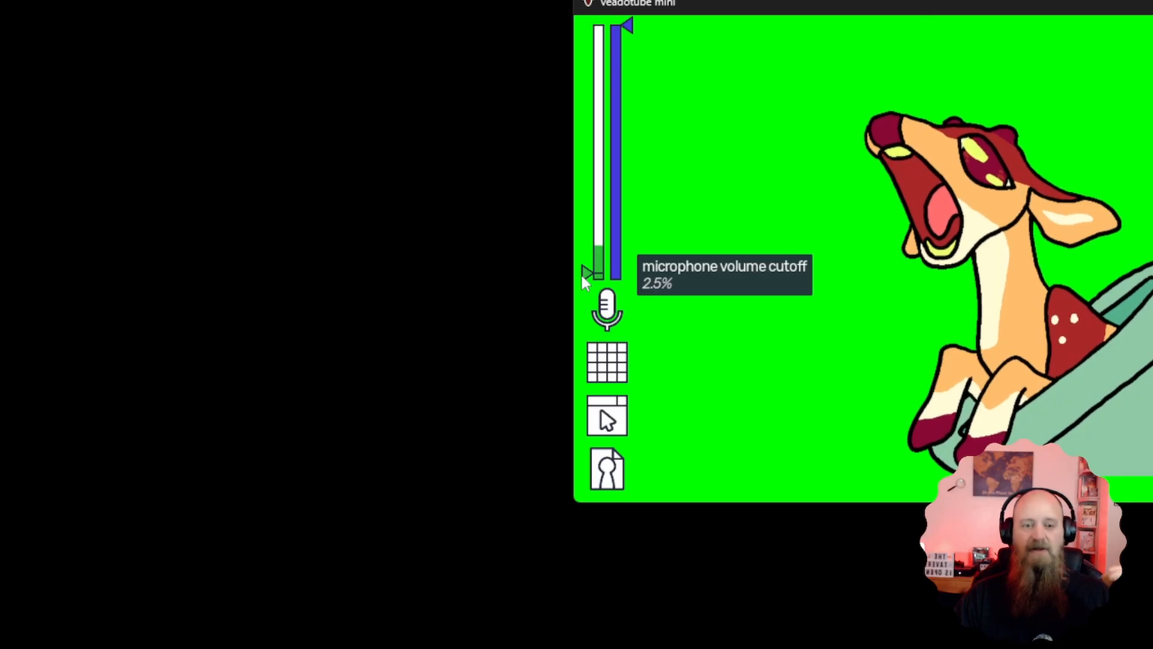
pyautogui.moveTo(585, 279); pyautogui.dragTo(585, 236)
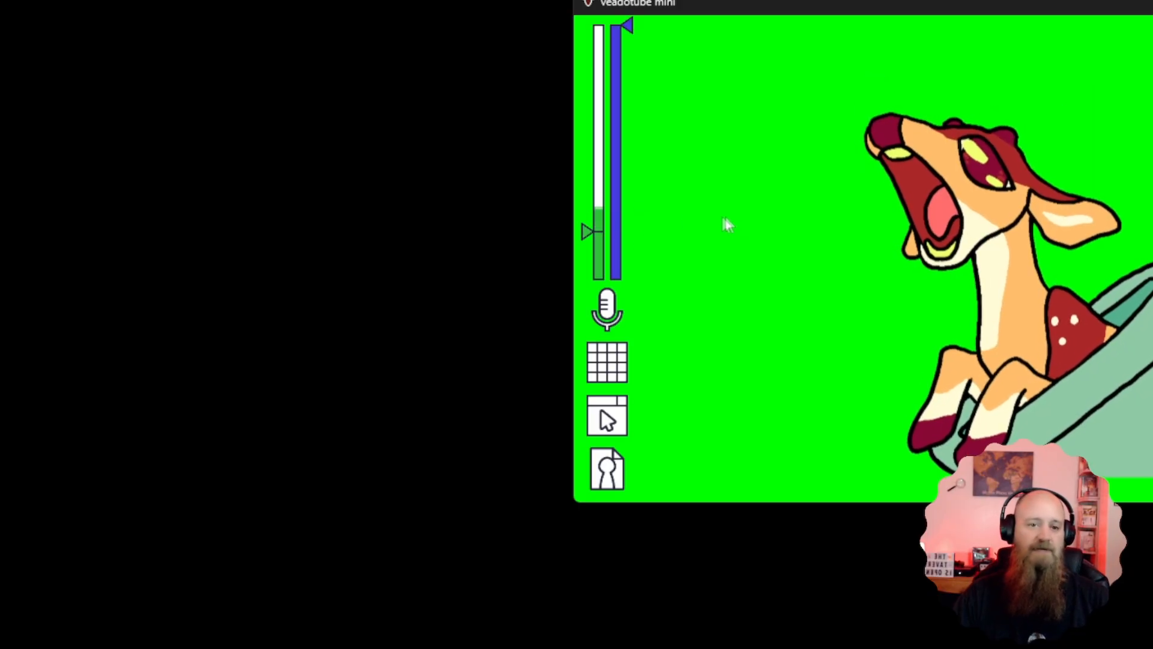
# Test higher microphone volume cutoffs such as 27.5% and 60.4%, and settle the cutoff at 23.2%
pyautogui.moveTo(591, 226)
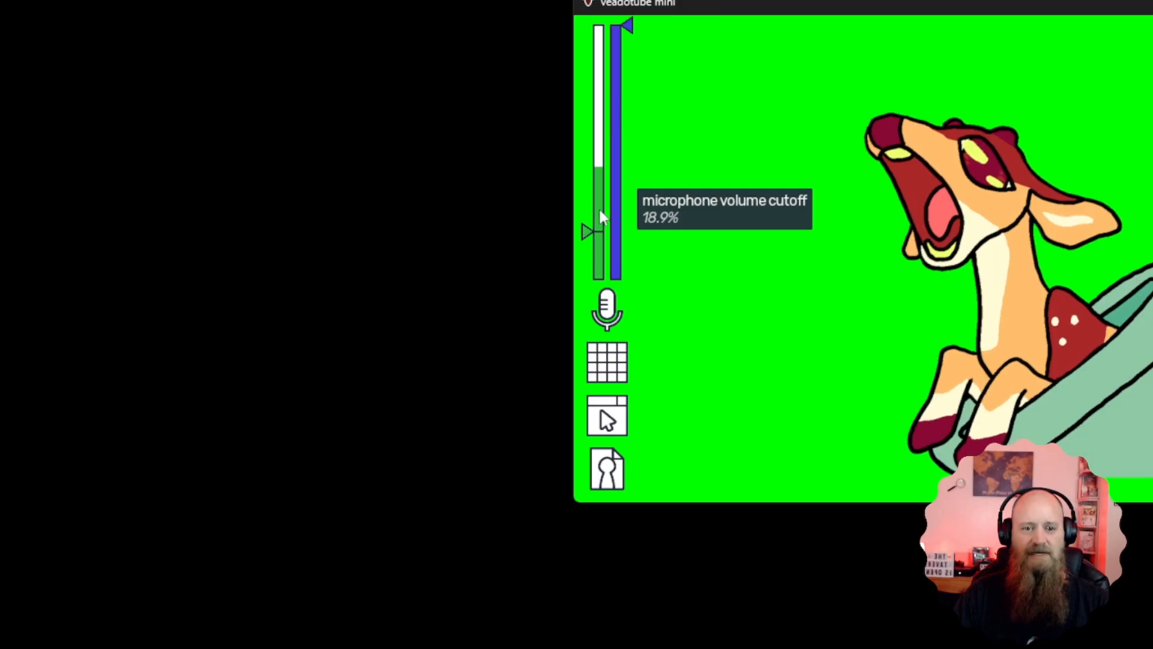
pyautogui.click(599, 211)
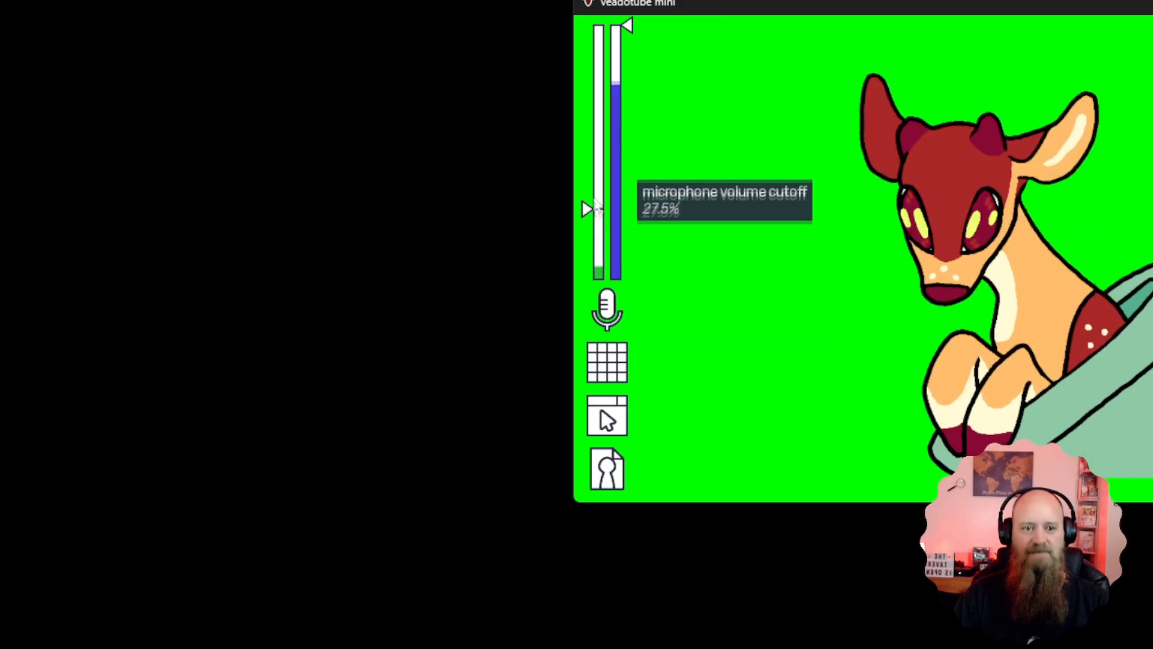
pyautogui.click(600, 173)
pyautogui.click(601, 128)
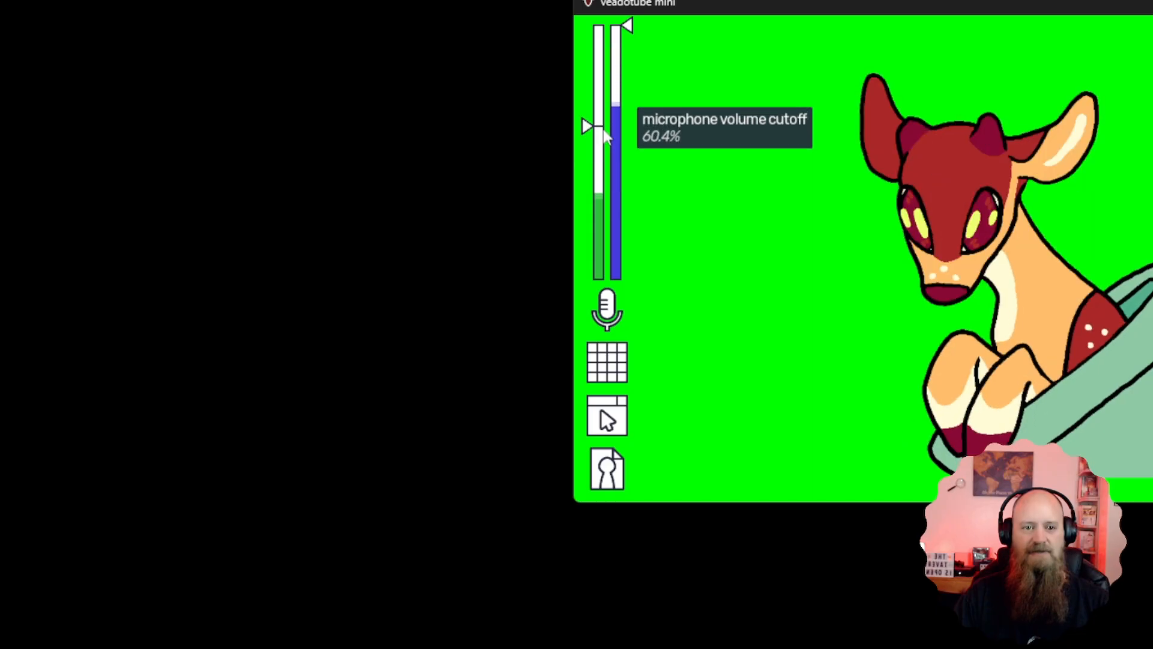
pyautogui.click(600, 211)
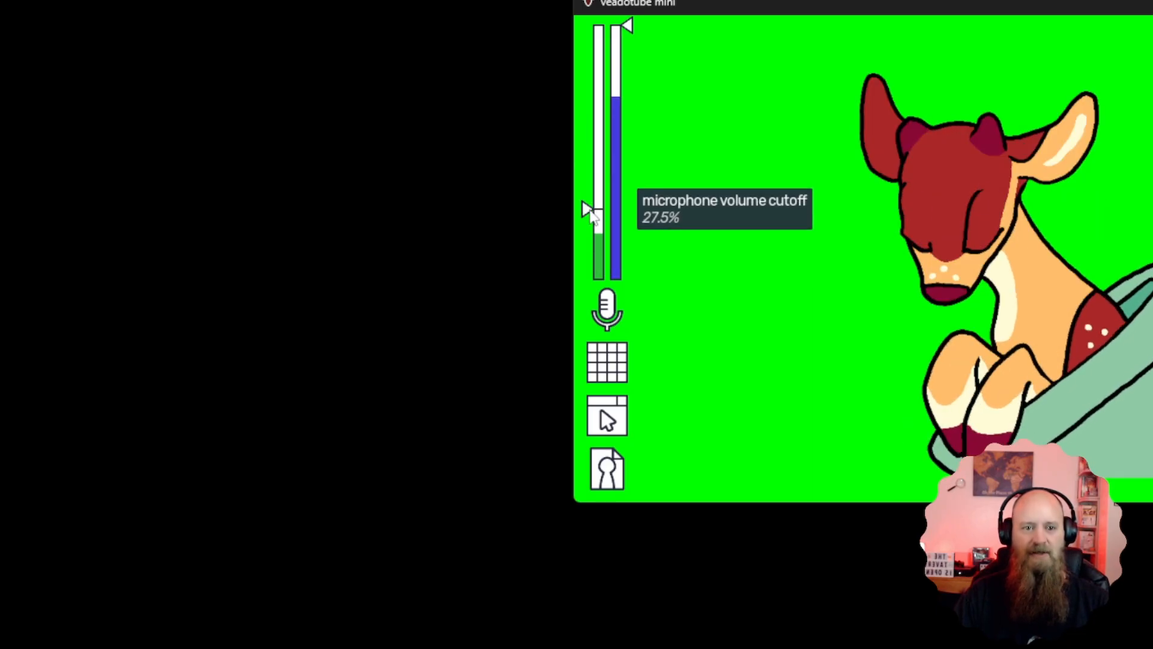
pyautogui.moveTo(586, 214); pyautogui.dragTo(586, 223)
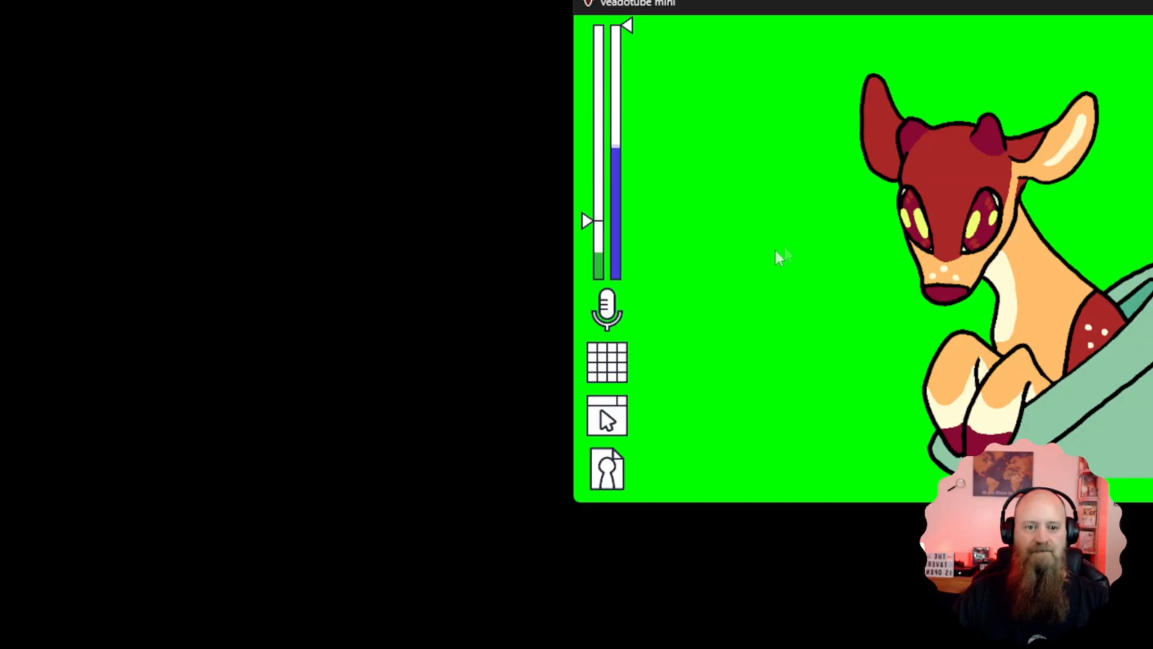
pyautogui.moveTo(587, 227)
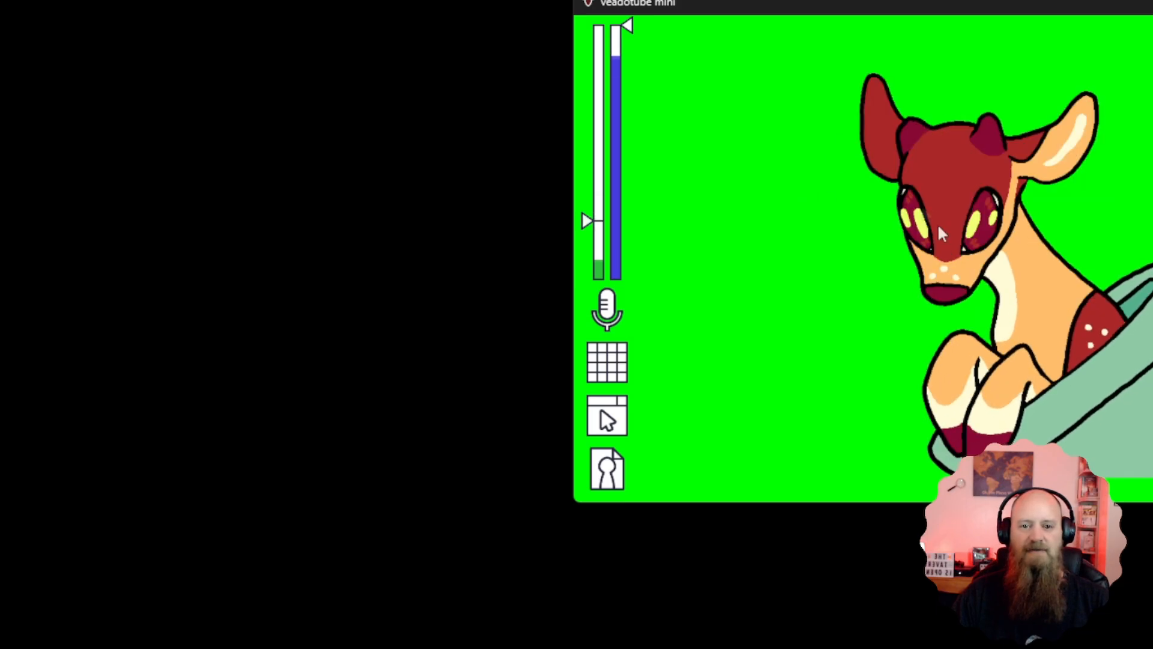
pyautogui.moveTo(601, 143)
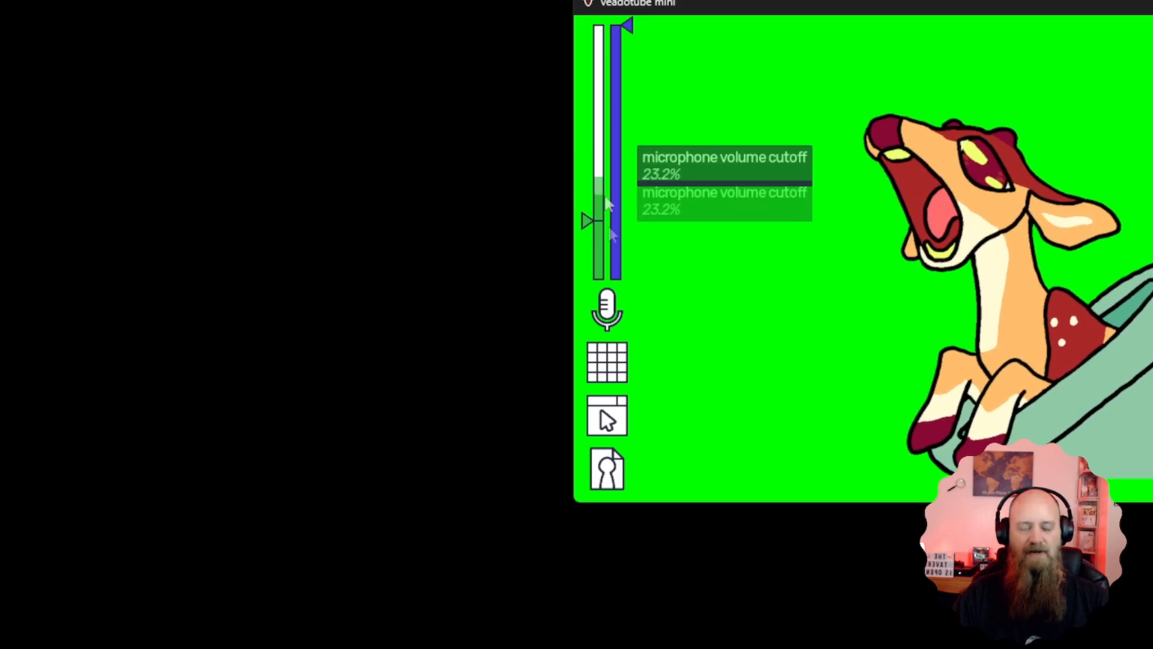
# Try the microphone delay duration at its maximum and at 150 ms, and return it to 0 ms
pyautogui.moveTo(616, 114)
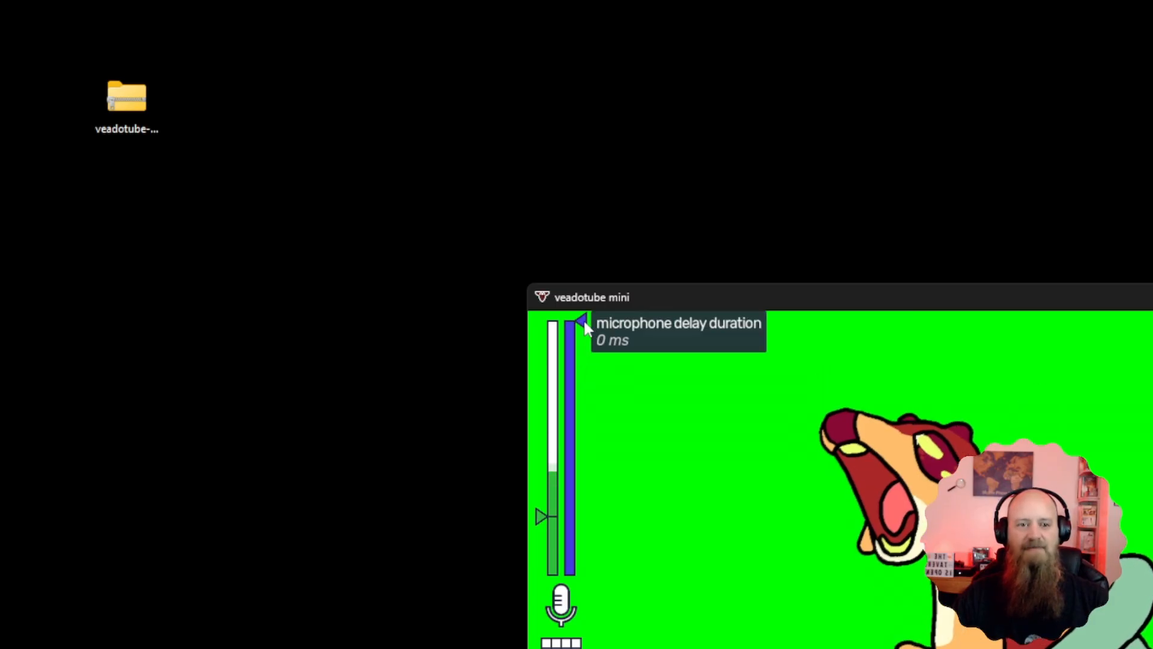
pyautogui.moveTo(586, 327); pyautogui.dragTo(591, 607)
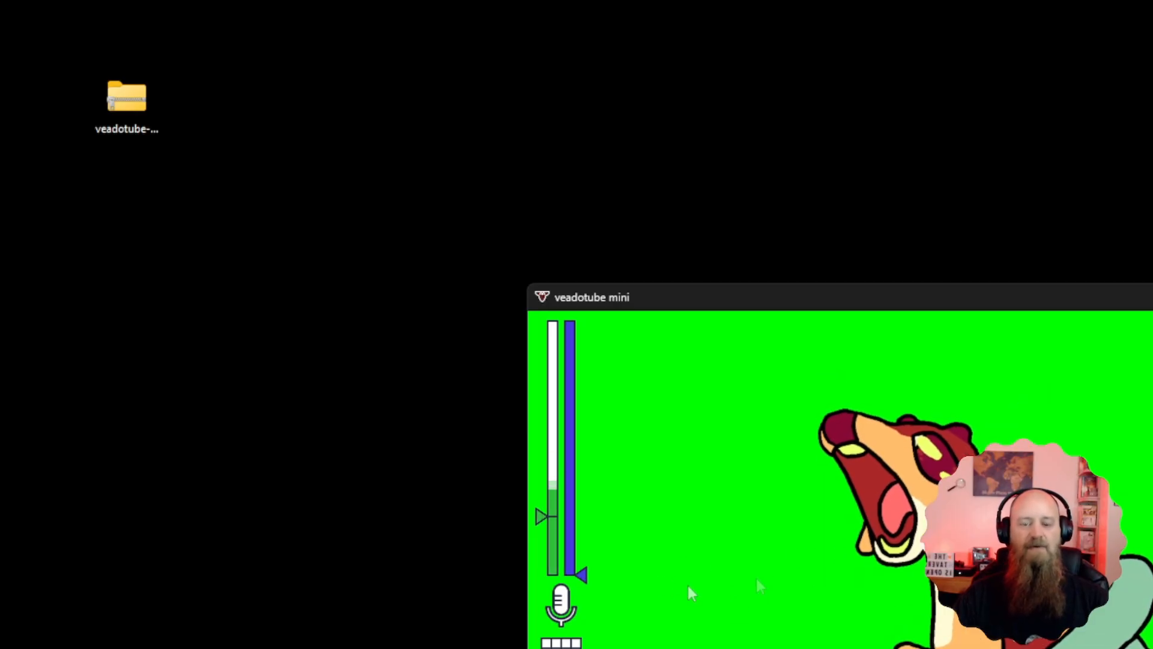
pyautogui.moveTo(581, 578)
pyautogui.mouseDown()
pyautogui.moveTo(593, 301)
pyautogui.moveTo(598, 312)
pyautogui.mouseUp()
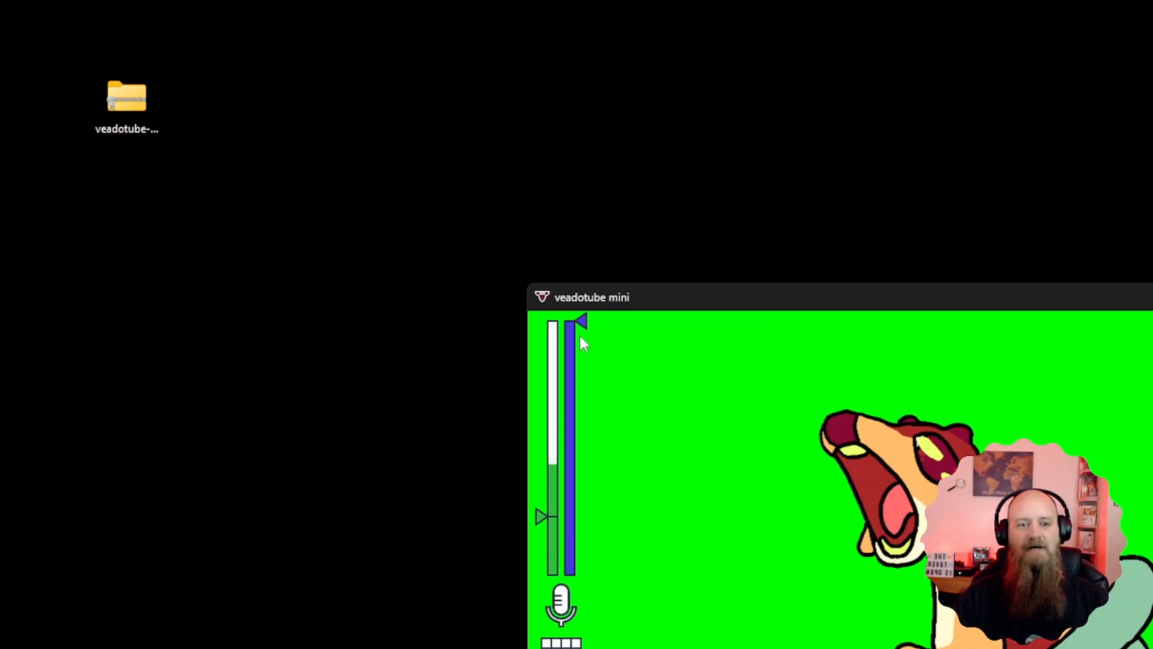
pyautogui.moveTo(583, 328)
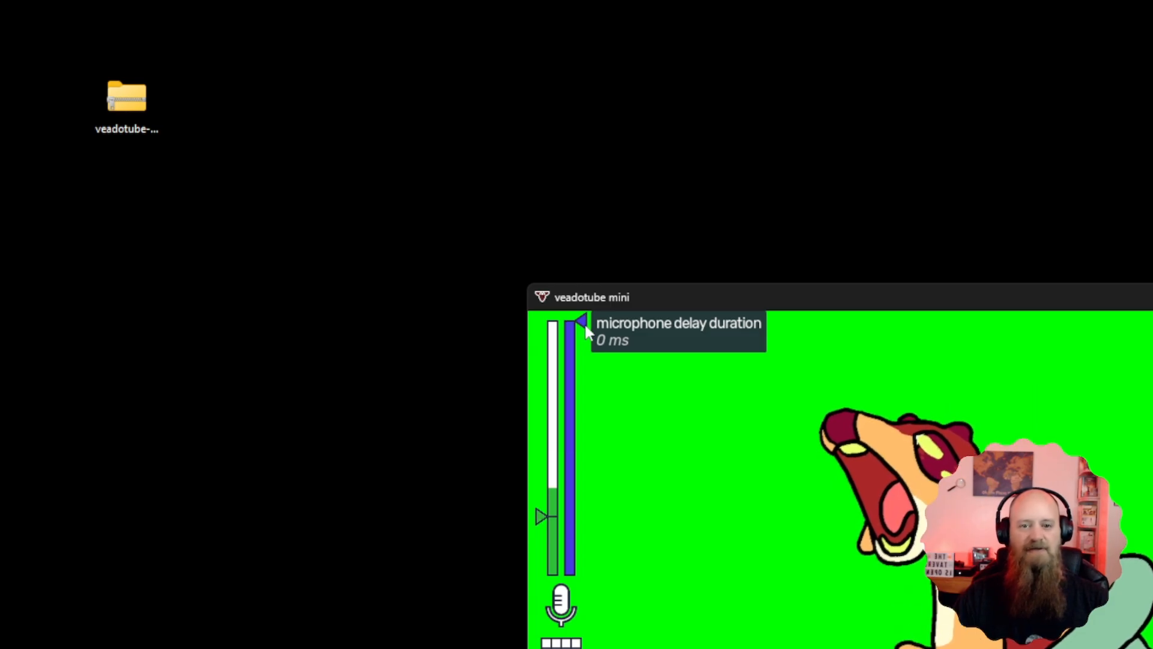
pyautogui.moveTo(586, 332); pyautogui.dragTo(585, 365)
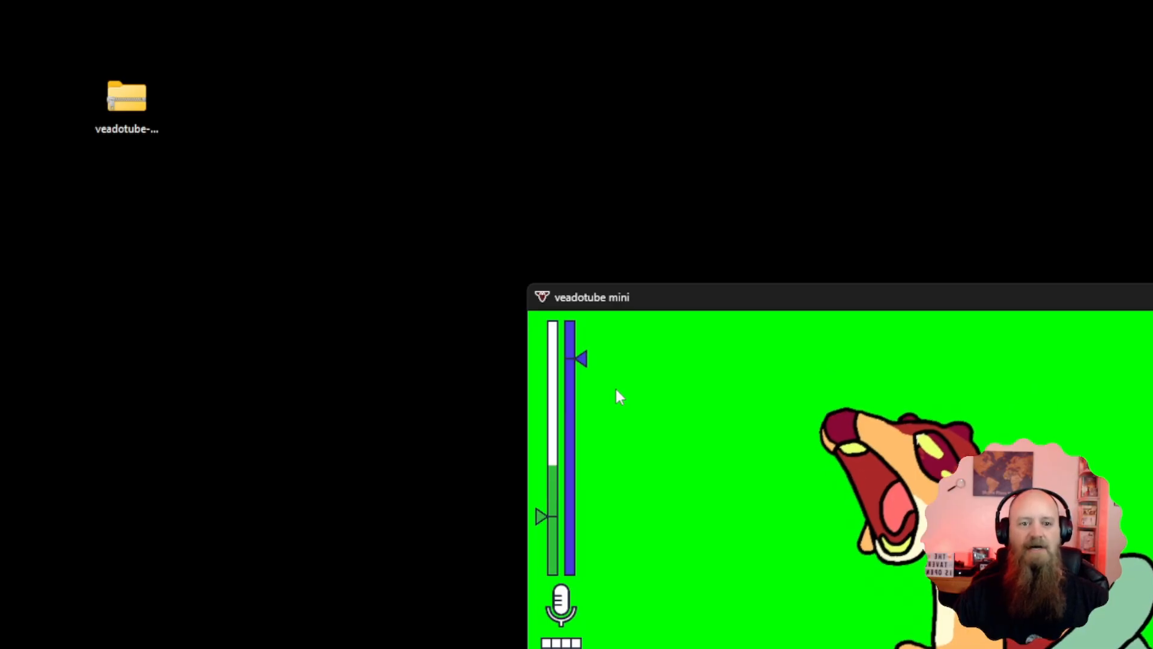
pyautogui.moveTo(586, 363)
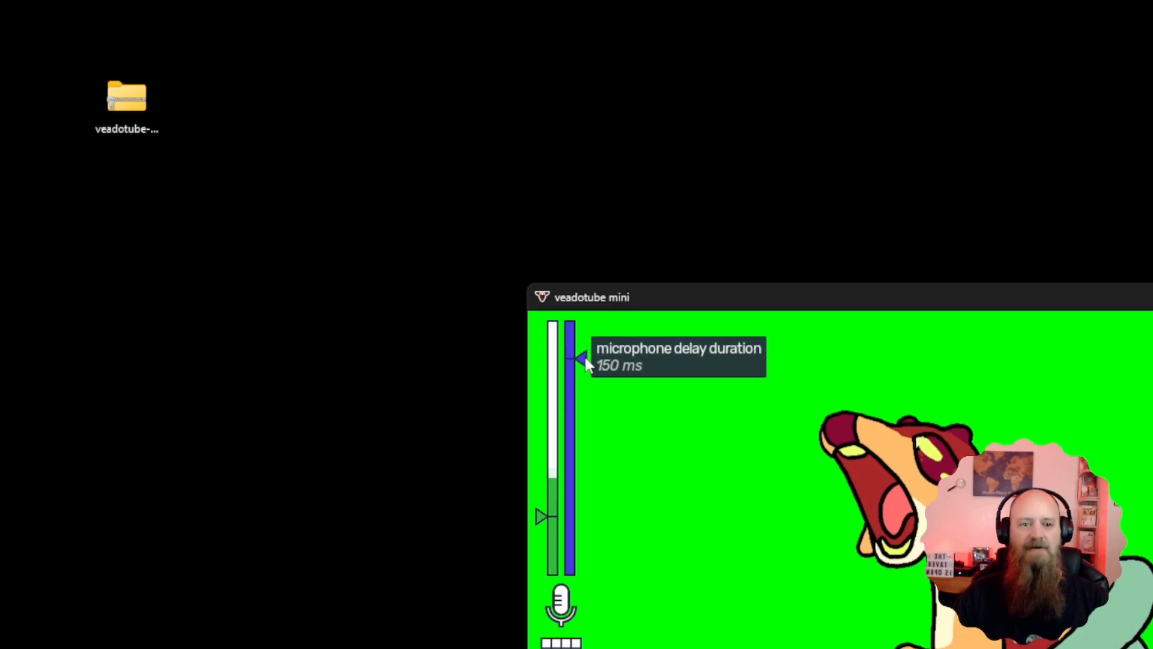
pyautogui.moveTo(586, 363); pyautogui.dragTo(586, 323)
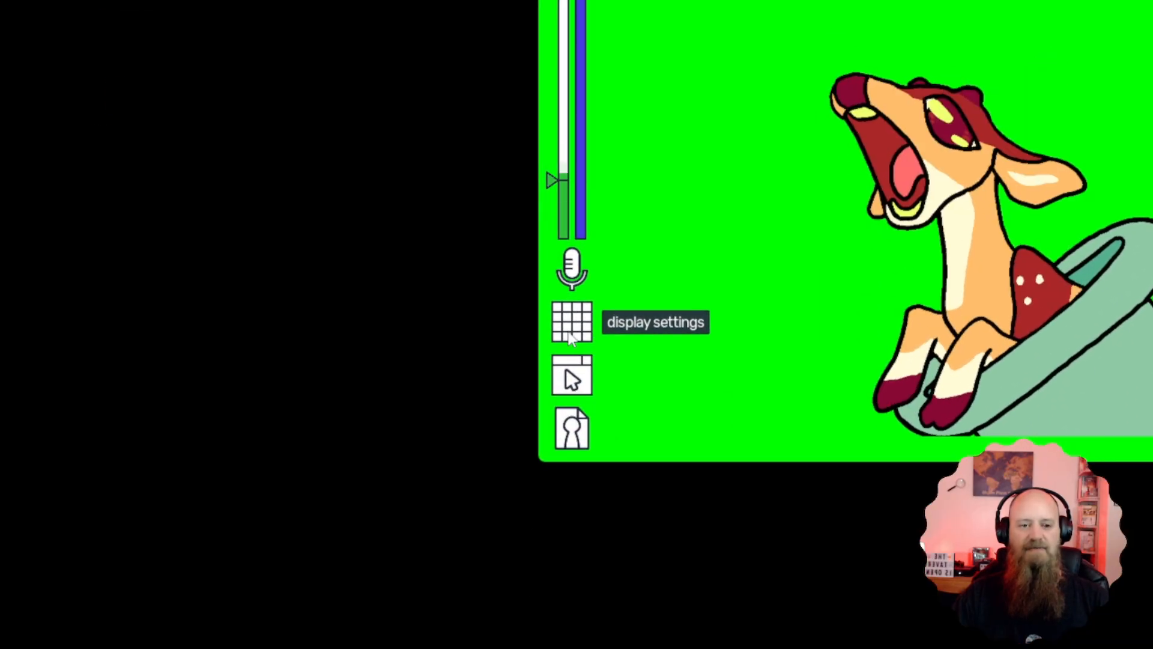
# Open the display settings and raise the avatar scale from auto through the fixed multiples up to 29x
pyautogui.click(561, 645)
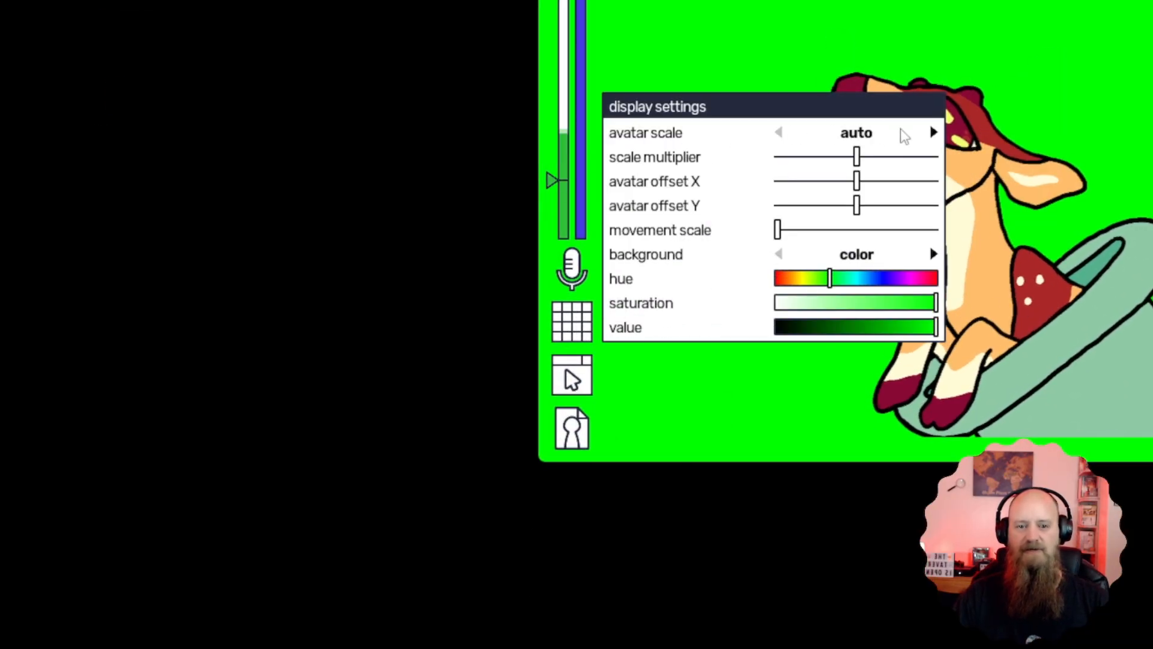
pyautogui.click(934, 133)
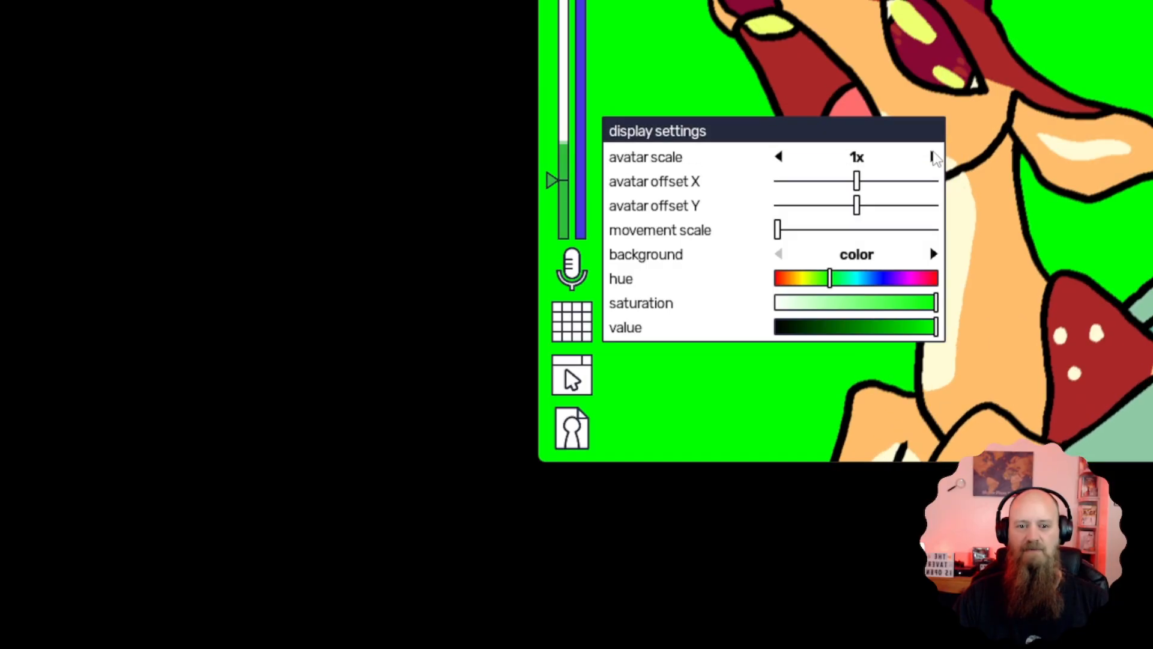
pyautogui.click(933, 156)
pyautogui.click(933, 157)
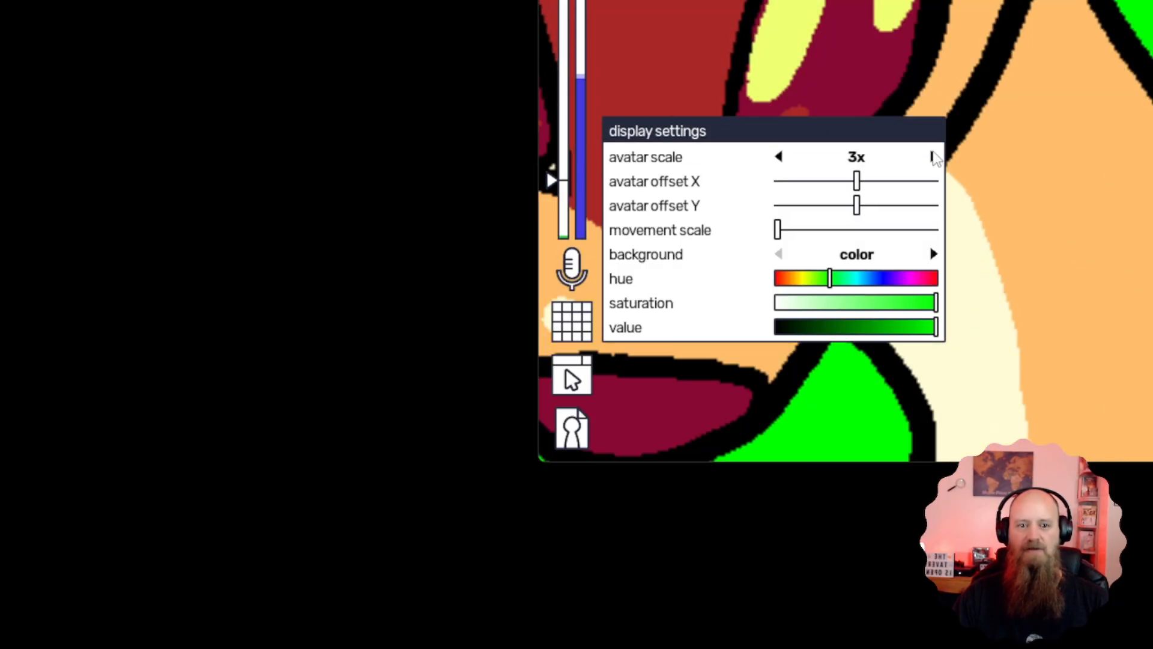
pyautogui.click(934, 157)
pyautogui.click(934, 156)
pyautogui.click(934, 157)
pyautogui.click(934, 157)
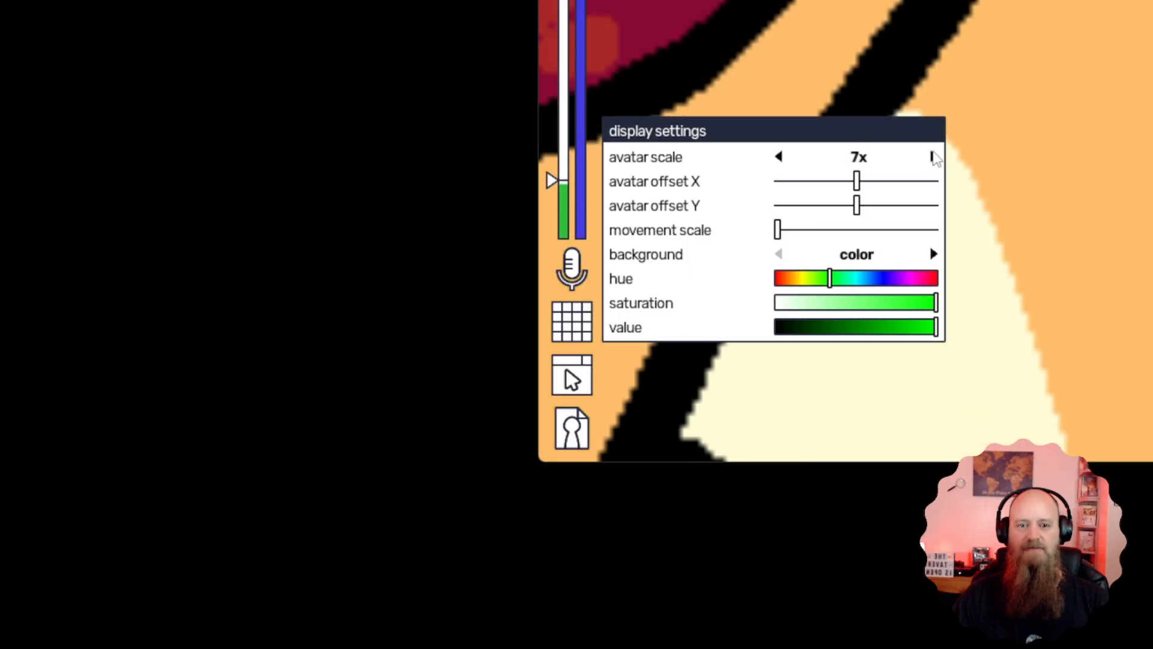
pyautogui.click(933, 157)
pyautogui.tripleClick(934, 157)
pyautogui.tripleClick(934, 157)
pyautogui.tripleClick(933, 157)
pyautogui.tripleClick(934, 156)
pyautogui.tripleClick(934, 157)
pyautogui.tripleClick(933, 157)
pyautogui.tripleClick(934, 157)
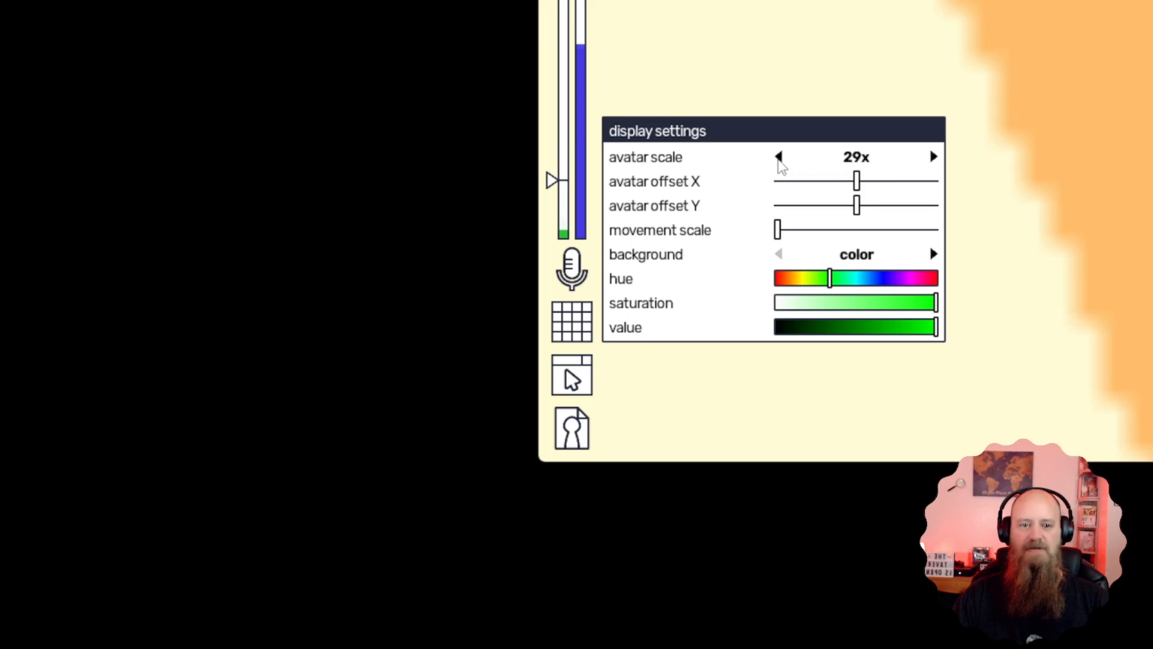
# Lower the avatar scale step by step until it is back on auto
pyautogui.click(779, 157)
pyautogui.tripleClick(779, 157)
pyautogui.tripleClick(779, 157)
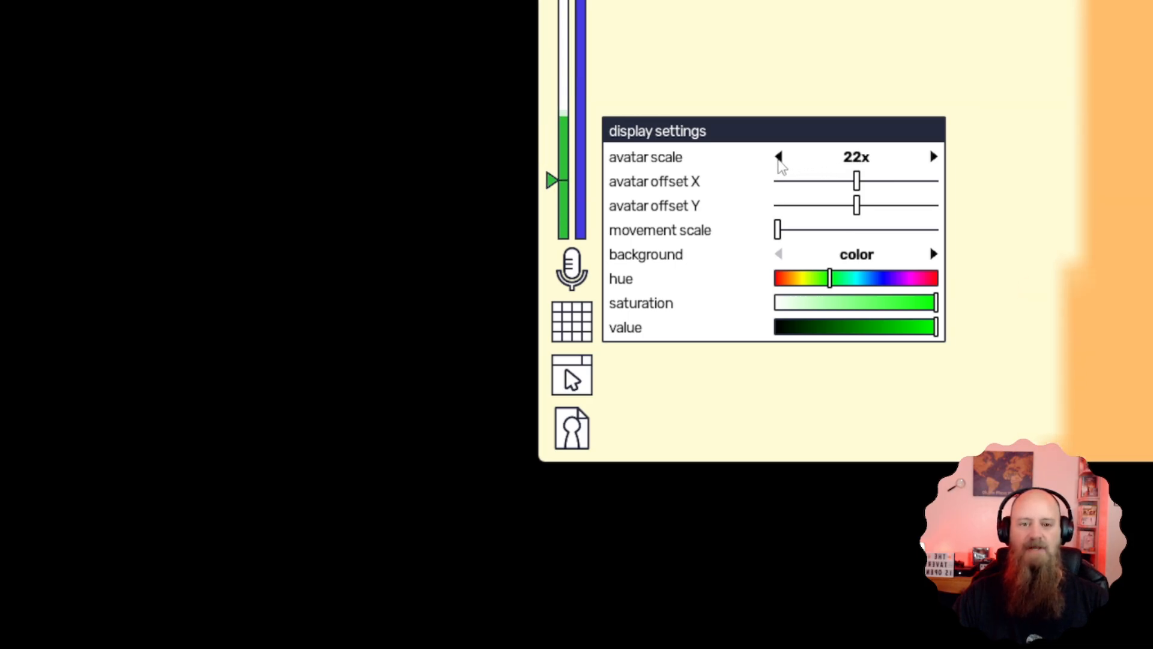
pyautogui.tripleClick(779, 157)
pyautogui.tripleClick(779, 157)
pyautogui.tripleClick(779, 157)
pyautogui.doubleClick(779, 157)
pyautogui.tripleClick(779, 157)
pyautogui.doubleClick(779, 157)
pyautogui.tripleClick(779, 157)
pyautogui.doubleClick(779, 156)
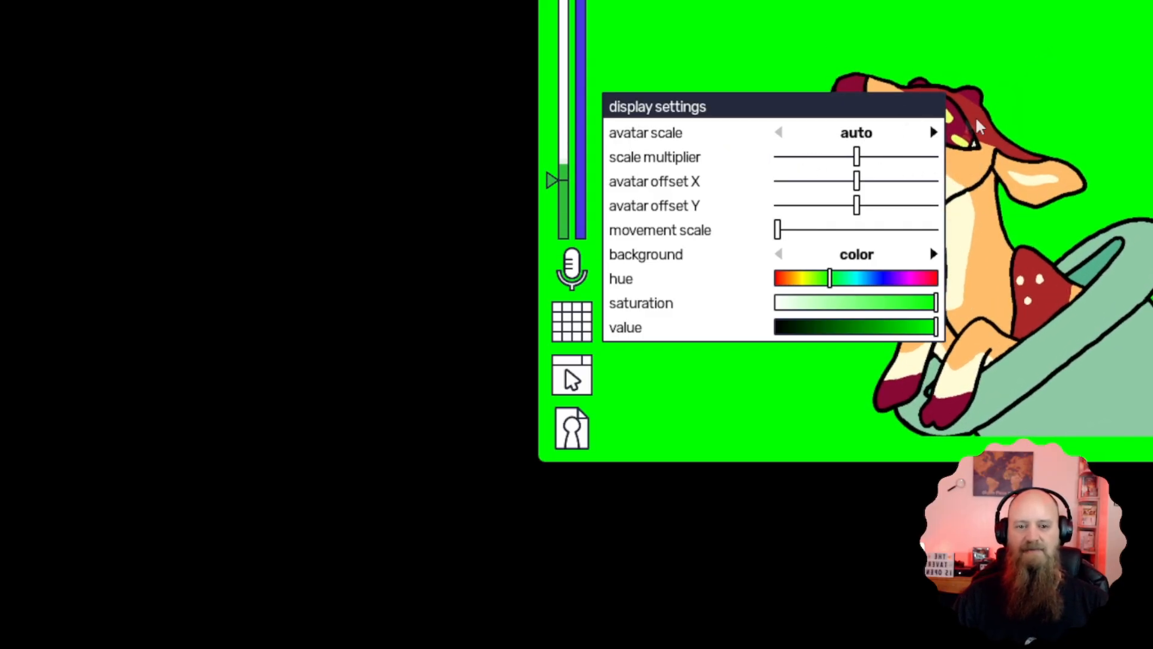
# Try out the scale multiplier and the avatar X and Y offsets, leaving offset Y at 2% and the movement scale at its minimum
pyautogui.moveTo(818, 164)
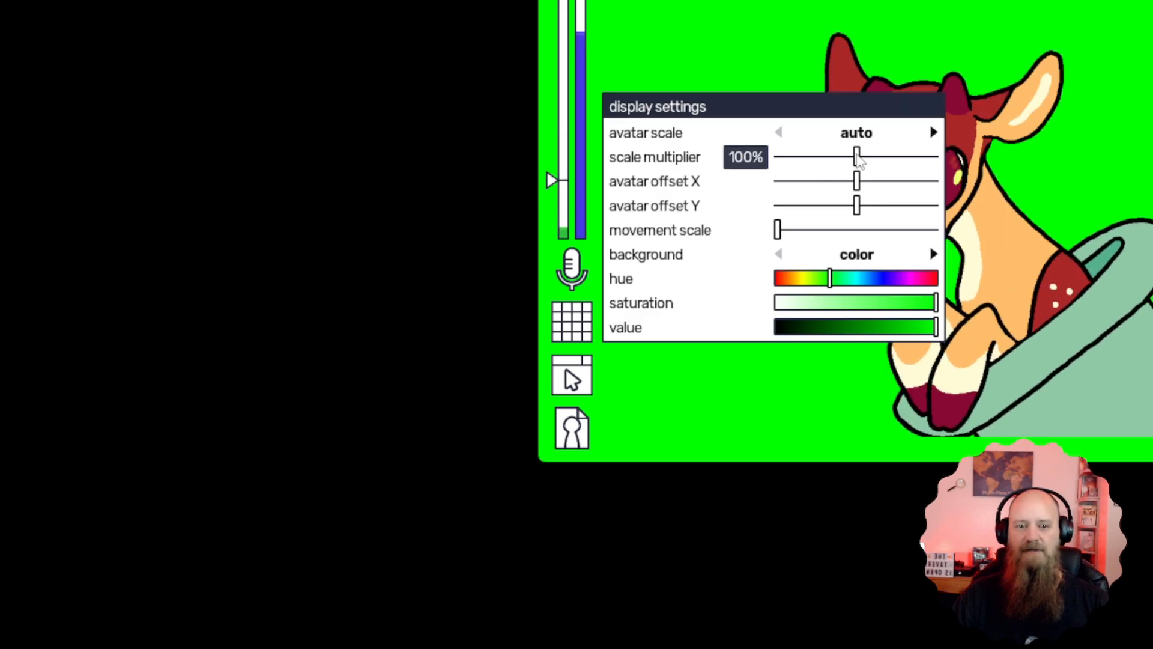
pyautogui.moveTo(859, 158)
pyautogui.mouseDown()
pyautogui.moveTo(842, 156)
pyautogui.moveTo(882, 158)
pyautogui.moveTo(827, 158)
pyautogui.moveTo(878, 158)
pyautogui.moveTo(857, 158)
pyautogui.mouseUp()
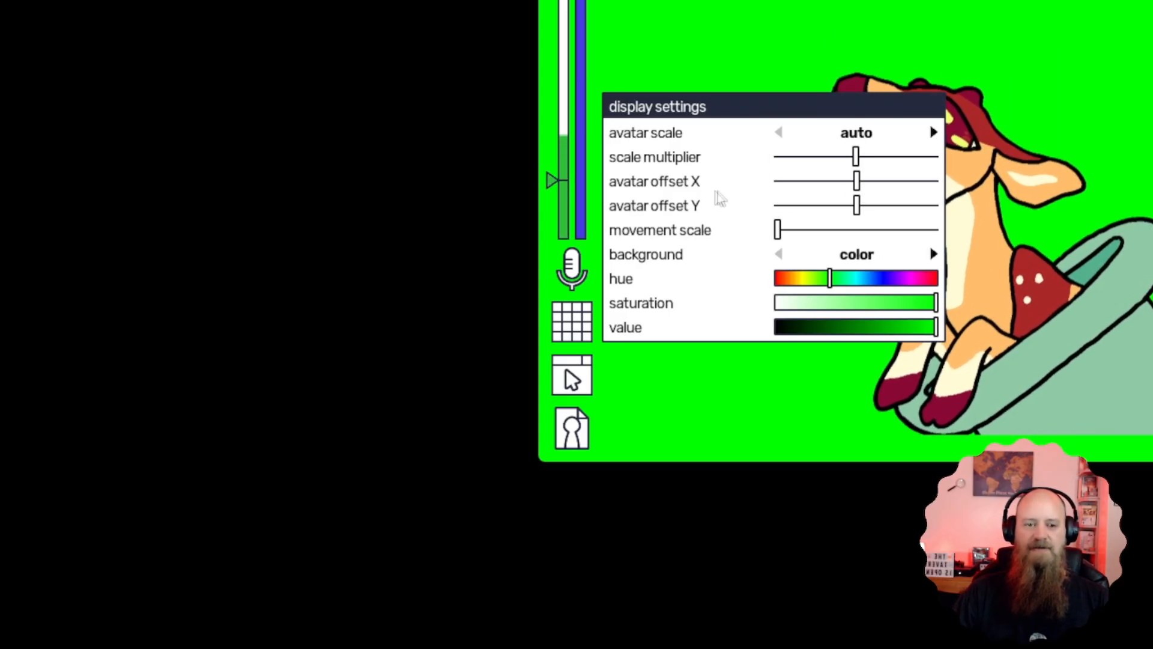
pyautogui.moveTo(856, 180); pyautogui.dragTo(859, 208)
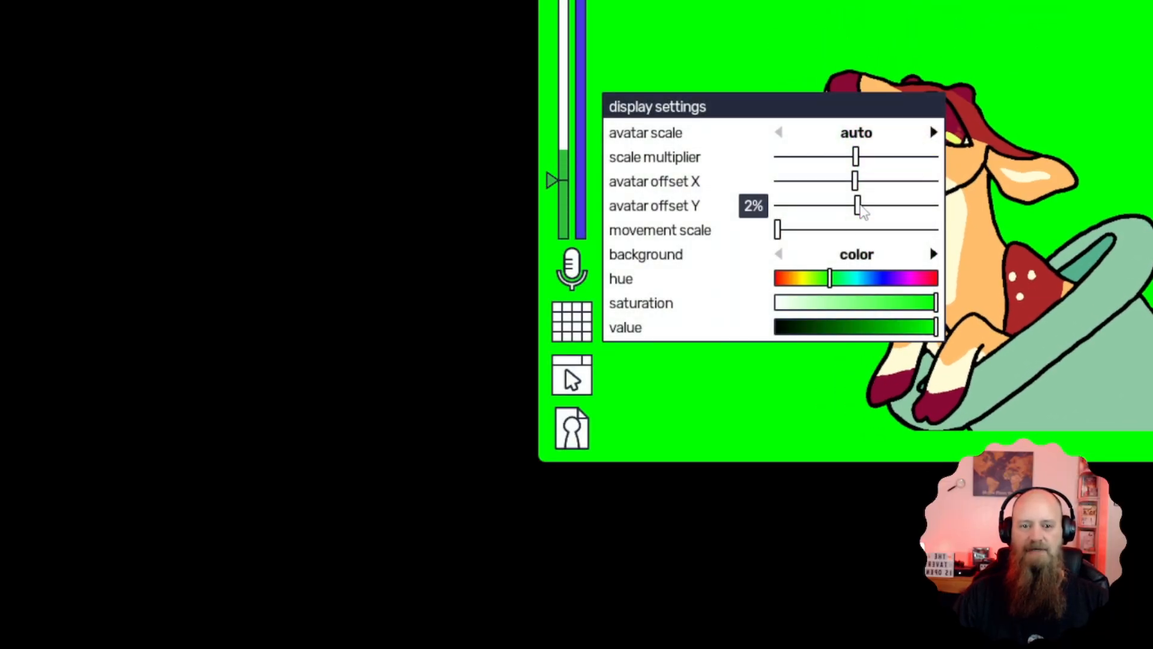
pyautogui.moveTo(778, 230); pyautogui.dragTo(747, 229)
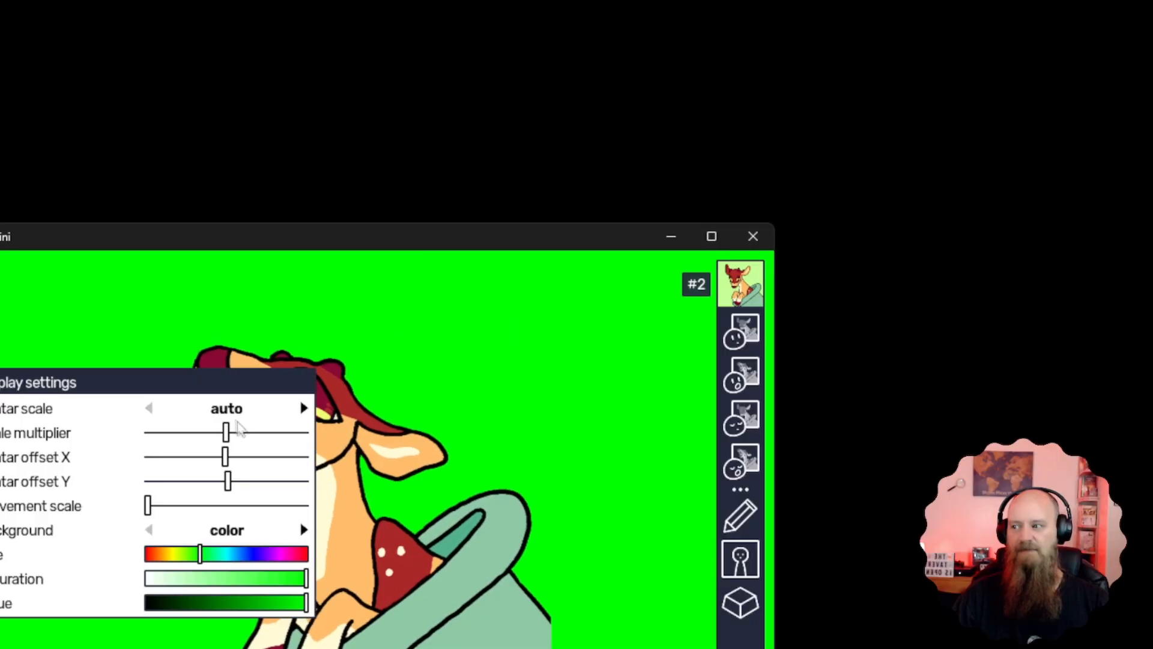
pyautogui.moveTo(245, 428)
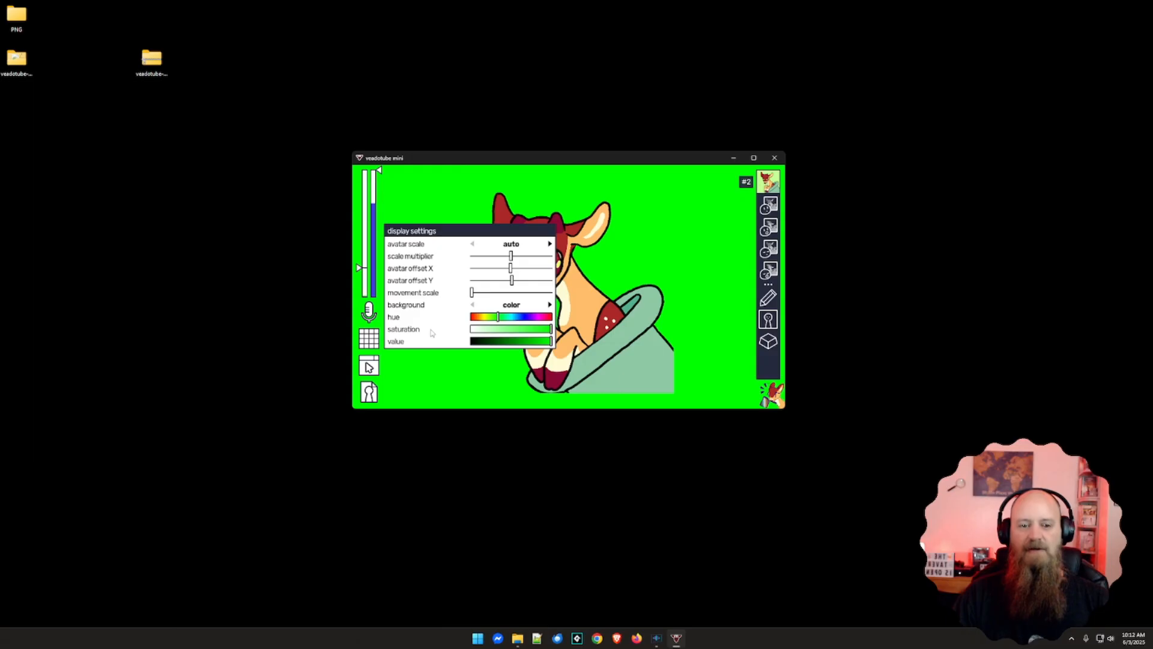
# Turn off hiding the background grid in the program settings, and bring the avatar offset Y back to about centre in the display settings
pyautogui.click(369, 338)
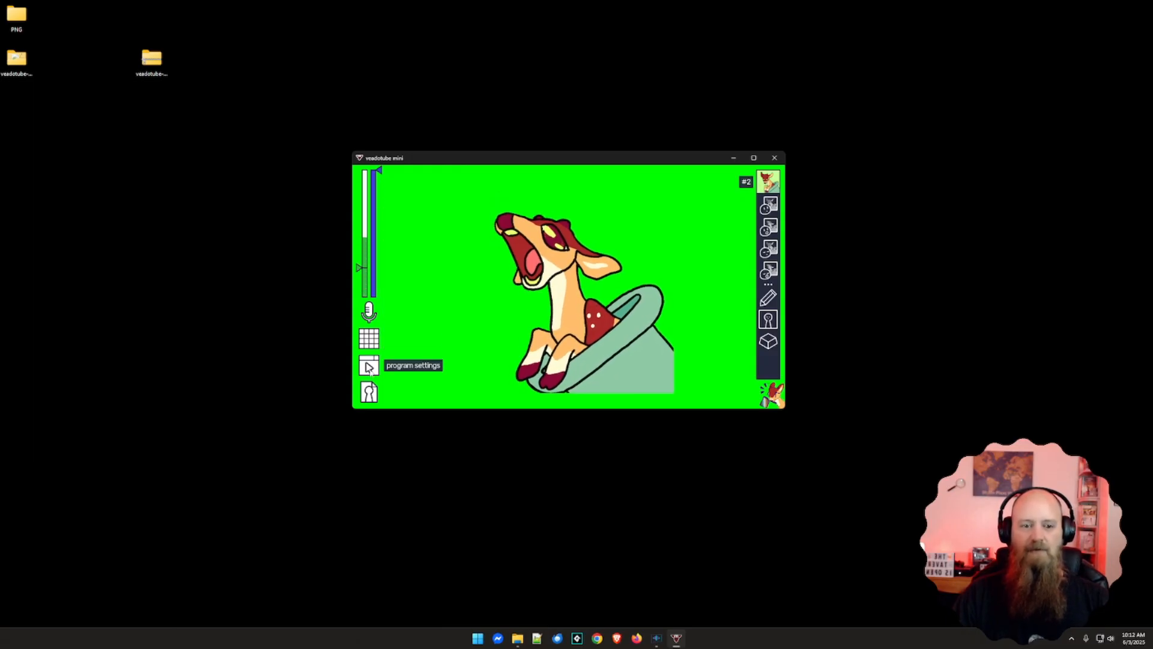
pyautogui.click(369, 367)
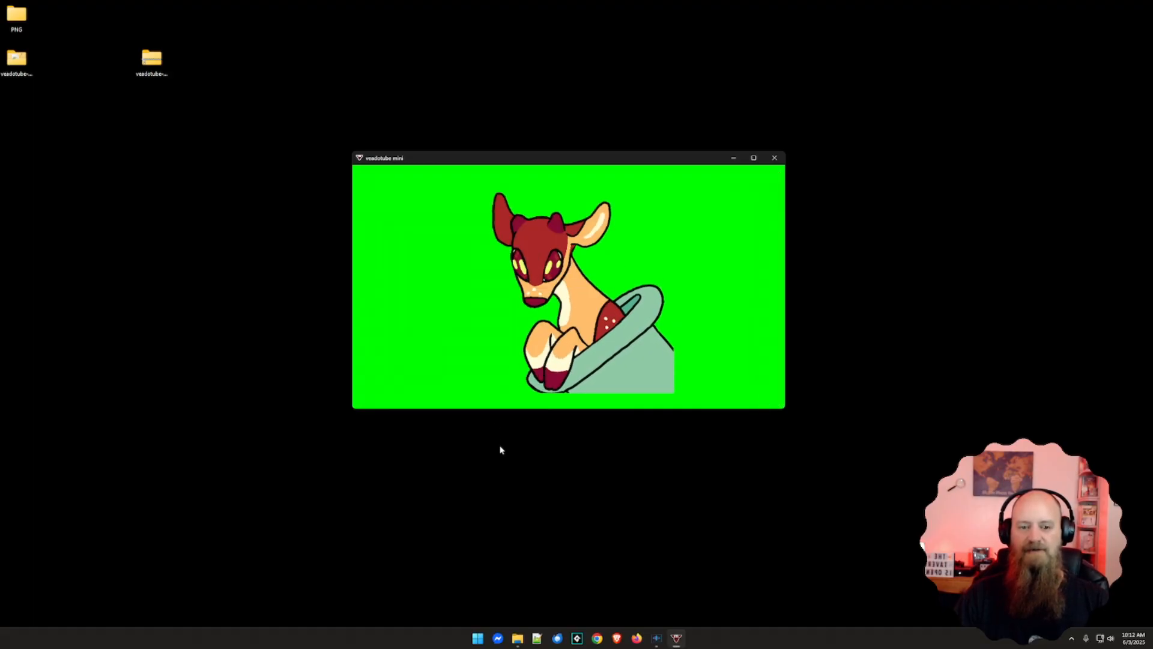
pyautogui.moveTo(448, 351)
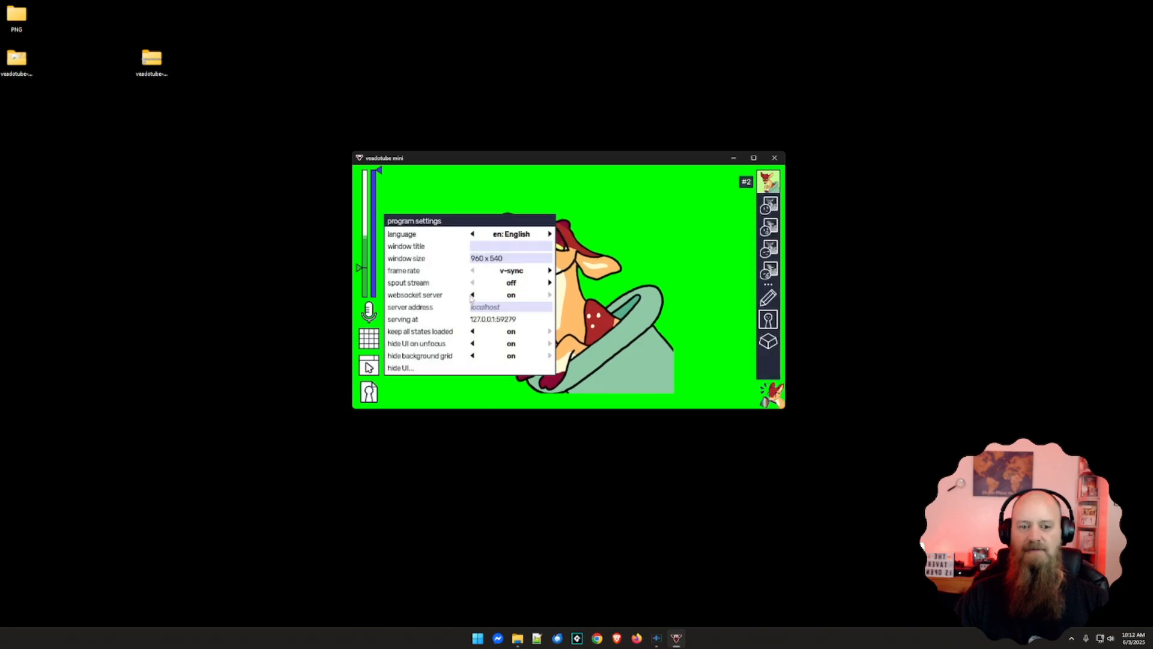
pyautogui.click(472, 358)
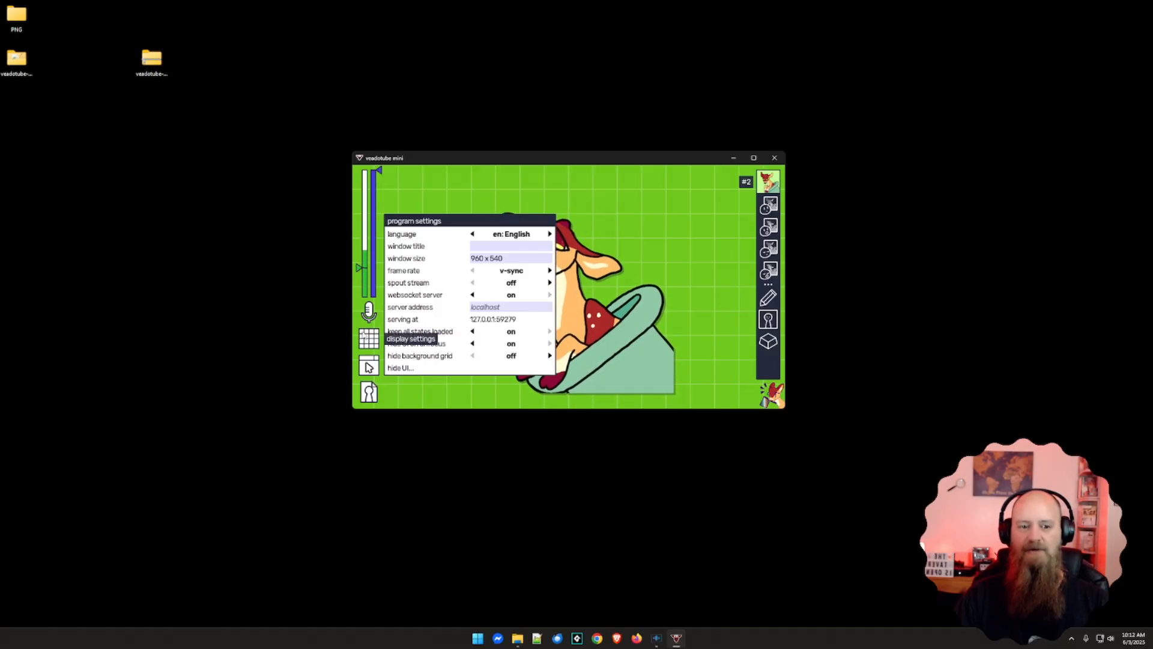
pyautogui.click(369, 338)
pyautogui.moveTo(512, 281); pyautogui.dragTo(510, 280)
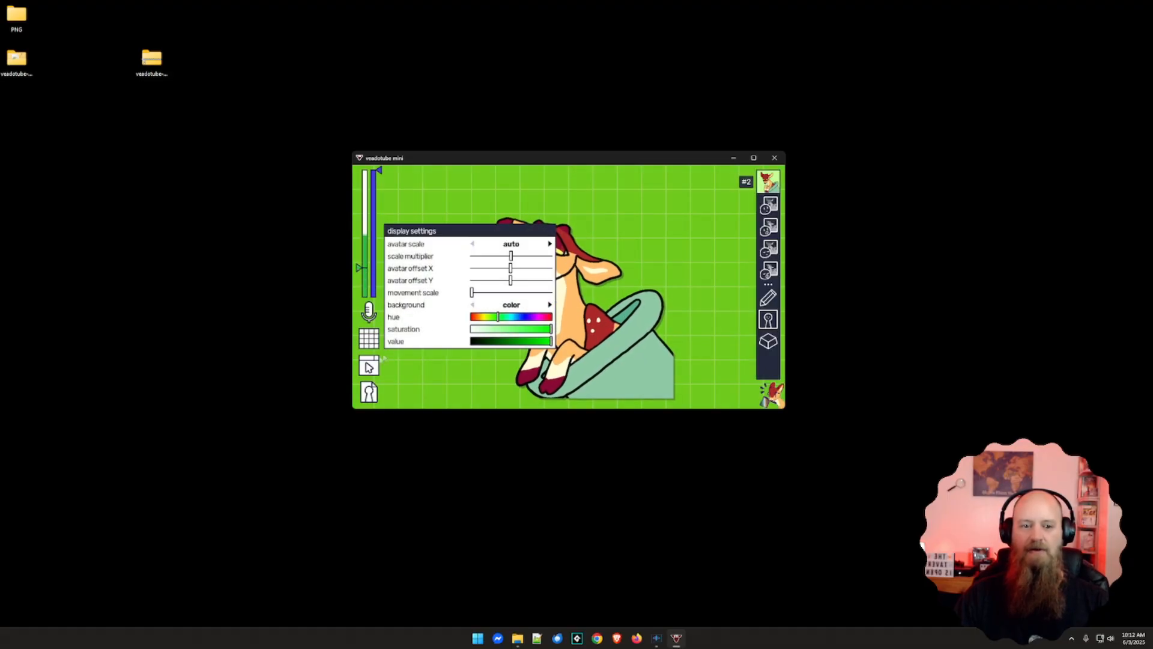
# Hide the UI from the program settings and bring it back, repeating this several times to test it
pyautogui.click(369, 367)
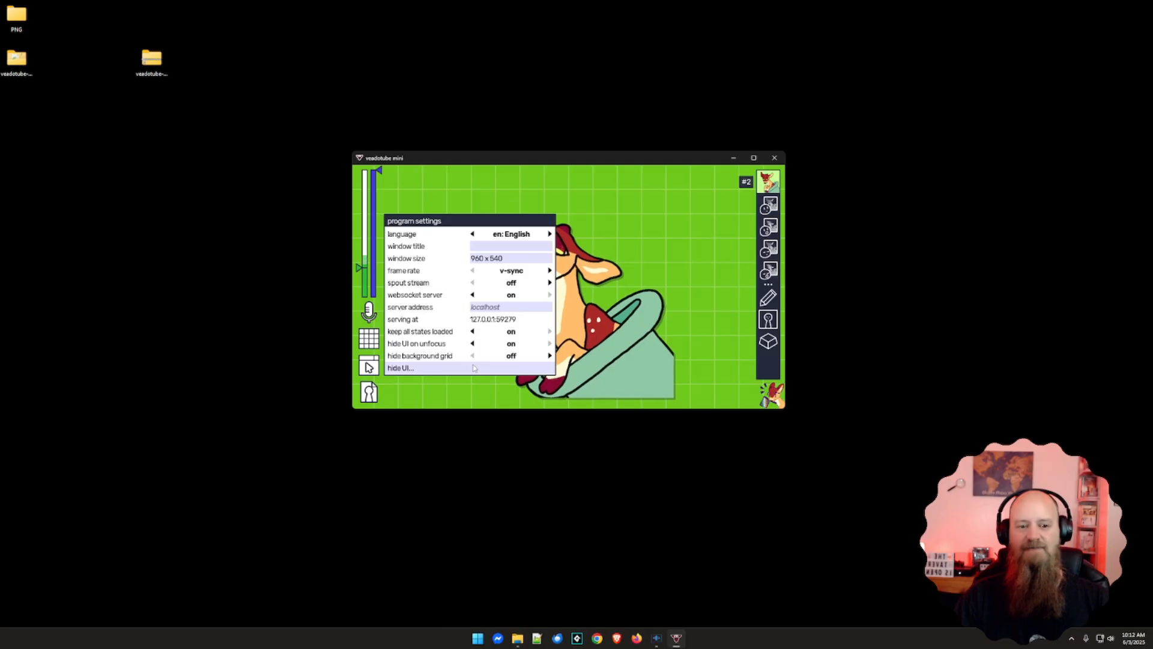
pyautogui.click(447, 370)
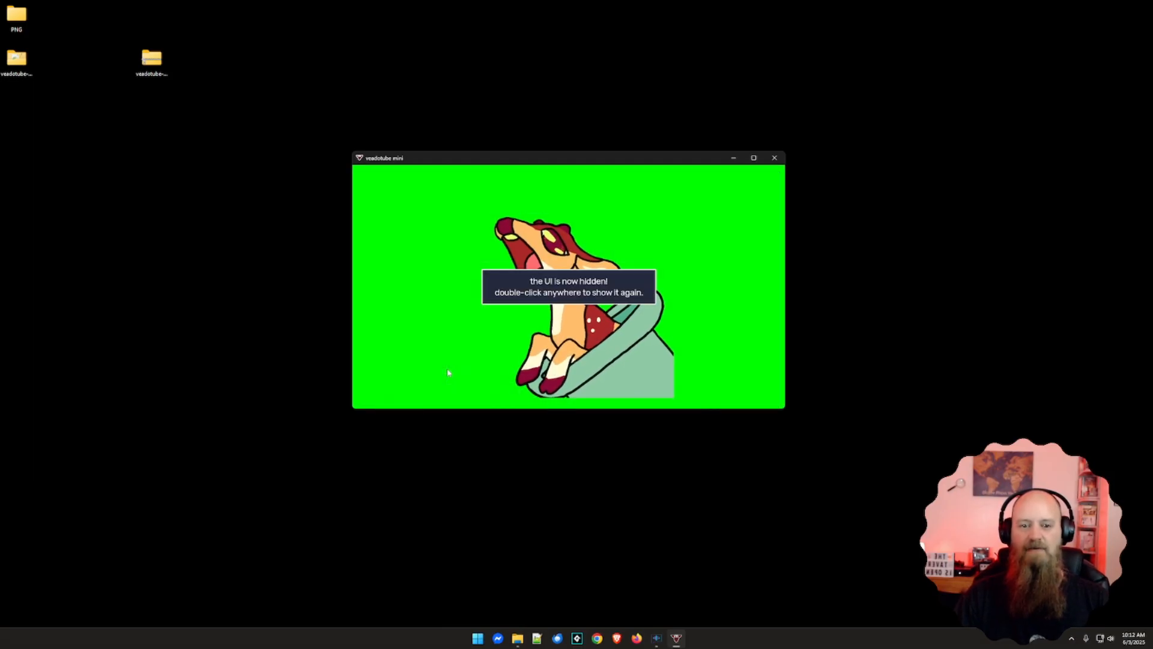
pyautogui.click(468, 313)
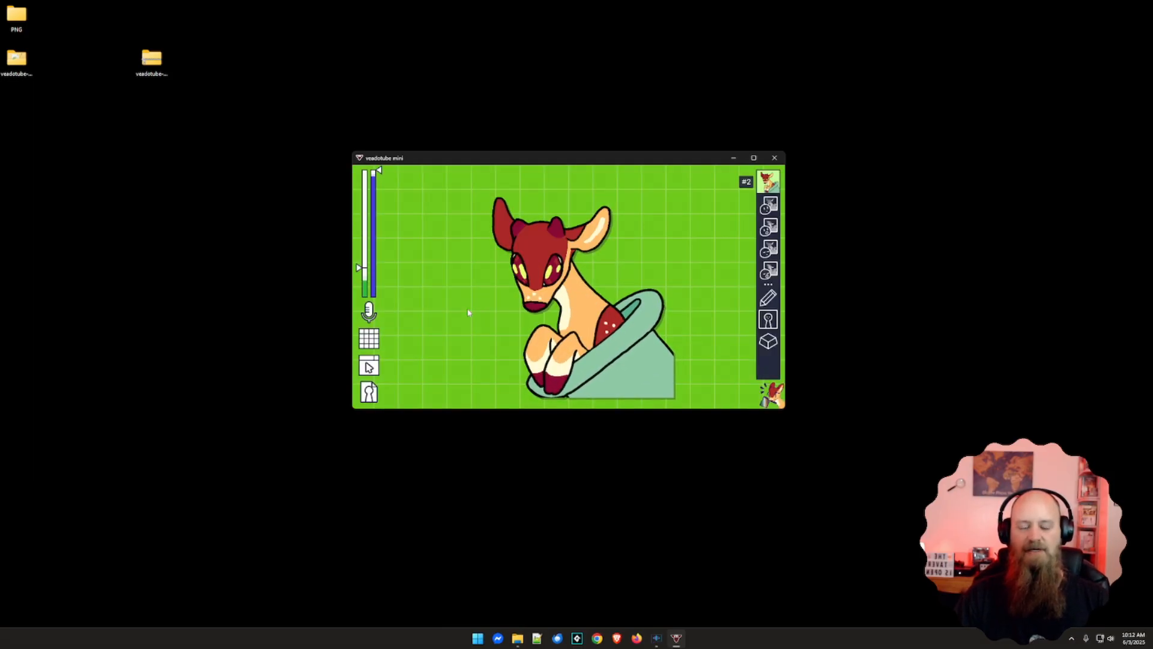
pyautogui.click(371, 347)
pyautogui.click(369, 367)
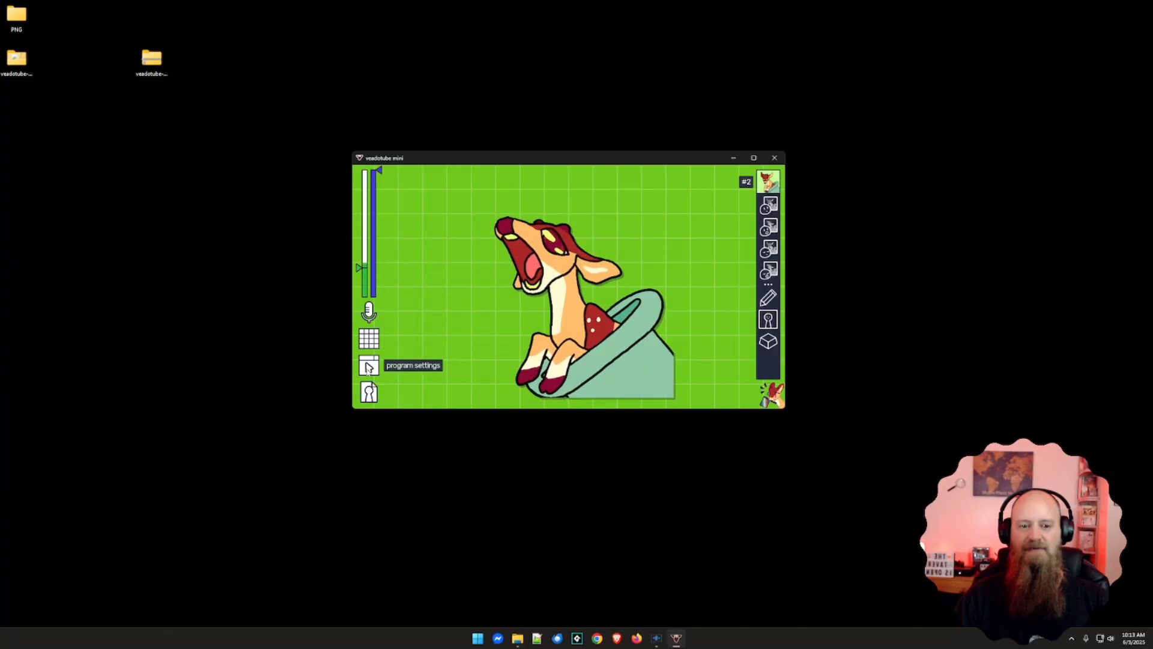
pyautogui.click(413, 372)
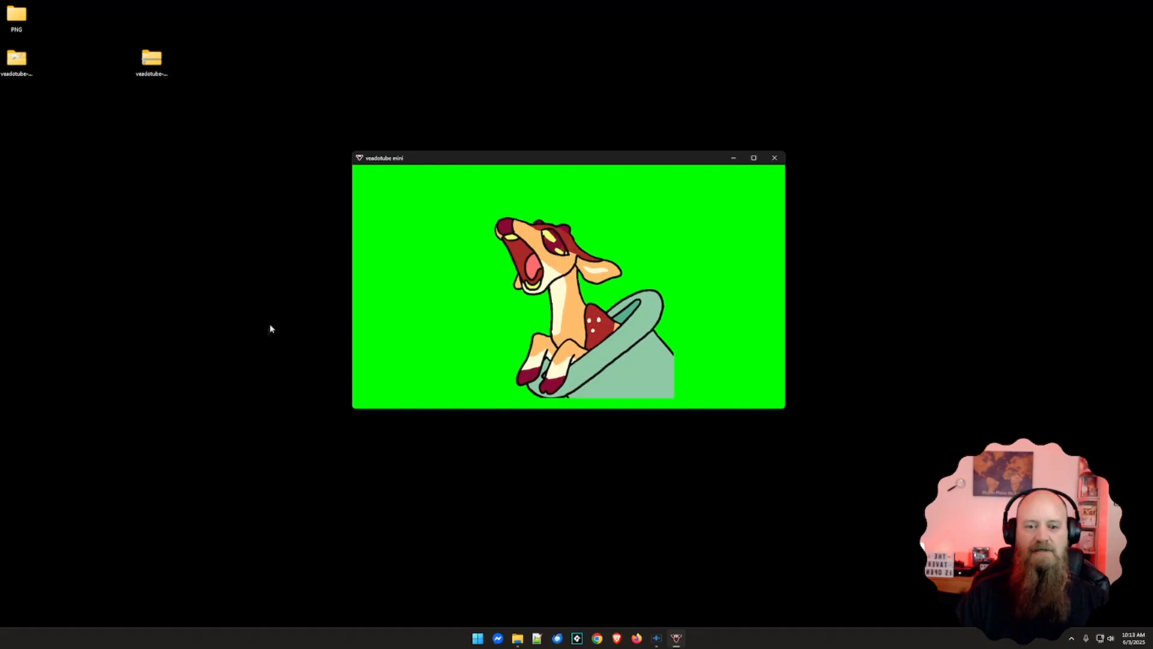
pyautogui.click(575, 323)
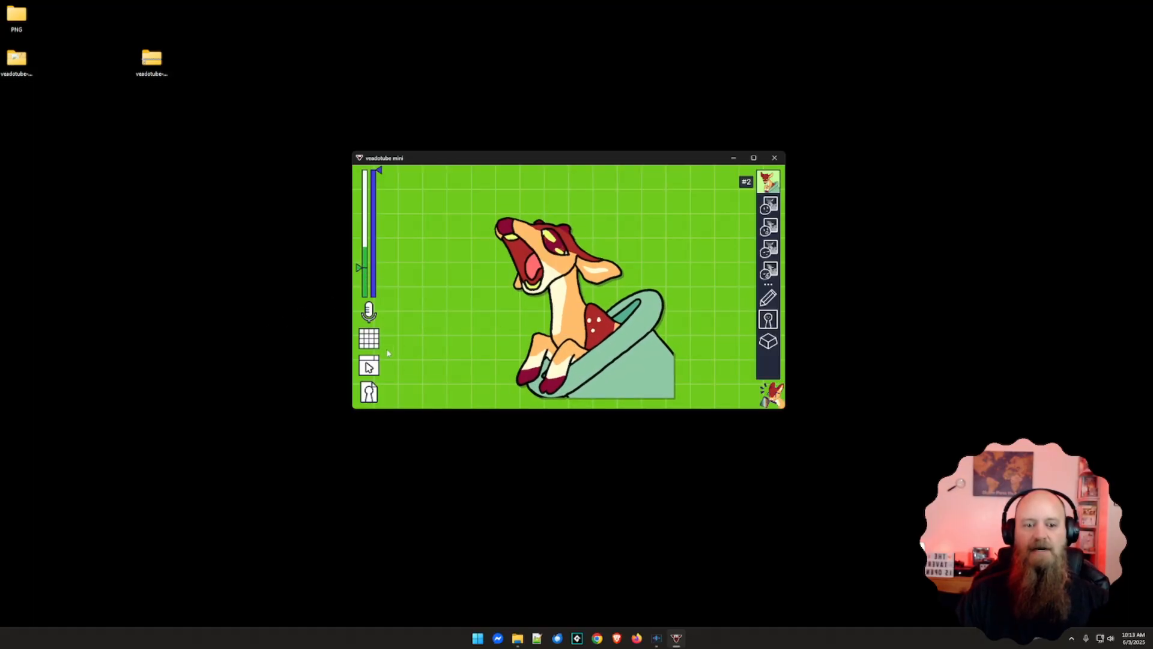
pyautogui.click(369, 367)
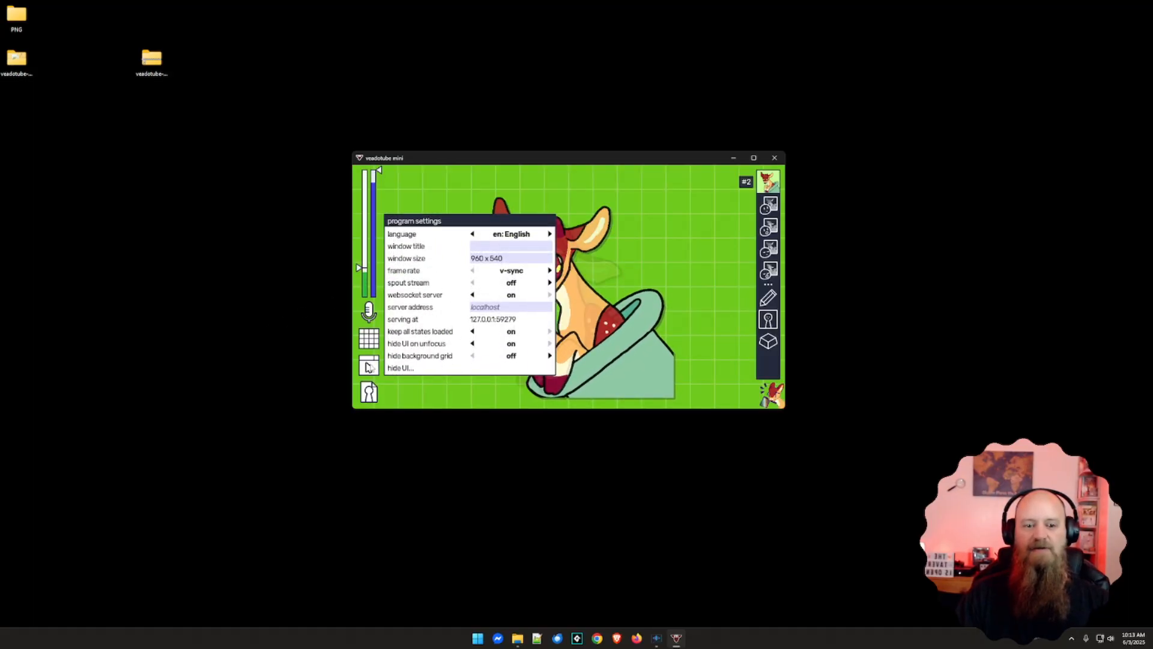
pyautogui.click(407, 369)
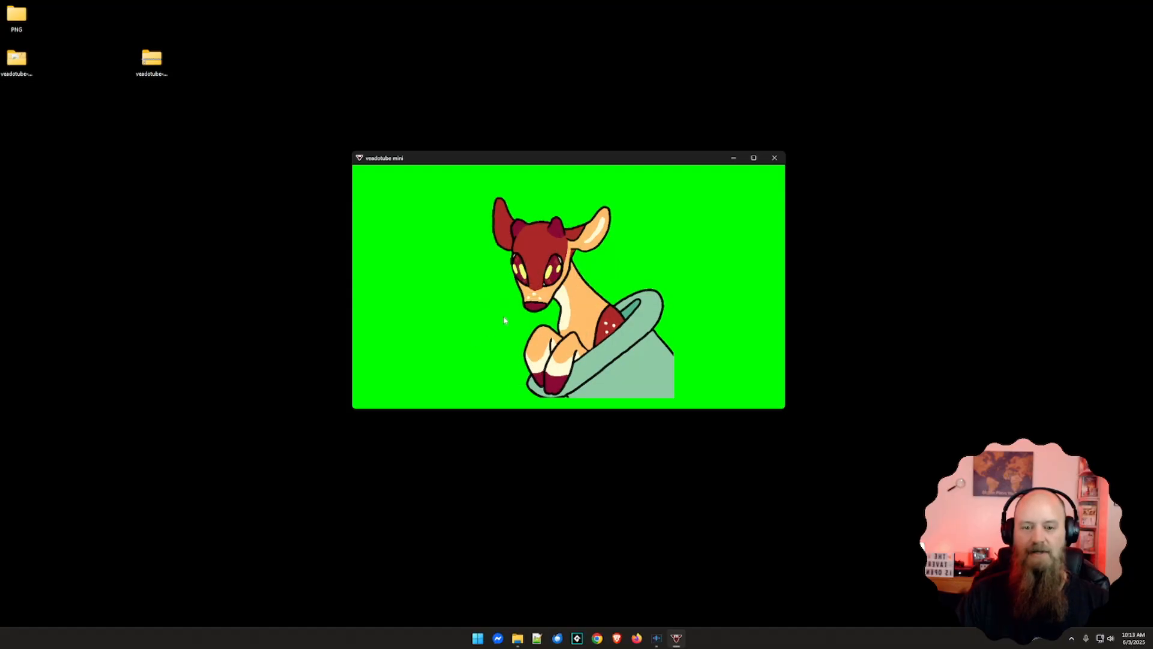
pyautogui.doubleClick(504, 320)
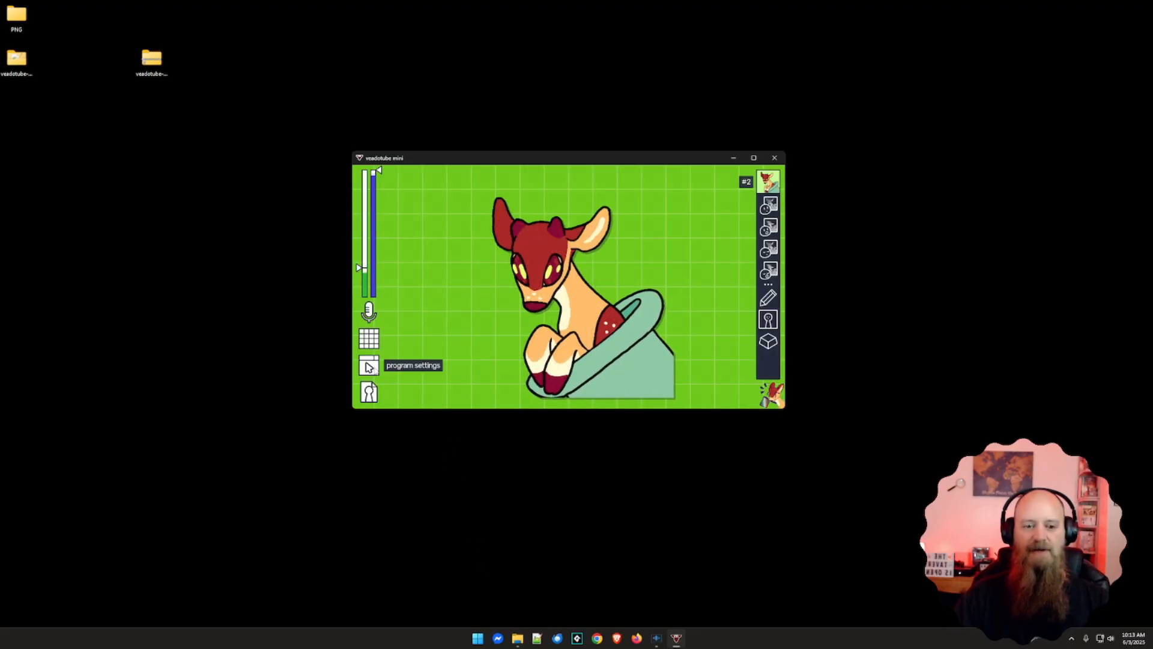
pyautogui.click(368, 394)
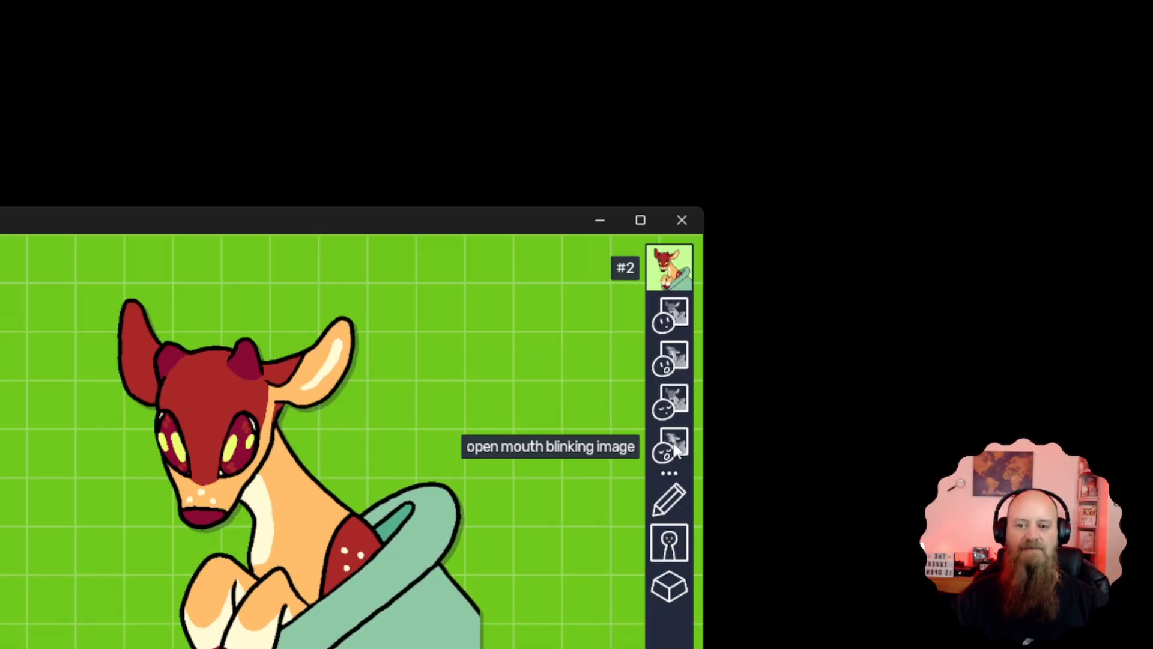
pyautogui.click(674, 322)
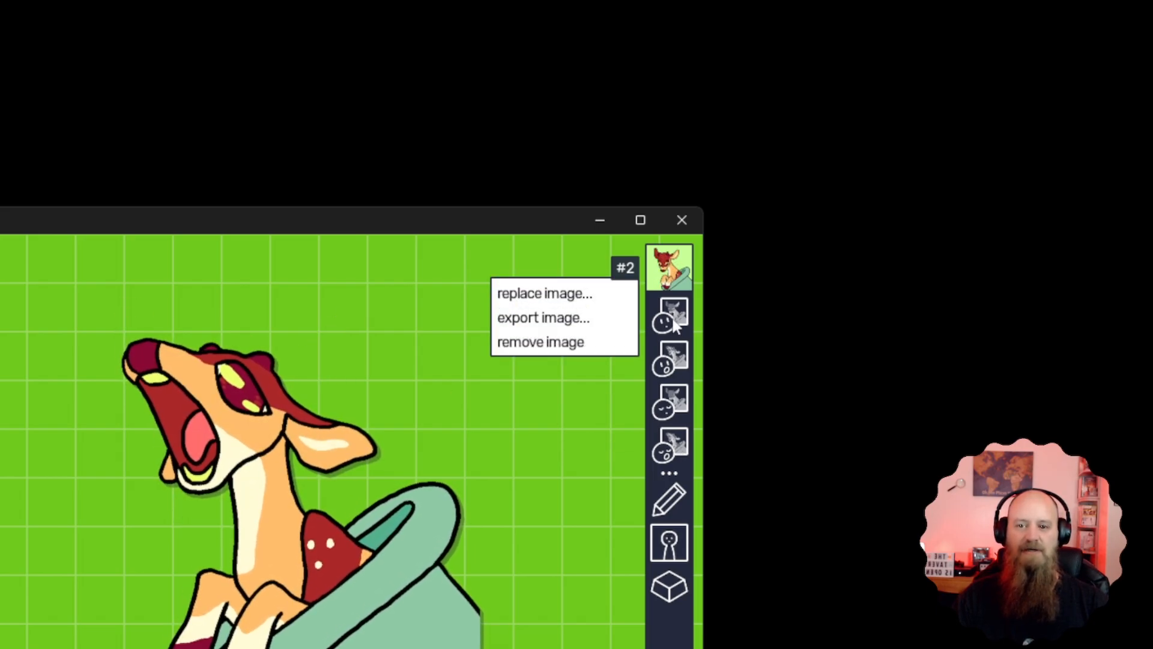
pyautogui.click(561, 295)
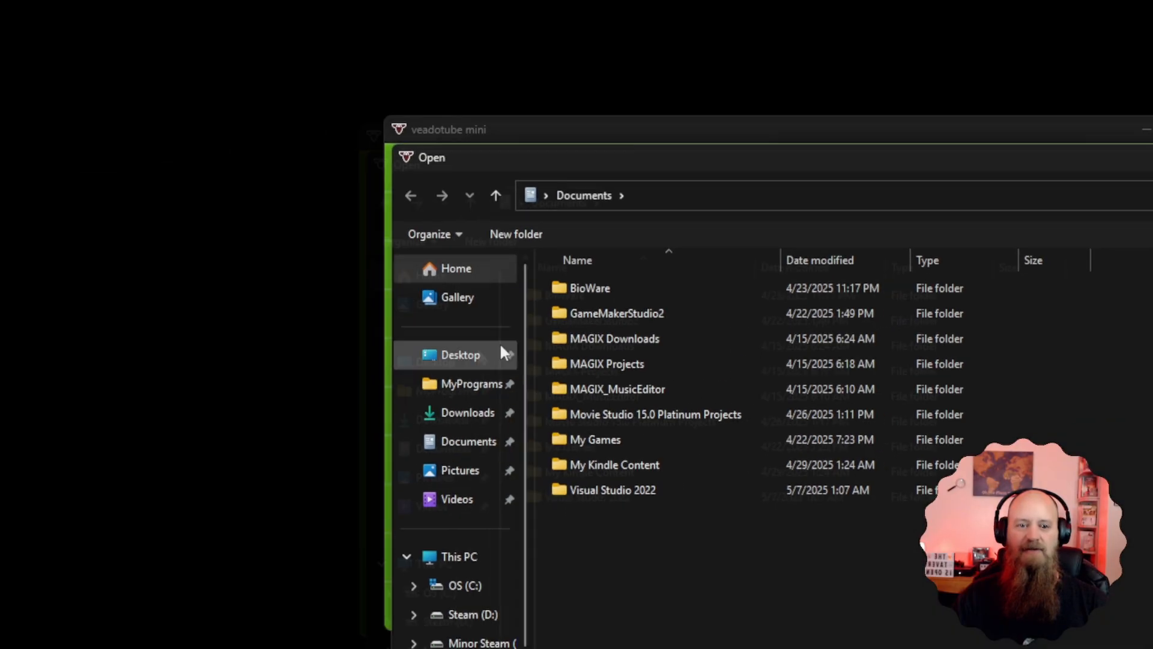
pyautogui.click(502, 353)
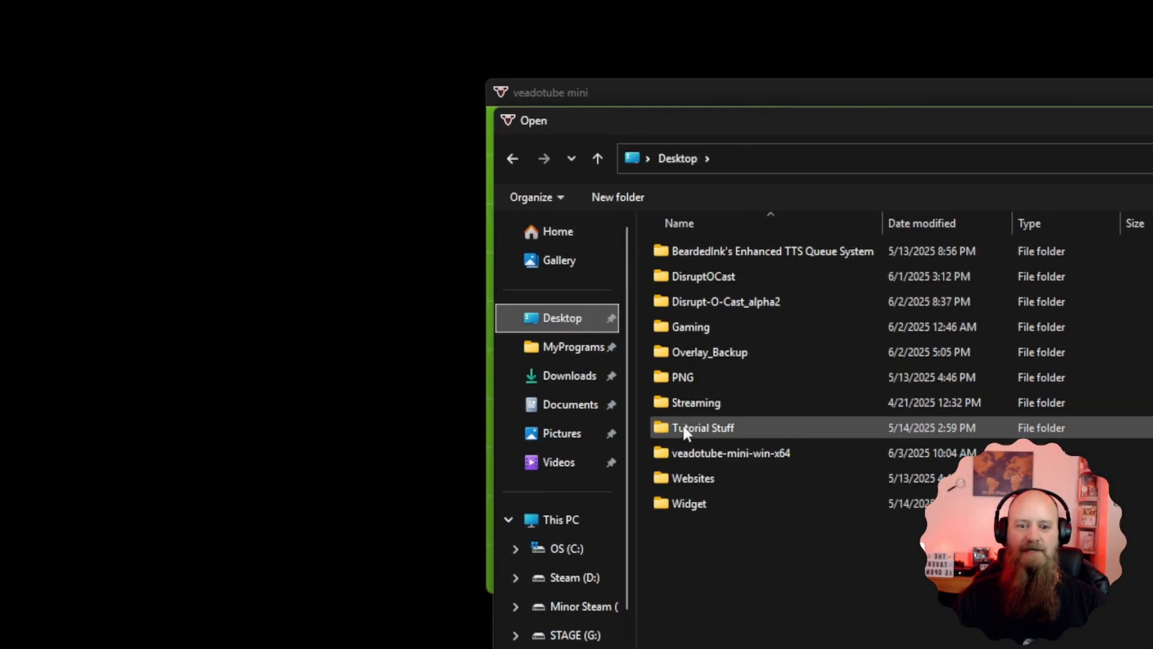
pyautogui.doubleClick(681, 379)
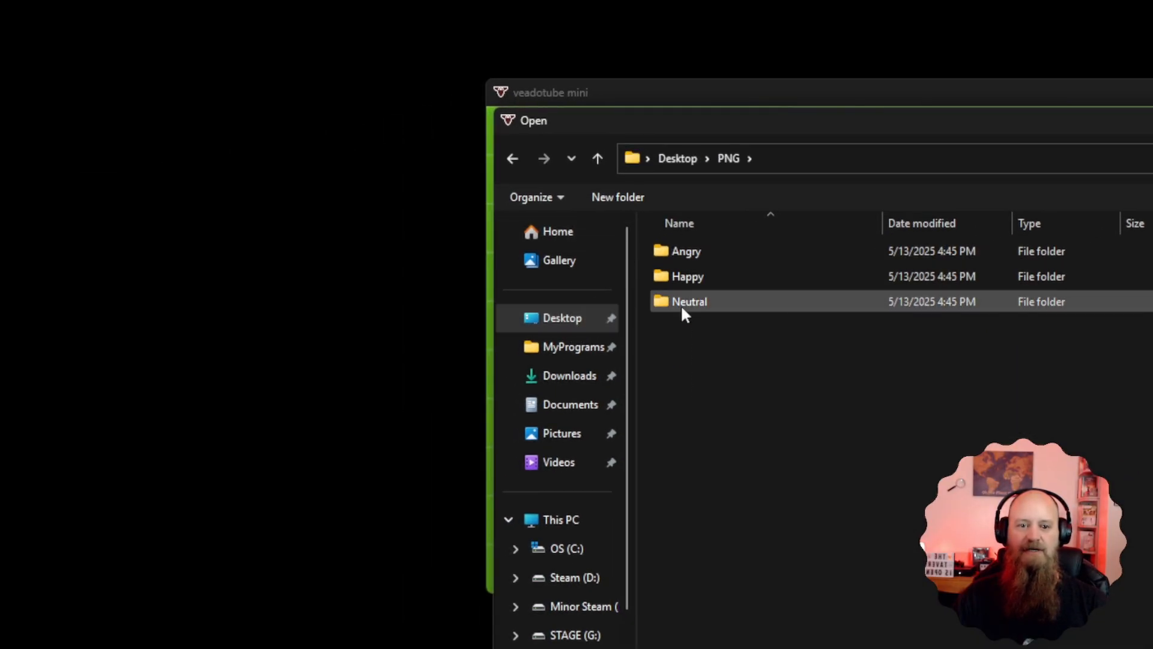
pyautogui.doubleClick(681, 304)
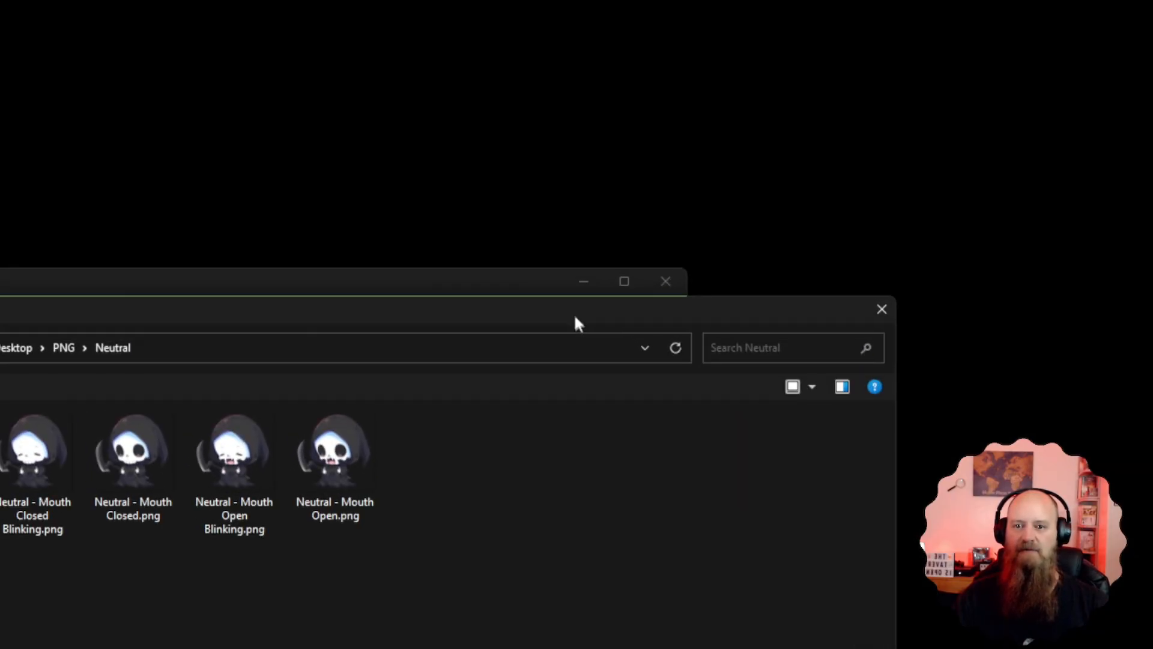
pyautogui.moveTo(575, 317); pyautogui.dragTo(483, 582)
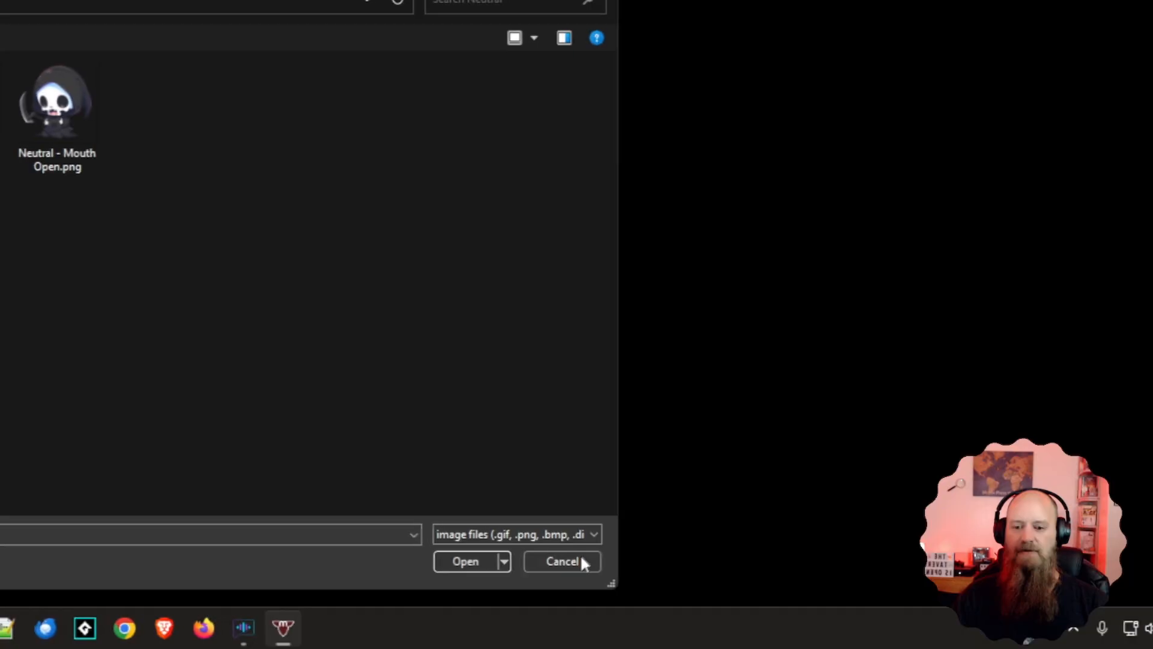
pyautogui.click(579, 556)
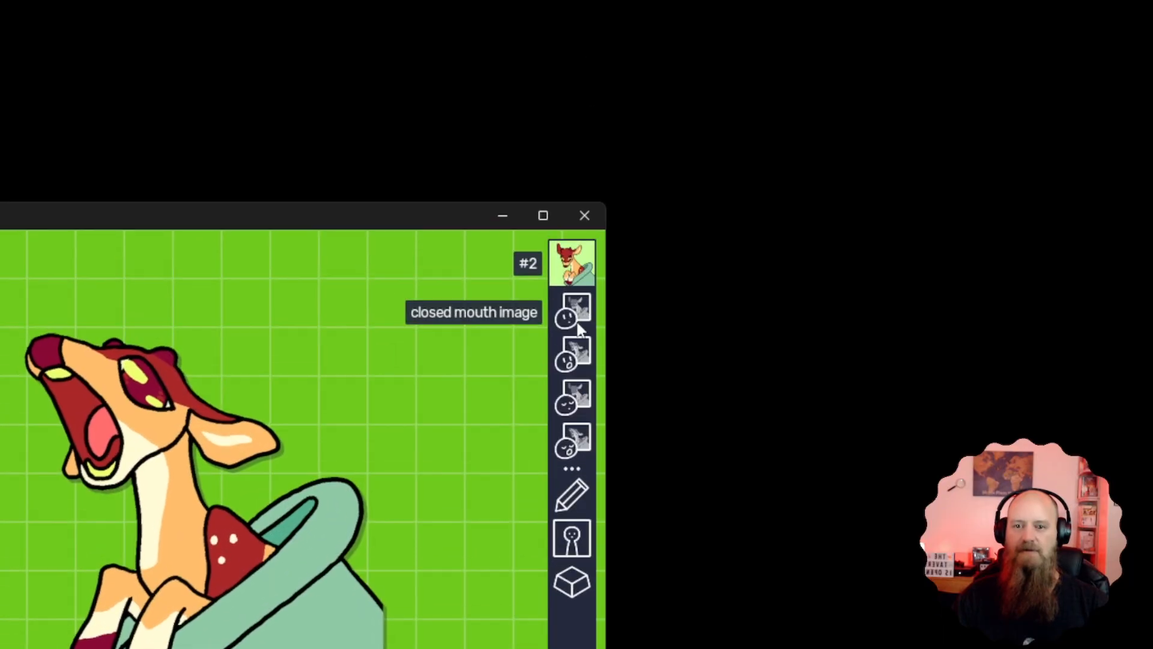
# Replace the closed mouth image with Neutral - Mouth Closed.png from the Neutral folder inside PNG on the Desktop
pyautogui.rightClick(576, 319)
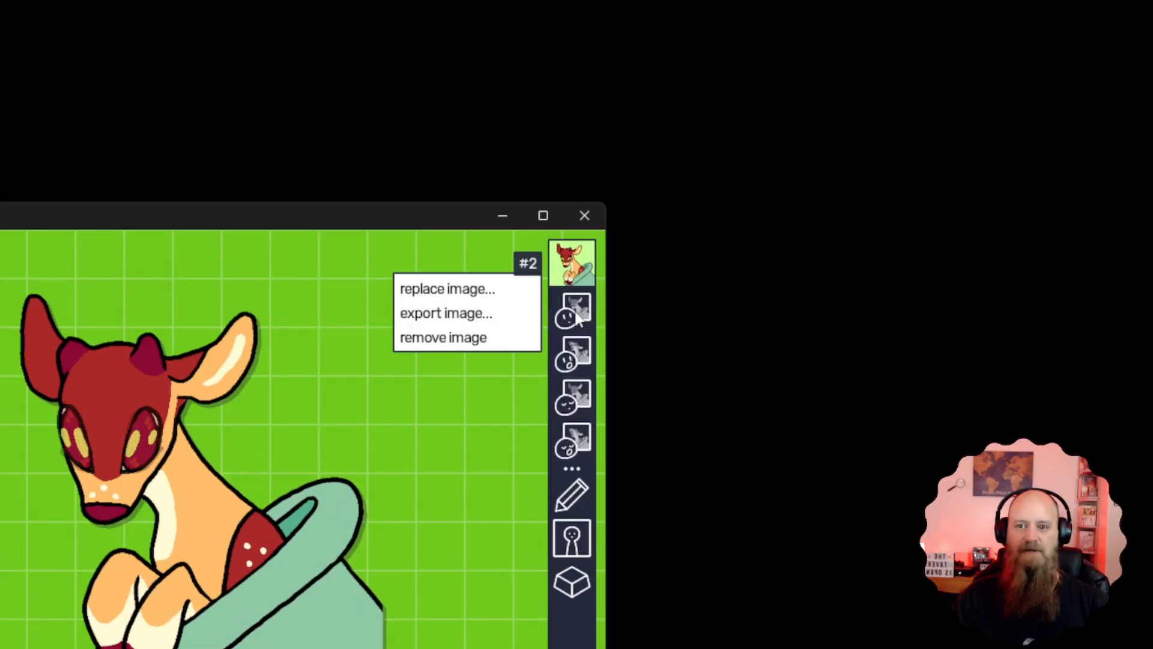
pyautogui.click(491, 297)
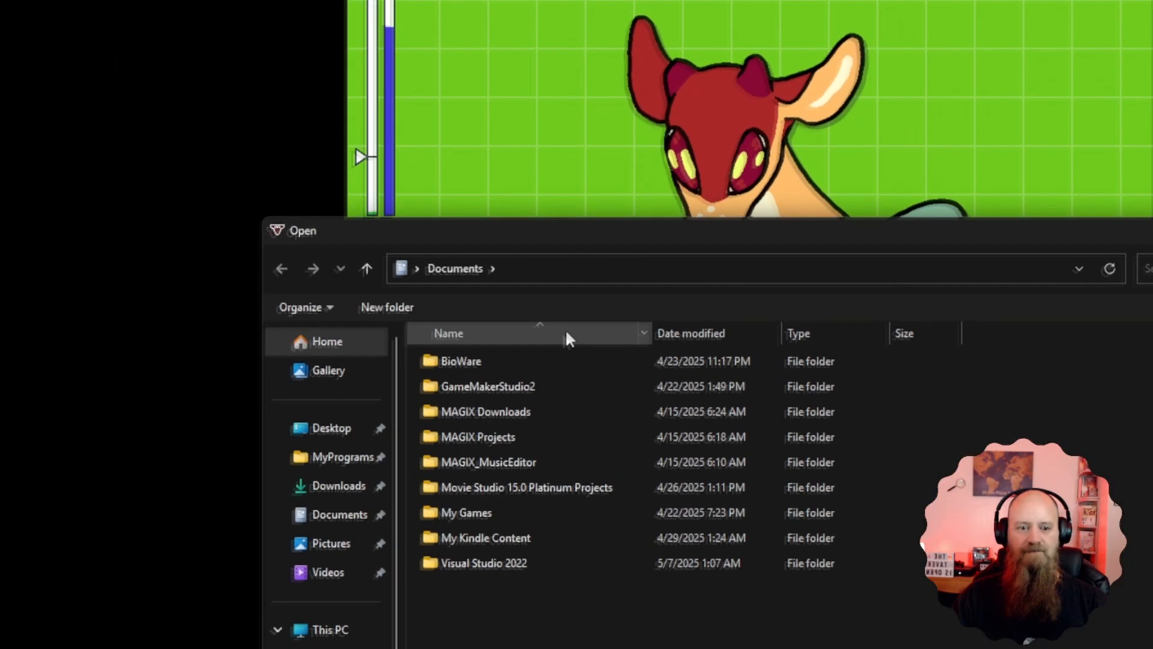
pyautogui.click(345, 425)
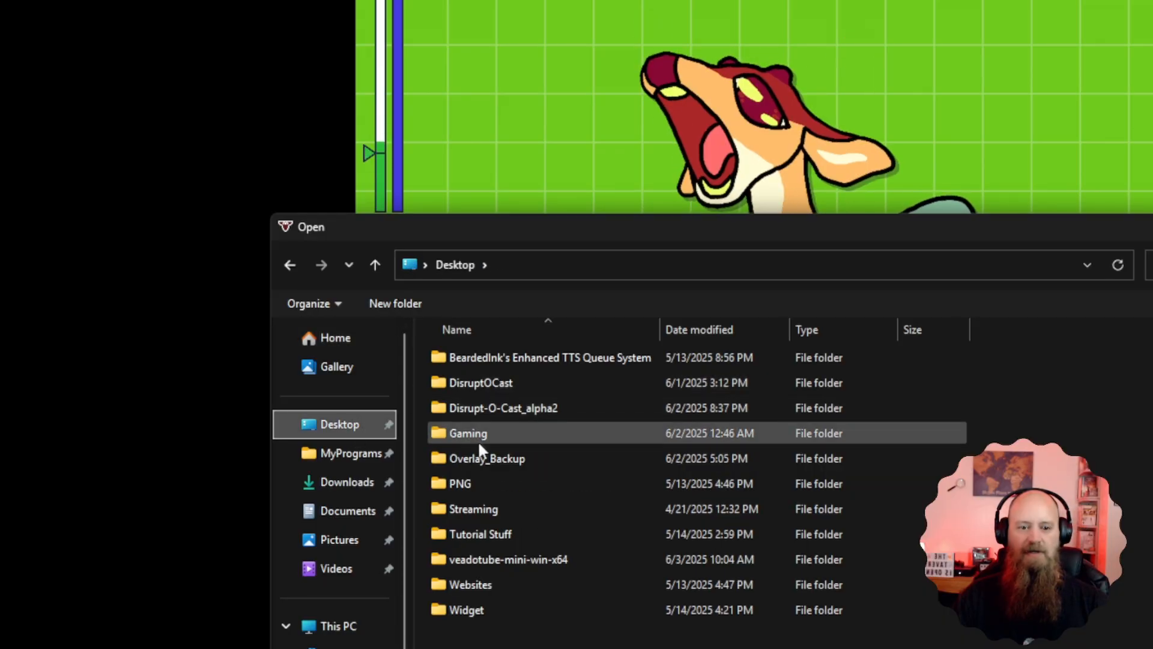
pyautogui.doubleClick(475, 484)
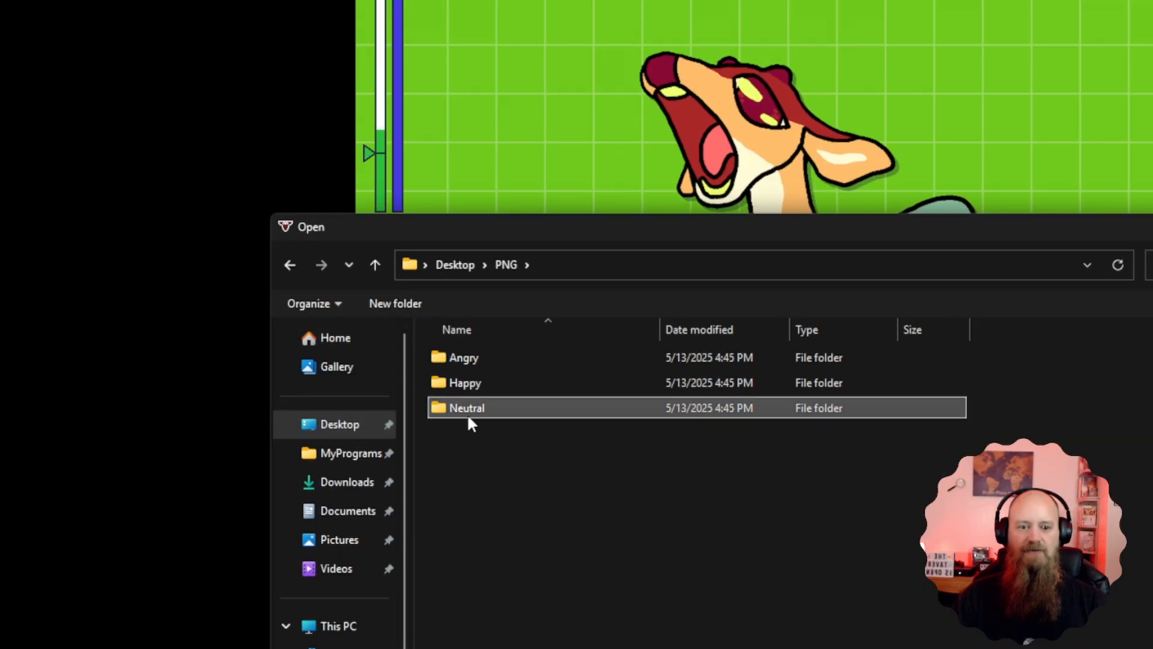
pyautogui.doubleClick(468, 413)
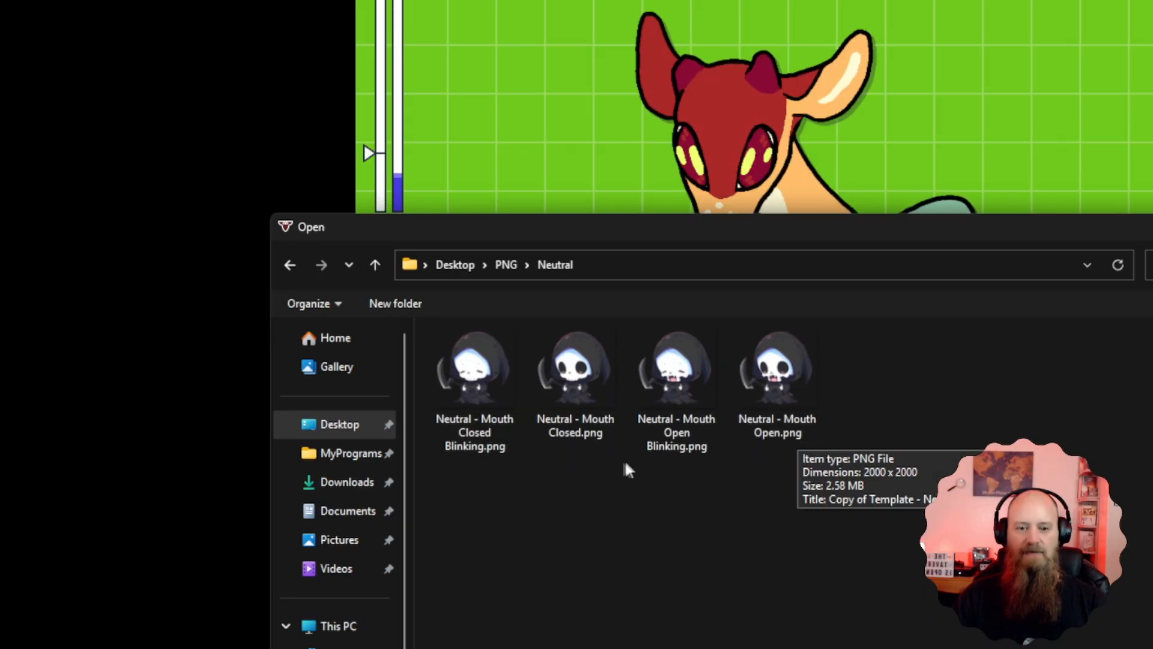
pyautogui.click(604, 432)
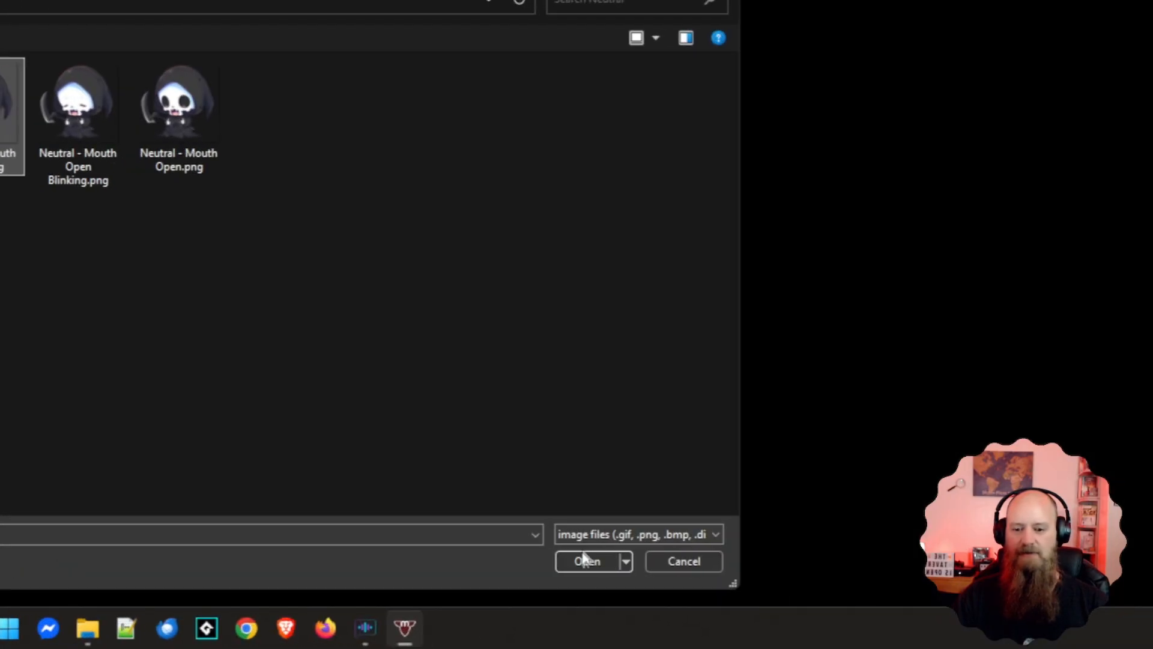
pyautogui.click(587, 556)
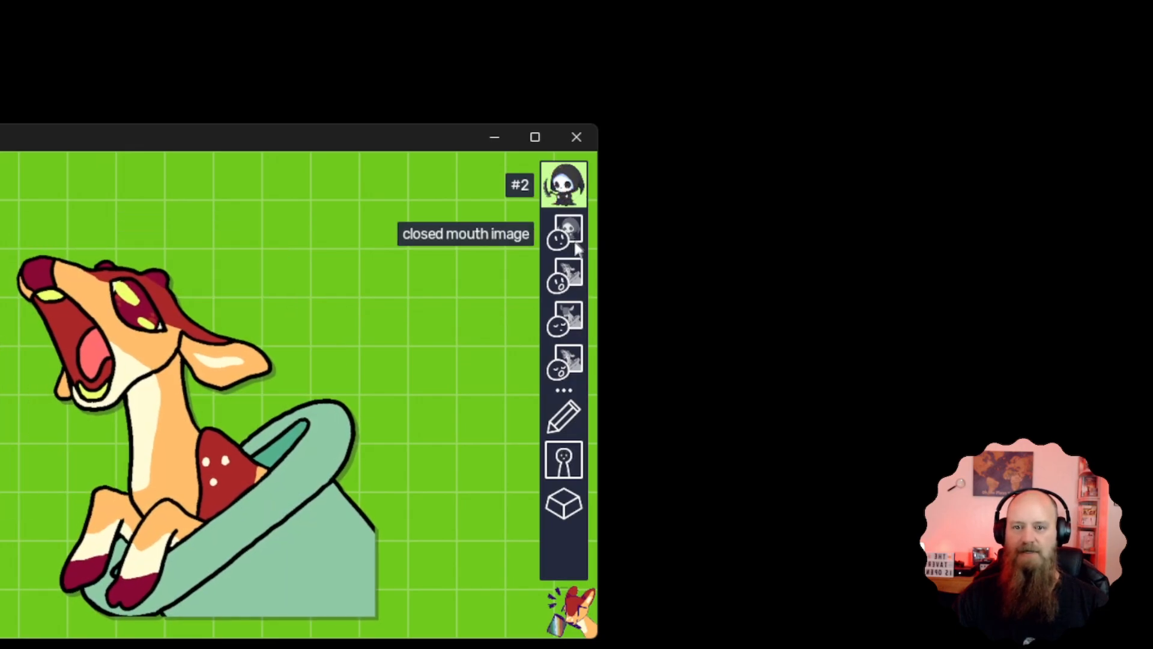
# Replace the open mouth image with Neutral - Mouth Open.png from the Neutral folder
pyautogui.click(570, 281)
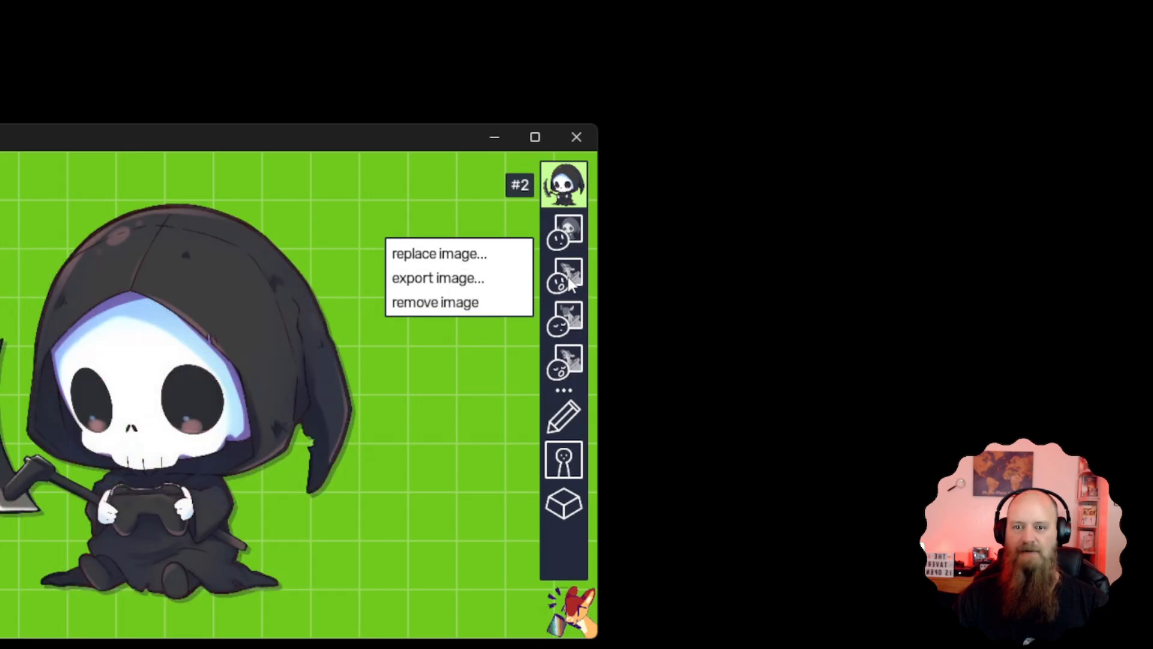
pyautogui.click(439, 253)
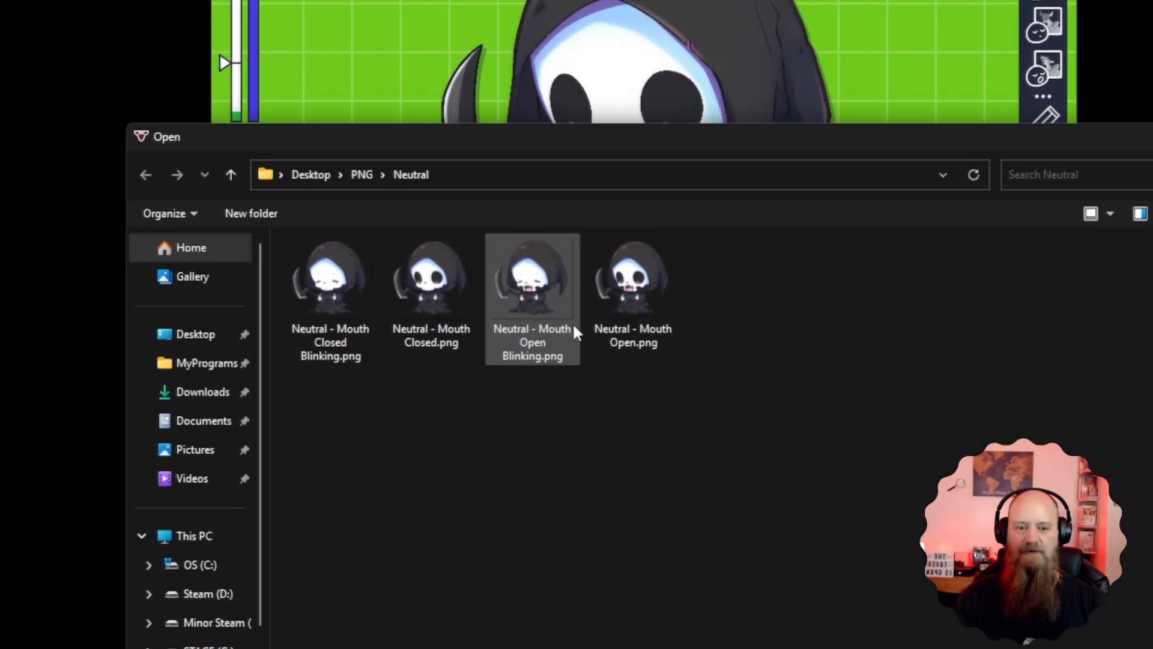
pyautogui.click(628, 290)
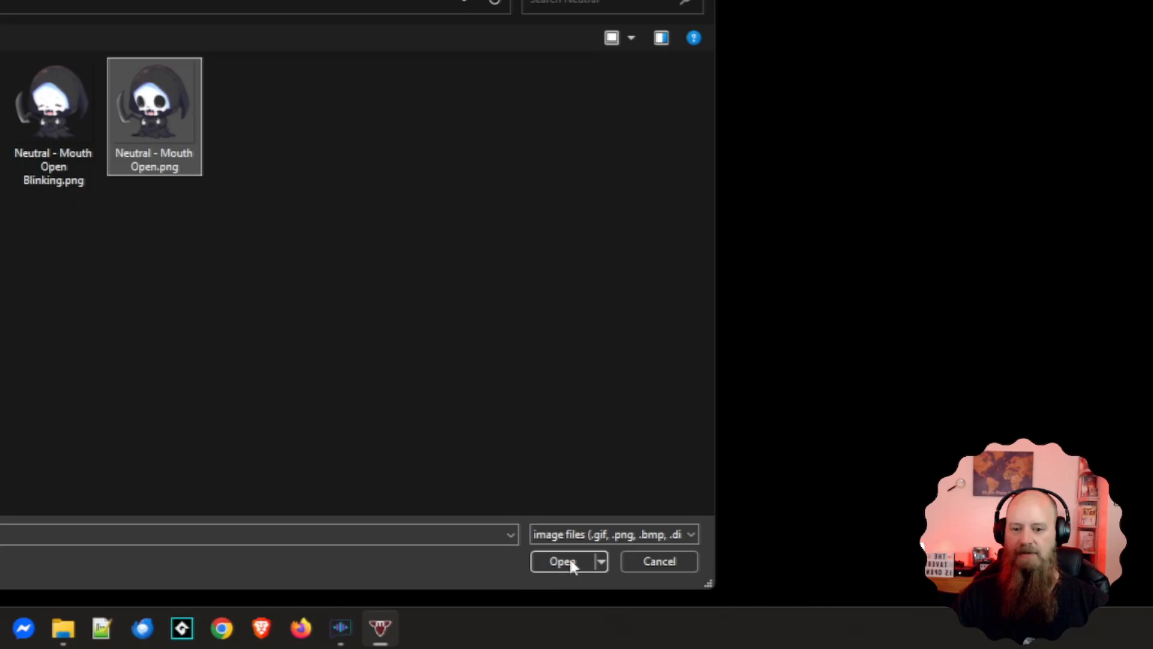
pyautogui.click(572, 560)
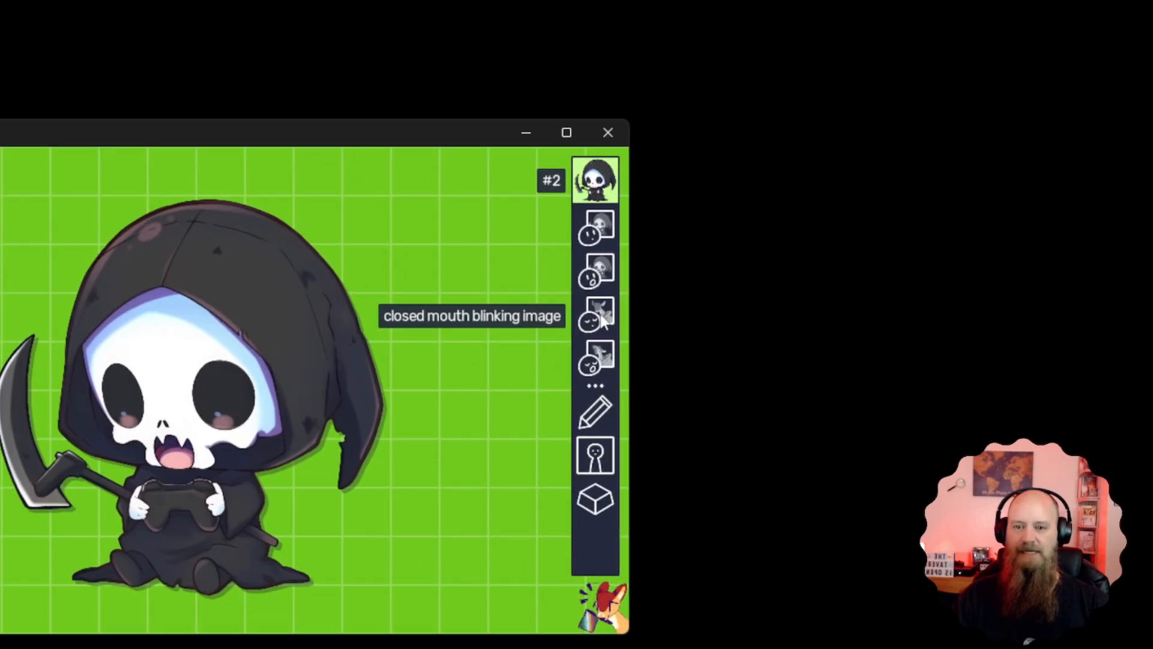
# Replace the closed mouth blinking image with Neutral - Mouth Closed Blinking.png from the Neutral folder
pyautogui.click(600, 312)
pyautogui.click(531, 295)
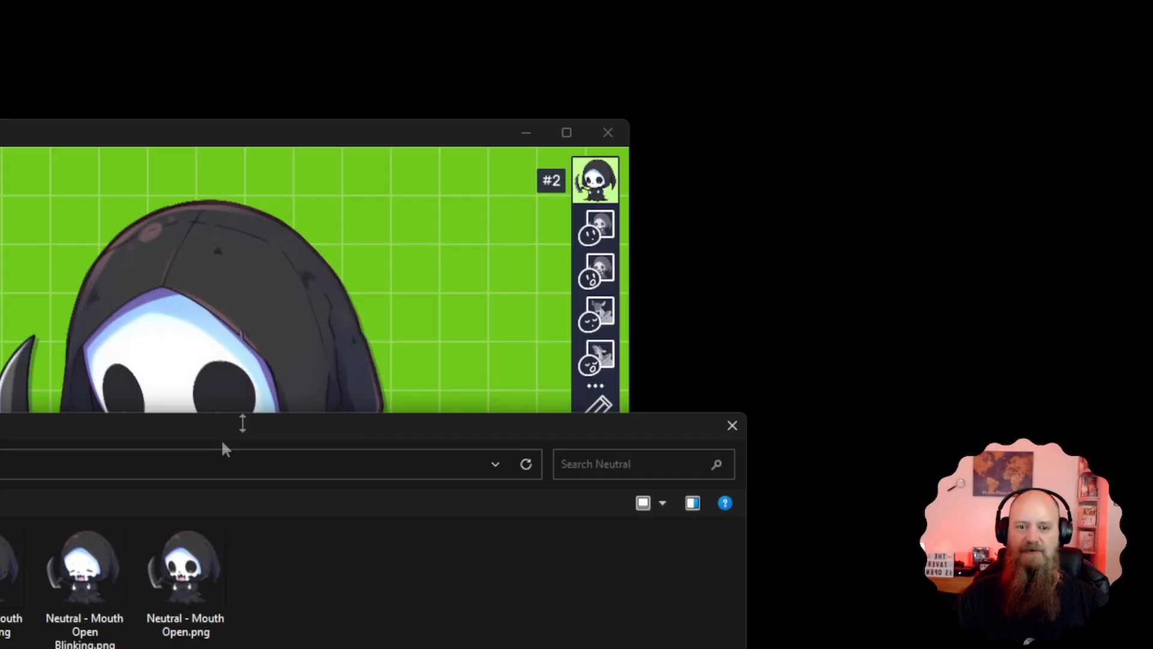
pyautogui.click(532, 240)
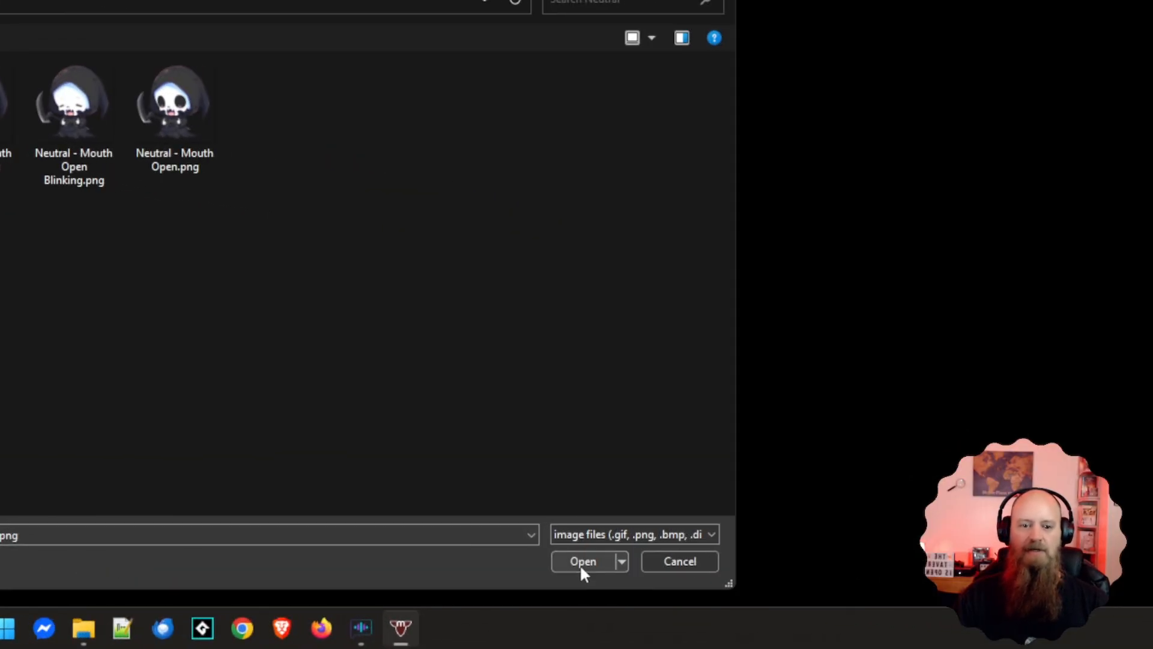
pyautogui.click(581, 567)
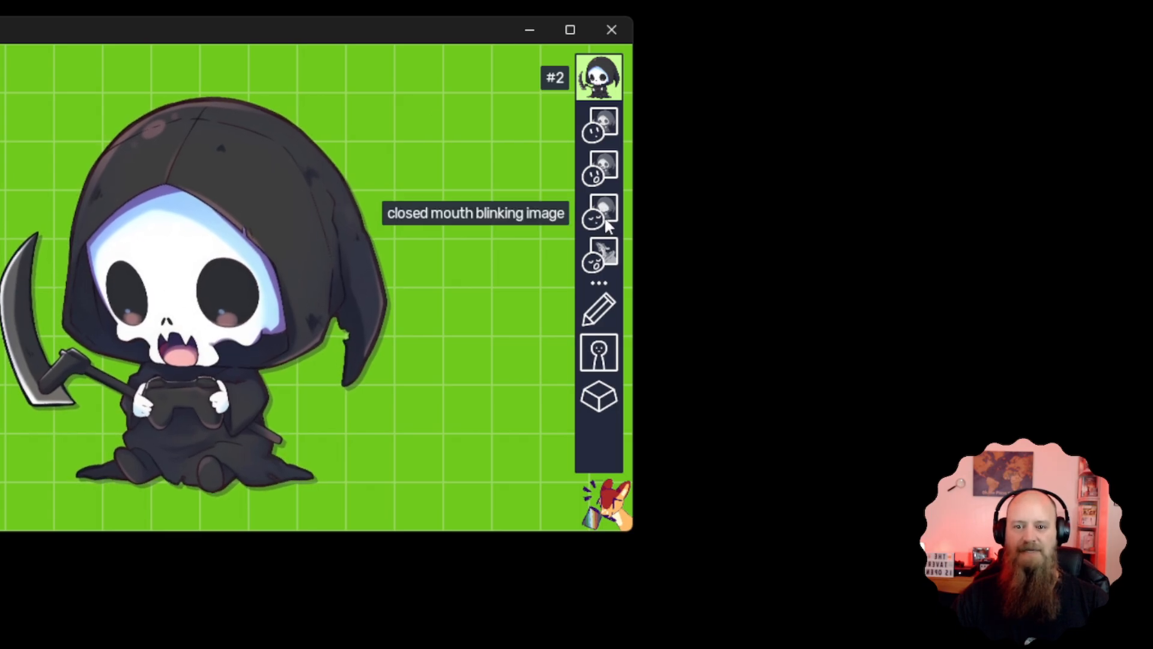
# Replace the open mouth blinking image with Neutral - Mouth Open Blinking.png from the Neutral folder
pyautogui.rightClick(605, 259)
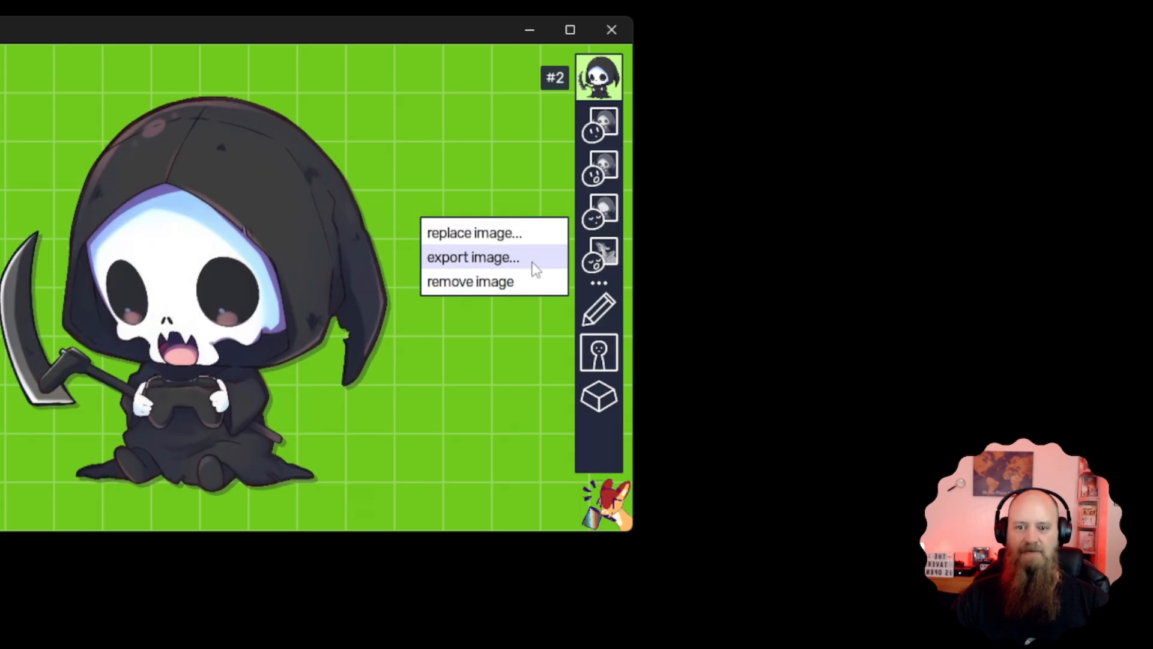
pyautogui.click(485, 234)
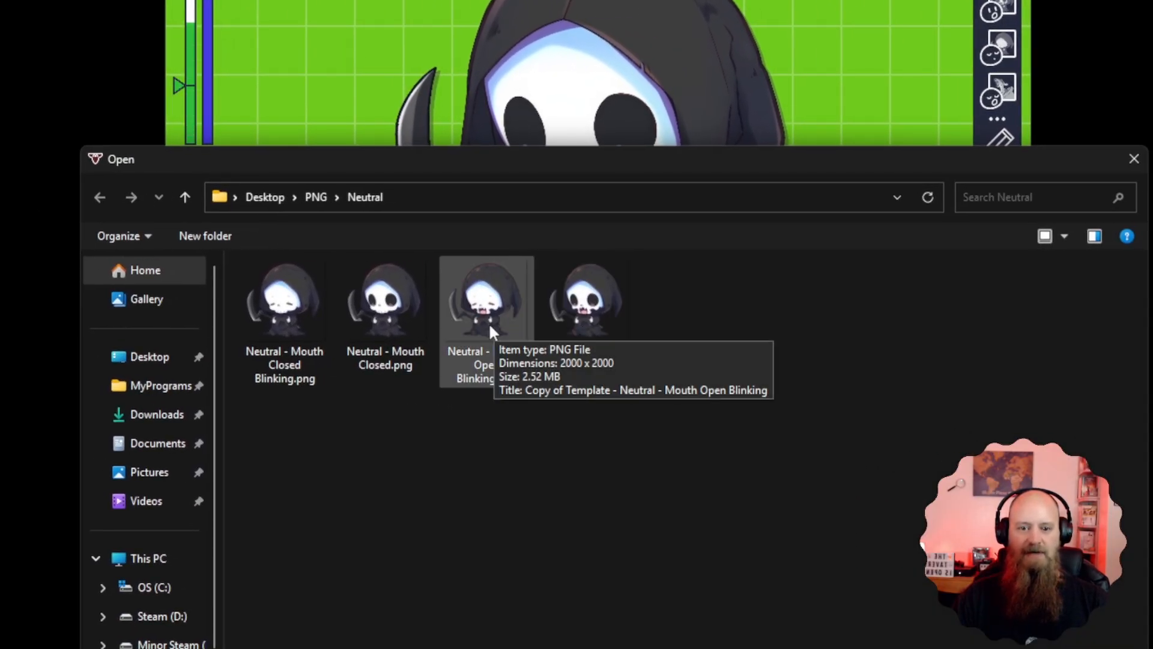
pyautogui.click(487, 322)
pyautogui.click(997, 648)
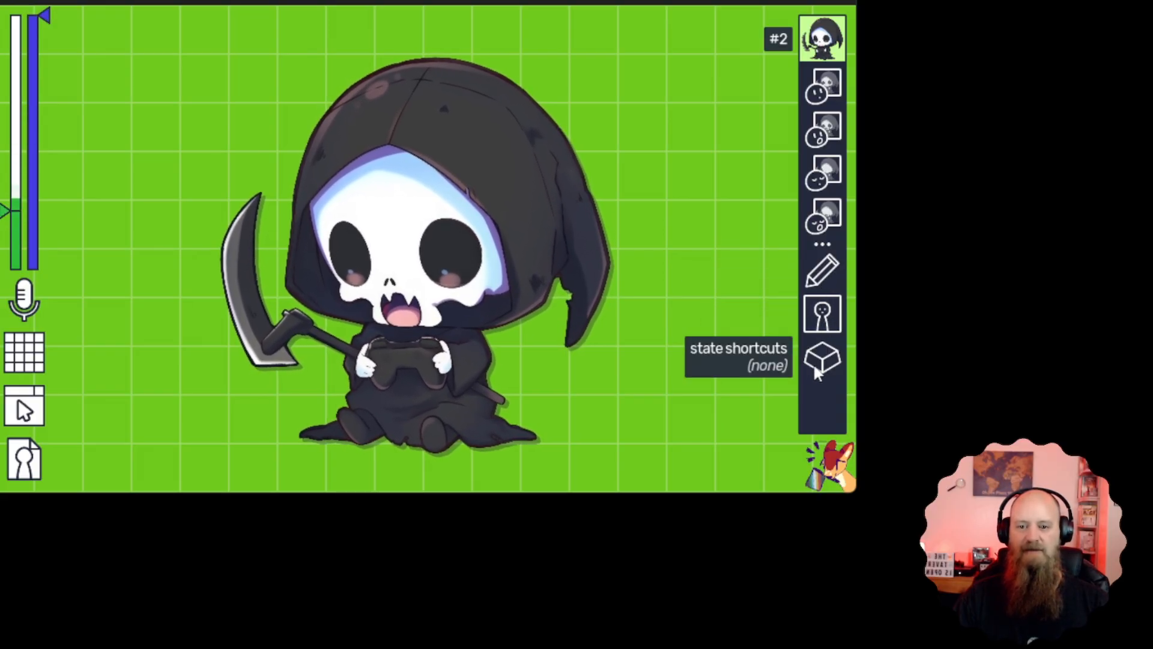
# Rename the state to Neutral in its properties, and try the pixel image mode before returning it to smooth
pyautogui.click(825, 271)
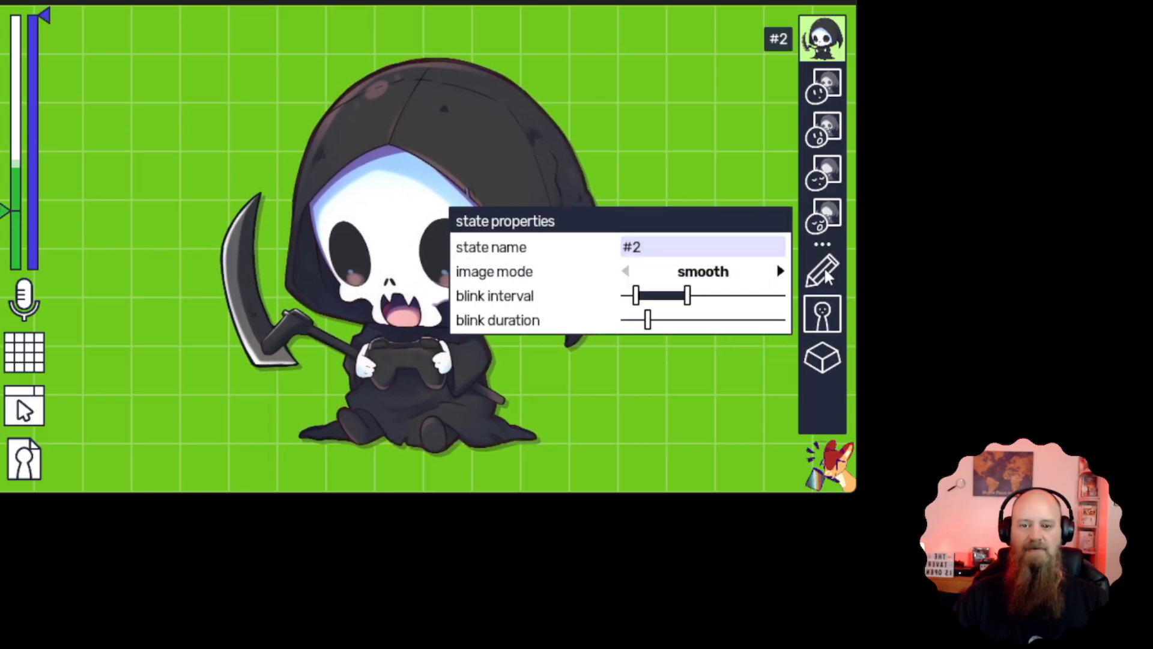
pyautogui.click(646, 255)
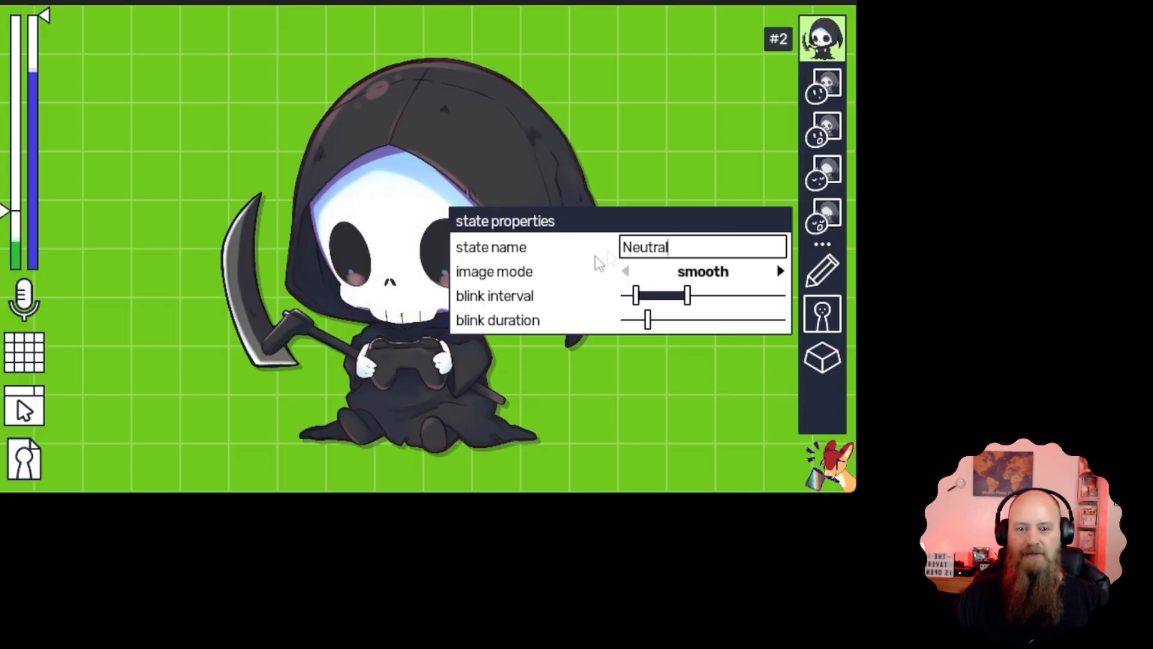
pyautogui.click(781, 274)
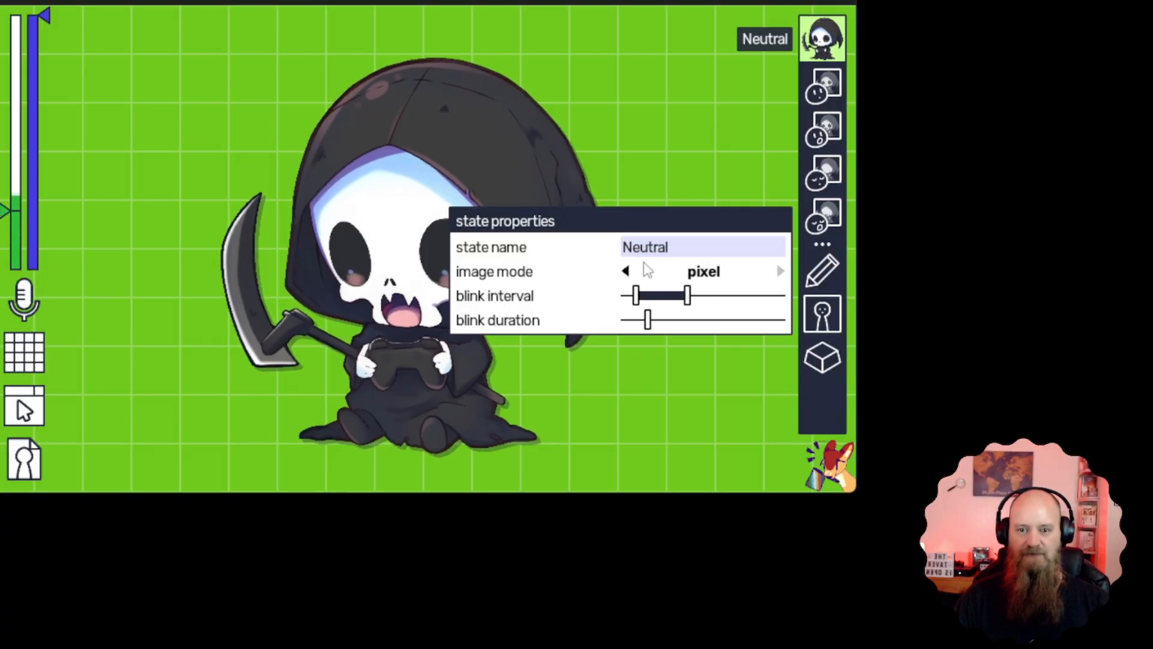
pyautogui.click(625, 272)
# Adjust the Neutral state's blink interval by trying different minimum and maximum times, settle on a narrower range, and close the state properties
pyautogui.moveTo(687, 307)
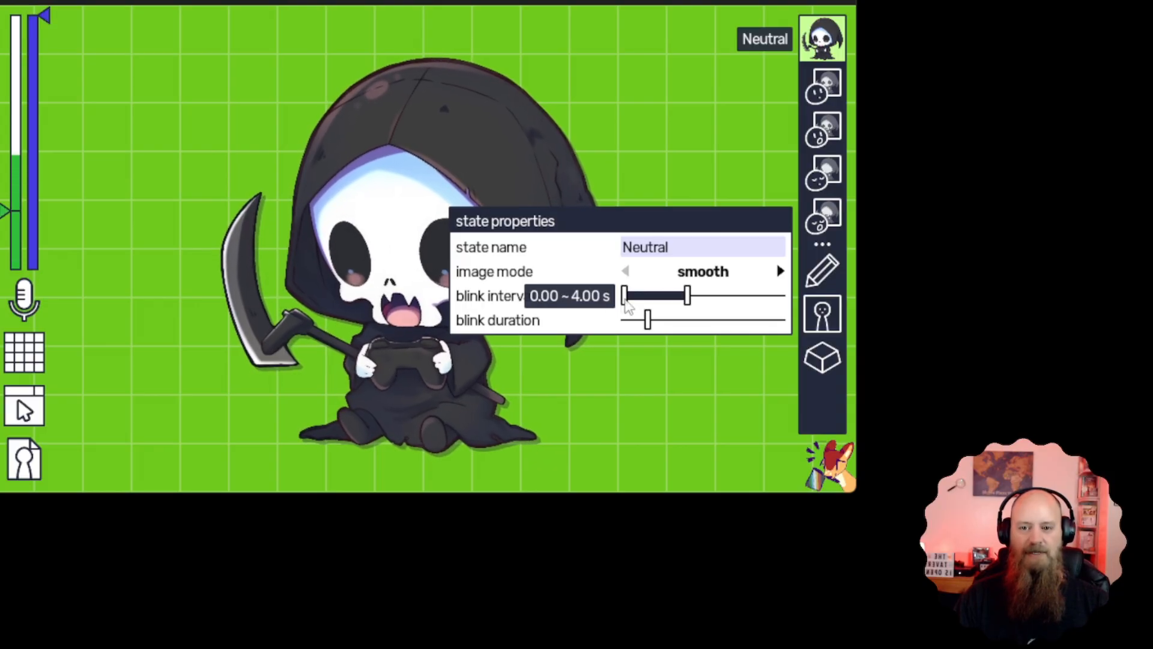
pyautogui.moveTo(653, 307); pyautogui.dragTo(655, 307)
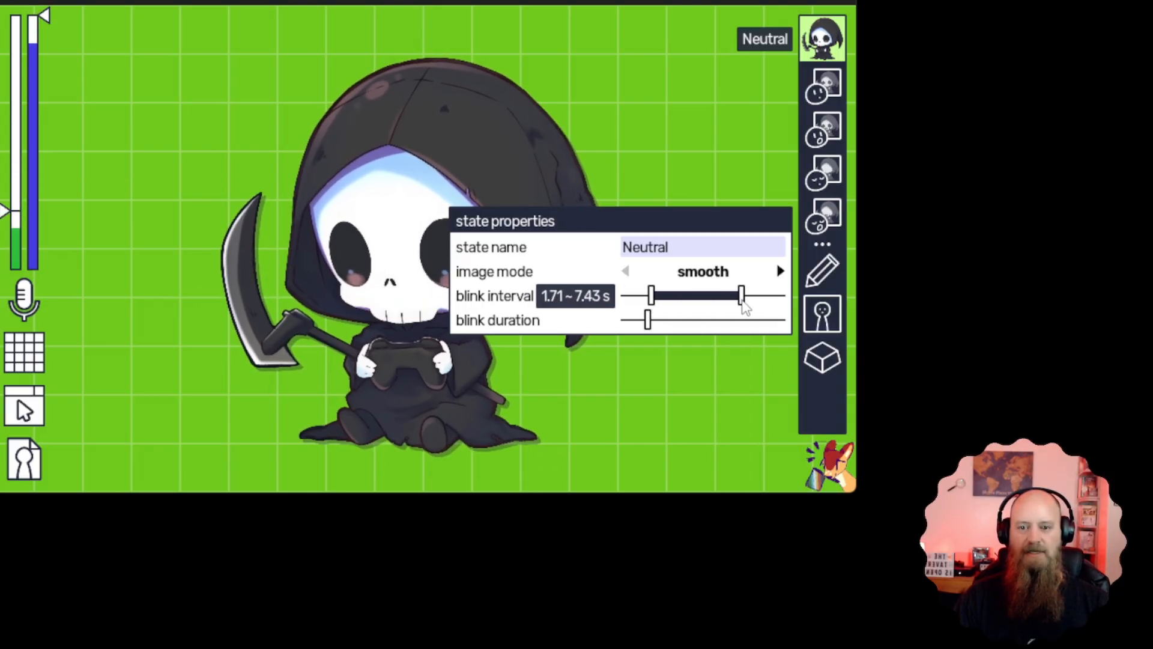
pyautogui.moveTo(742, 307); pyautogui.dragTo(739, 308)
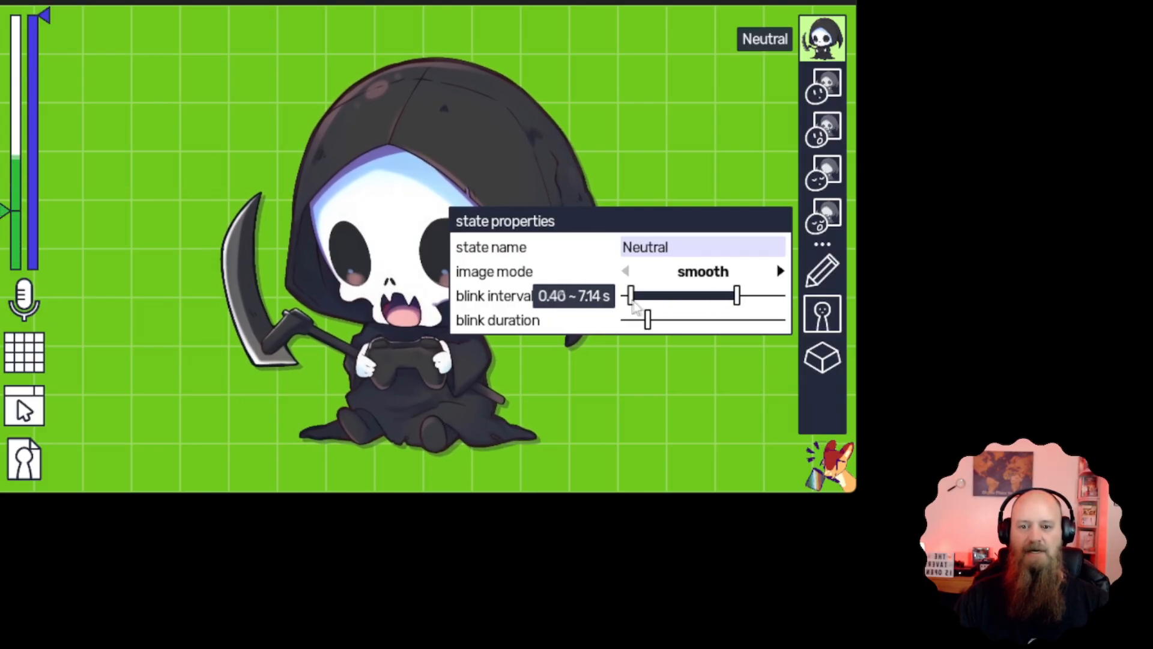
pyautogui.moveTo(739, 300); pyautogui.dragTo(696, 301)
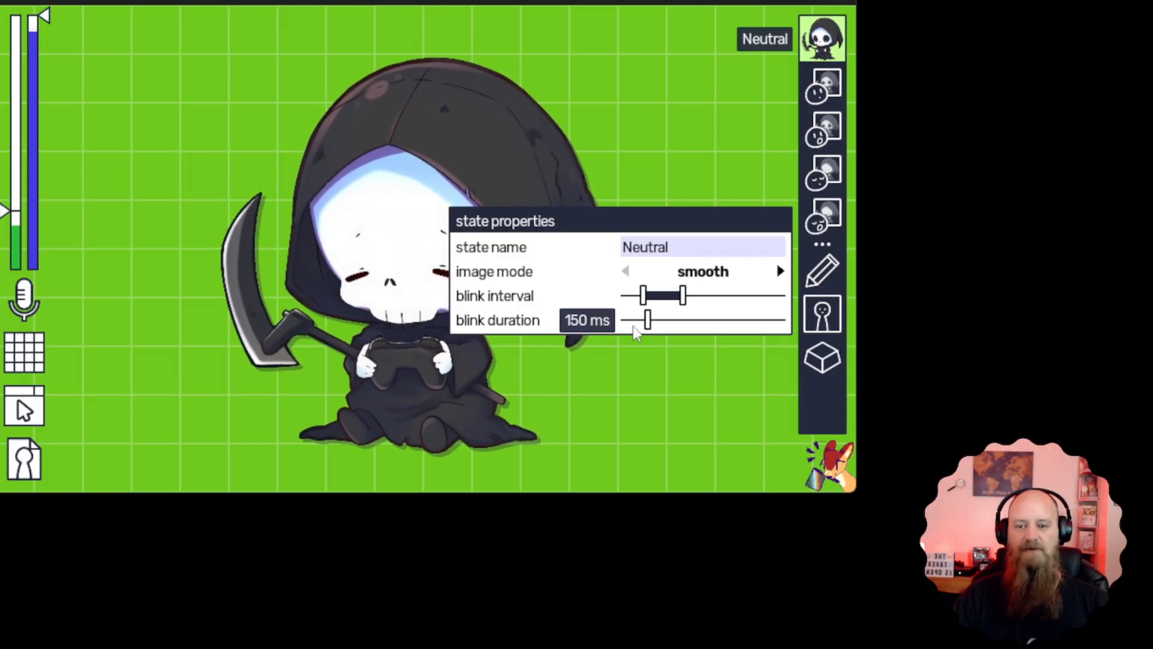
pyautogui.click(829, 270)
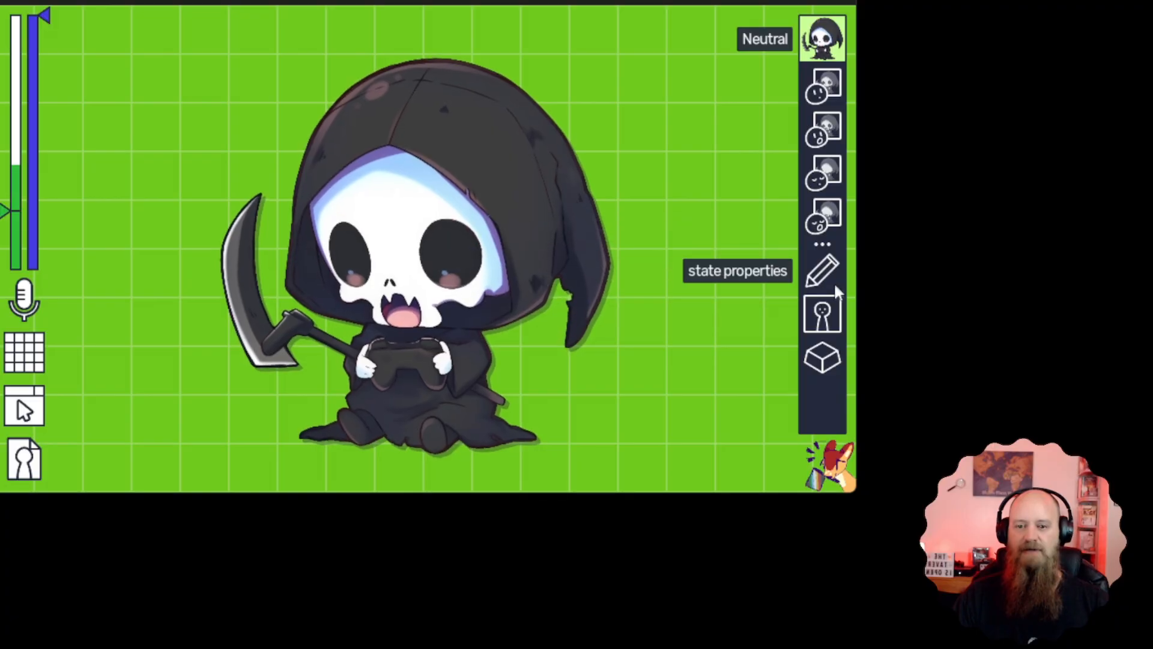
# Open the Neutral state's effects and delete the random move shaking effect
pyautogui.click(824, 315)
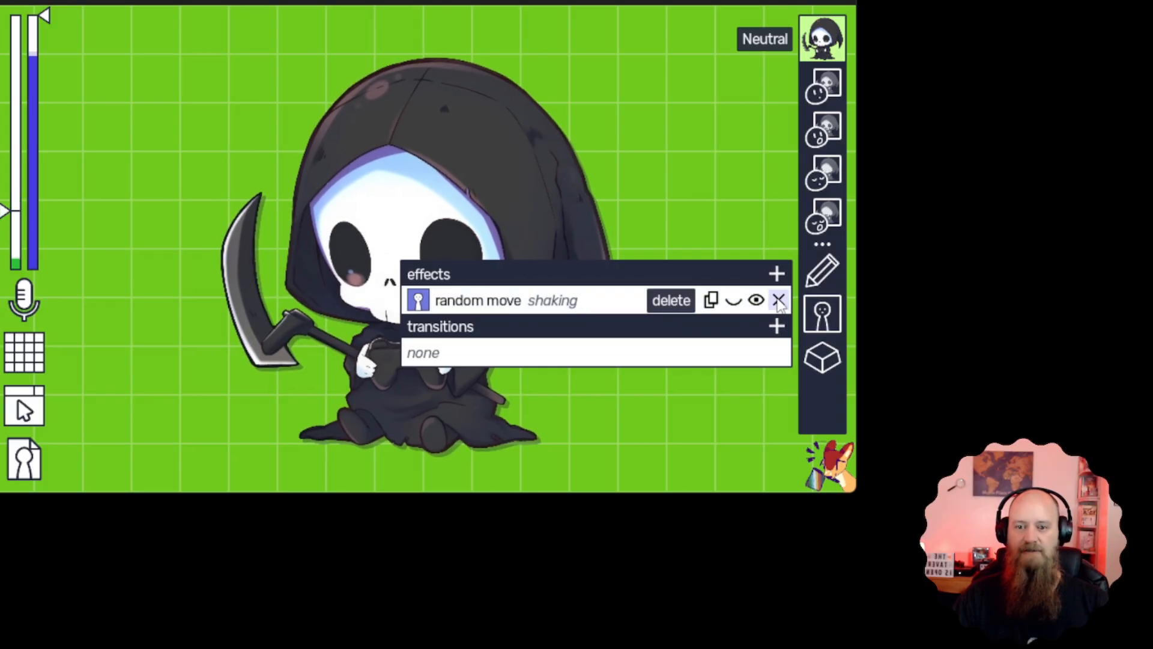
pyautogui.click(778, 300)
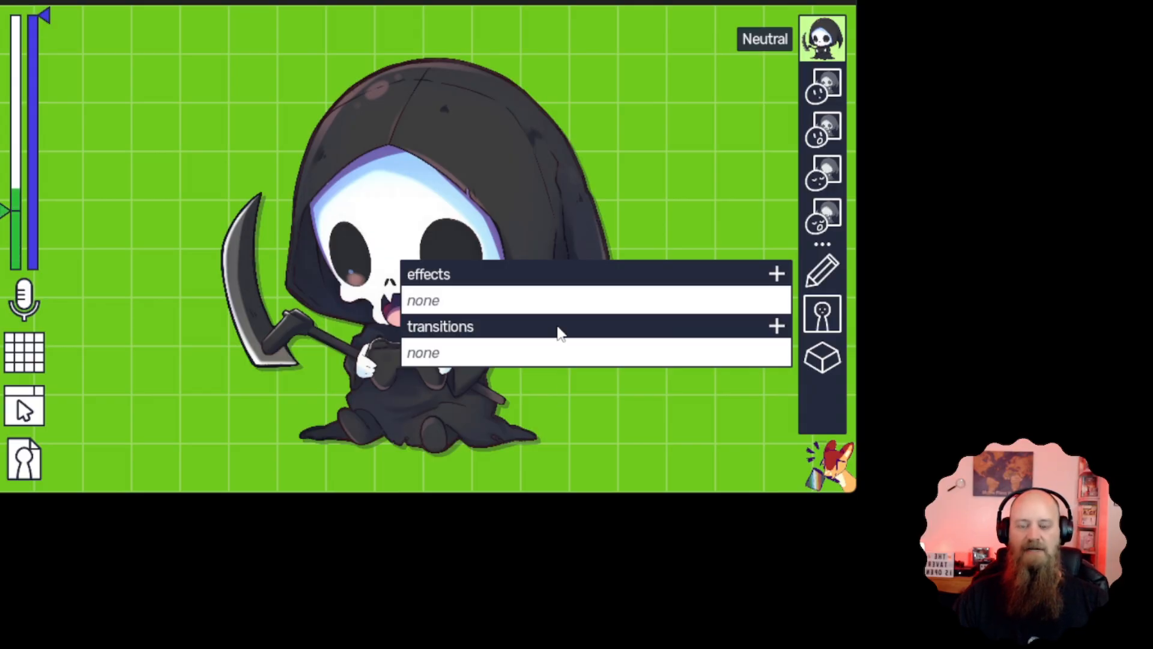
# Try the darken effect on the Neutral state, toggle its activity during open mouth, and delete it
pyautogui.click(776, 275)
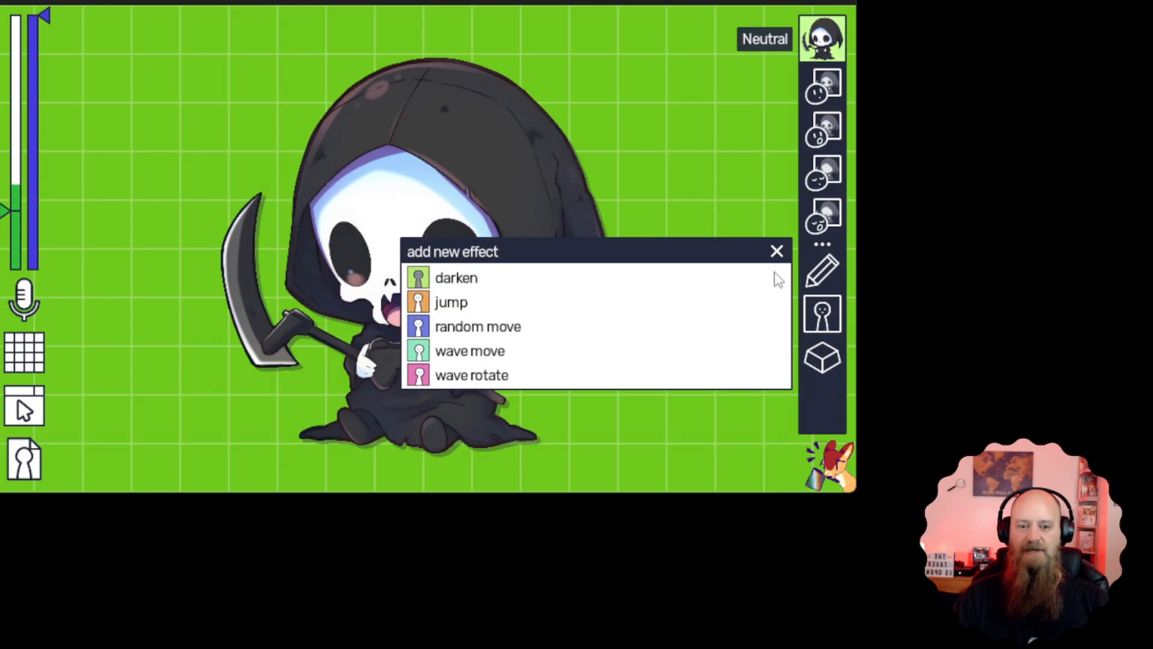
pyautogui.click(470, 289)
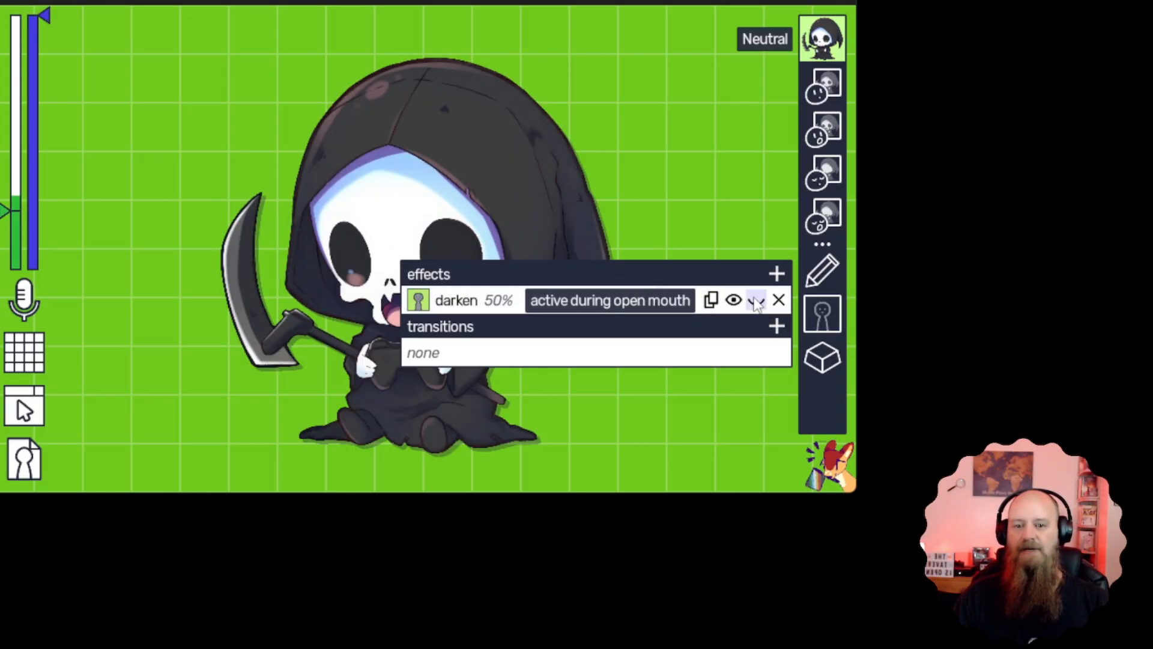
pyautogui.click(756, 301)
pyautogui.click(779, 300)
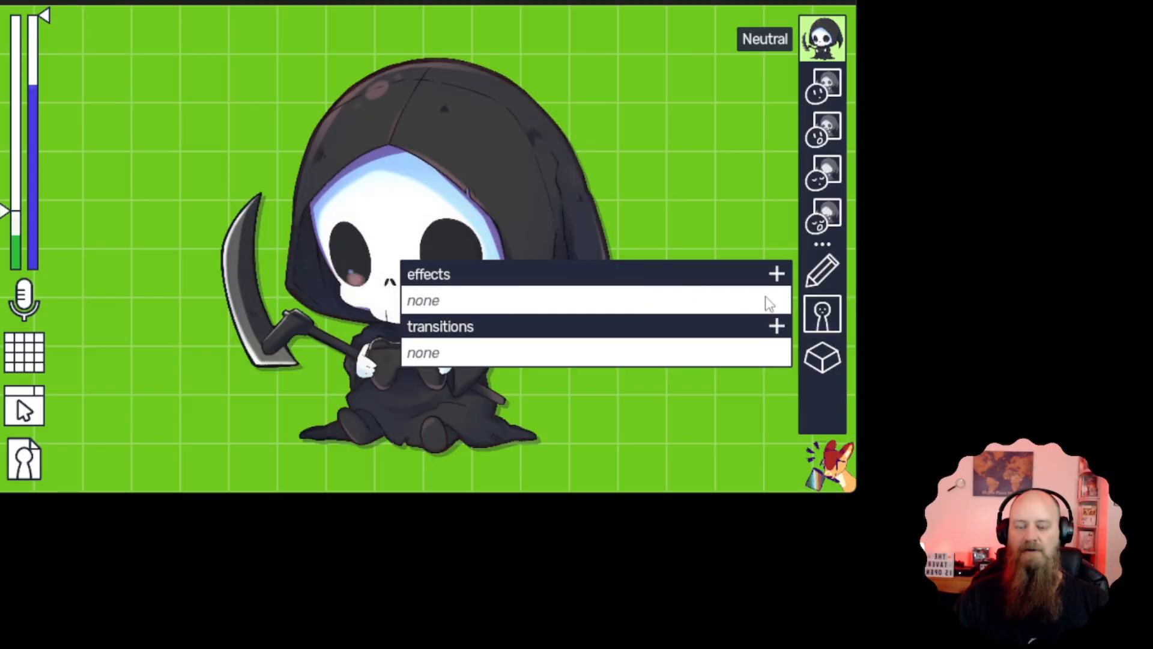
# Try the jump effect on the Neutral state, toggle repeatedly for which mouth positions it is active, and delete it
pyautogui.click(777, 275)
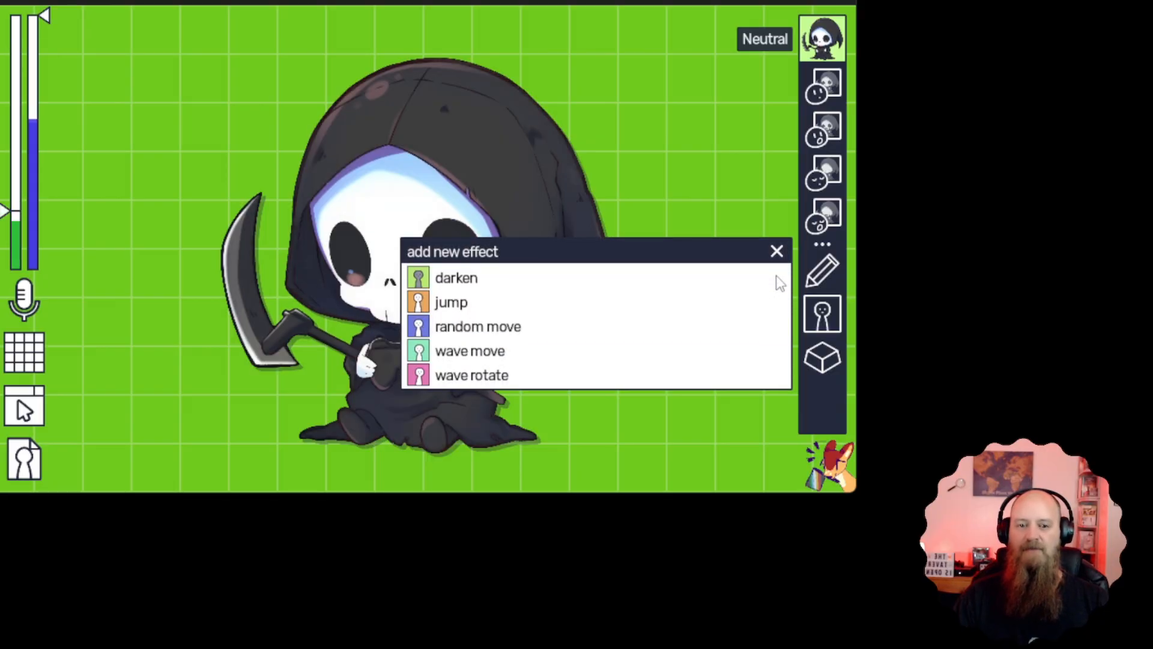
pyautogui.click(528, 311)
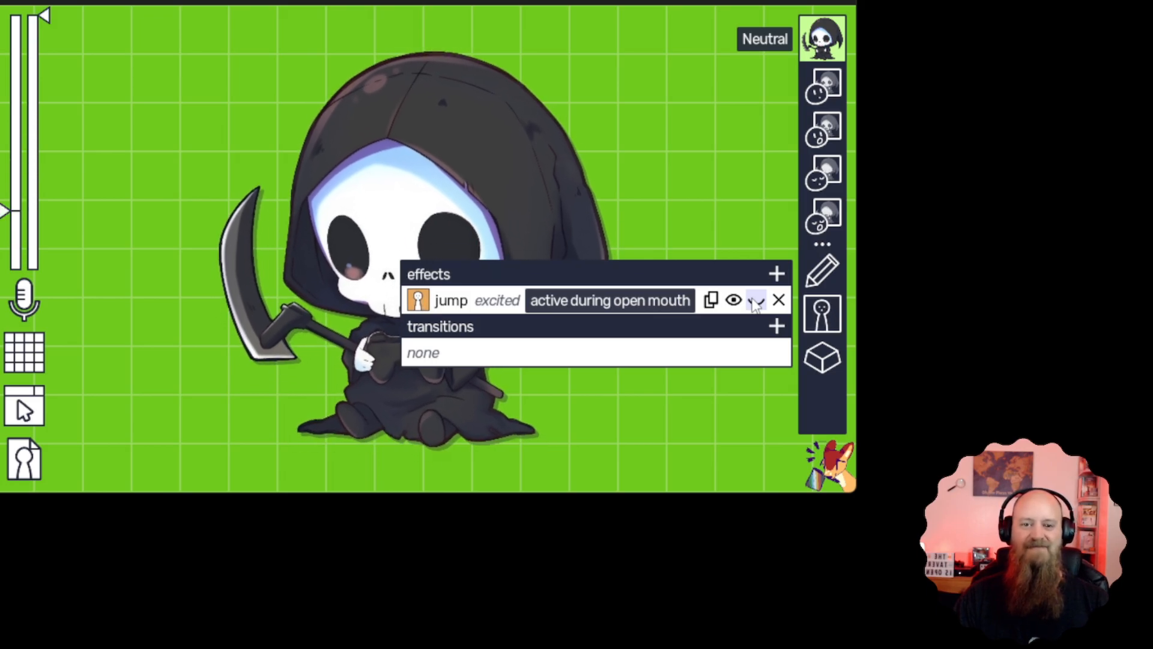
pyautogui.click(756, 301)
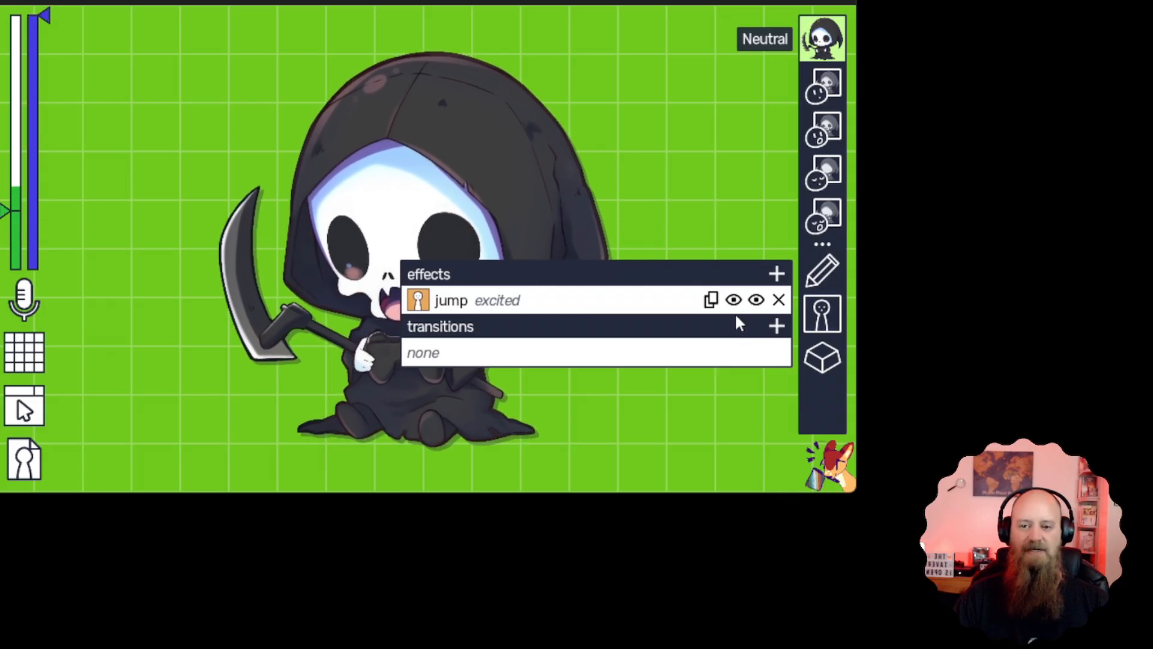
pyautogui.click(735, 305)
pyautogui.click(737, 308)
pyautogui.click(735, 306)
pyautogui.click(735, 306)
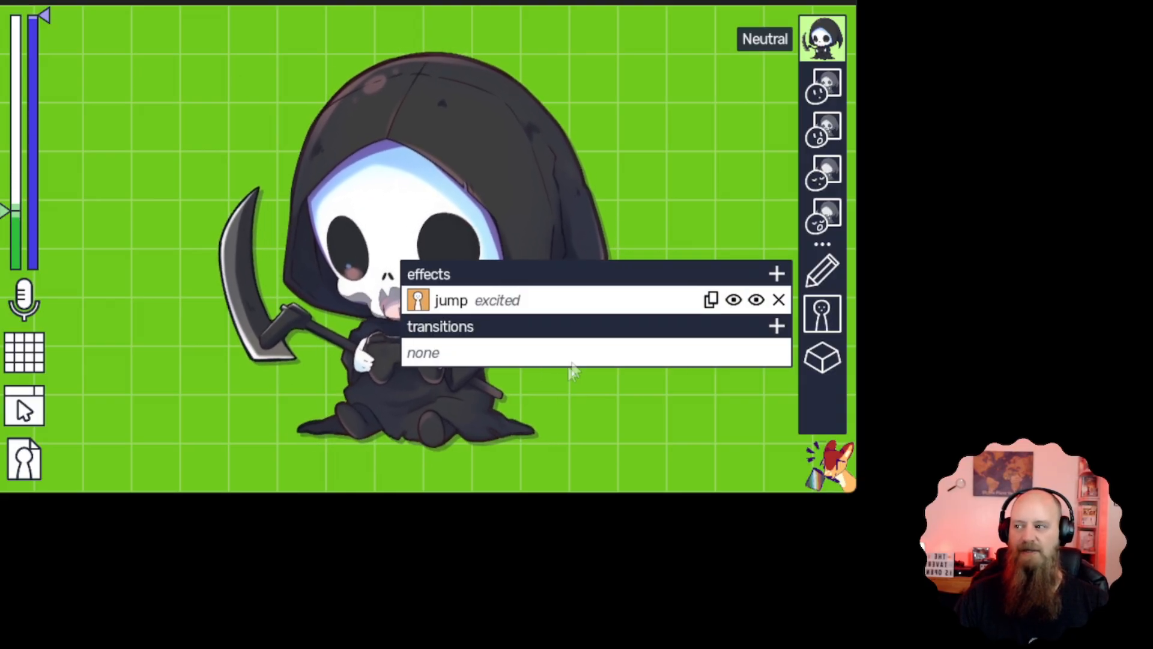
pyautogui.click(778, 299)
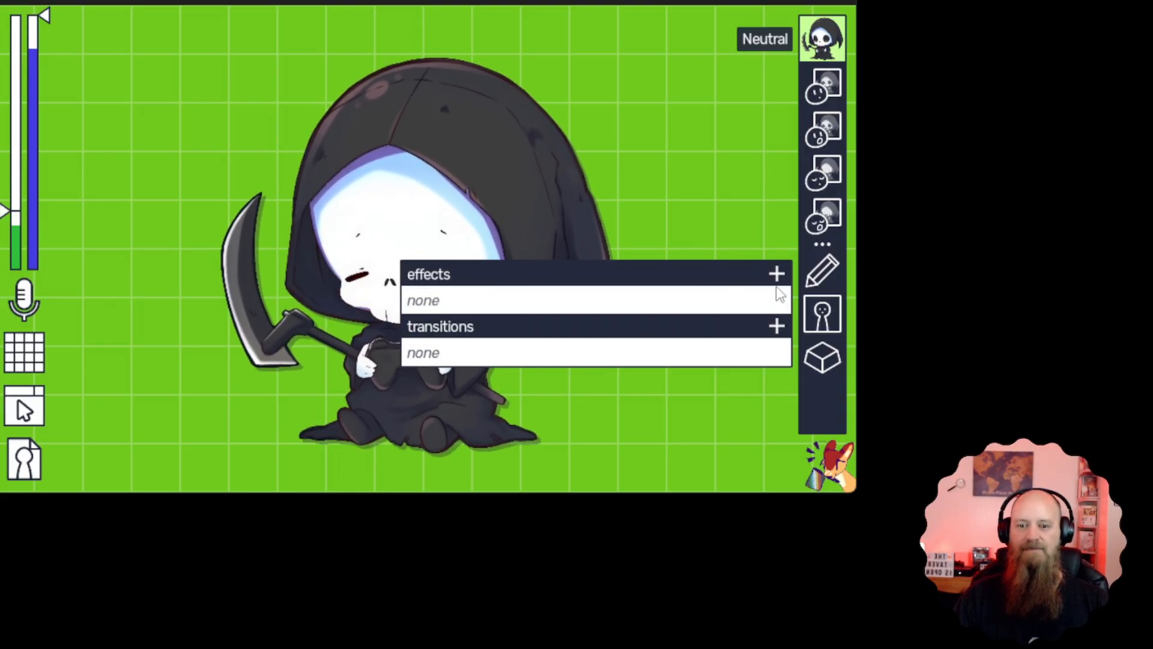
# Try the wave move and wave rotate effects one at a time on the Neutral state, deleting each one
pyautogui.click(777, 274)
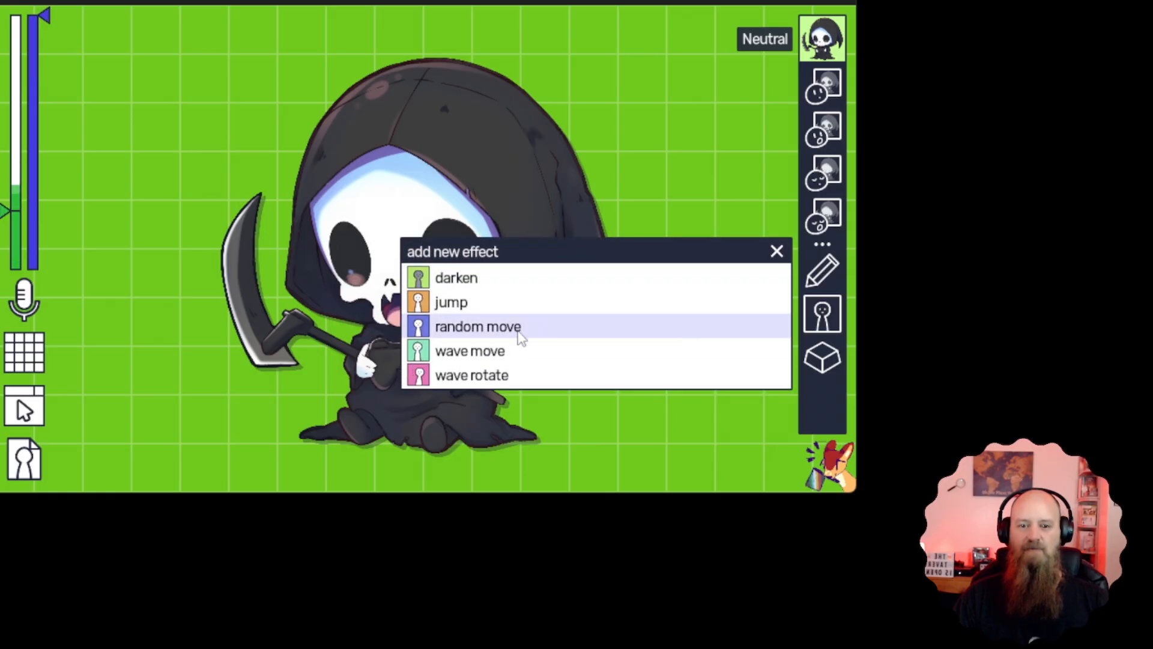
pyautogui.click(481, 359)
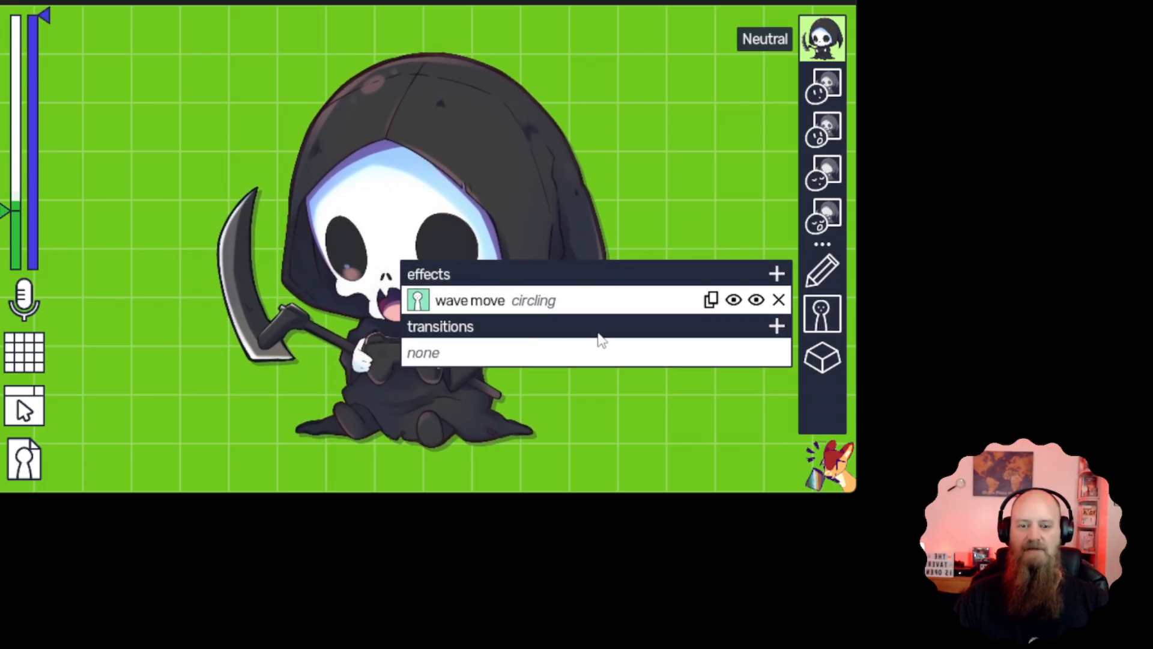
pyautogui.click(779, 301)
pyautogui.click(777, 274)
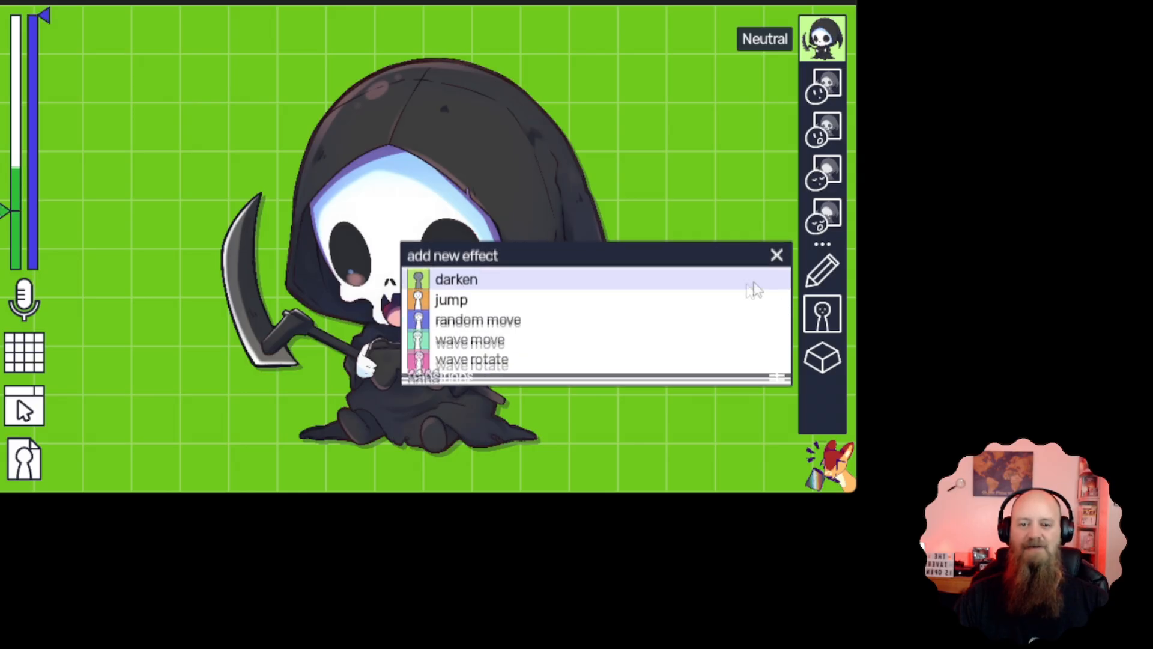
pyautogui.click(481, 377)
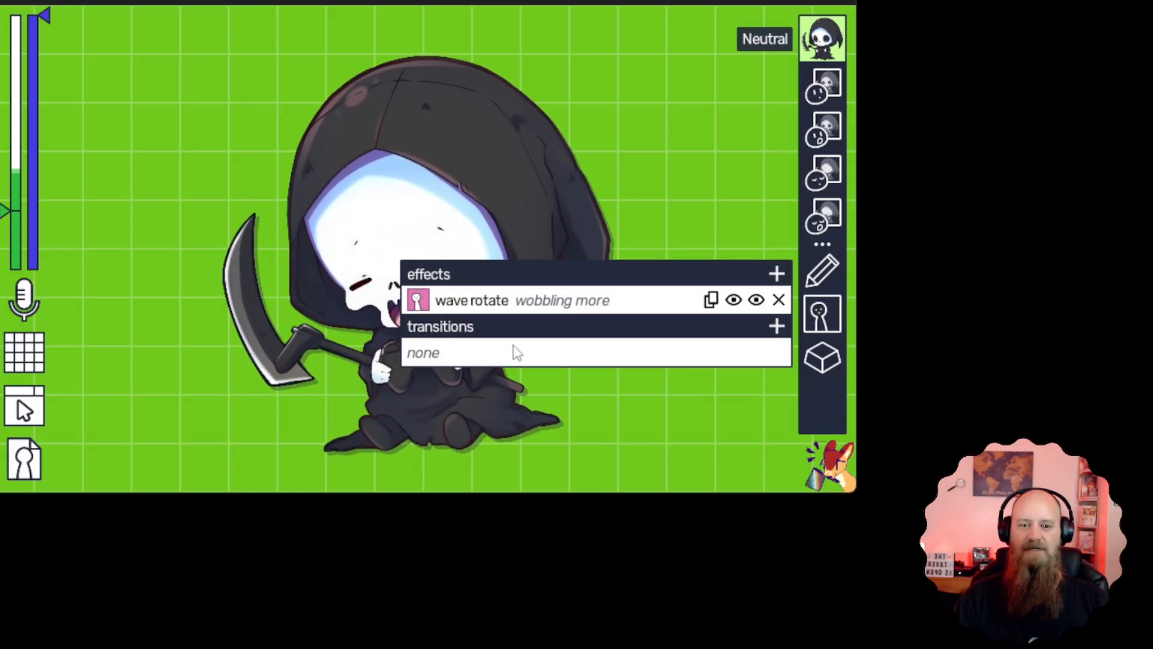
pyautogui.click(779, 300)
# Add the jump, wave move and wave rotate effects together to the Neutral state
pyautogui.click(777, 274)
pyautogui.click(546, 300)
pyautogui.click(775, 271)
pyautogui.click(479, 349)
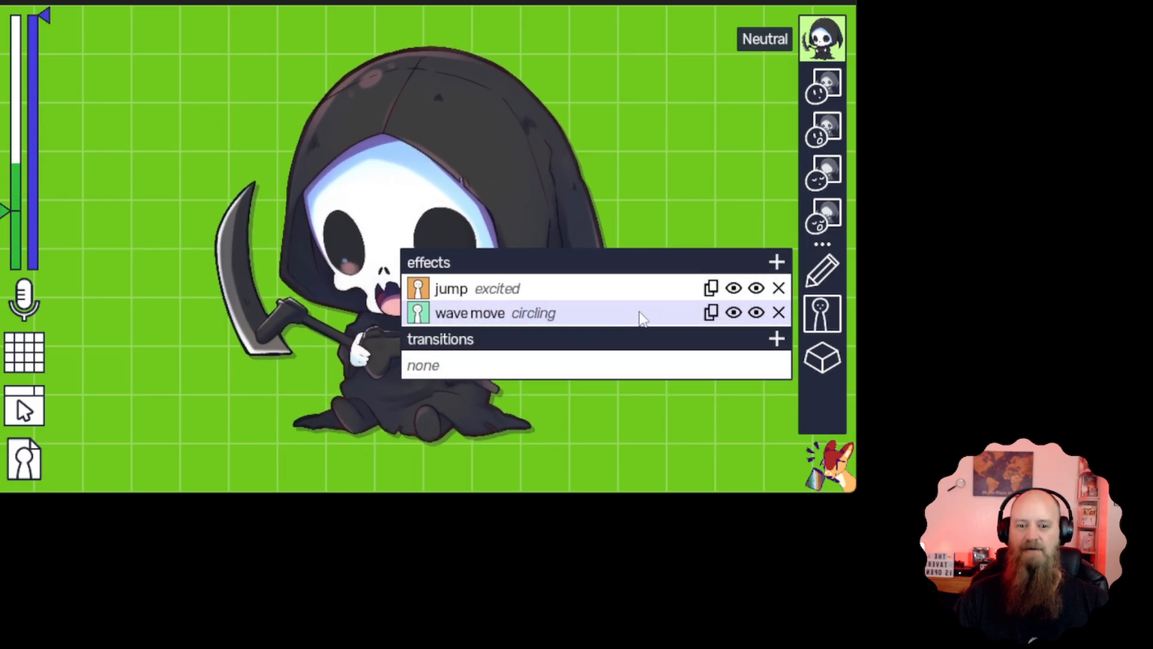
pyautogui.click(775, 261)
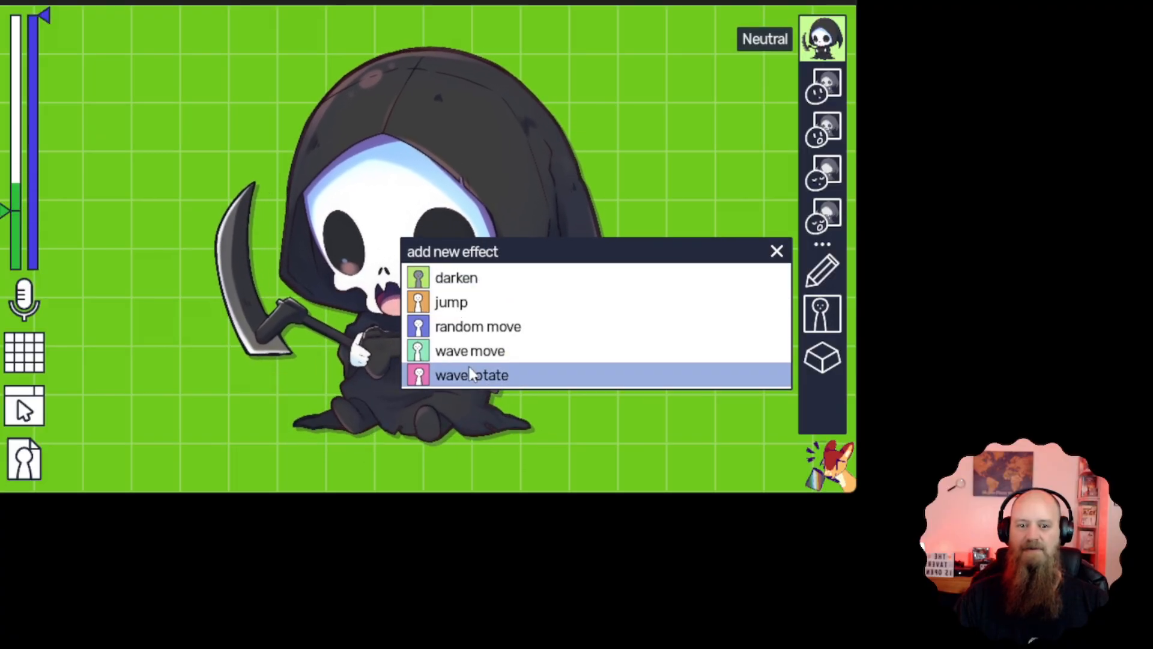
pyautogui.click(475, 373)
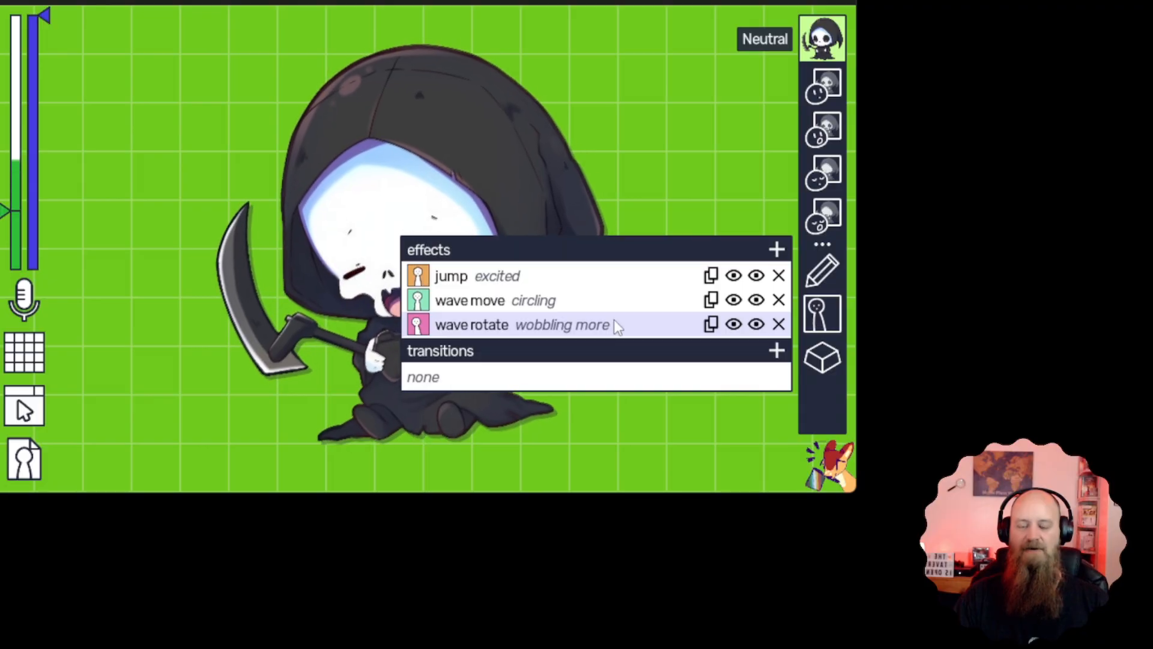
# Delete the wave rotate, wave move and jump effects from the Neutral state
pyautogui.click(779, 324)
pyautogui.click(779, 313)
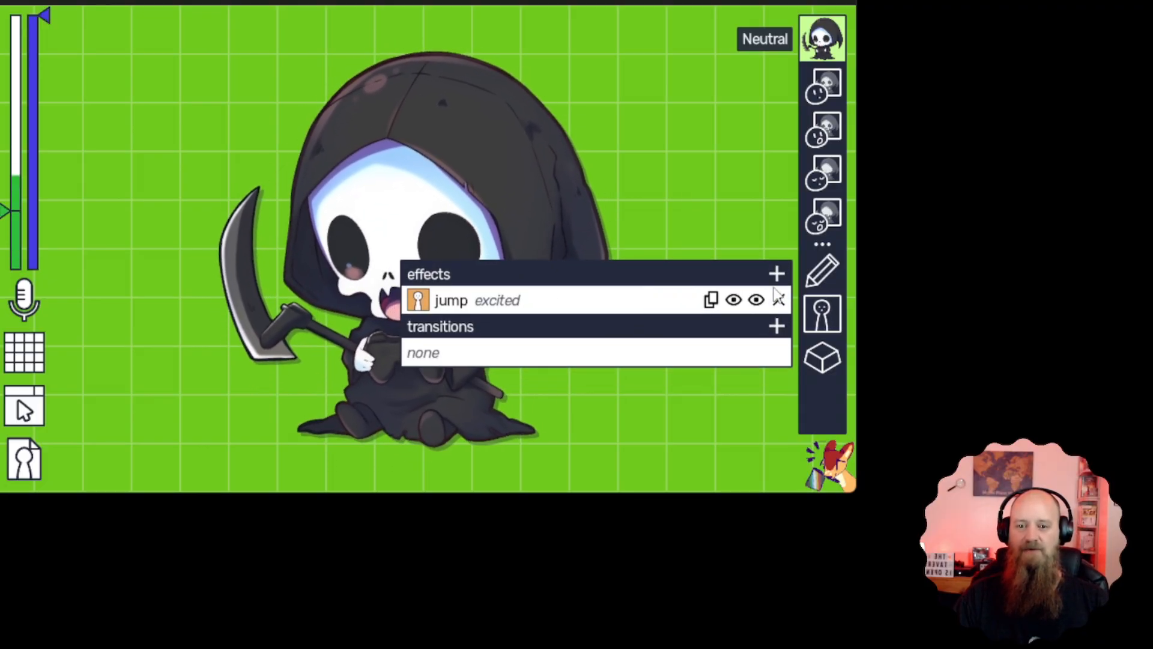
pyautogui.click(779, 300)
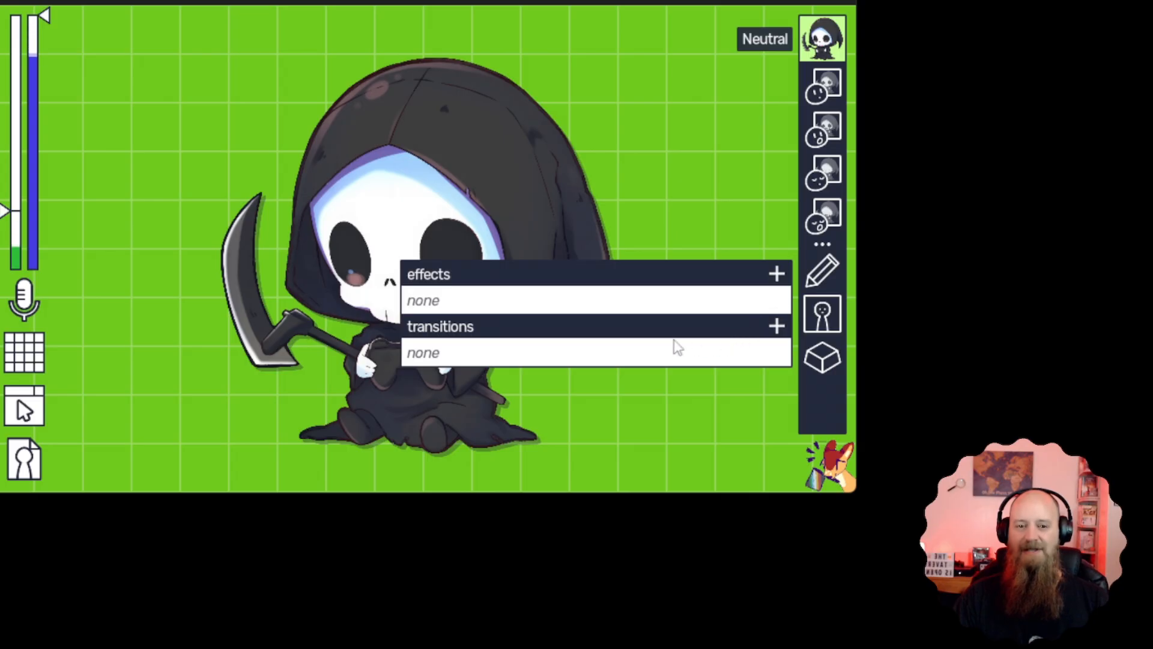
# Try the default jump transition on the Neutral state, delete it, and close the effects and transitions settings
pyautogui.click(778, 332)
pyautogui.click(515, 327)
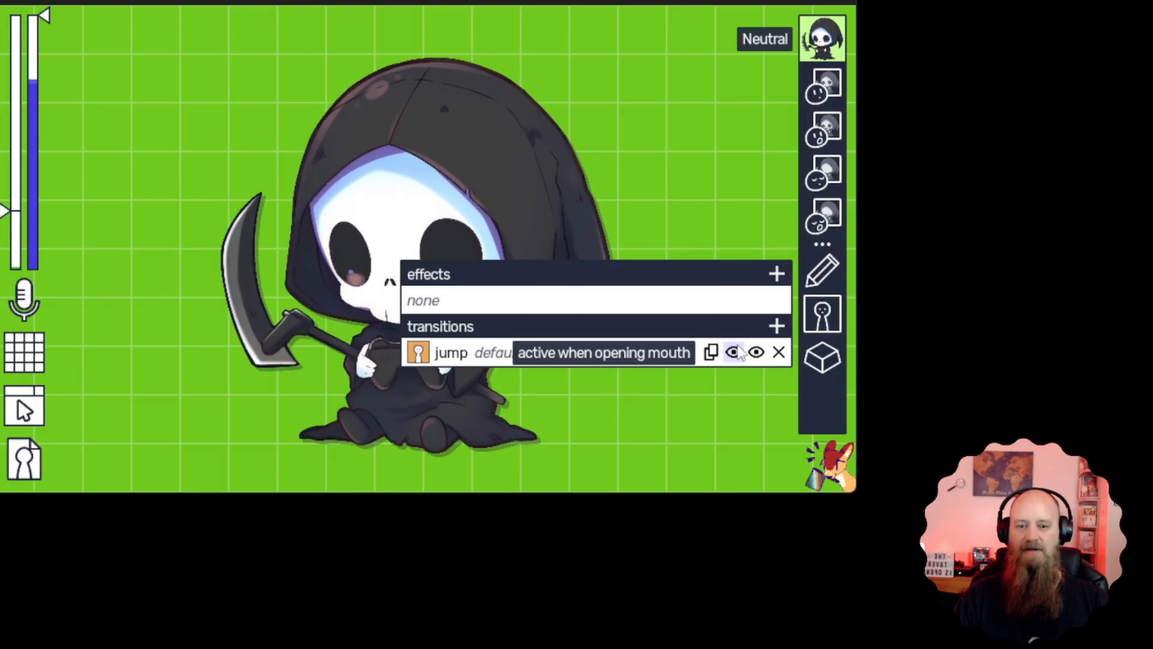
pyautogui.click(779, 353)
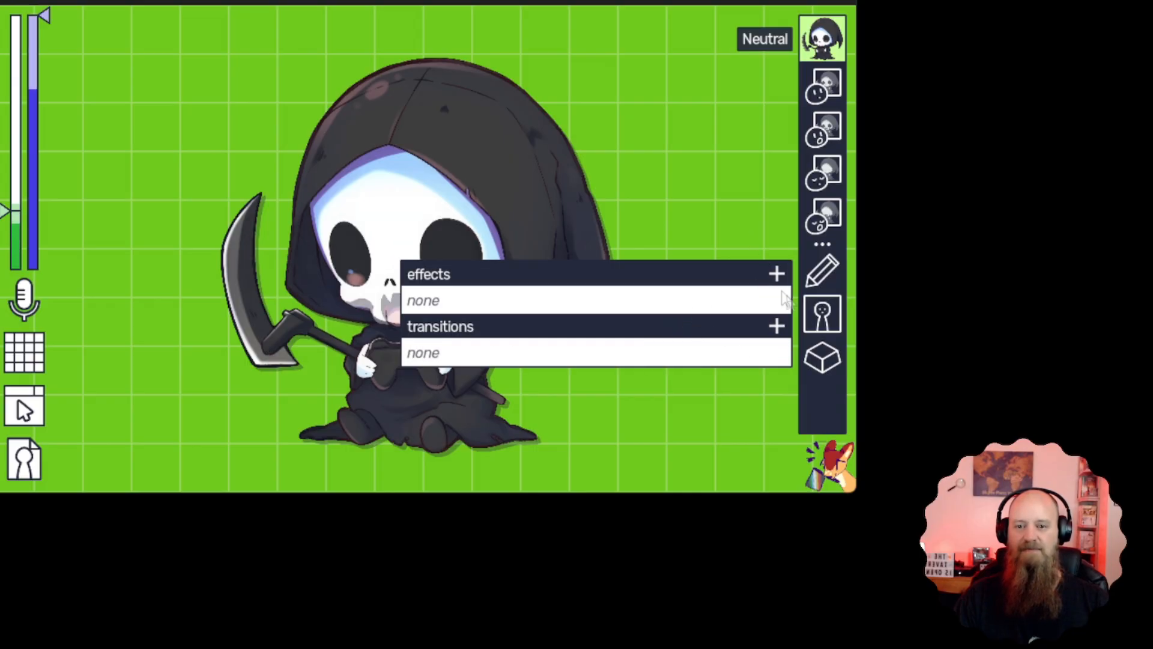
pyautogui.click(821, 318)
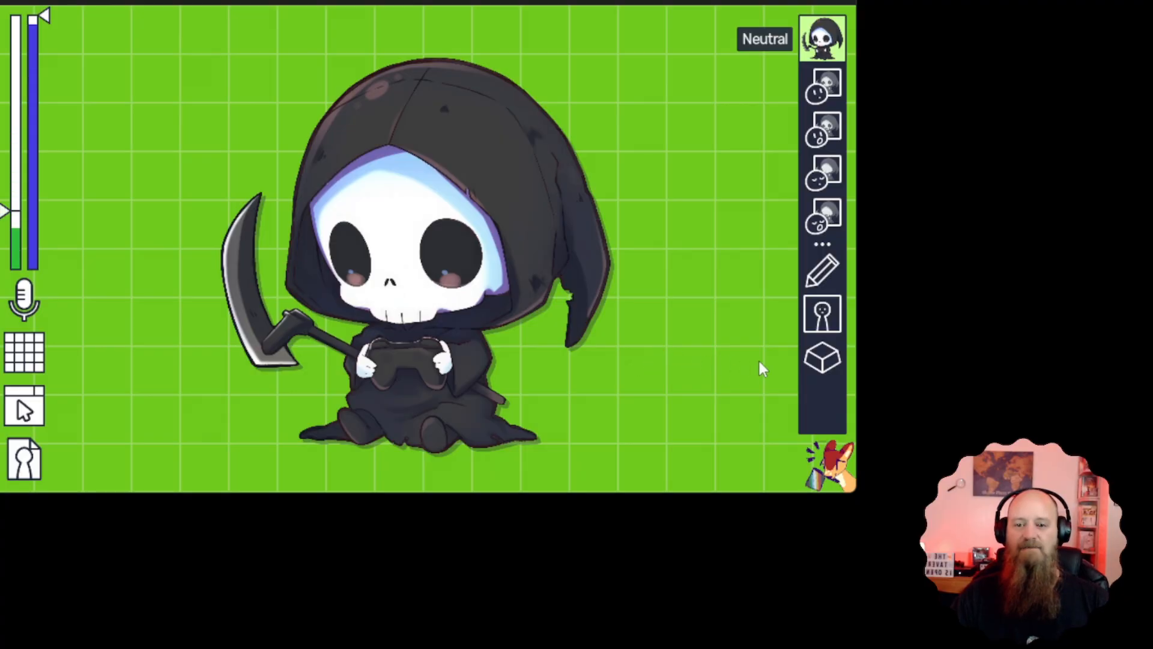
# Assign Ctrl + 1 as the shortcut for the Neutral state
pyautogui.click(824, 358)
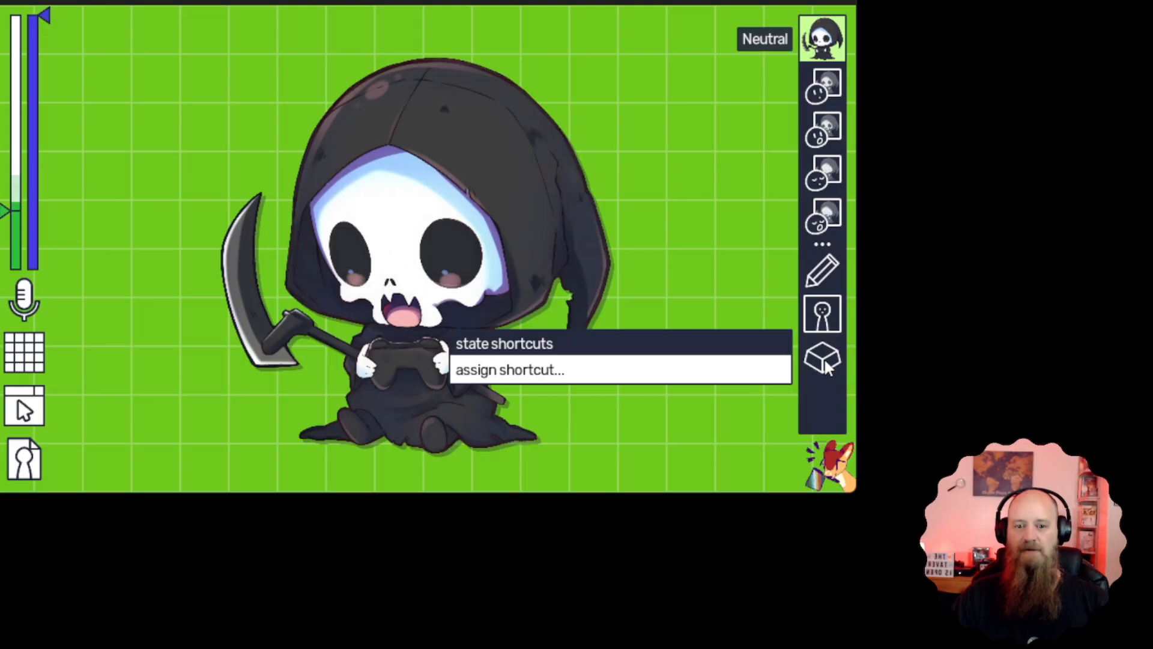
pyautogui.click(600, 370)
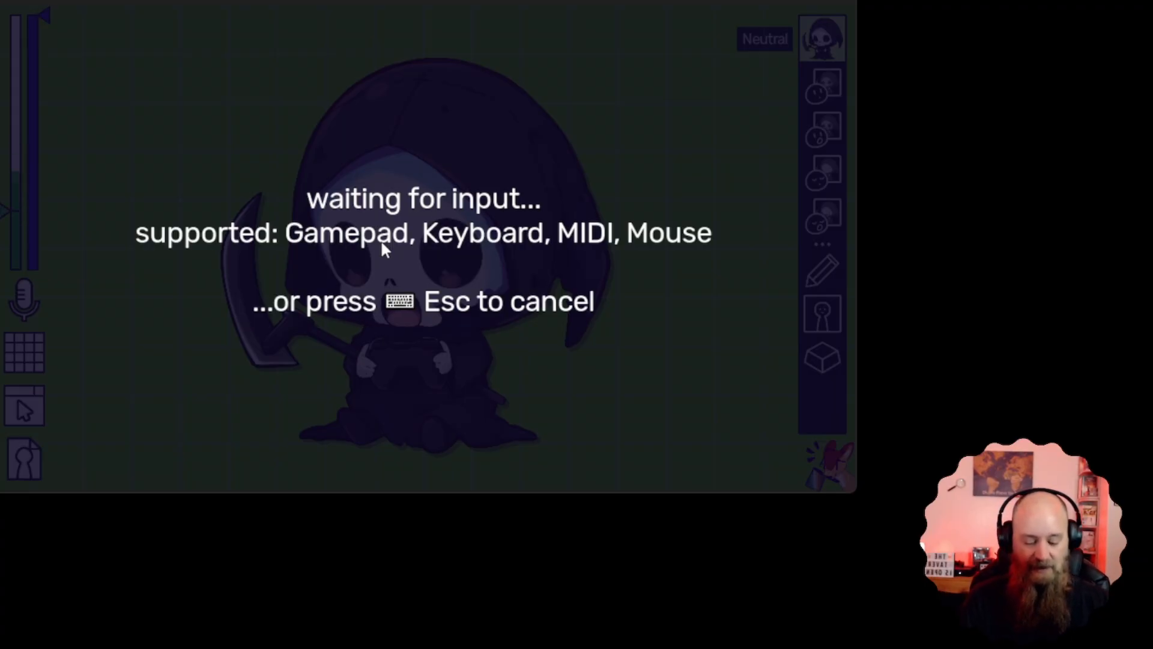
pyautogui.press('ctrl')
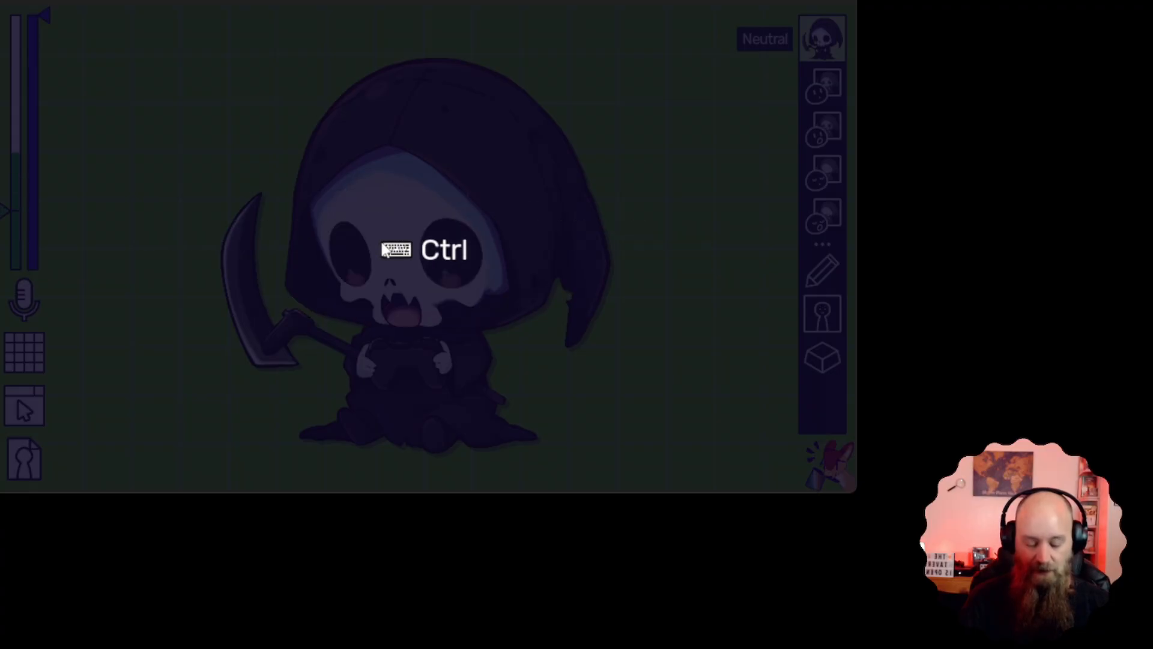
pyautogui.hotkey('ctrl', '1')
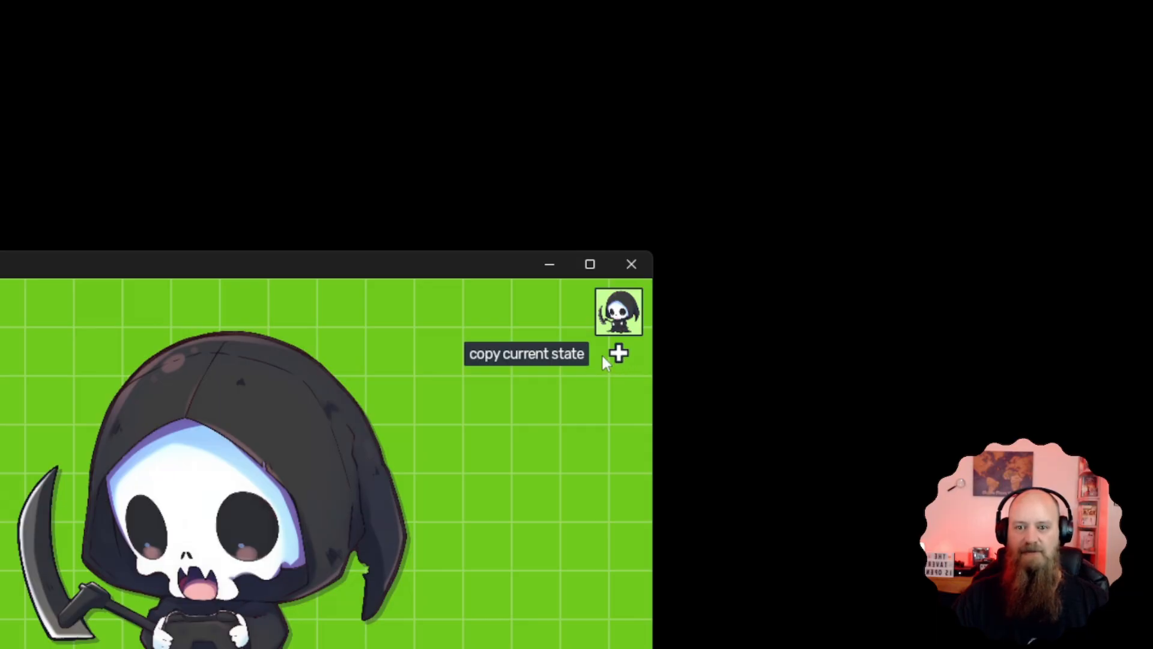
# Copy the Neutral state and replace the copy's closed mouth image with Happy - Mouth Closed.png from the Happy folder
pyautogui.click(621, 355)
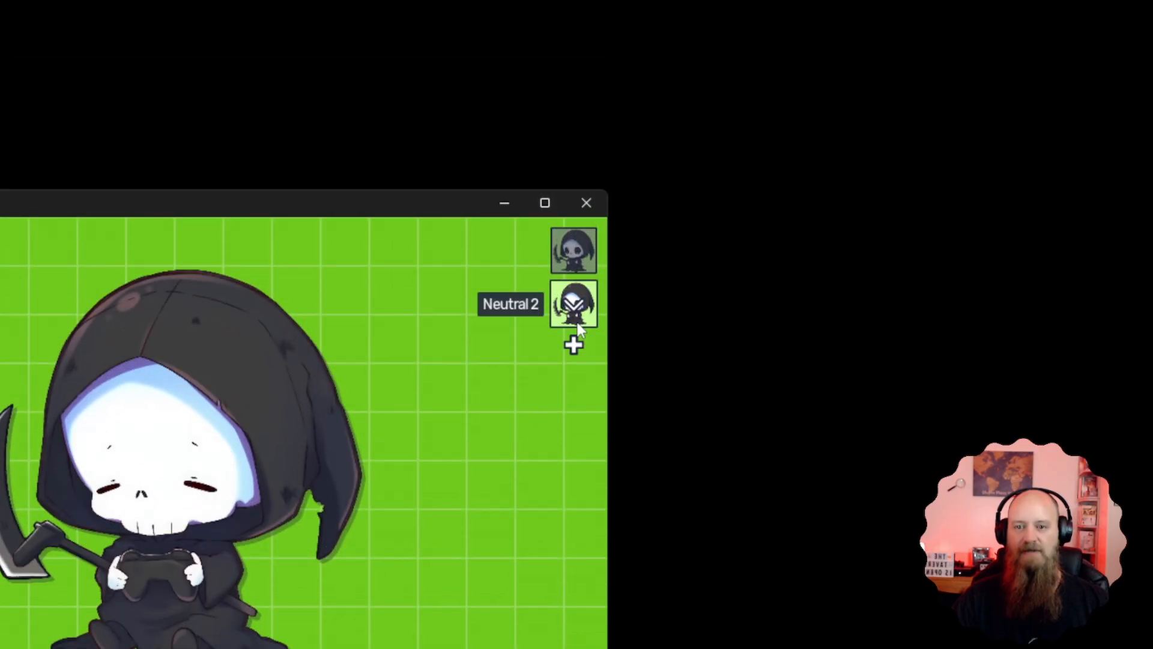
pyautogui.click(574, 309)
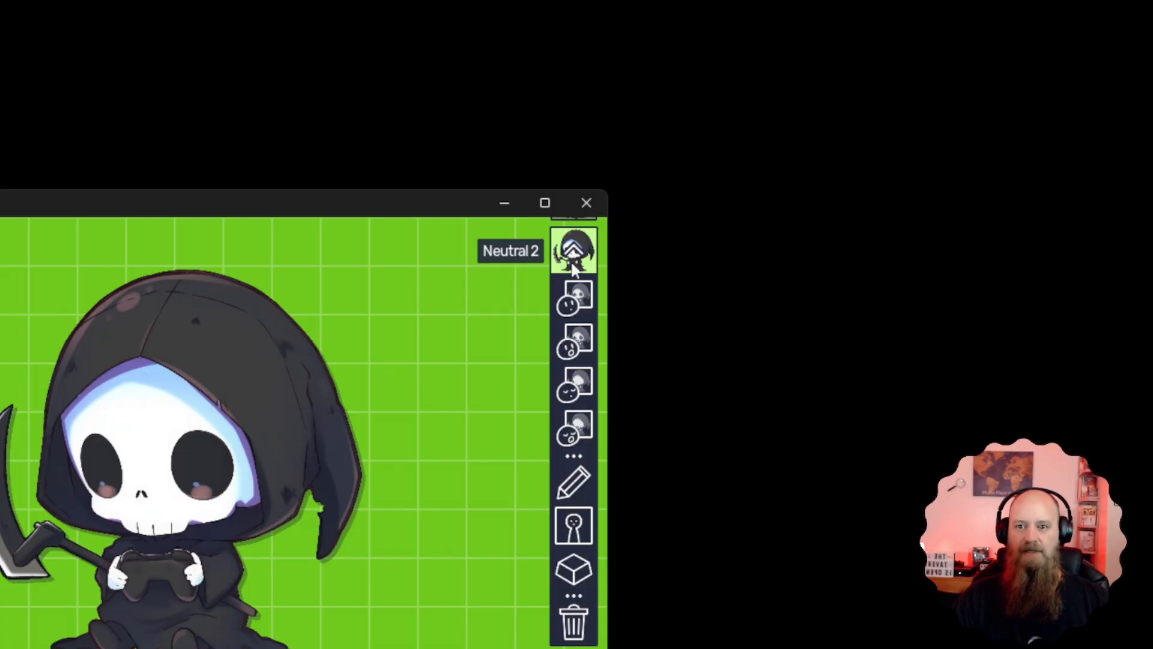
pyautogui.rightClick(573, 307)
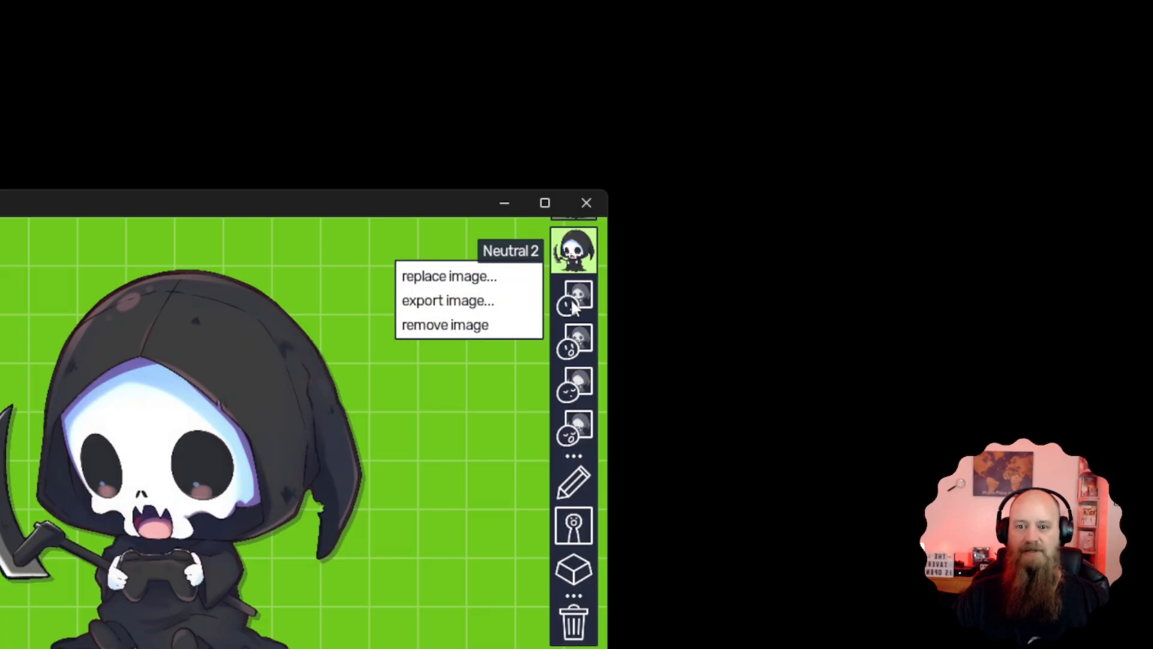
pyautogui.click(477, 288)
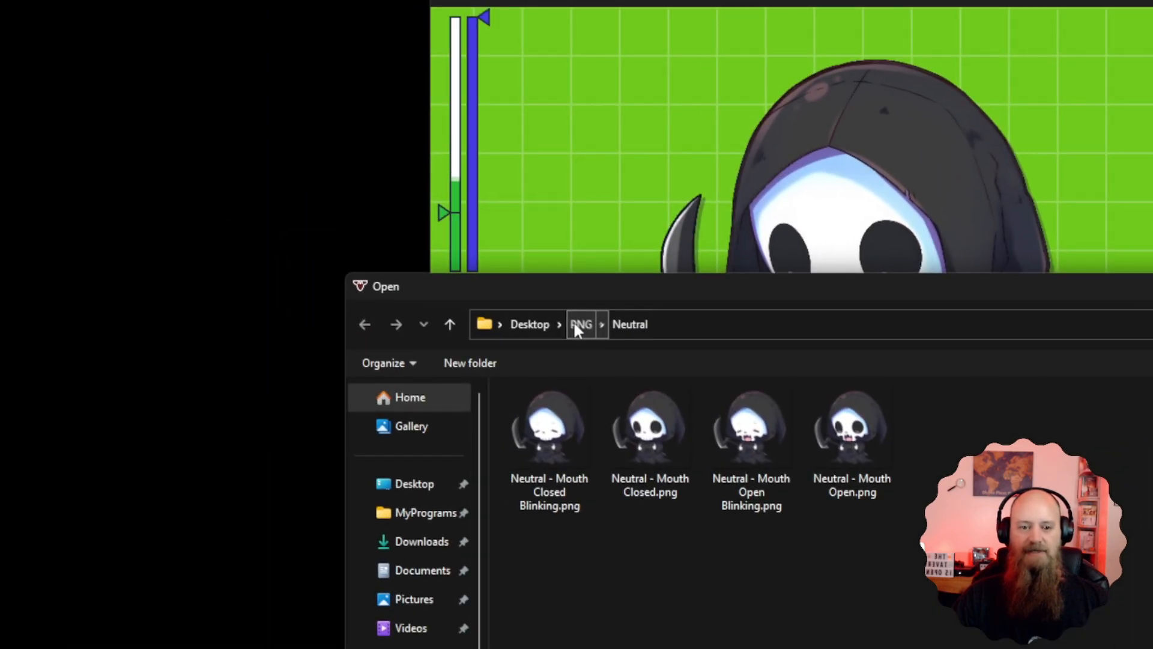
pyautogui.click(577, 323)
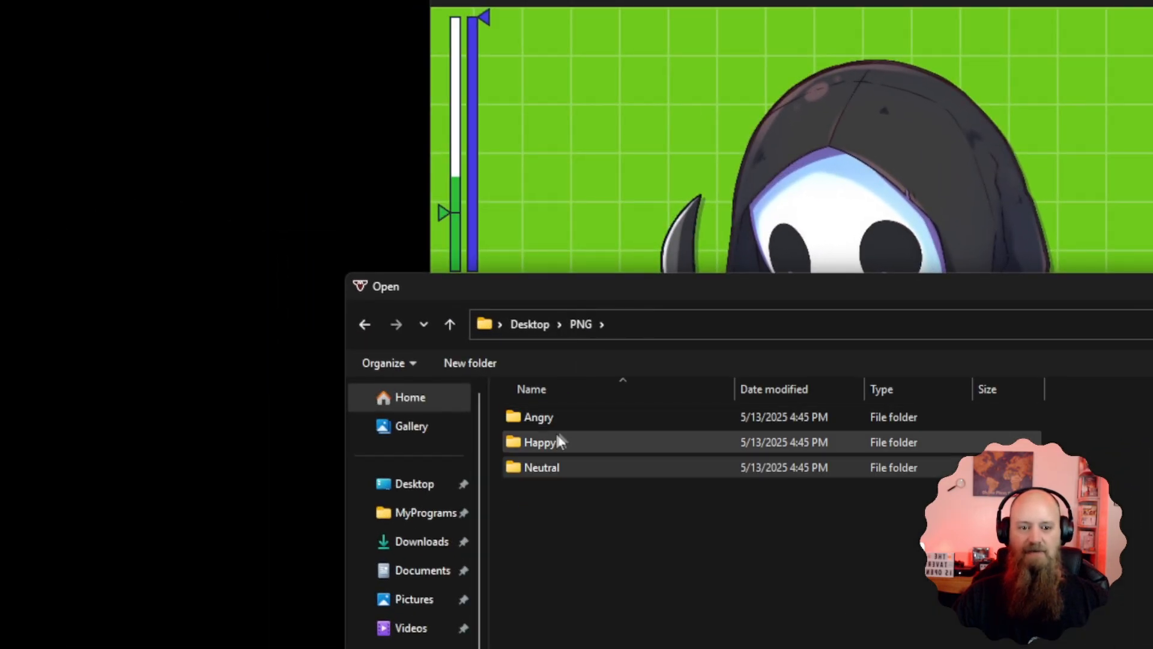
pyautogui.doubleClick(540, 443)
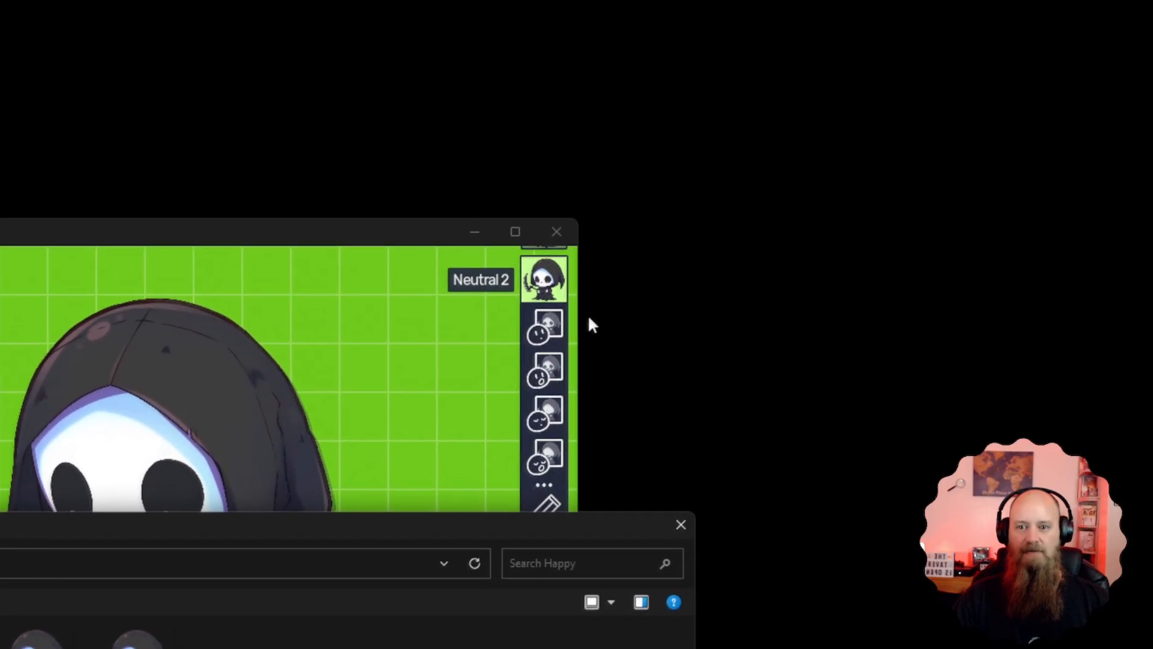
pyautogui.click(650, 426)
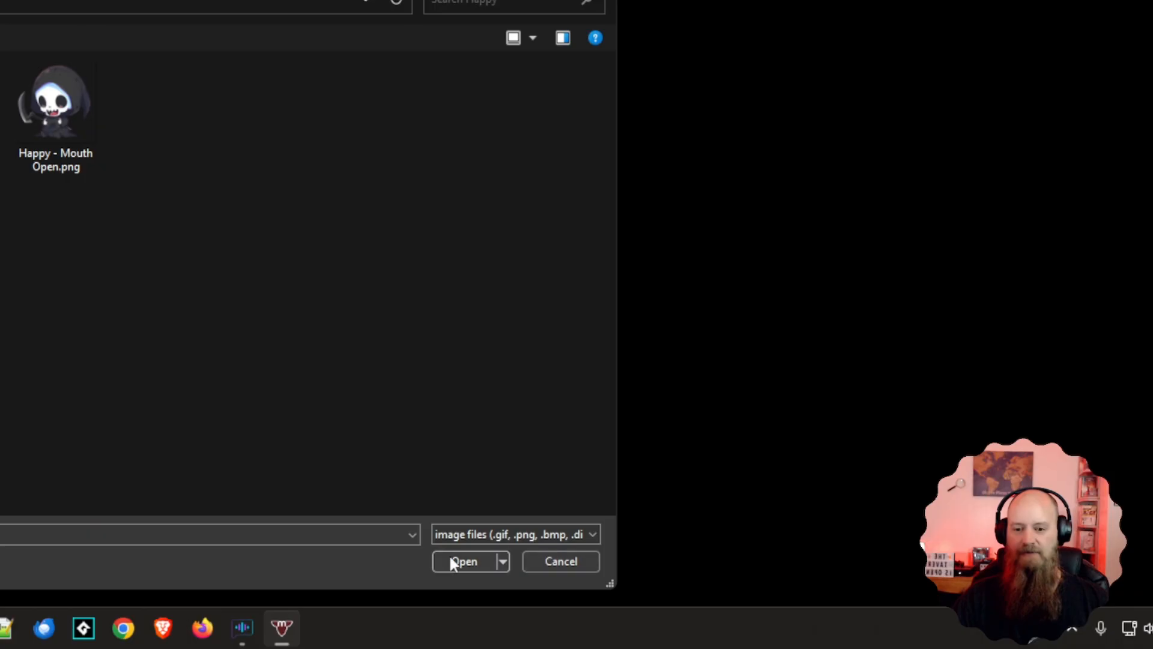
pyautogui.click(451, 562)
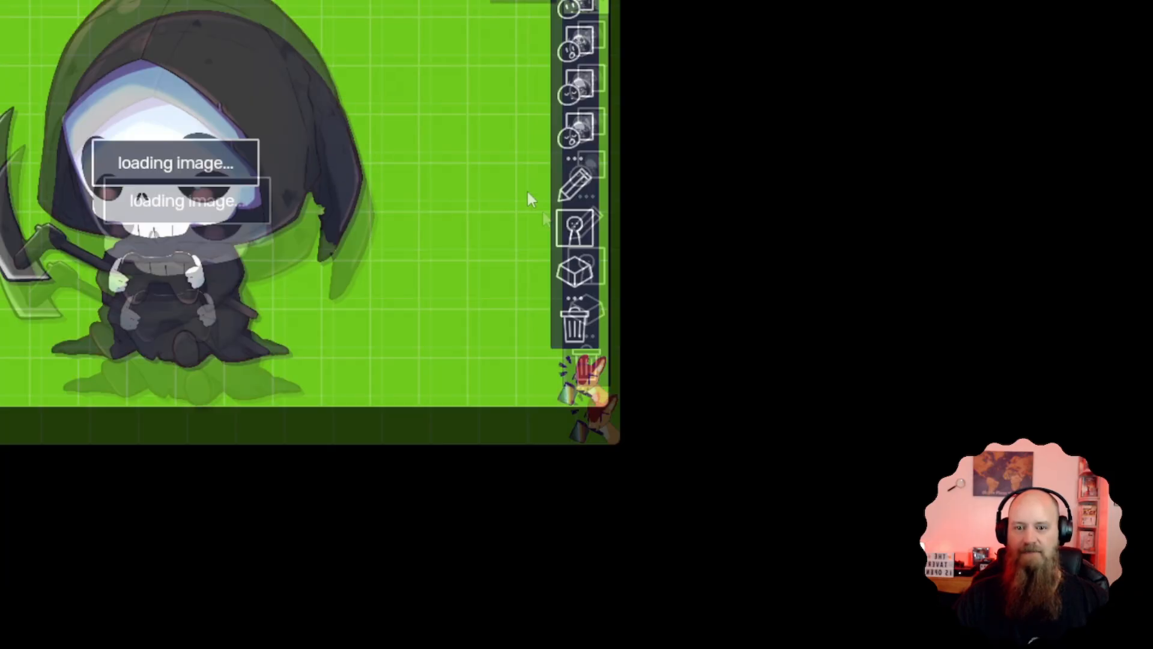
# Replace the open mouth image of the Neutral 2 state with Happy - Mouth Open Blinking.png
pyautogui.click(576, 334)
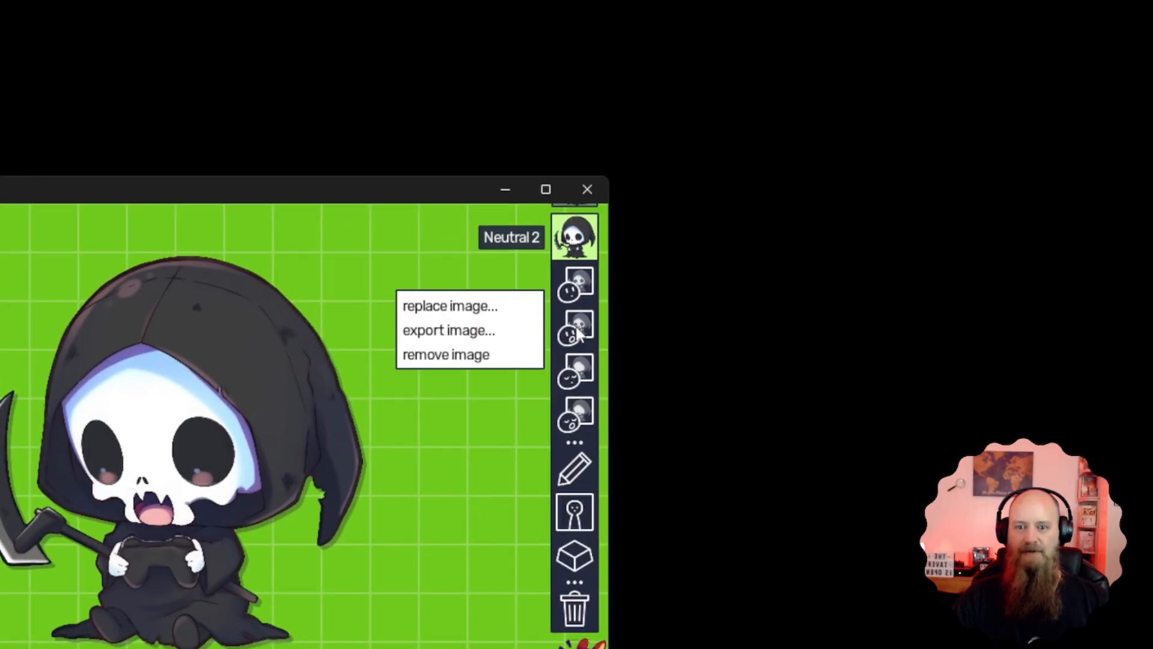
pyautogui.click(457, 304)
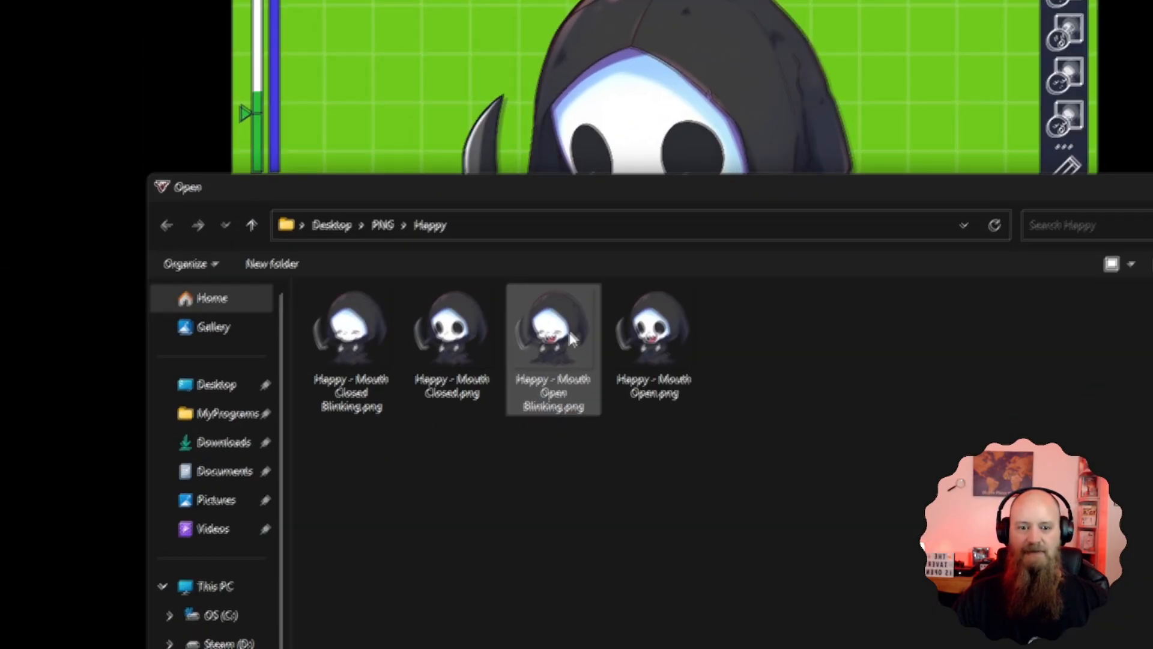
pyautogui.click(68, 637)
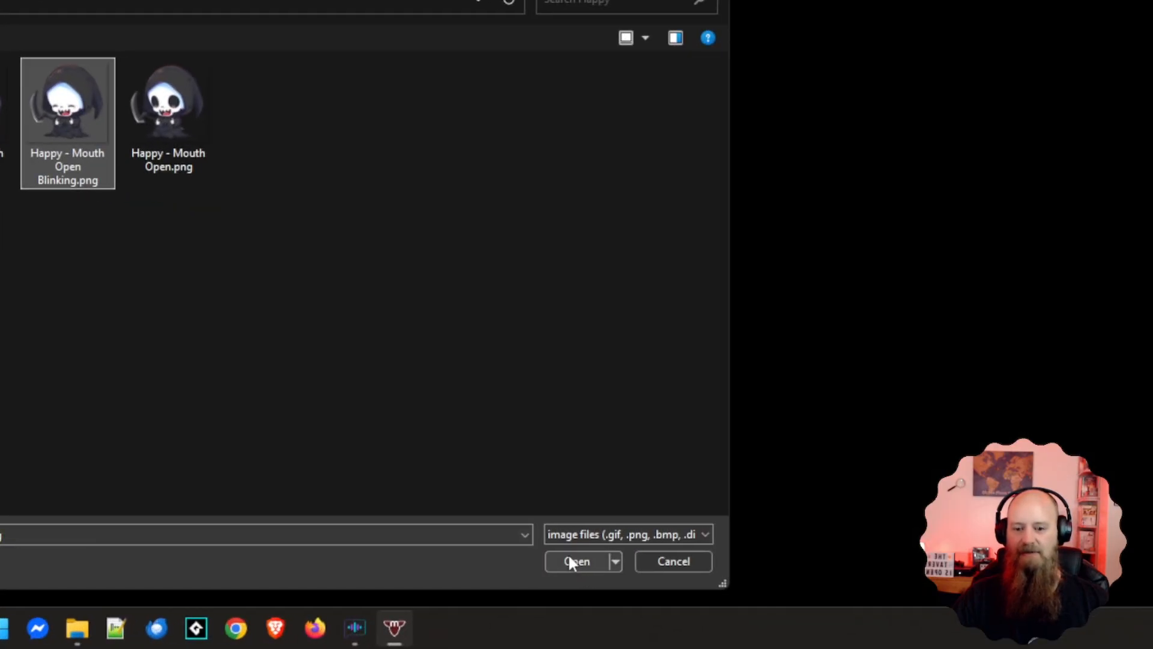
pyautogui.click(628, 568)
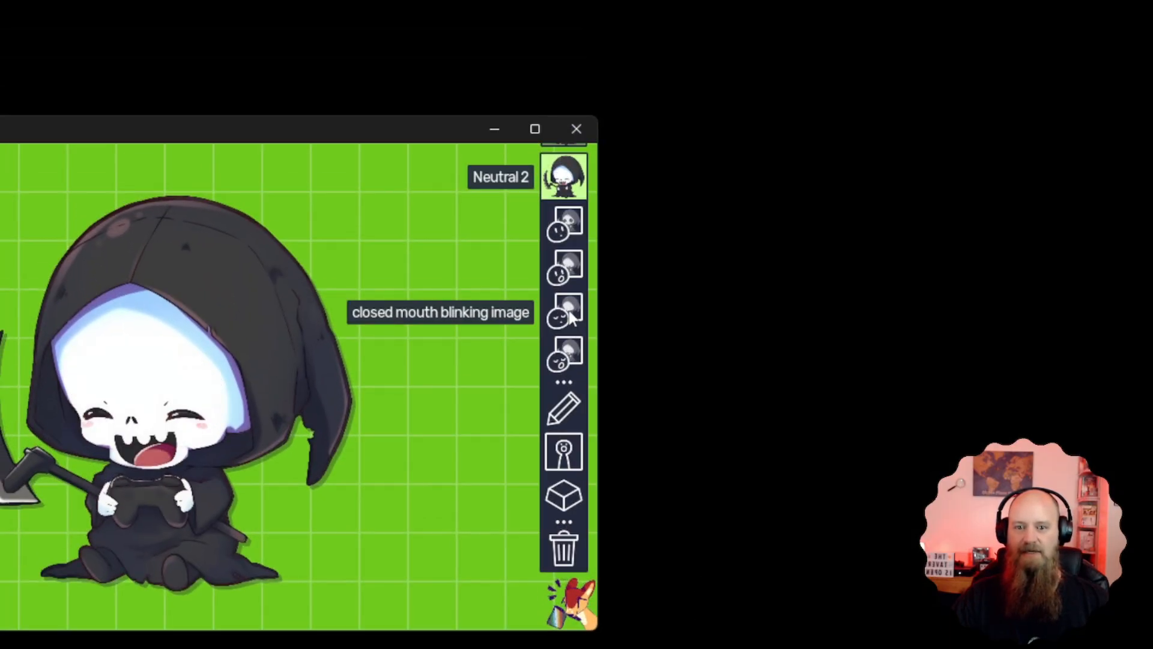
# Replace the closed mouth blinking image of the Neutral 2 state with Happy - Mouth Closed Blinking.png
pyautogui.click(570, 319)
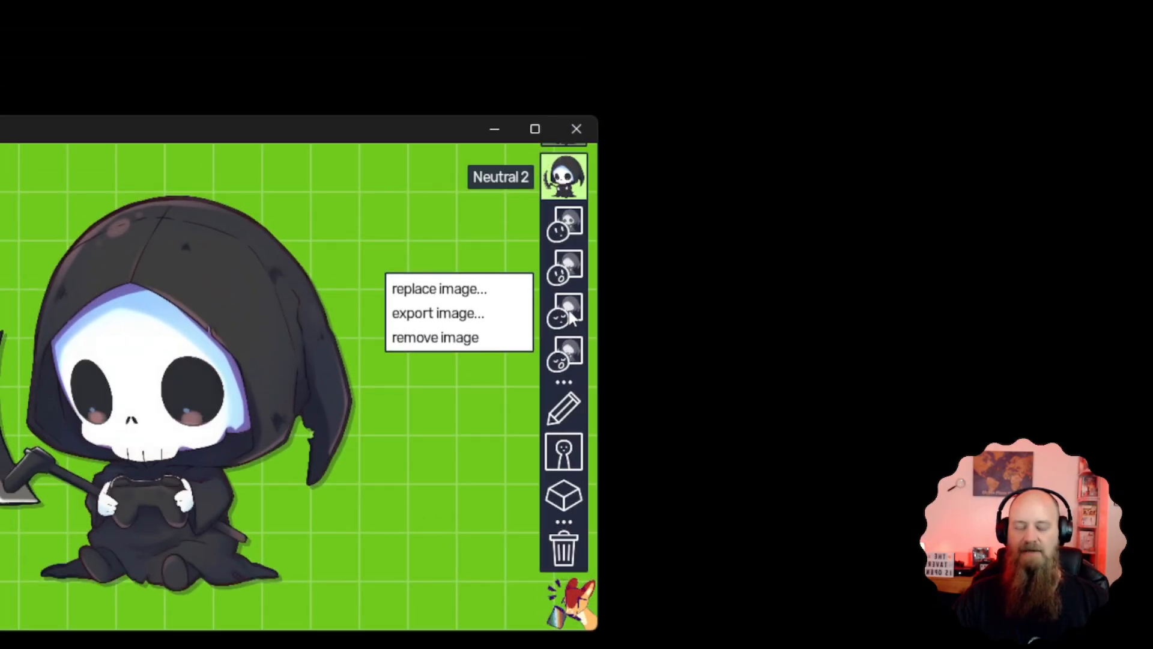
pyautogui.click(475, 291)
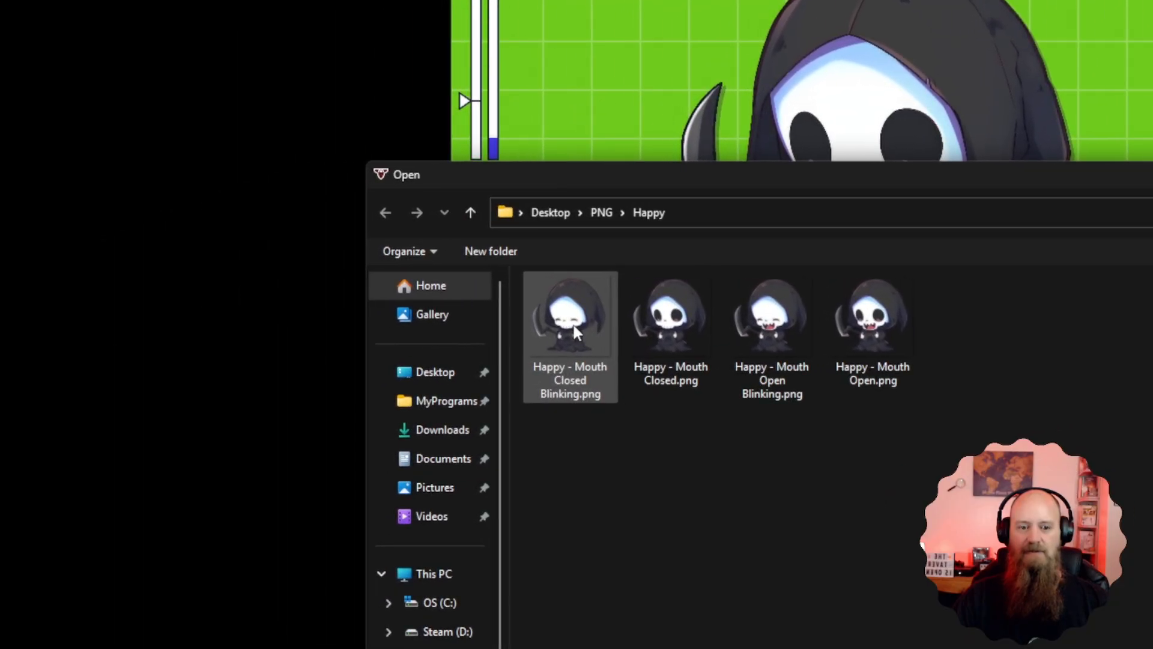
pyautogui.click(575, 329)
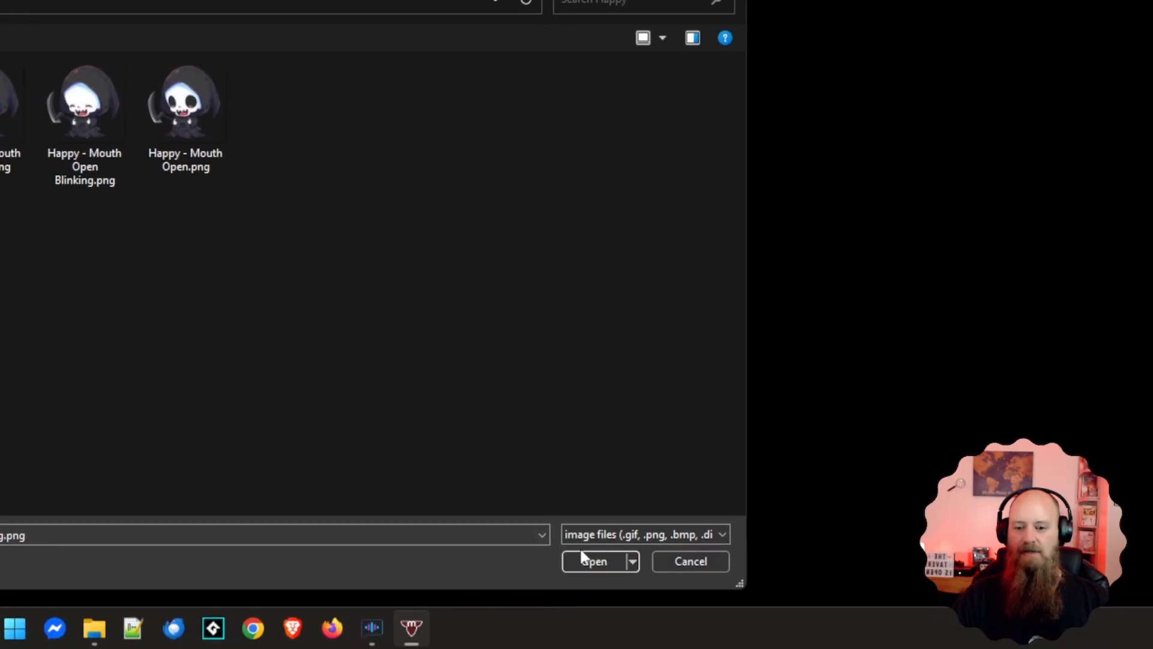
pyautogui.click(583, 554)
# Replace the open mouth blinking image of the Neutral 2 state with Happy - Mouth Open.png
pyautogui.click(578, 318)
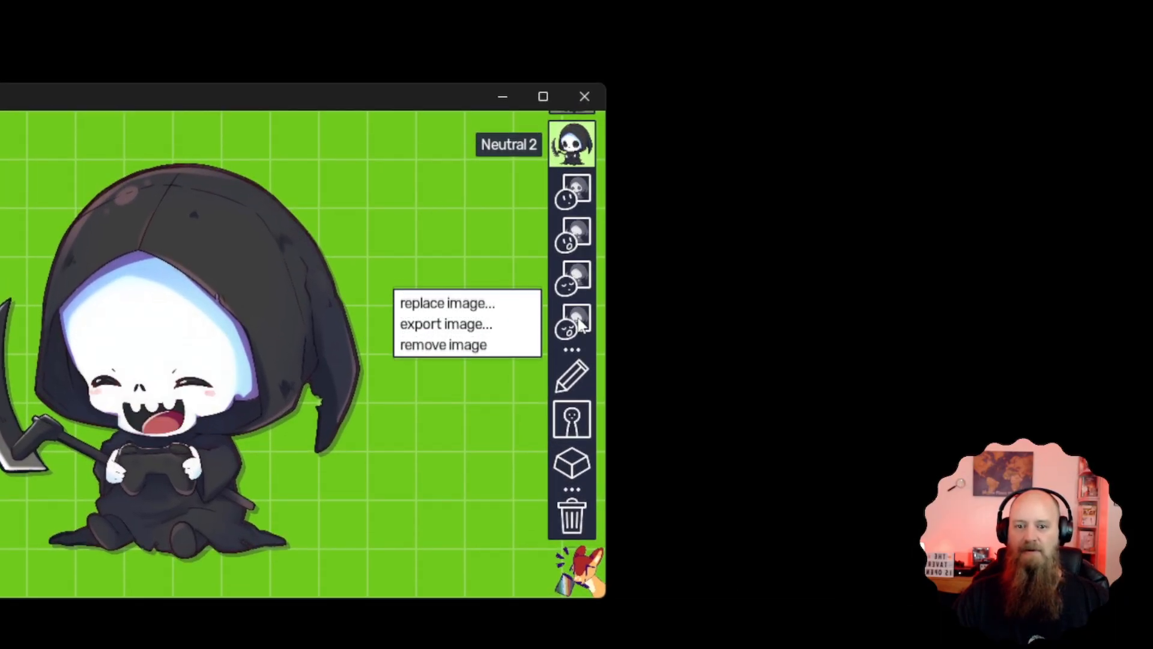
pyautogui.click(478, 300)
pyautogui.click(171, 564)
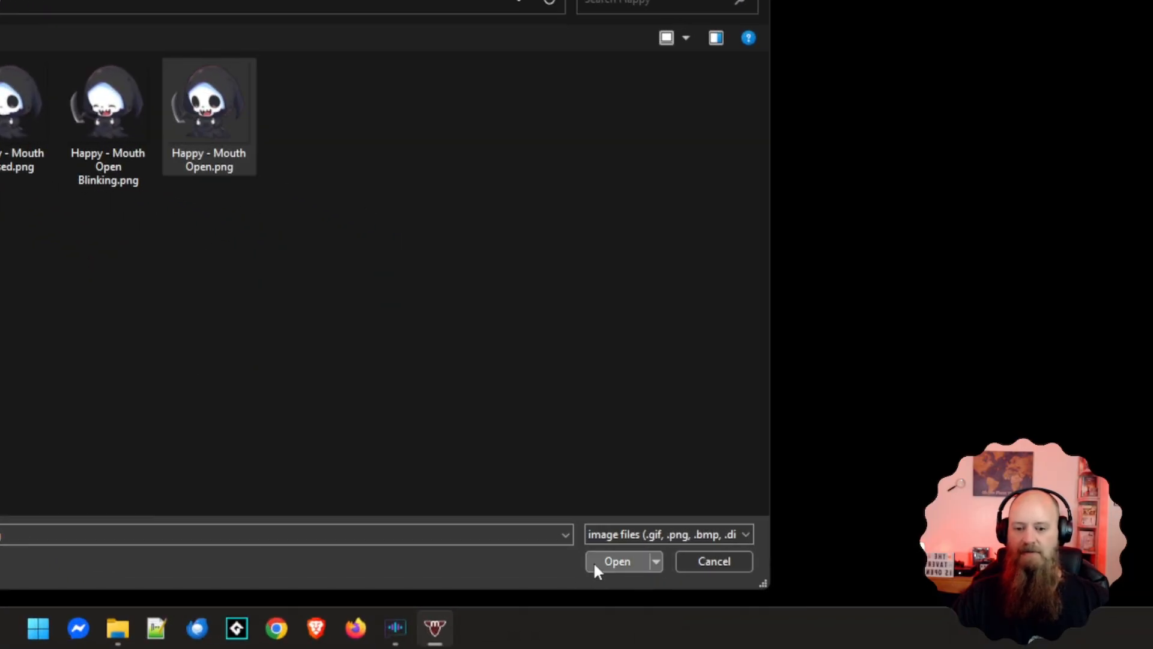
pyautogui.click(734, 611)
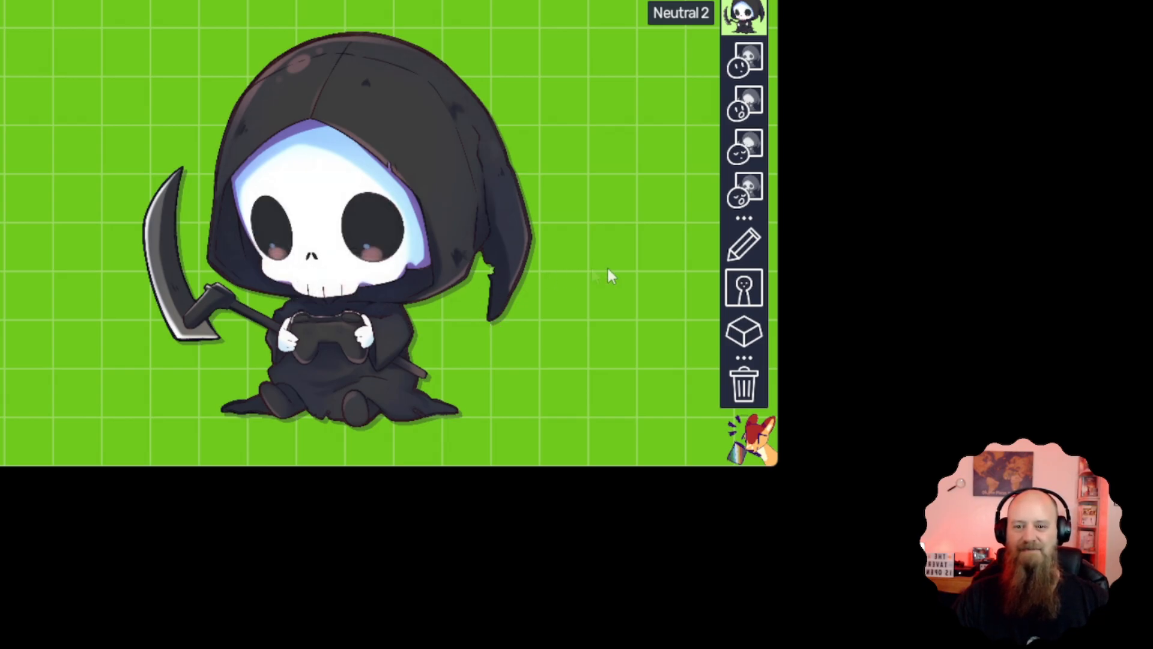
# Rename the Neutral 2 state as Happy in its state properties
pyautogui.click(745, 251)
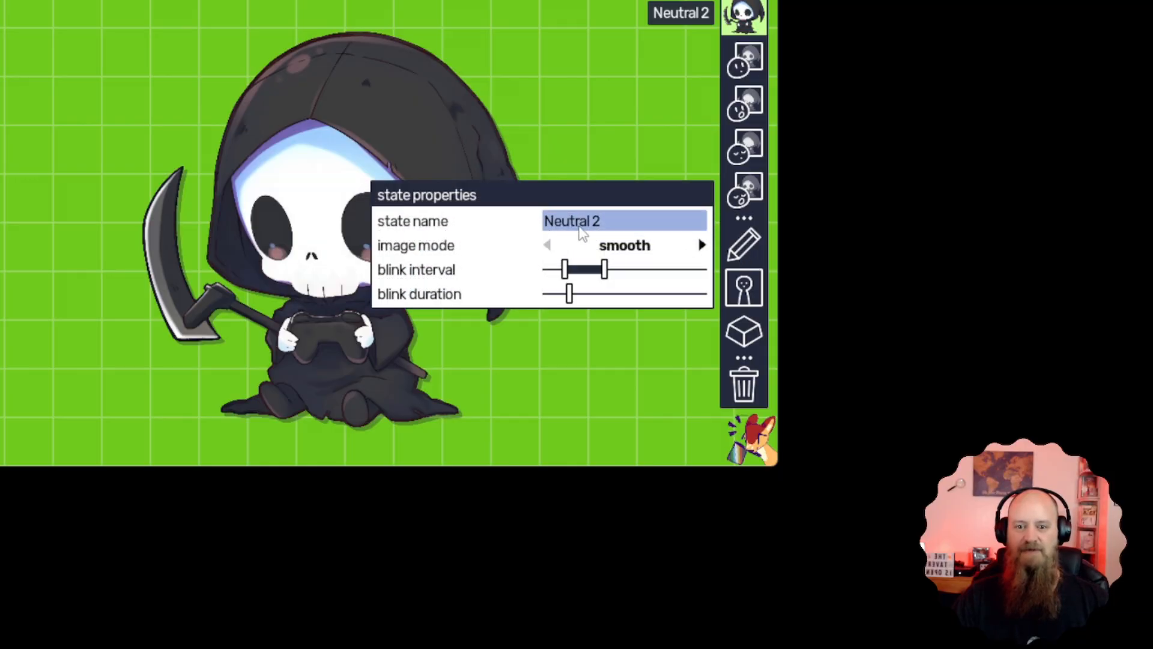
pyautogui.click(608, 223)
pyautogui.moveTo(608, 222); pyautogui.dragTo(532, 232)
pyautogui.write('Happy')
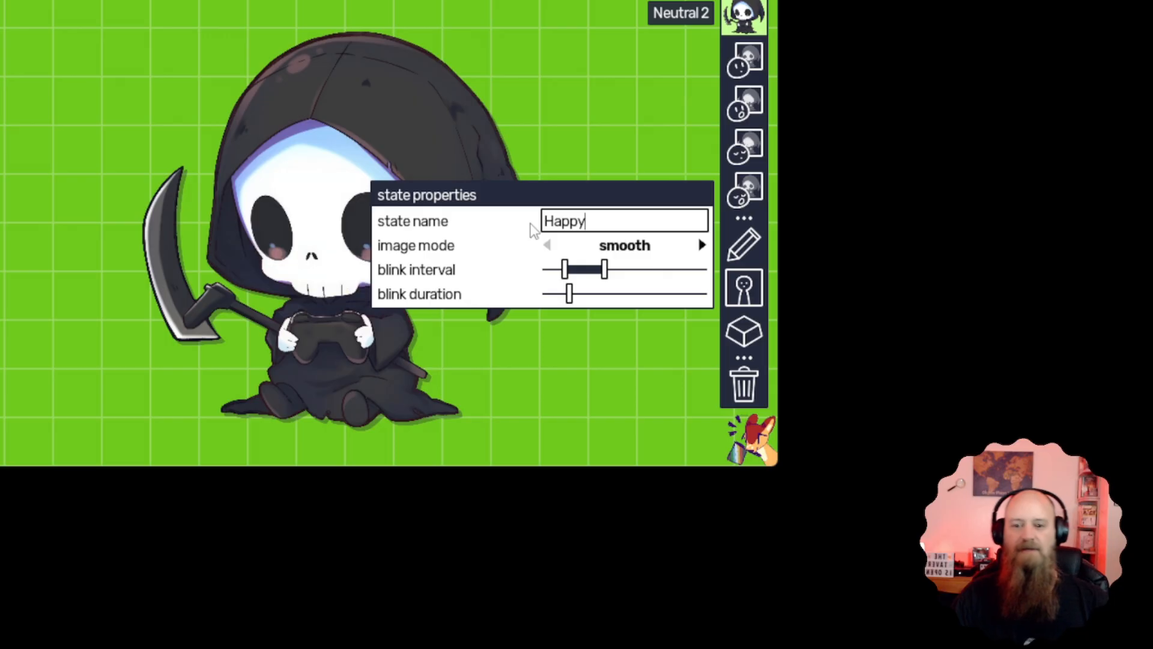
pyautogui.click(555, 161)
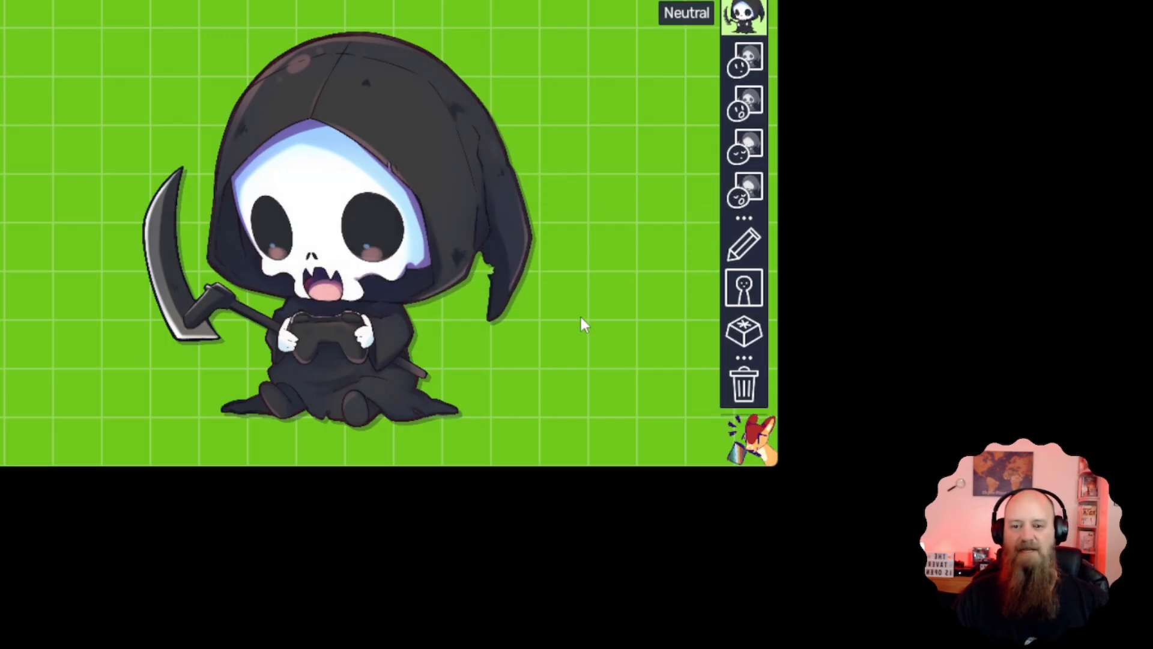
# Check the Neutral state's shortcut and assign Ctrl + 2 as the shortcut for the Happy state
pyautogui.click(745, 337)
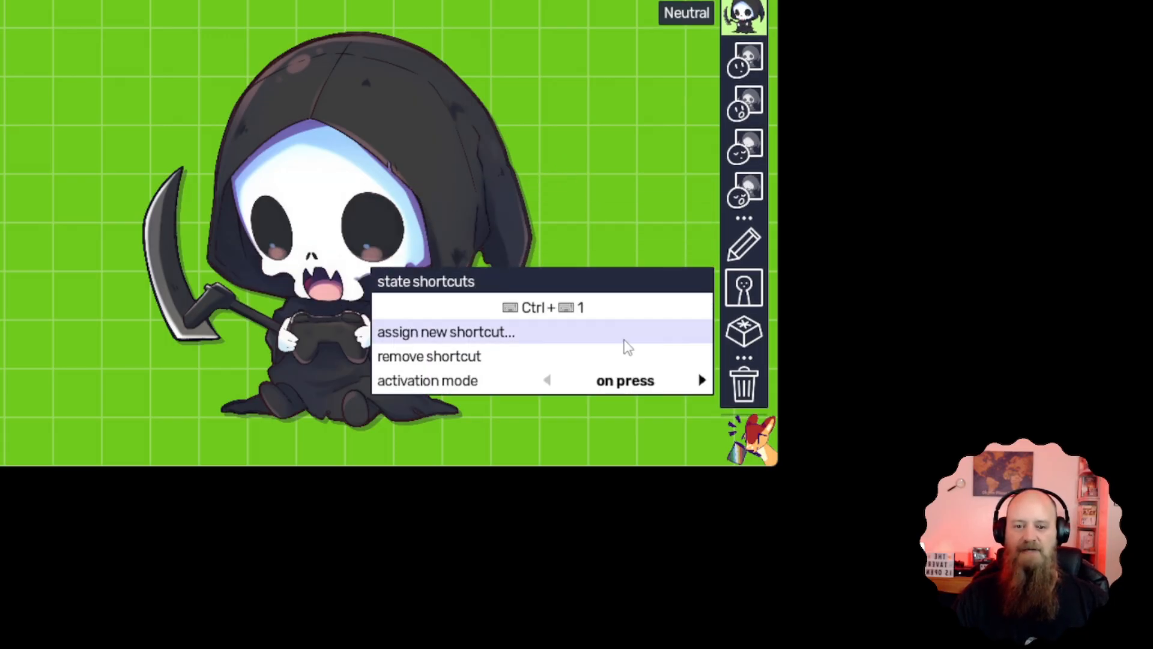
pyautogui.click(605, 345)
pyautogui.hotkey('ctrl', '2')
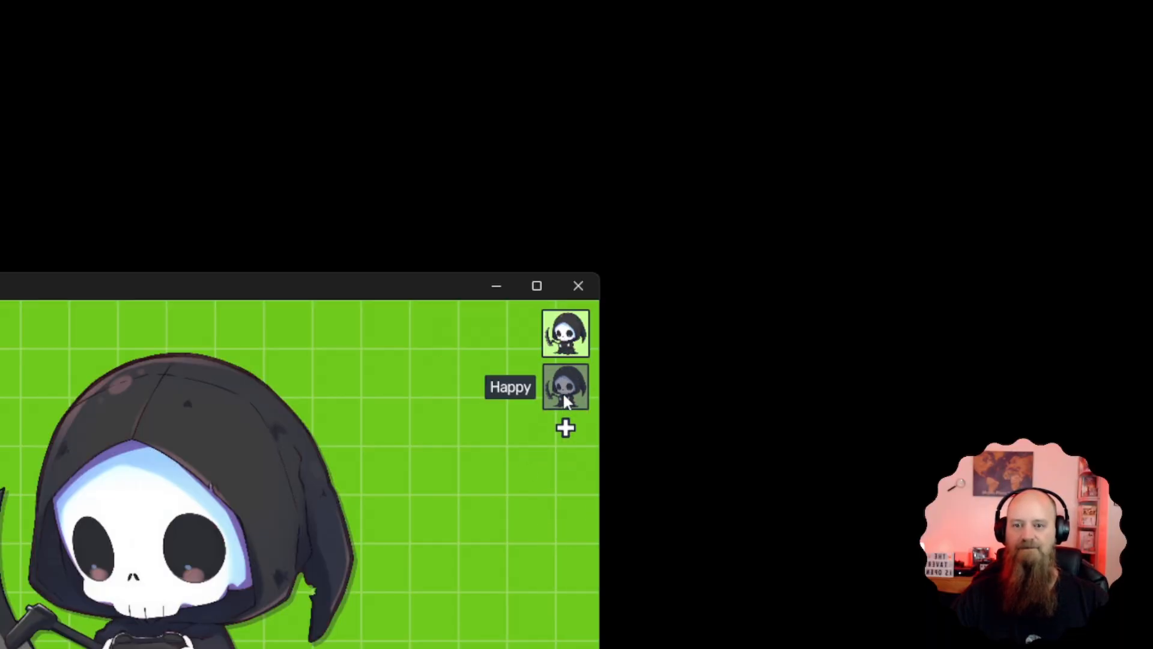
# Copy the Neutral state again and replace the new copy's closed mouth image with Angry - Mouth Closed.png from the Angry folder
pyautogui.click(564, 433)
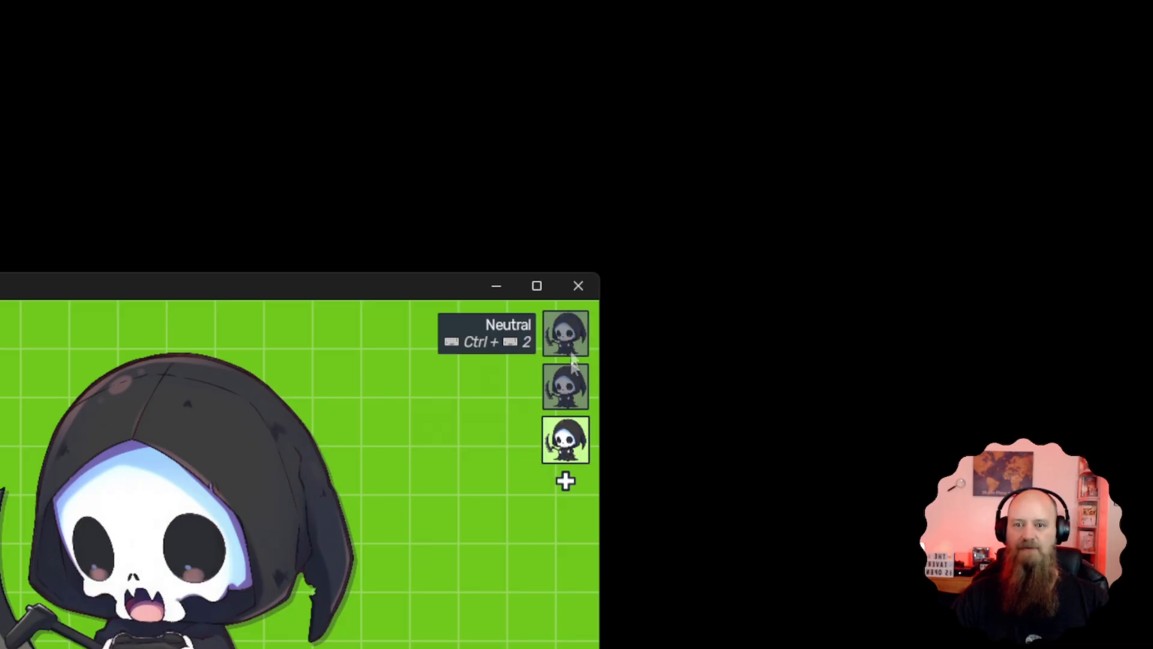
pyautogui.click(566, 443)
pyautogui.click(570, 382)
pyautogui.click(472, 365)
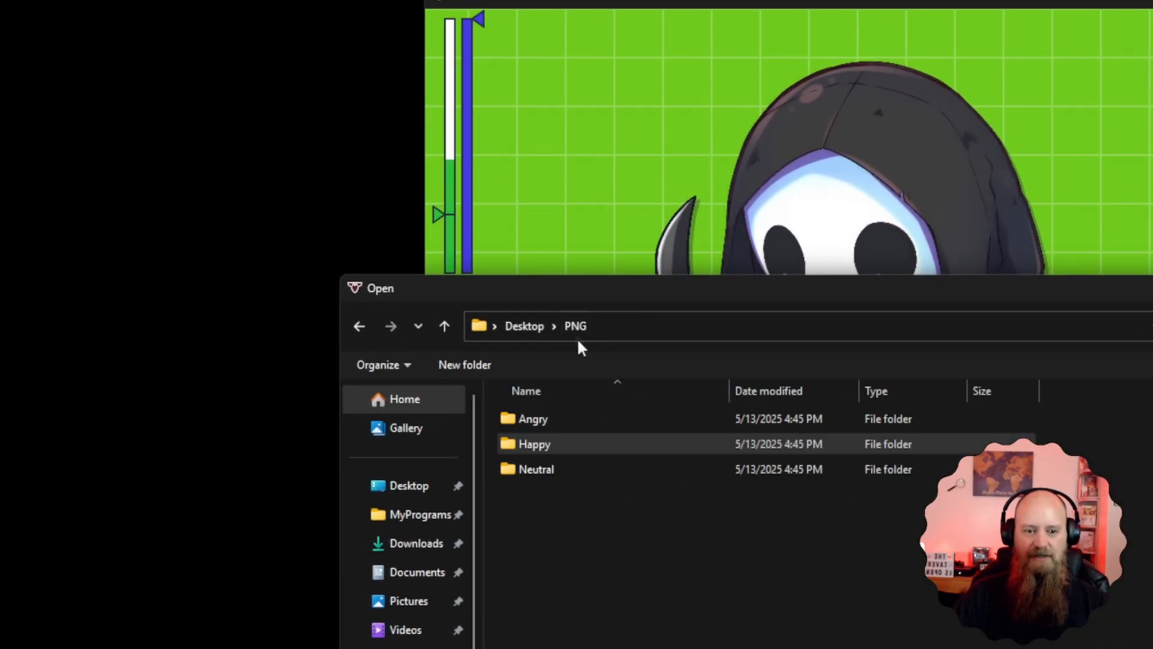
pyautogui.doubleClick(567, 423)
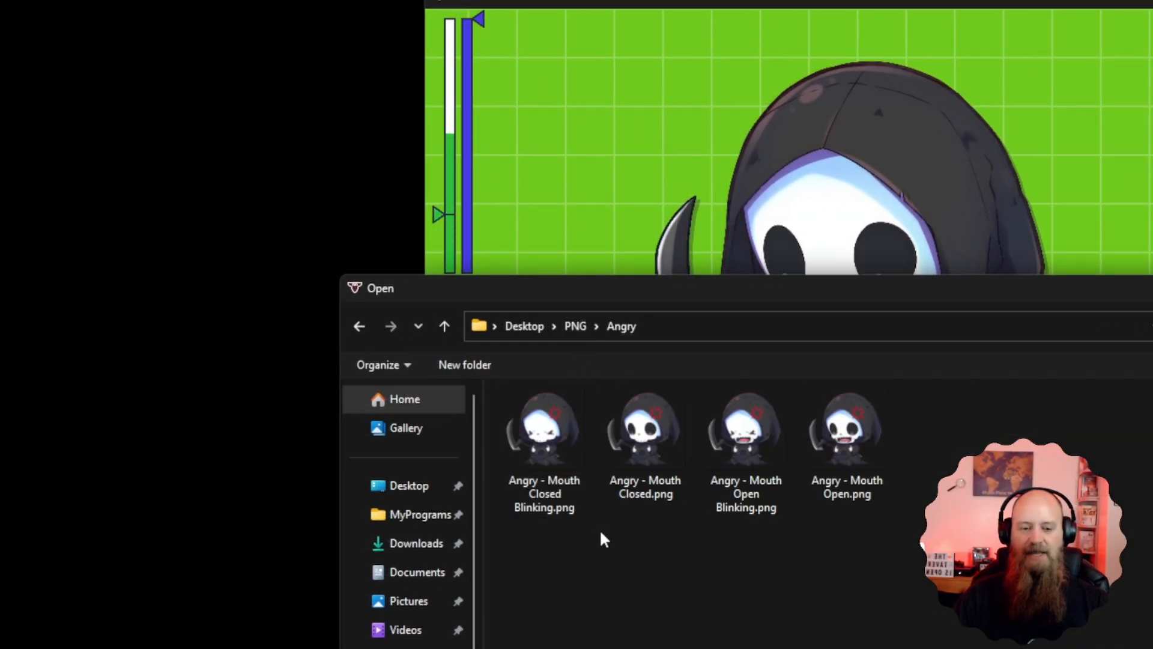
pyautogui.click(648, 452)
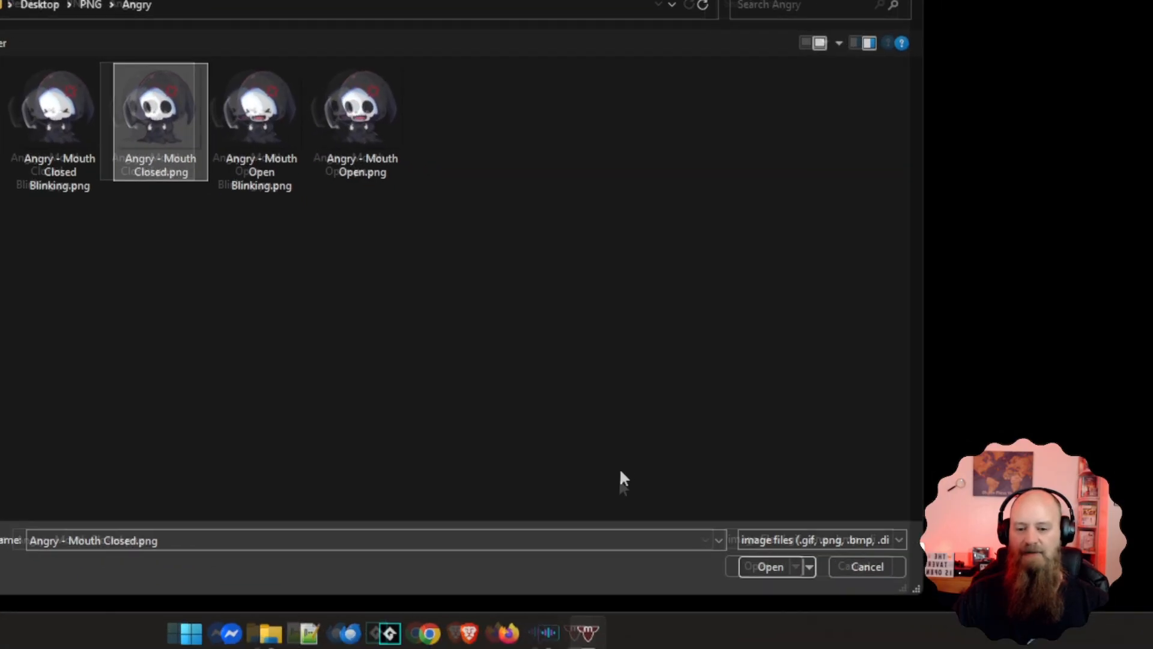
pyautogui.click(780, 568)
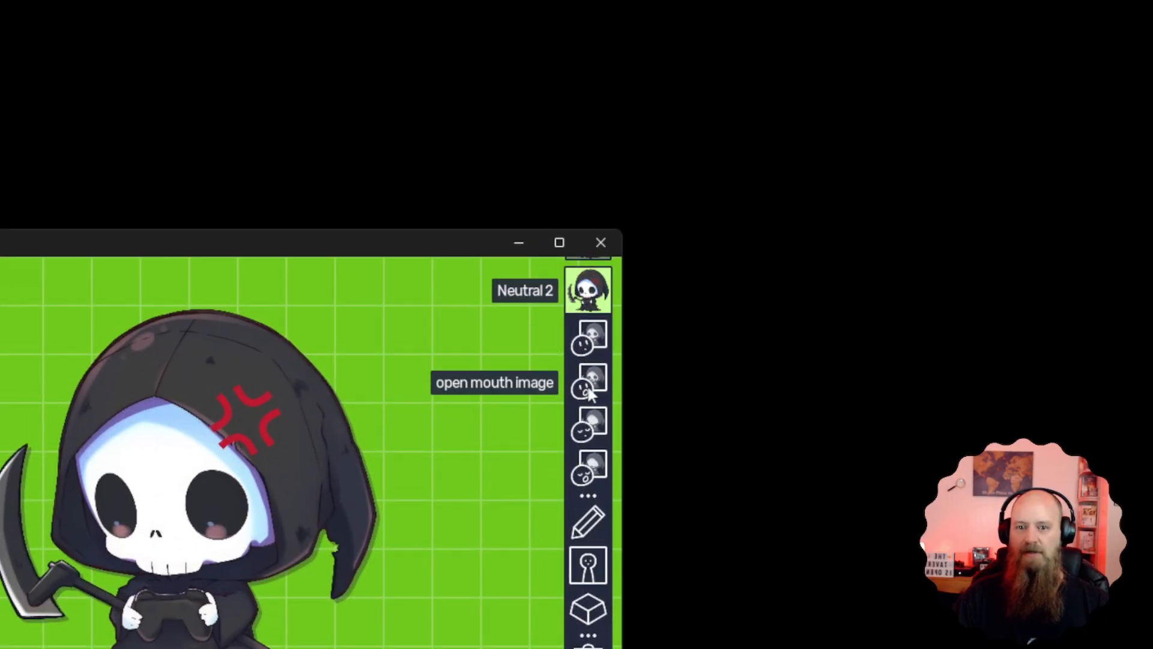
# Replace the open mouth image of the Neutral 2 state with Angry - Mouth Open.png from the Angry folder
pyautogui.click(586, 388)
pyautogui.click(454, 362)
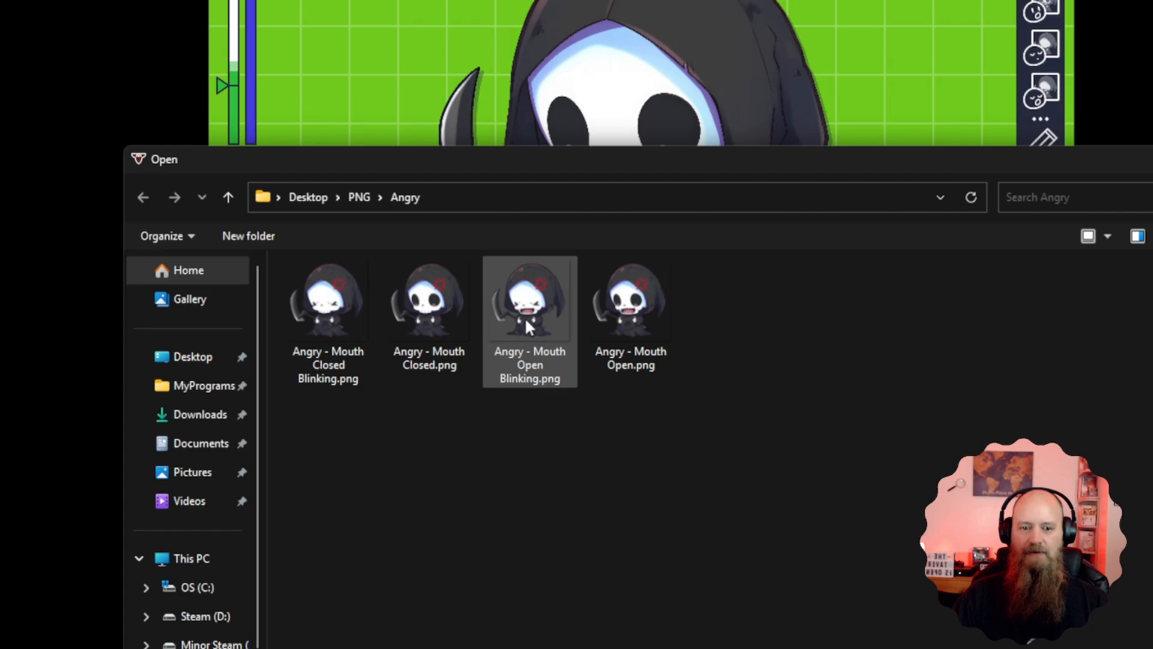
pyautogui.click(630, 307)
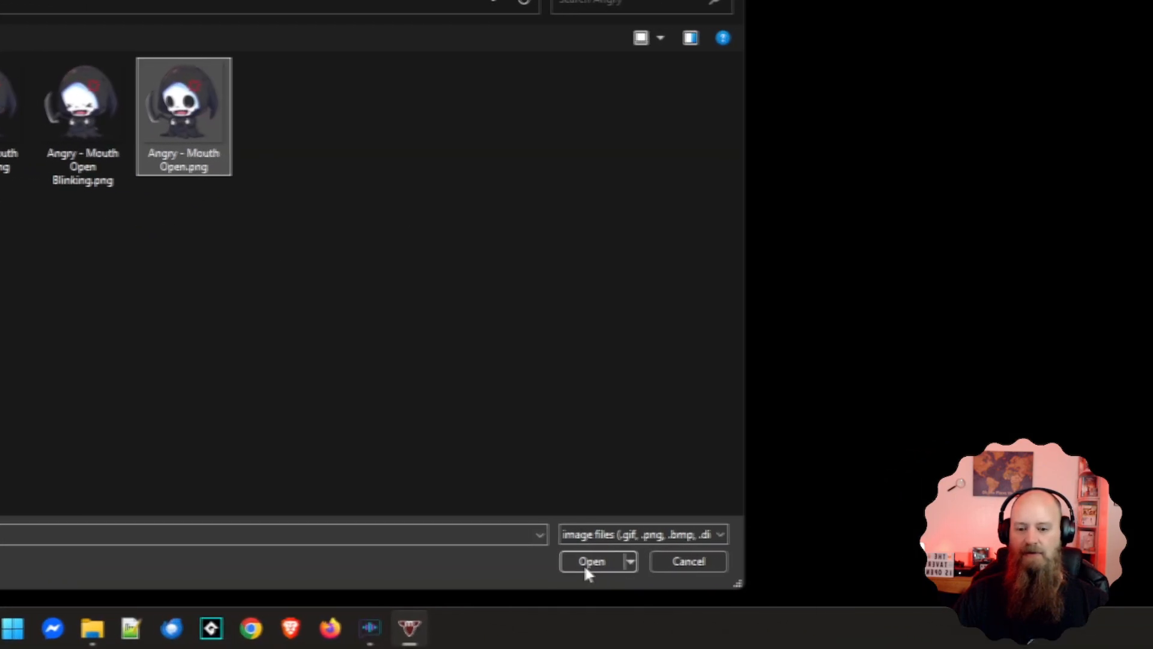
pyautogui.click(1032, 648)
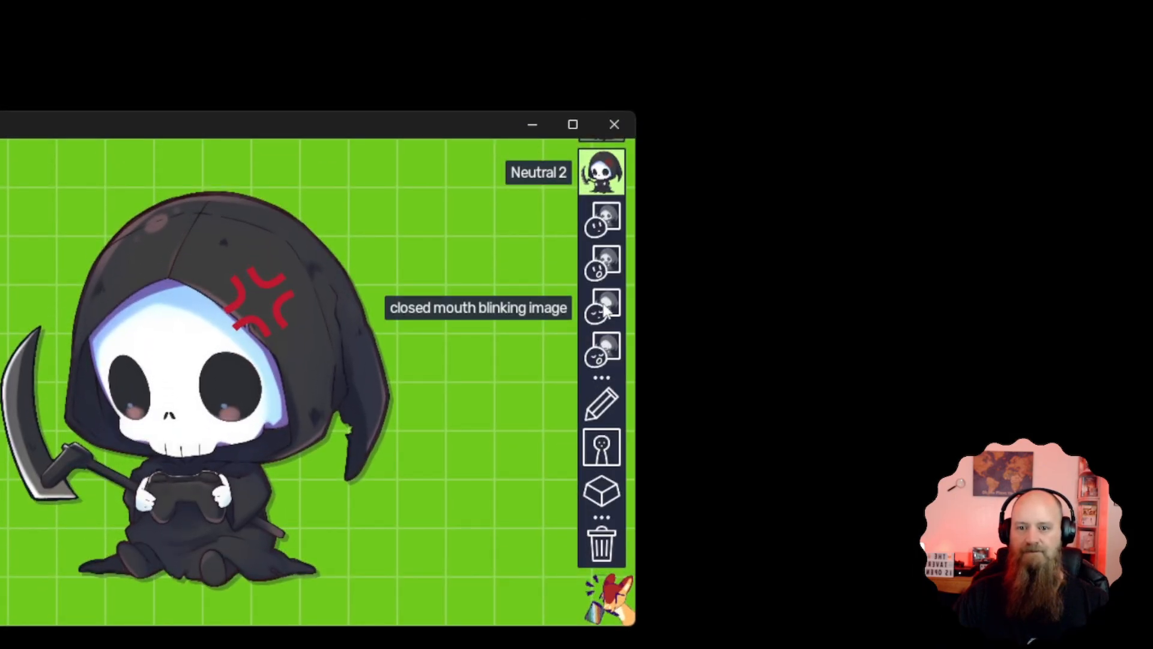
# Replace the closed mouth blinking image of the Neutral 2 state with Angry - Mouth Closed Blinking.png
pyautogui.click(602, 305)
pyautogui.click(522, 286)
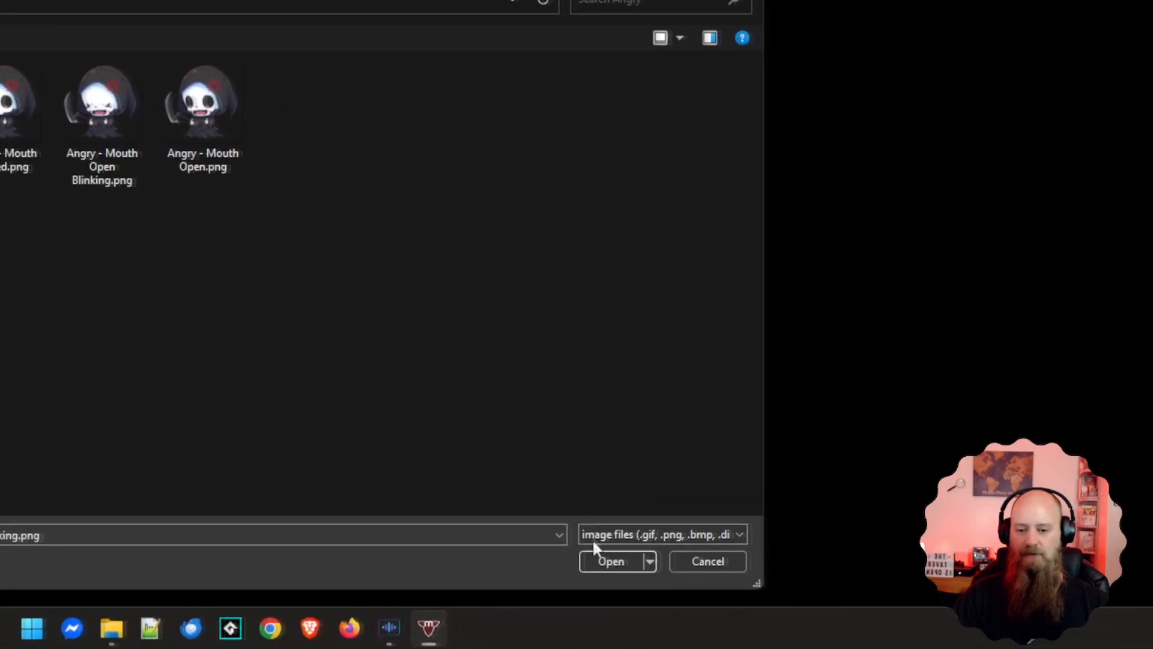
pyautogui.click(601, 557)
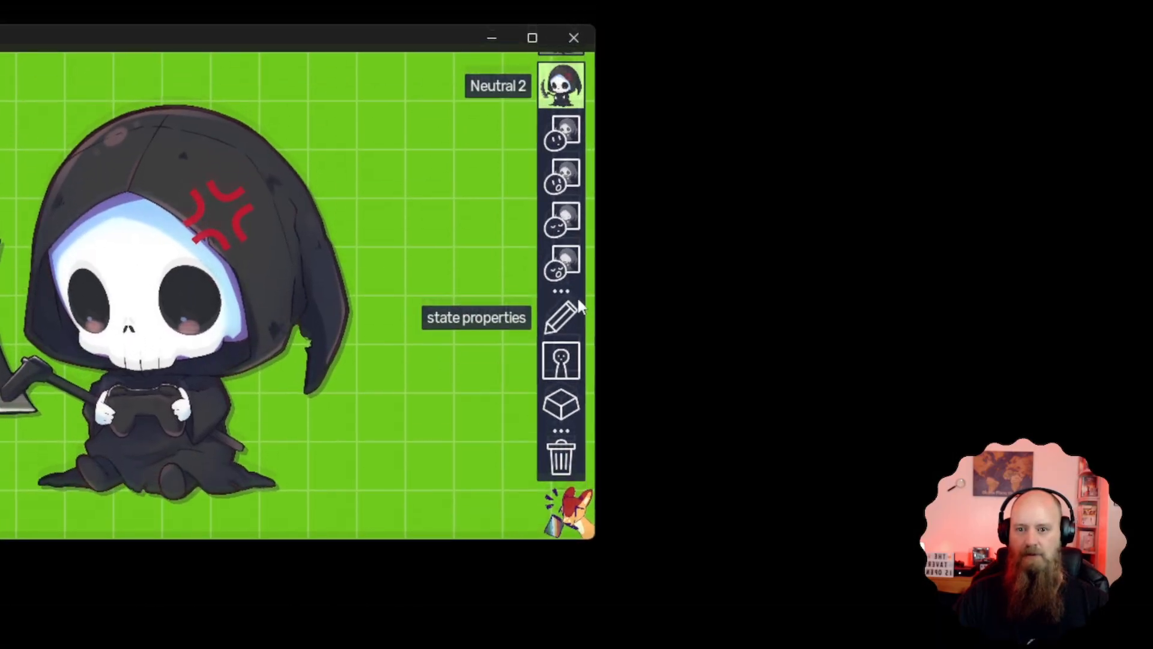
# Replace the open mouth blinking image of the Neutral 2 state with Angry - Mouth Open Blinking.png
pyautogui.click(565, 311)
pyautogui.click(473, 288)
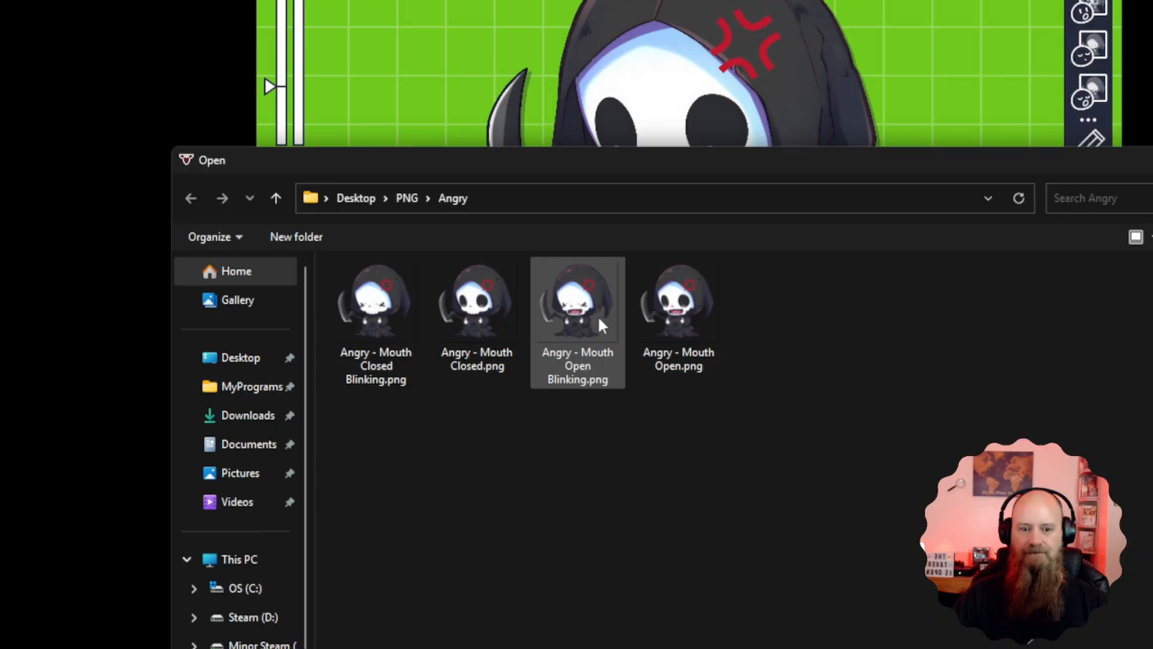
pyautogui.click(597, 315)
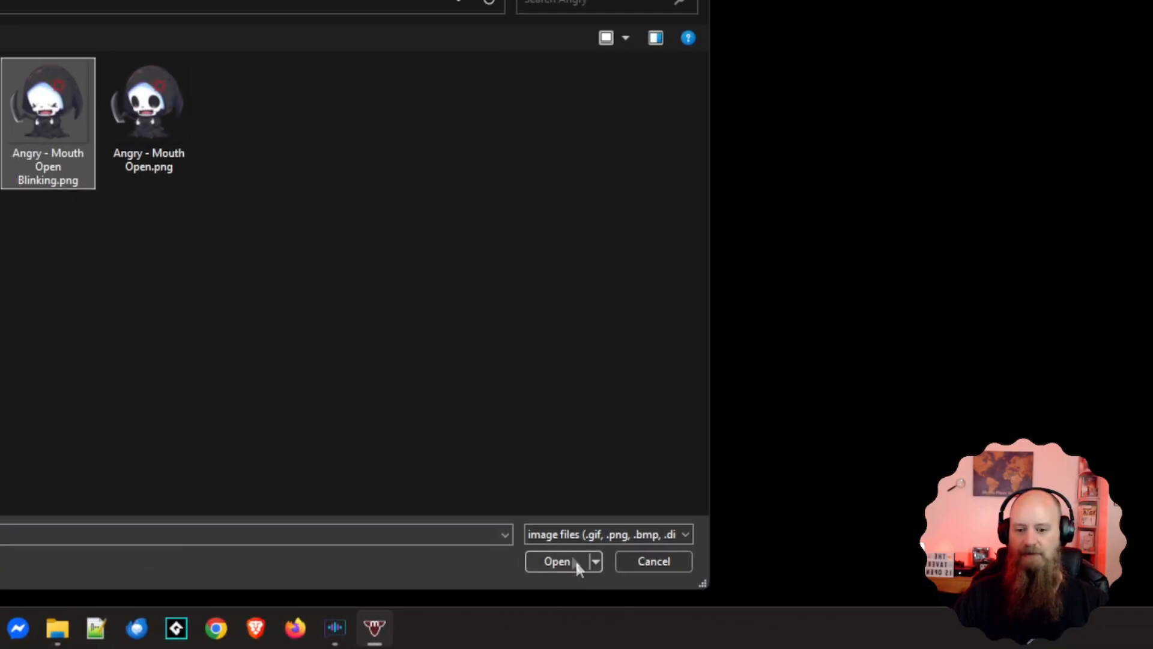
pyautogui.click(560, 560)
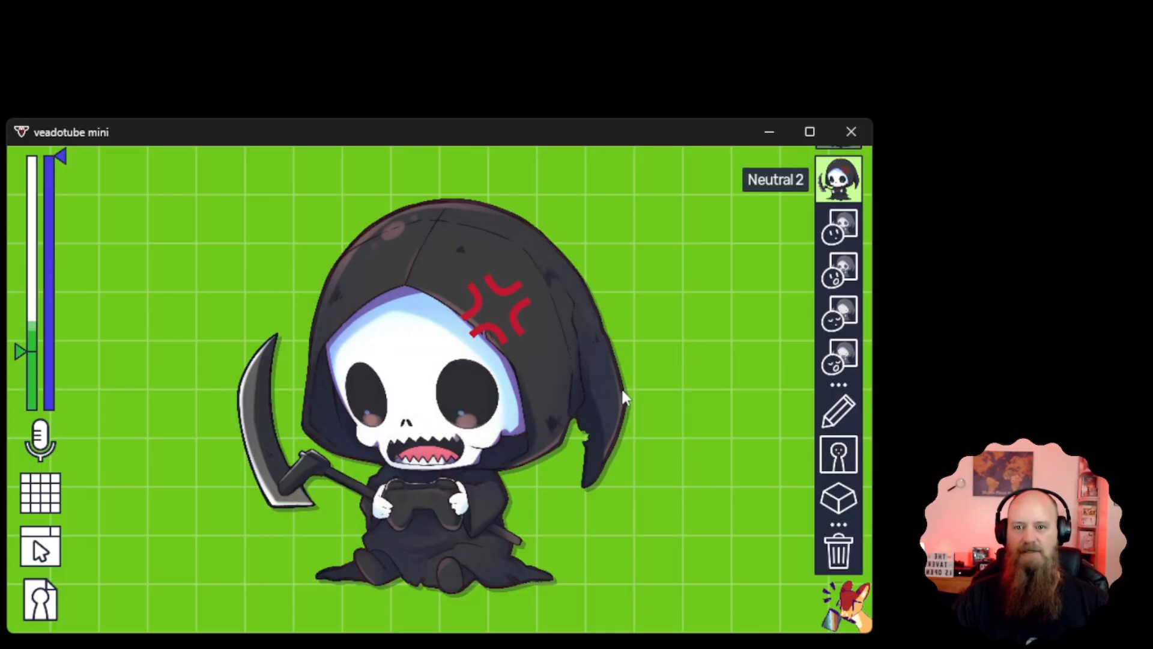
# Rename the Neutral 2 state as Angry in its state properties
pyautogui.click(848, 405)
pyautogui.moveTo(708, 379); pyautogui.dragTo(494, 397)
pyautogui.write('Angry')
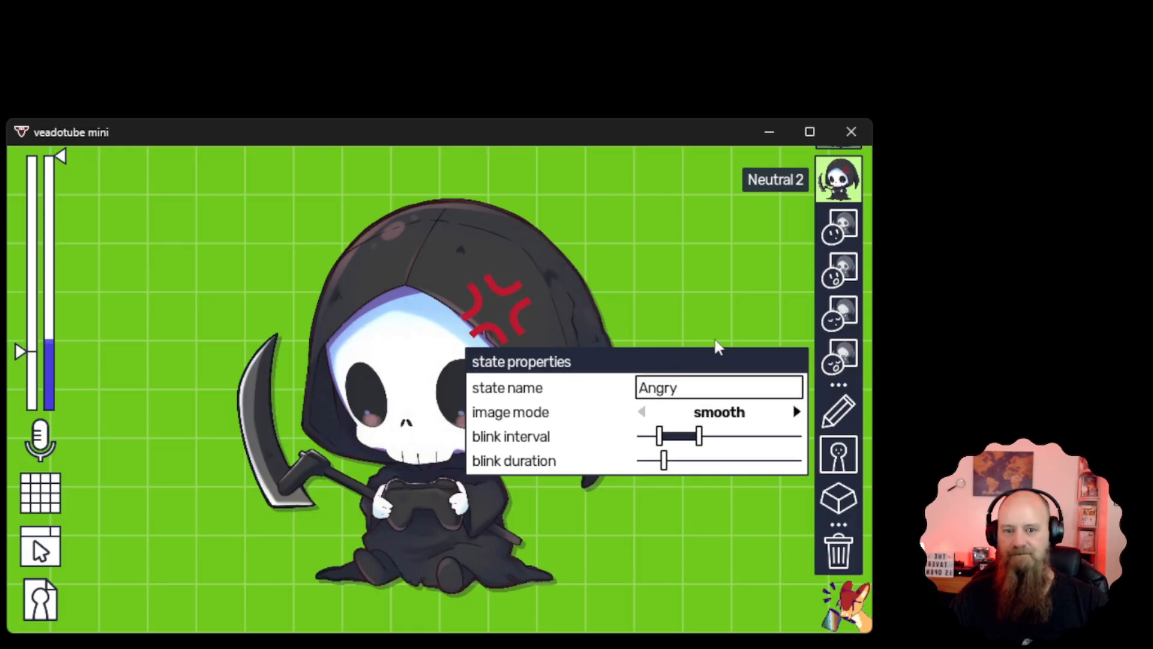
# Check the Neutral state's shortcut and assign Ctrl + 1 as the shortcut for the Happy state
pyautogui.click(841, 506)
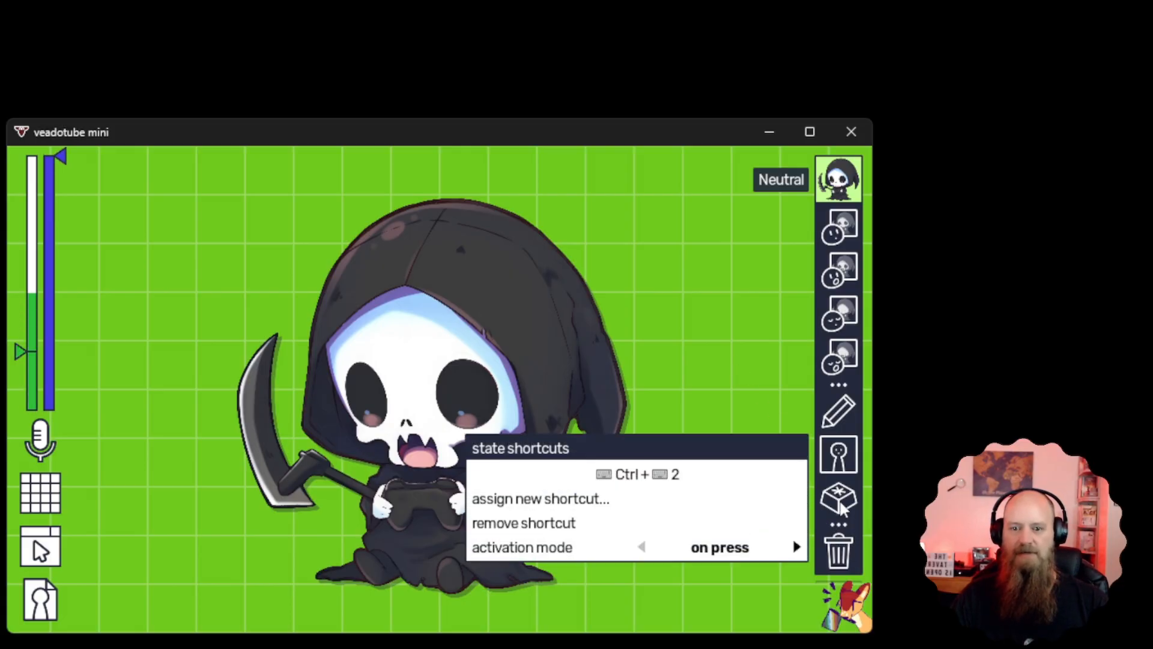
pyautogui.click(635, 504)
pyautogui.hotkey('ctrl', '1')
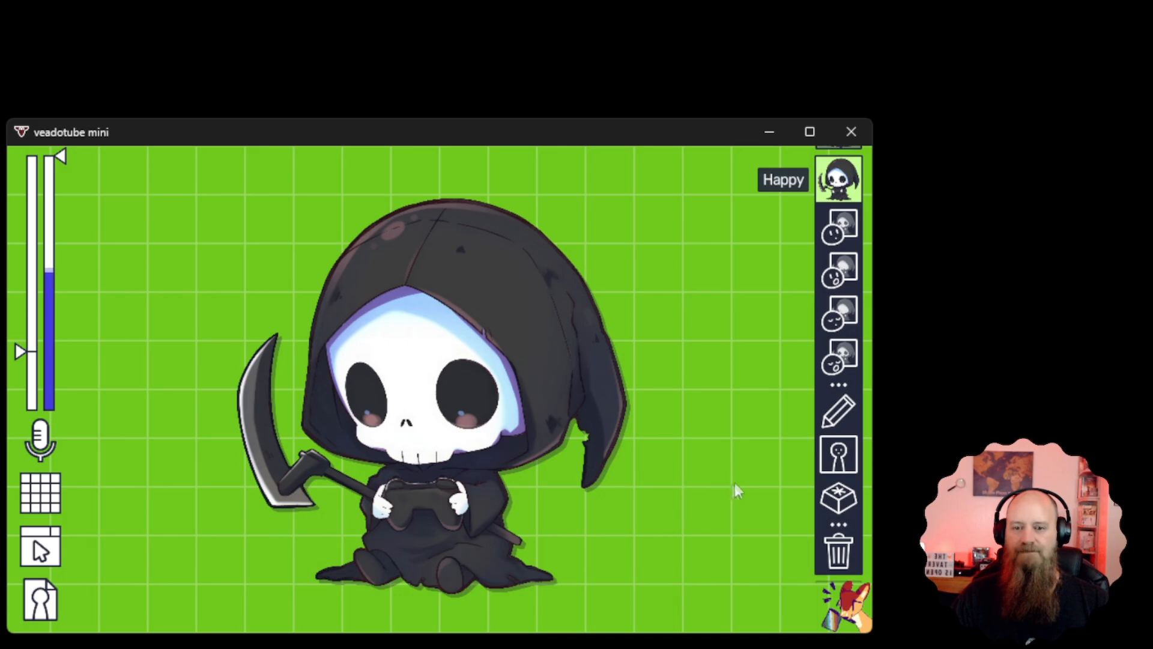
# Switch to the Angry state, assign Ctrl + 3 as its shortcut and check the assignment
pyautogui.click(840, 186)
pyautogui.click(839, 287)
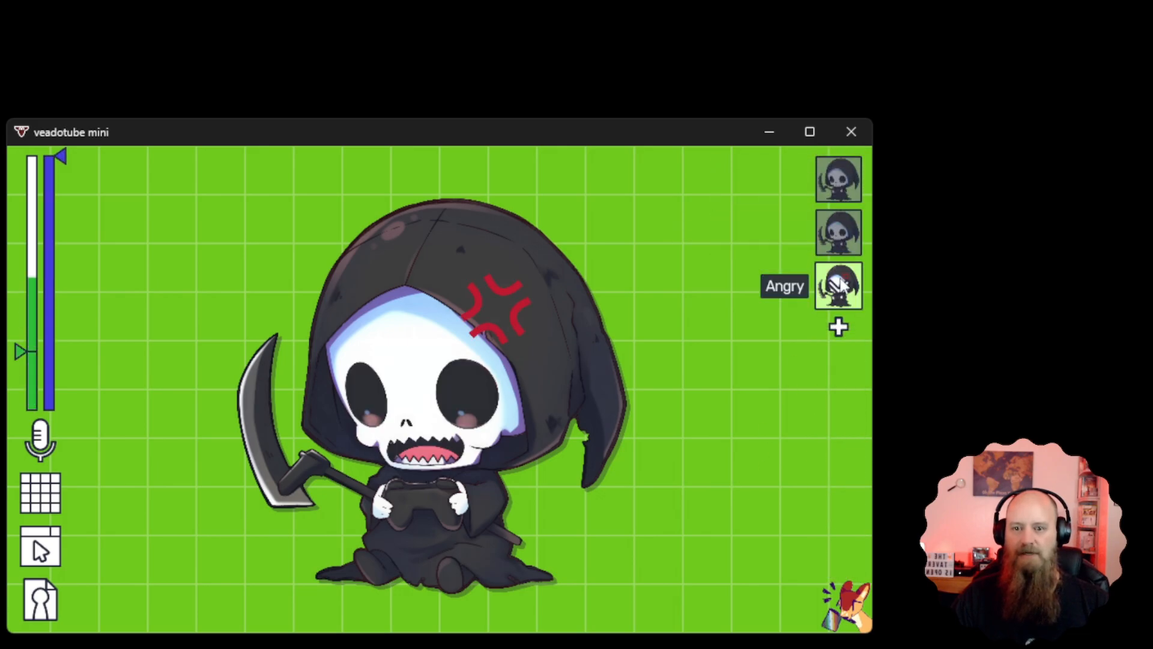
pyautogui.click(839, 288)
pyautogui.click(839, 454)
pyautogui.click(642, 509)
pyautogui.hotkey('ctrl', '3')
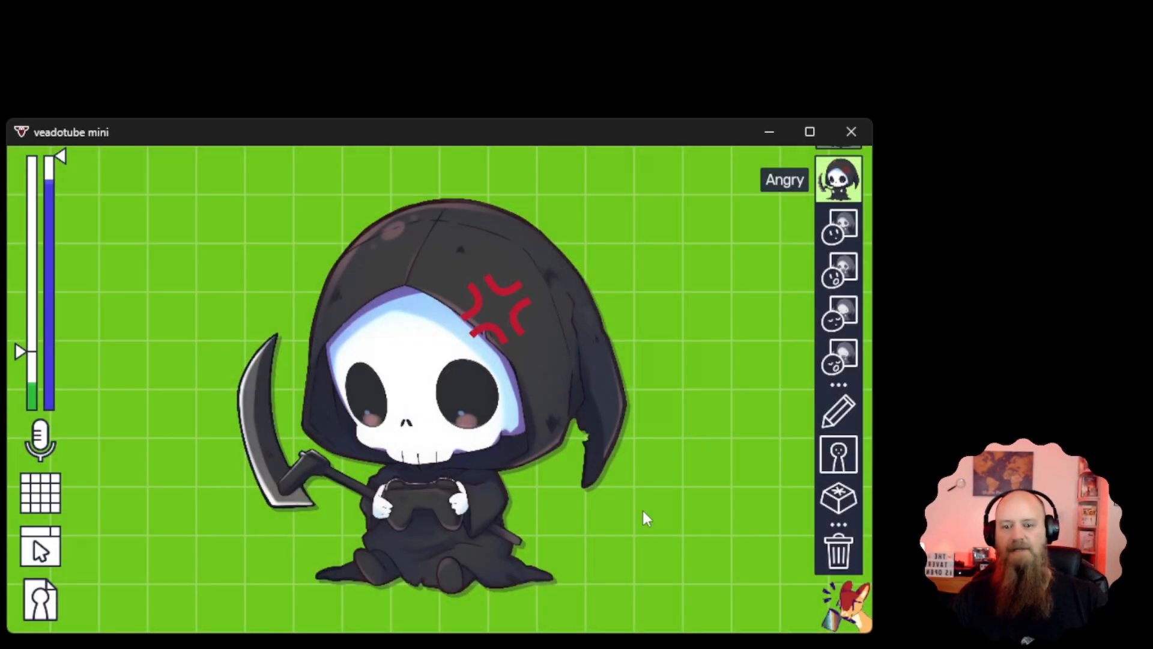
pyautogui.click(836, 500)
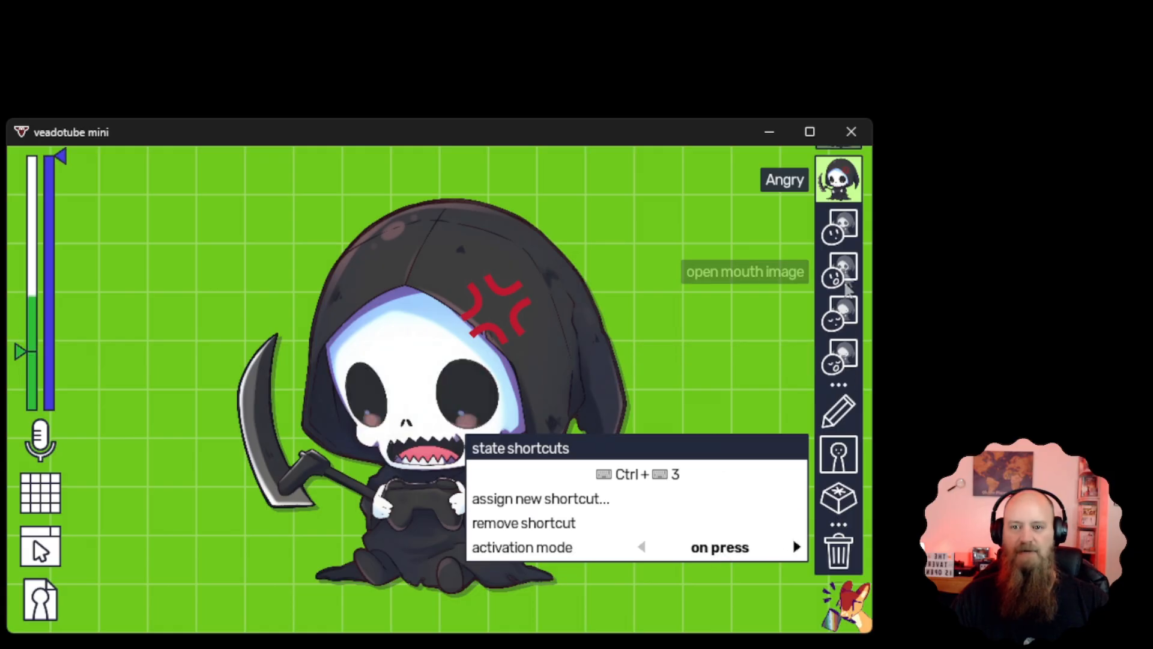
# Check which shortcut is assigned to the Happy state
pyautogui.click(839, 179)
pyautogui.click(840, 240)
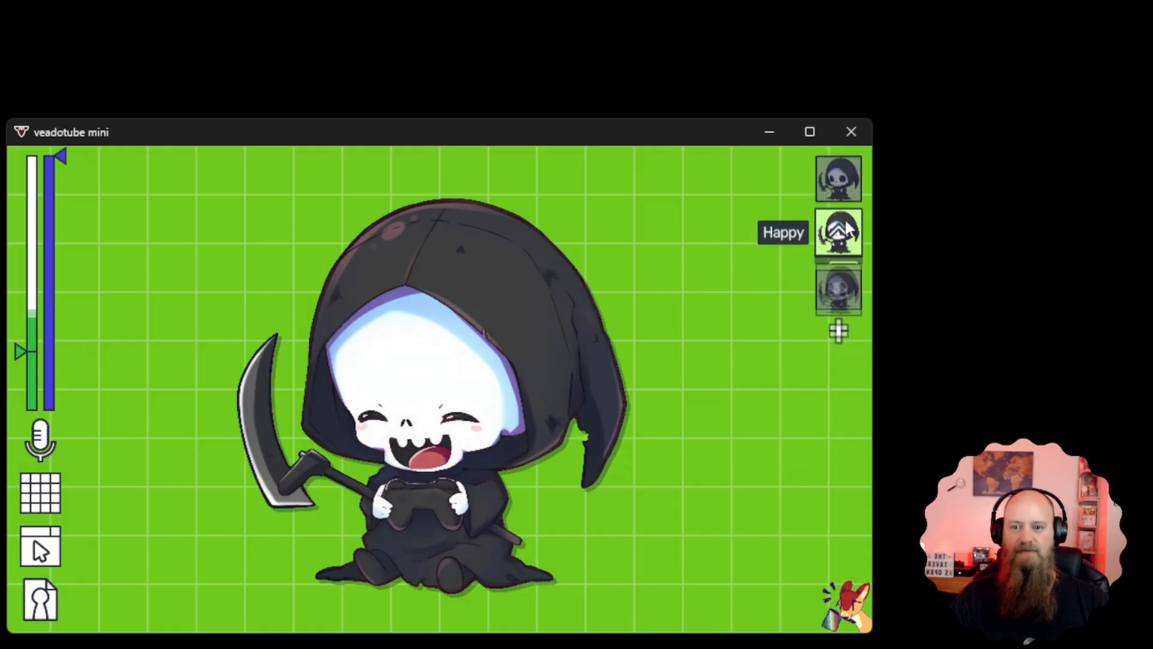
pyautogui.click(839, 237)
pyautogui.click(839, 498)
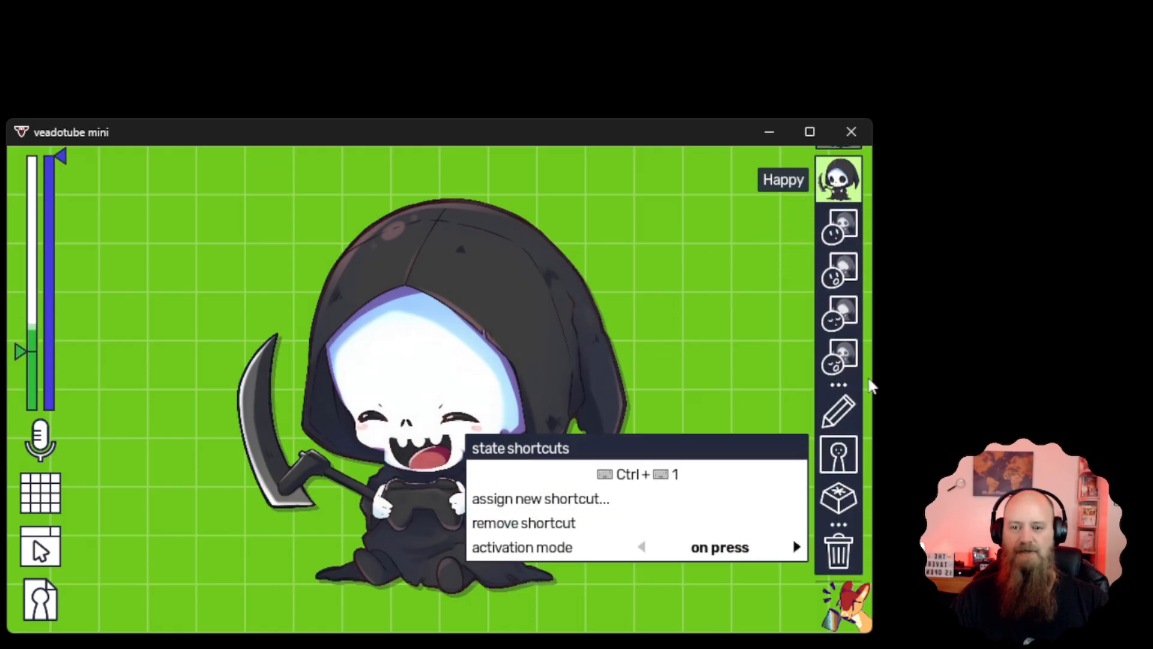
pyautogui.click(847, 183)
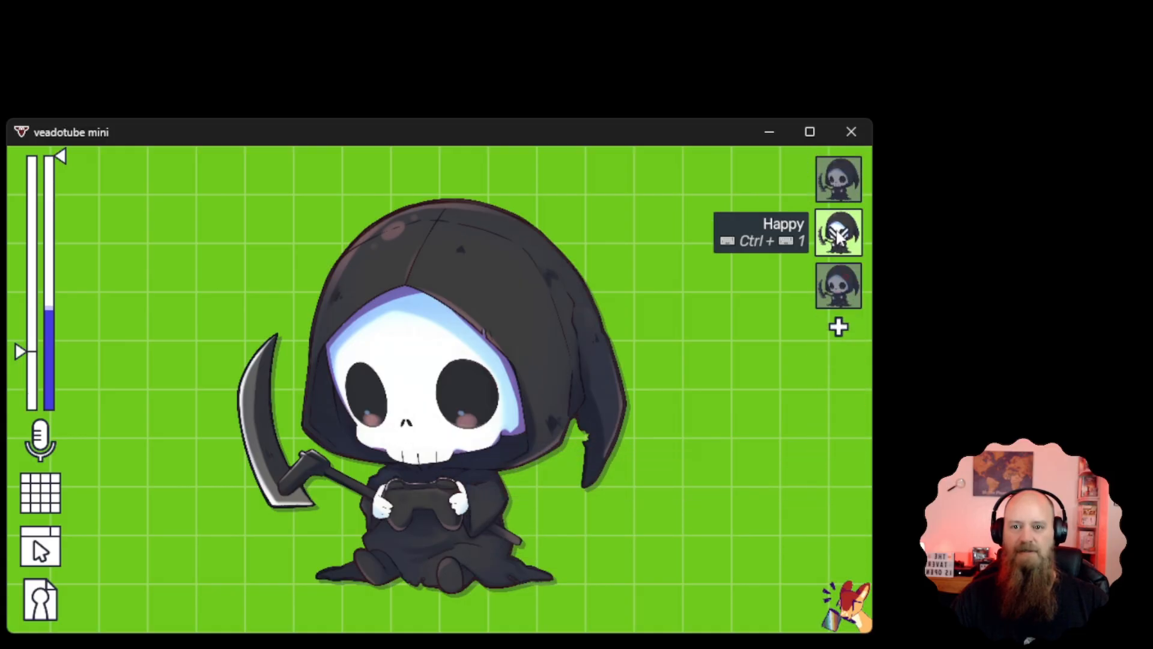
# Look through the activation modes of the Neutral state's shortcut
pyautogui.click(845, 186)
pyautogui.click(844, 193)
pyautogui.click(839, 499)
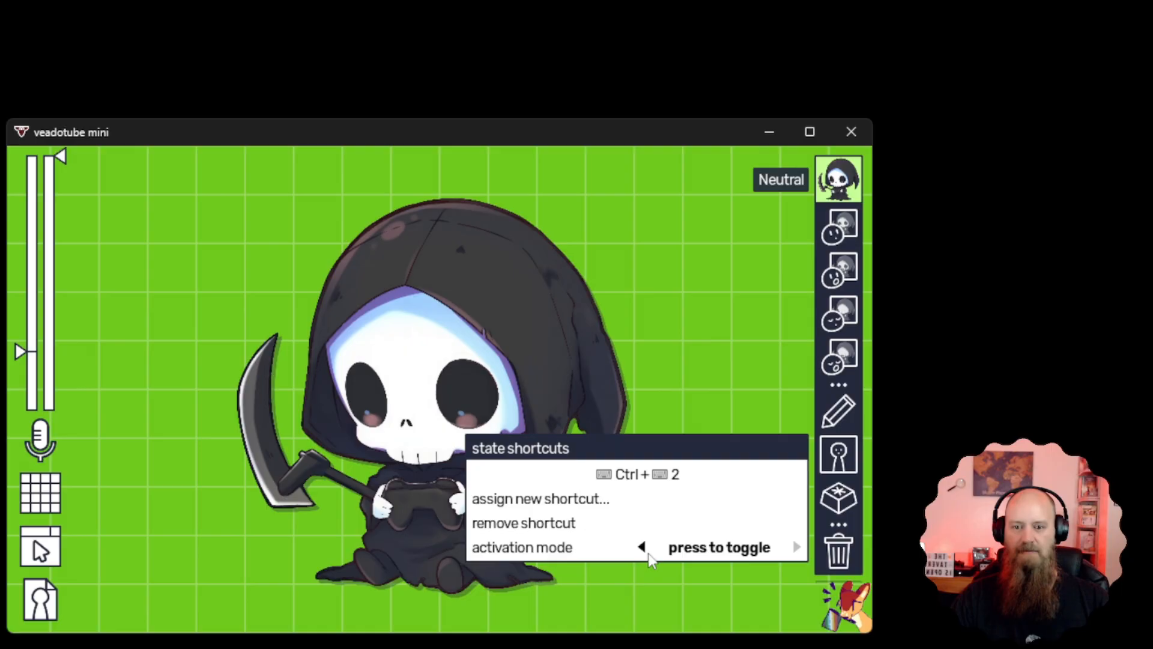
pyautogui.click(642, 547)
pyautogui.click(643, 548)
pyautogui.click(642, 547)
pyautogui.click(838, 192)
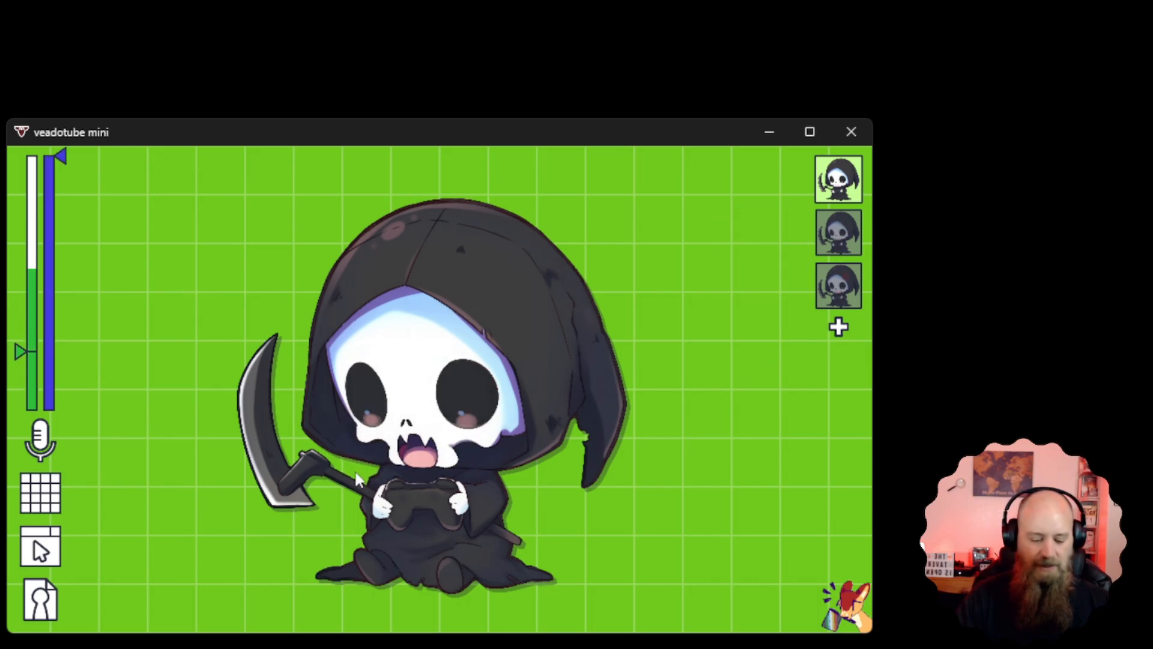
# Test the assigned shortcuts by switching the avatar between the Happy, Neutral and Angry states
pyautogui.hotkey('ctrl', '1')
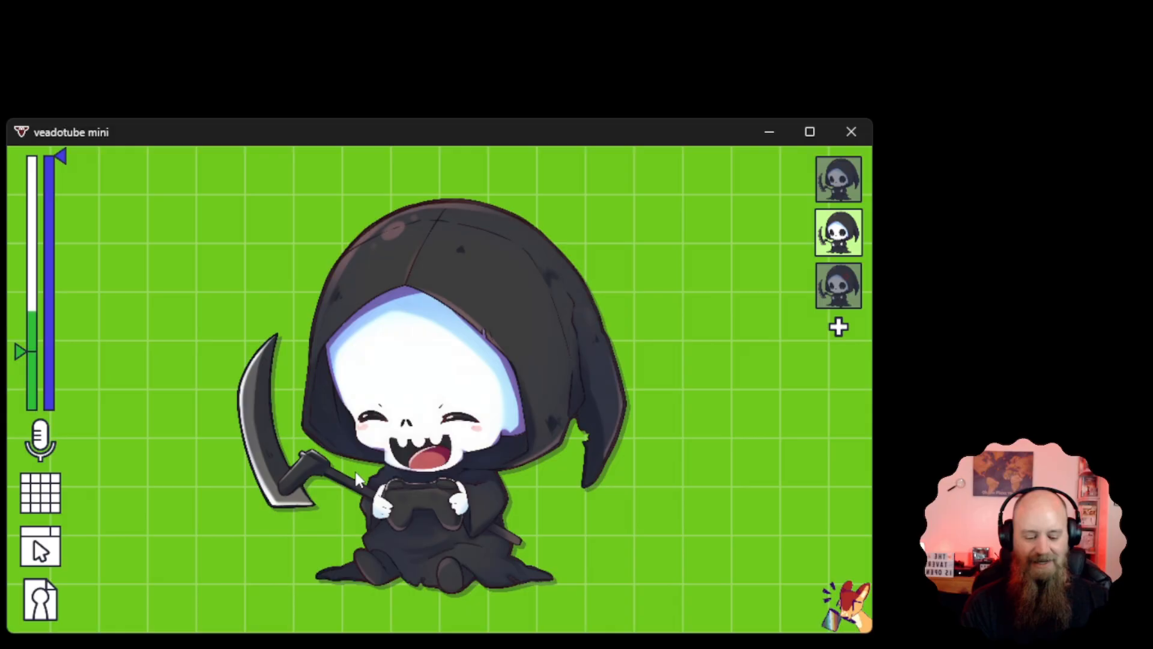
pyautogui.press('1')
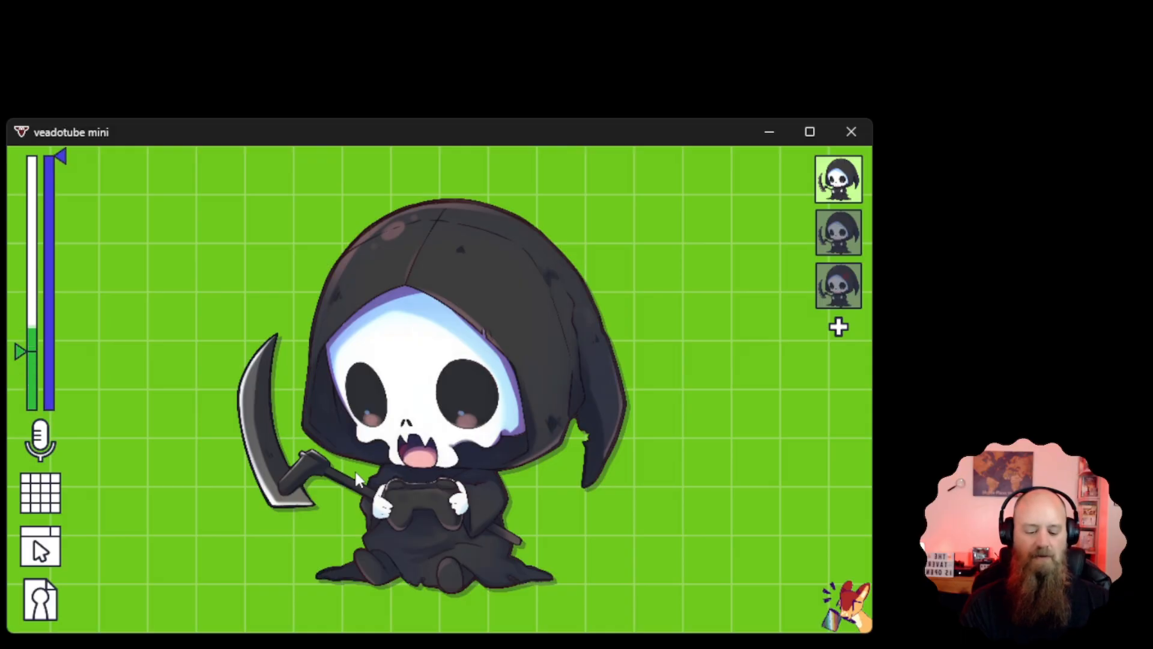
pyautogui.press('3')
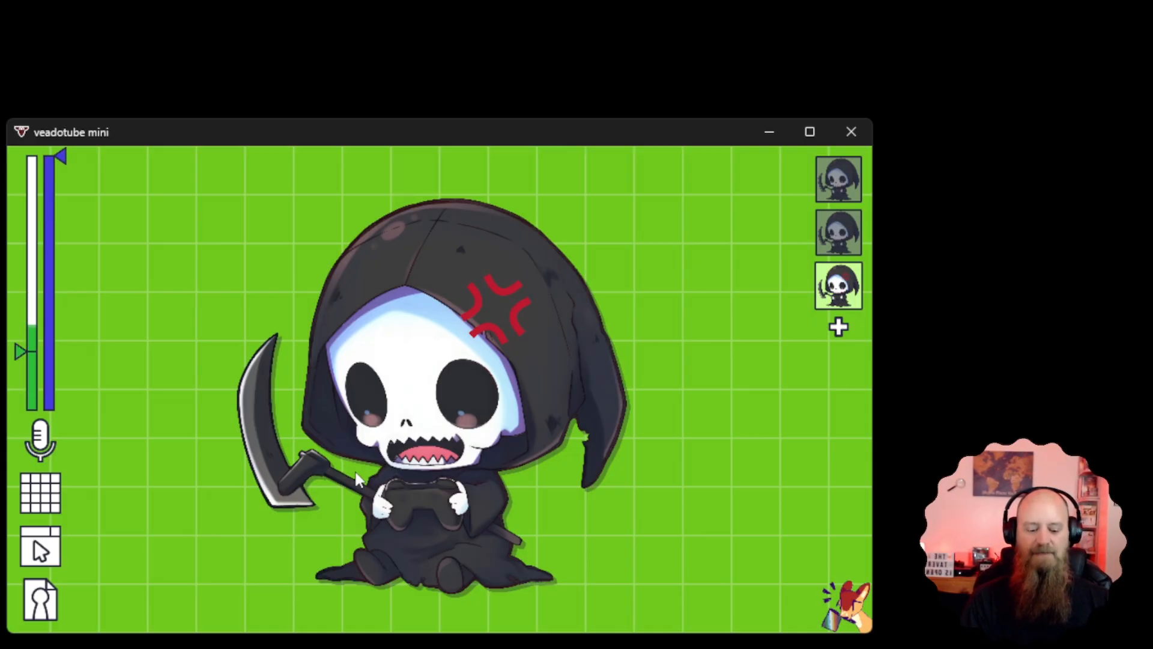
pyautogui.press('2')
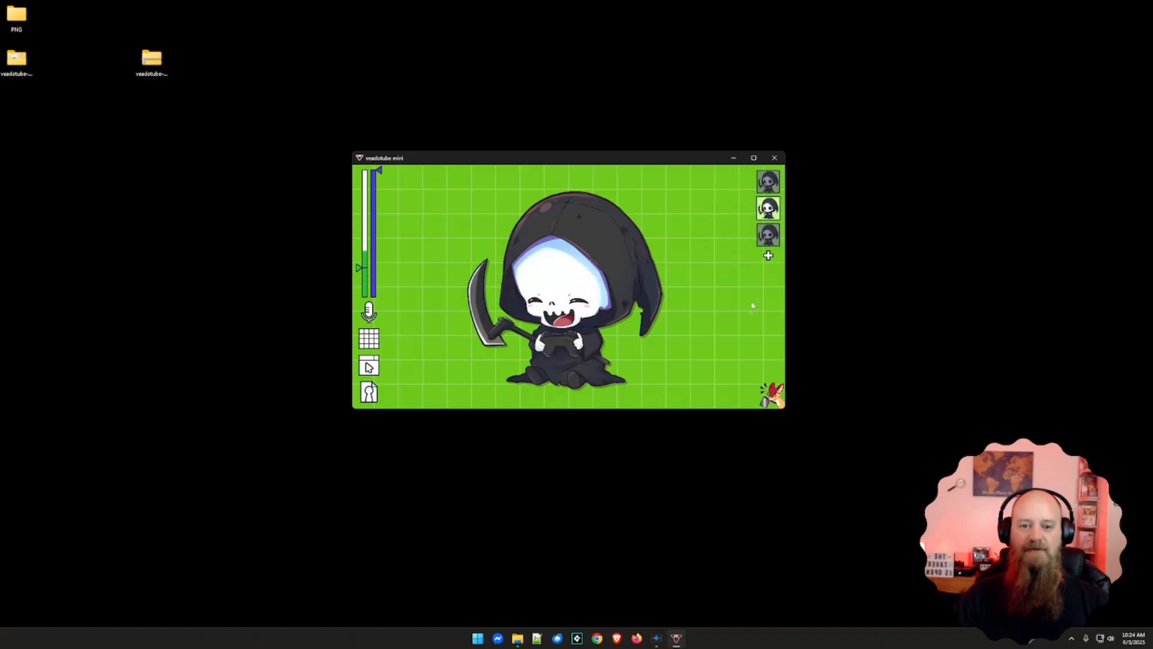
pyautogui.hotkey('ctrl', '1')
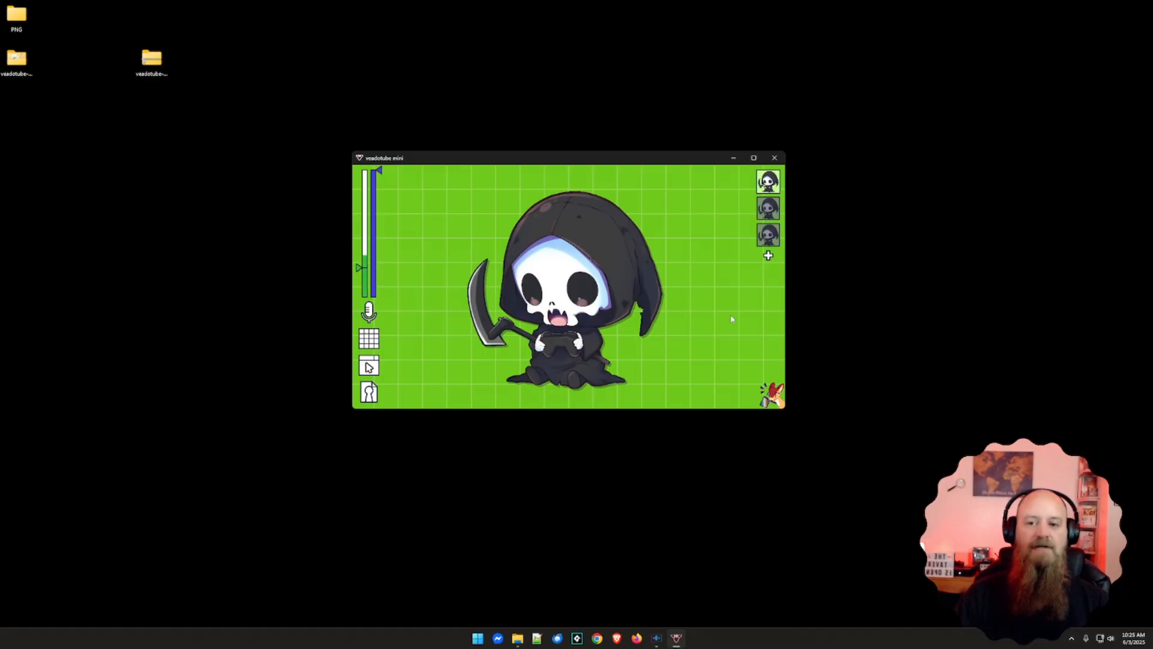
# Copy the Neutral state and replace the new copy's closed mouth image with 1.png from MyPrograms > OBS-Grafix > Avatars > Discord
pyautogui.click(769, 257)
pyautogui.click(769, 265)
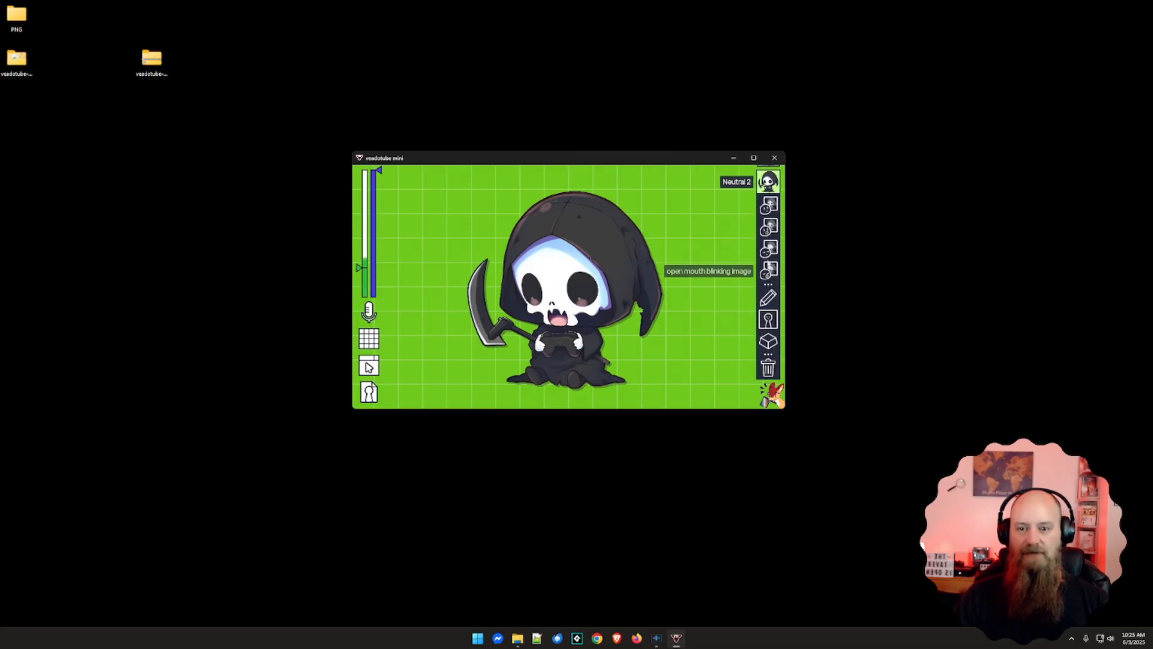
pyautogui.click(770, 208)
pyautogui.click(708, 194)
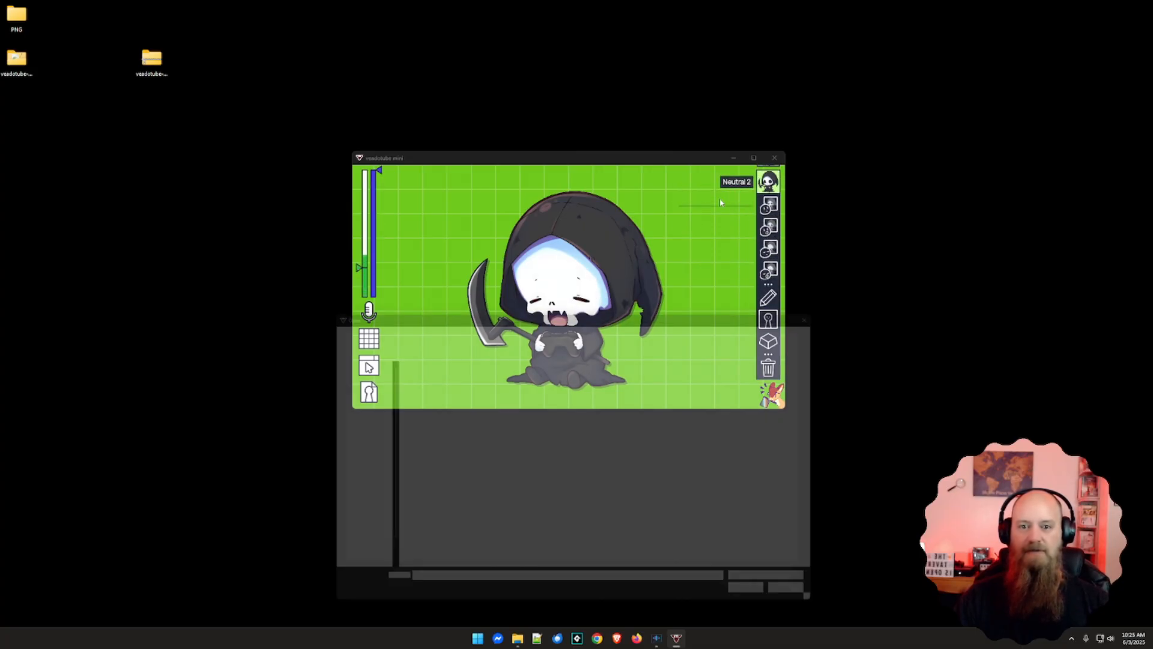
pyautogui.click(352, 418)
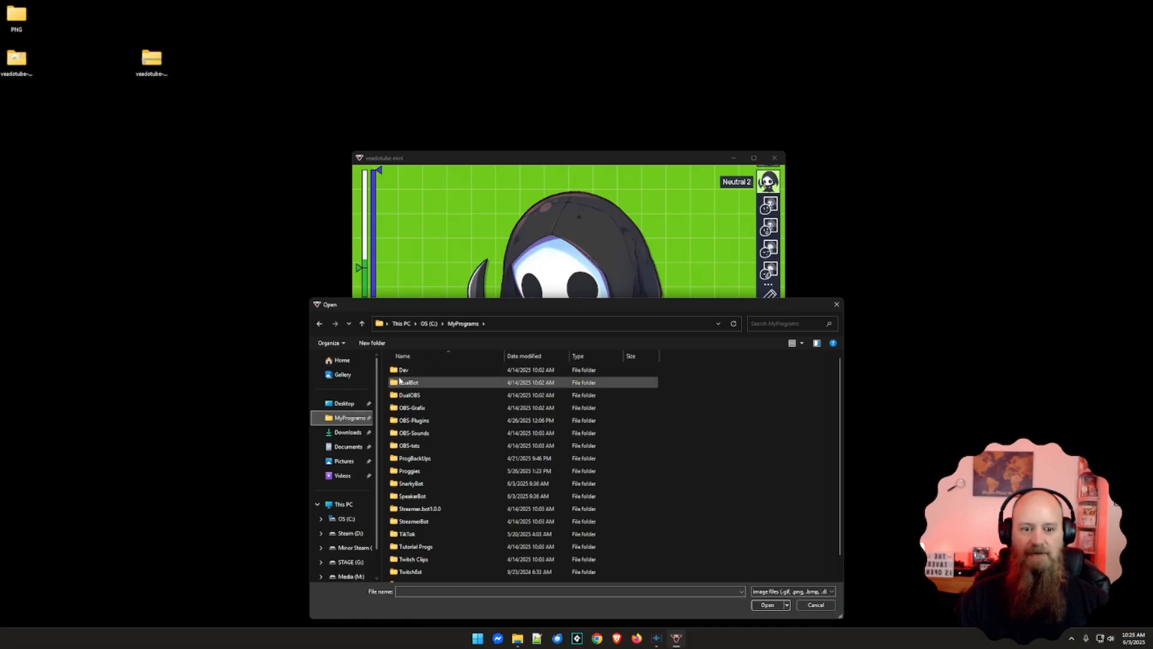
pyautogui.doubleClick(413, 407)
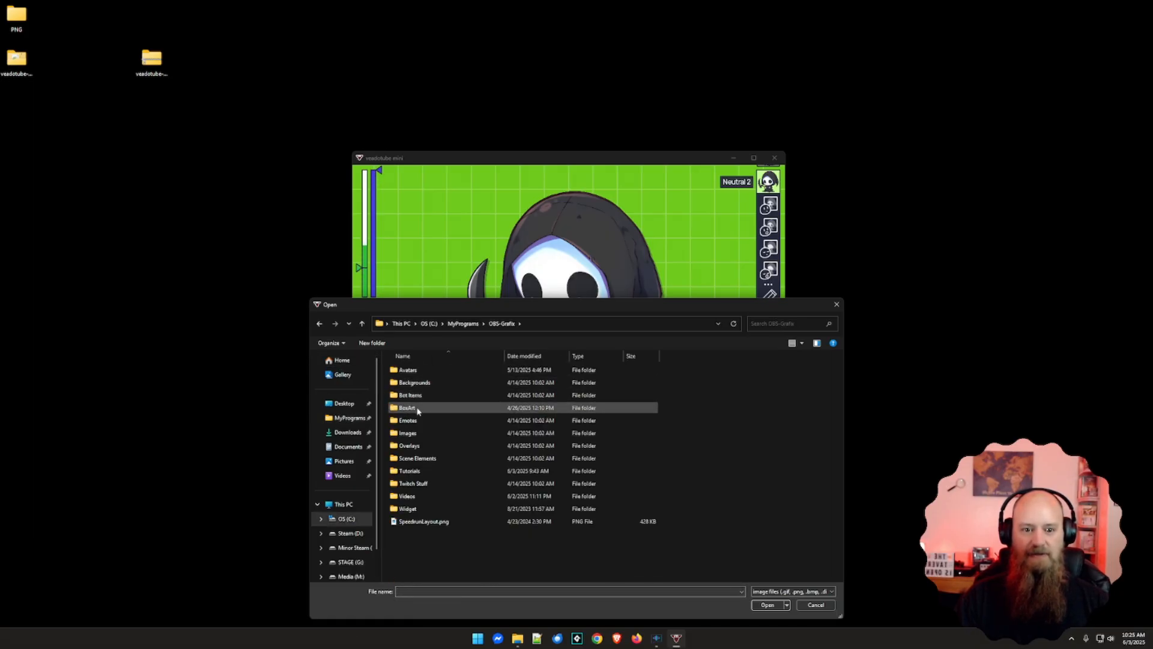
pyautogui.click(414, 371)
pyautogui.doubleClick(415, 373)
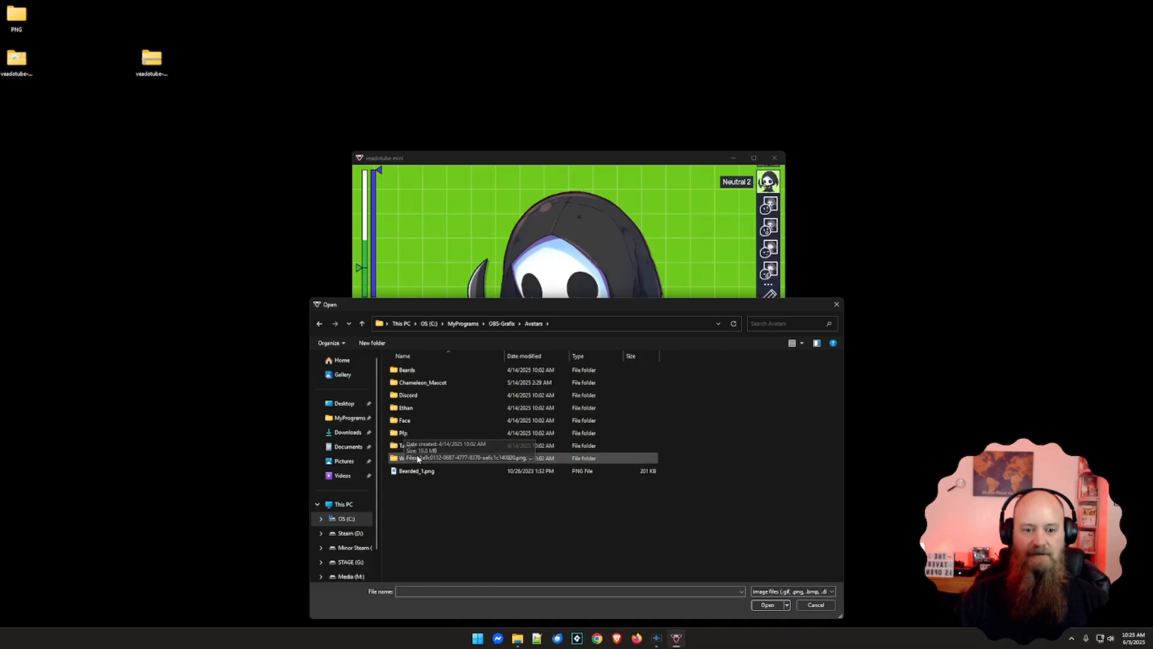
pyautogui.doubleClick(414, 396)
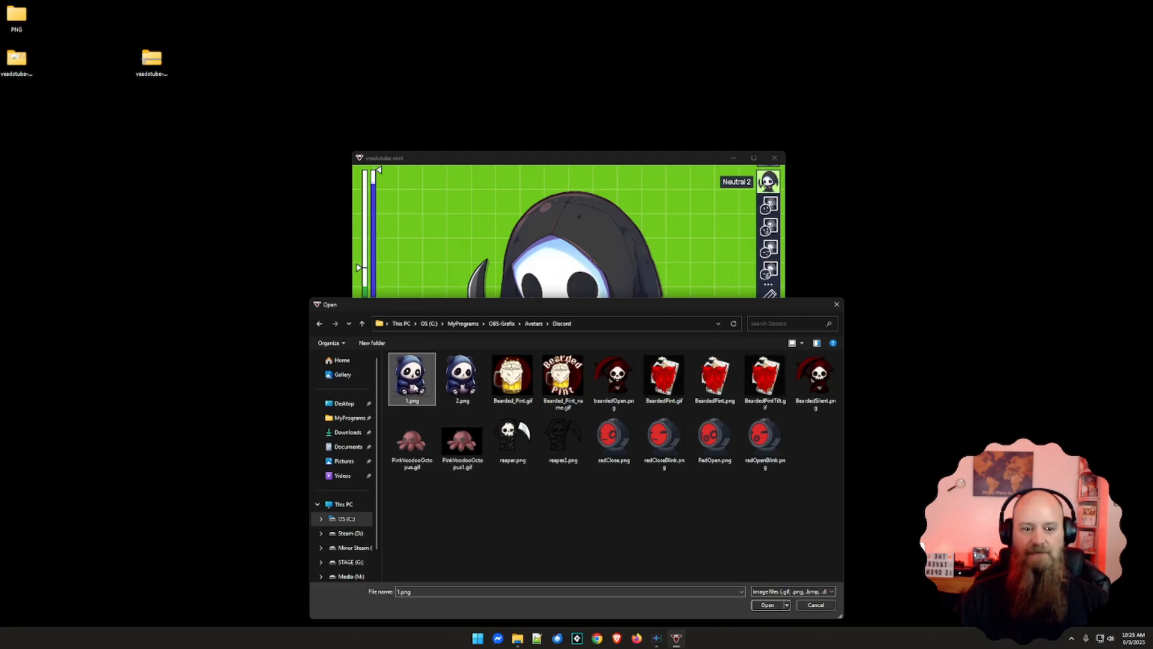
pyautogui.click(763, 605)
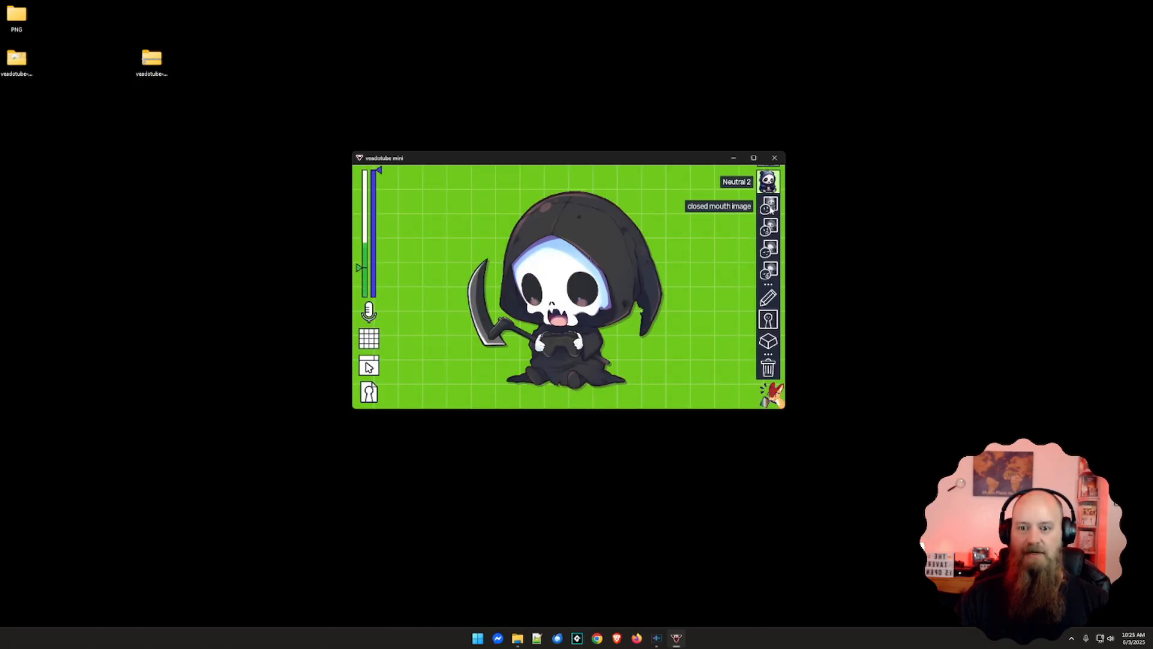
# Rename the copied Neutral 2 state as panda in its state properties and reopen the state's options
pyautogui.click(771, 300)
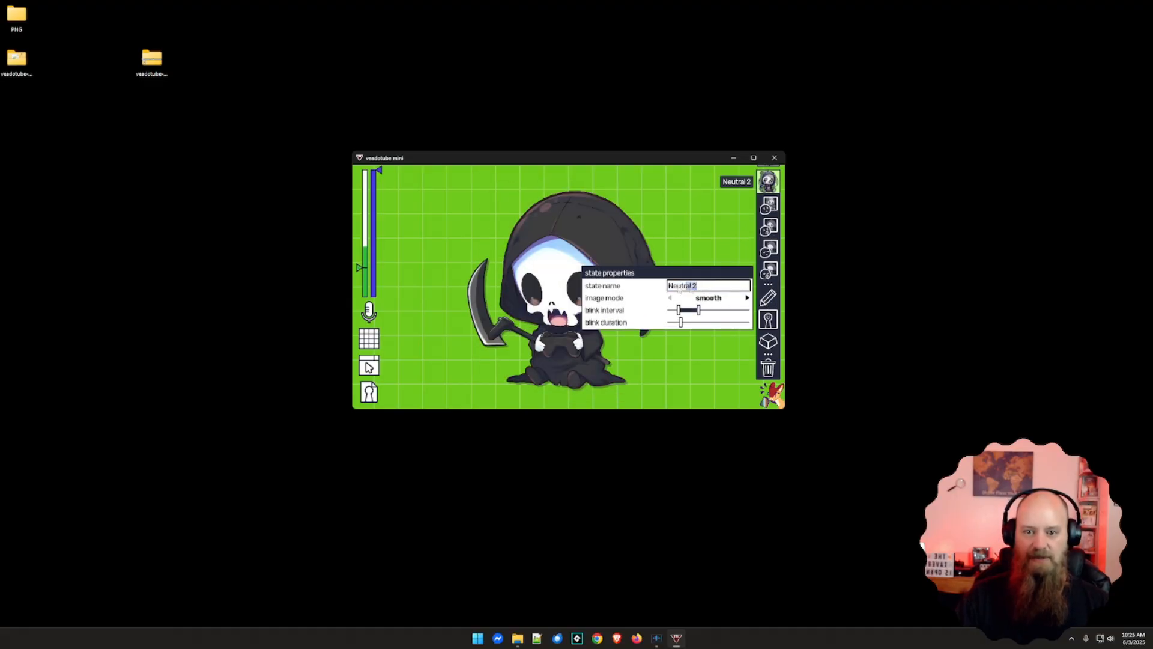
pyautogui.write('pn')
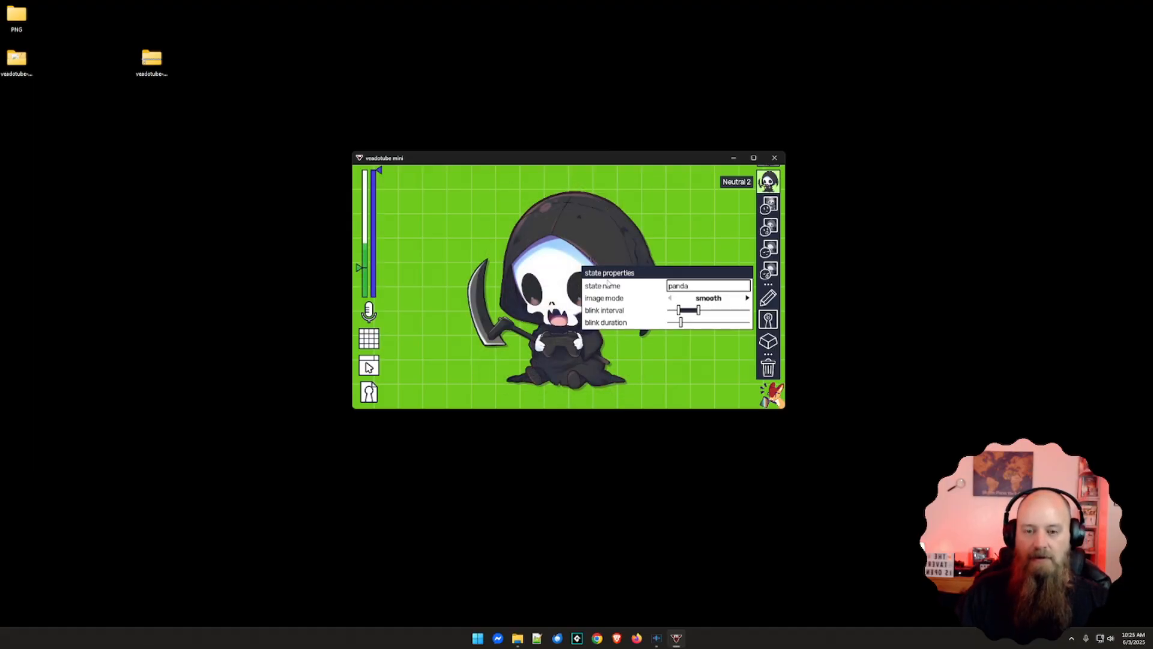
pyautogui.click(657, 242)
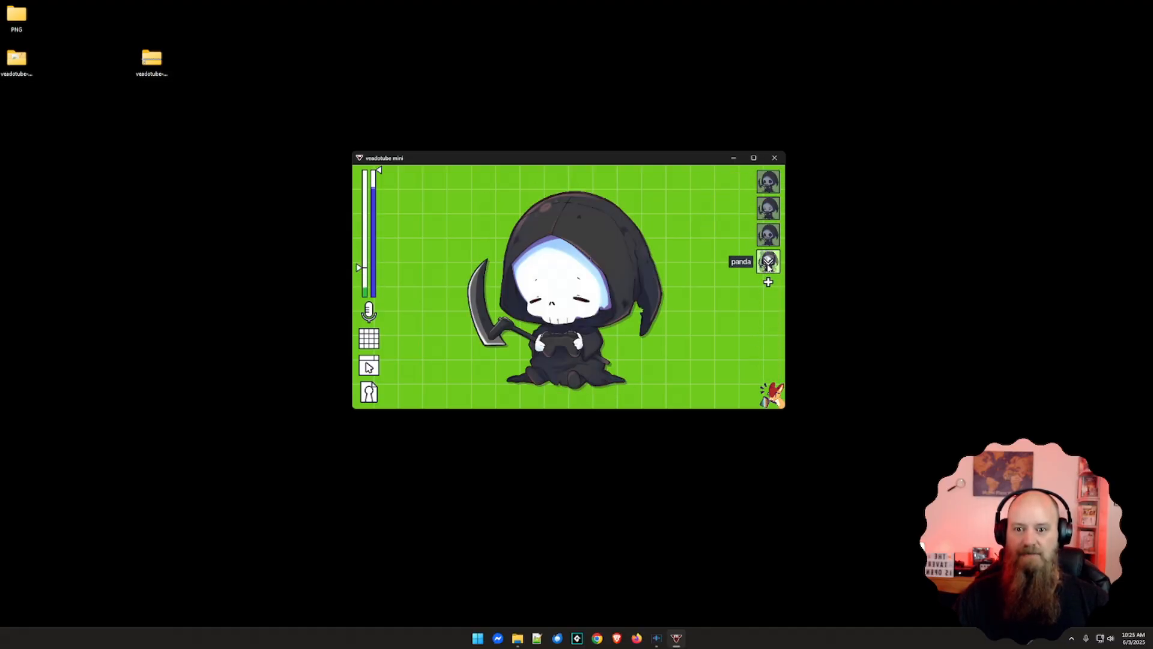
pyautogui.click(768, 263)
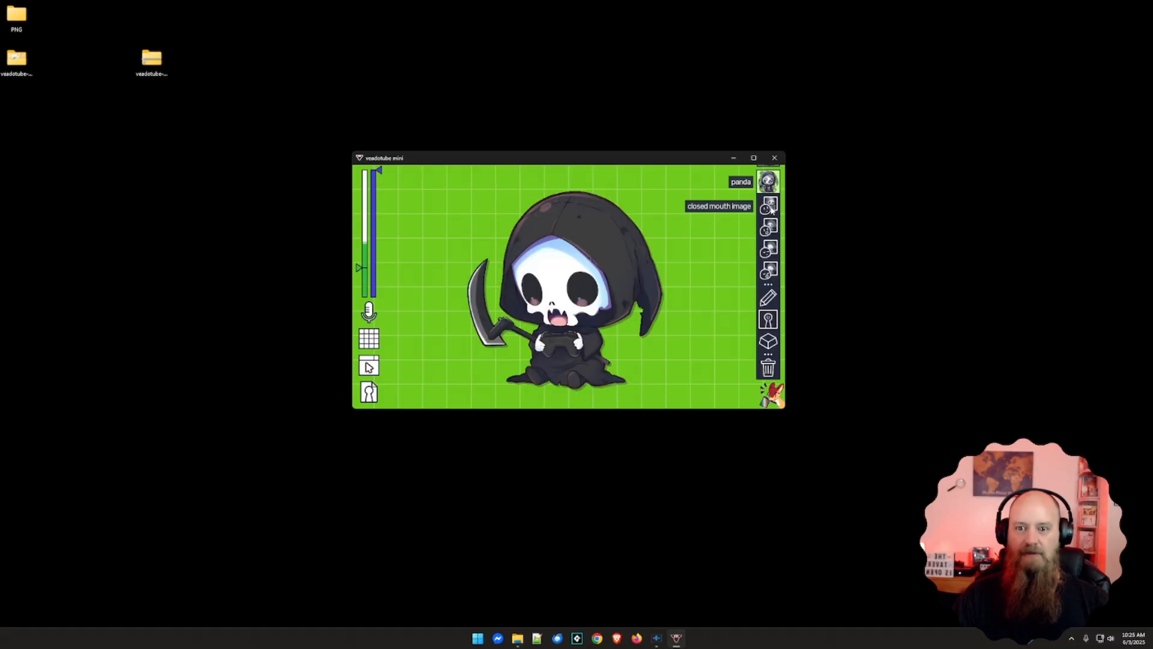
# Replace the panda state's open mouth image with 2.png from the Discord avatars folder
pyautogui.click(770, 228)
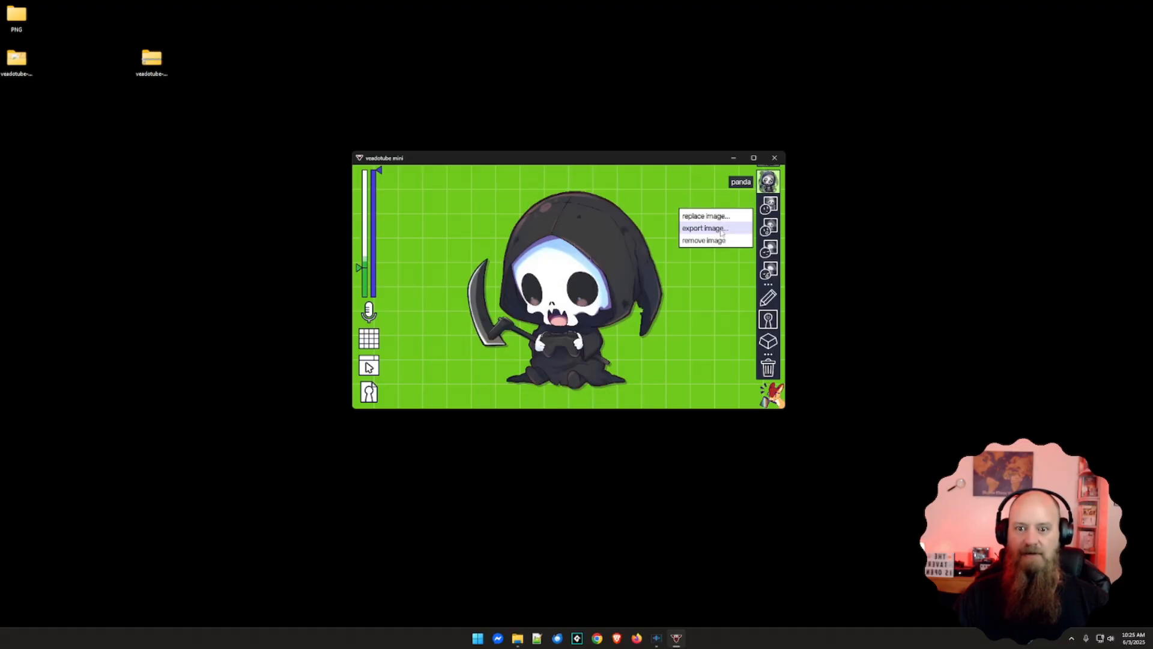
pyautogui.click(705, 215)
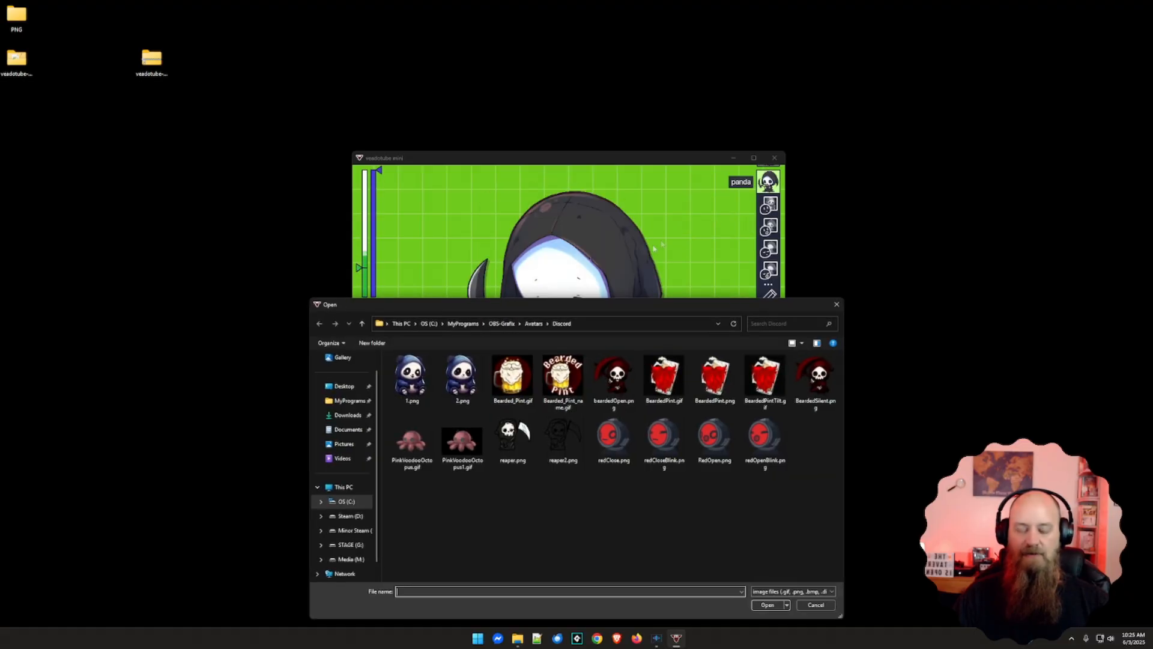
pyautogui.click(462, 378)
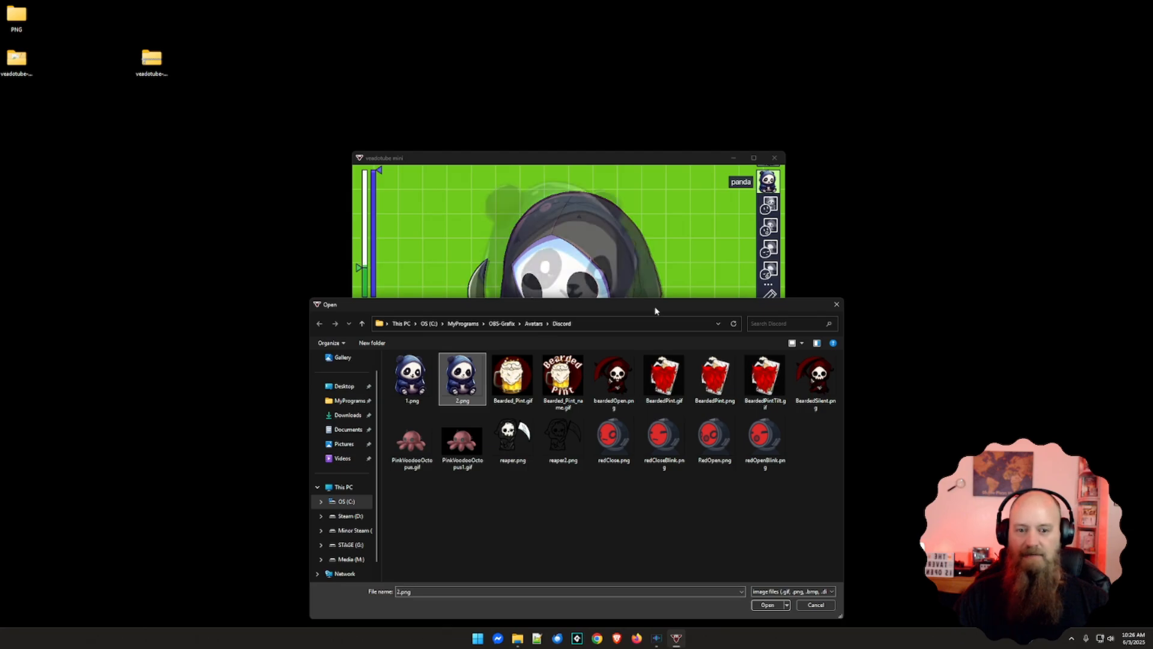
pyautogui.click(776, 606)
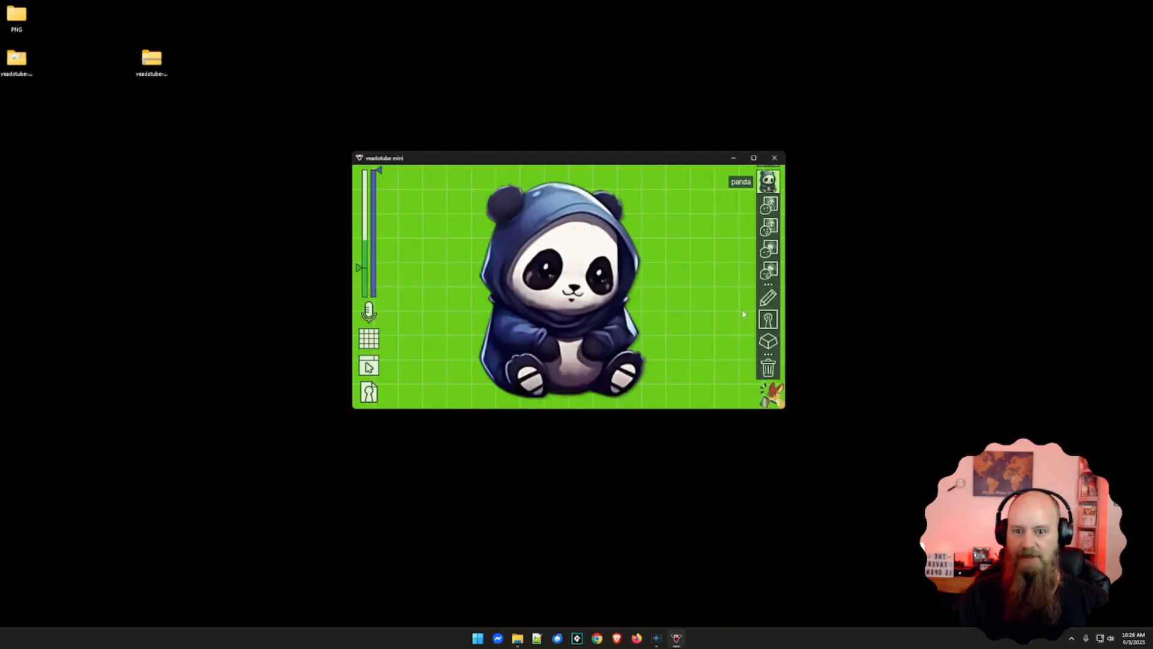
# Remove the closed mouth blinking and open mouth blinking images from the panda state
pyautogui.rightClick(770, 247)
pyautogui.click(704, 263)
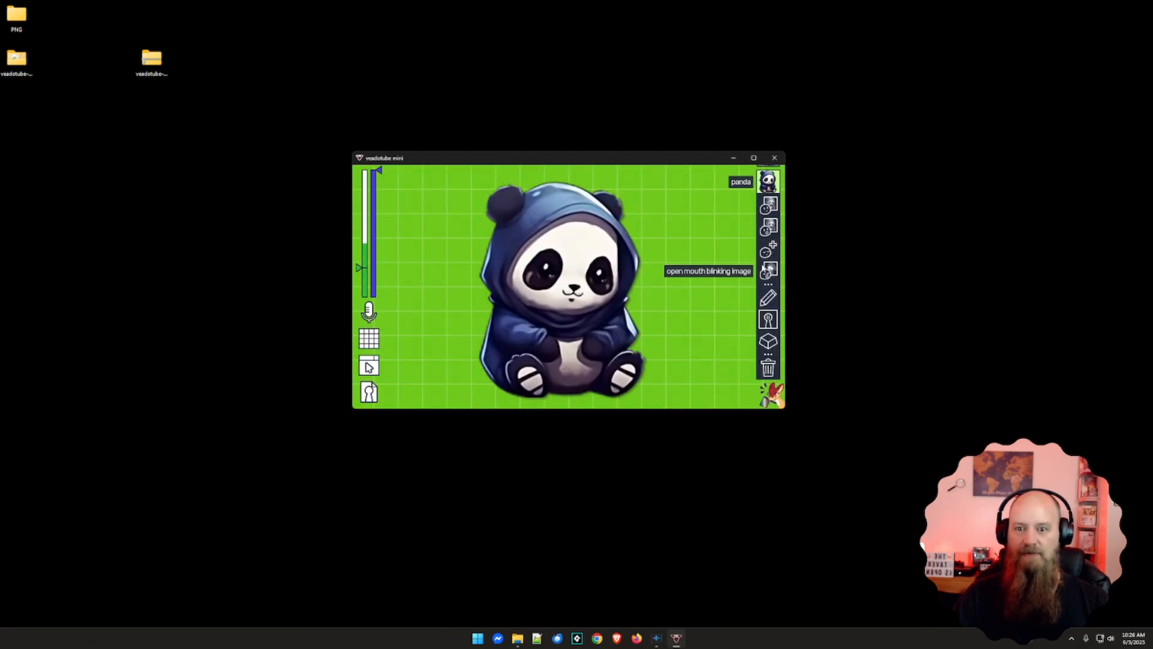
pyautogui.rightClick(769, 269)
pyautogui.click(733, 289)
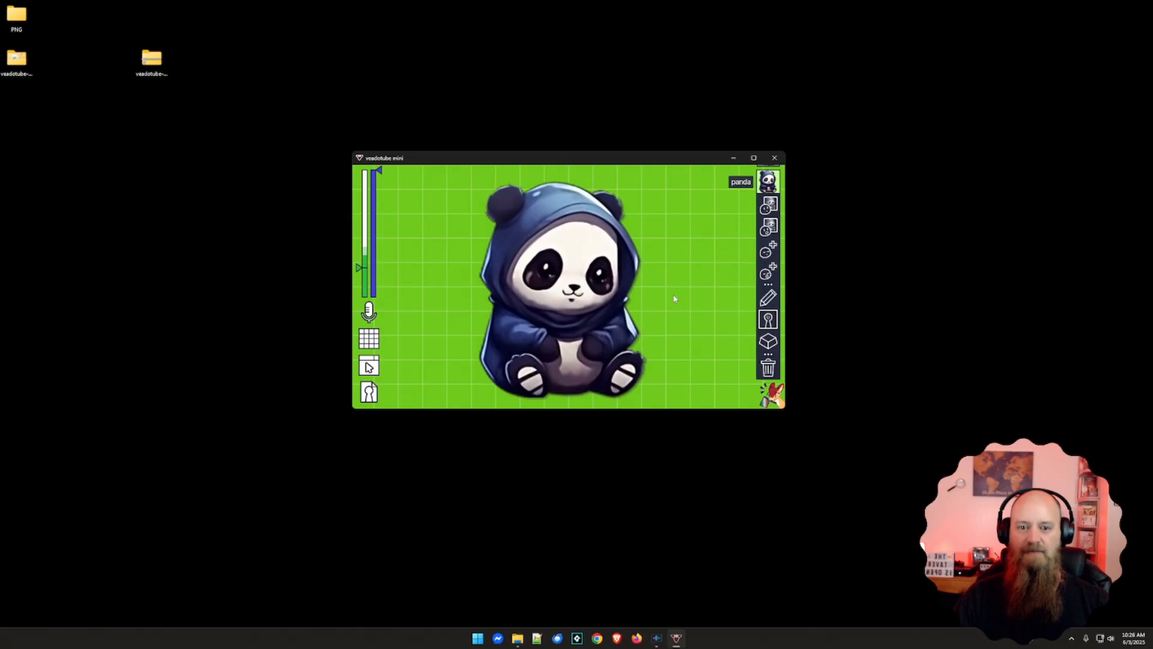
# Assign Ctrl+4 as the panda state's shortcut
pyautogui.moveTo(771, 207)
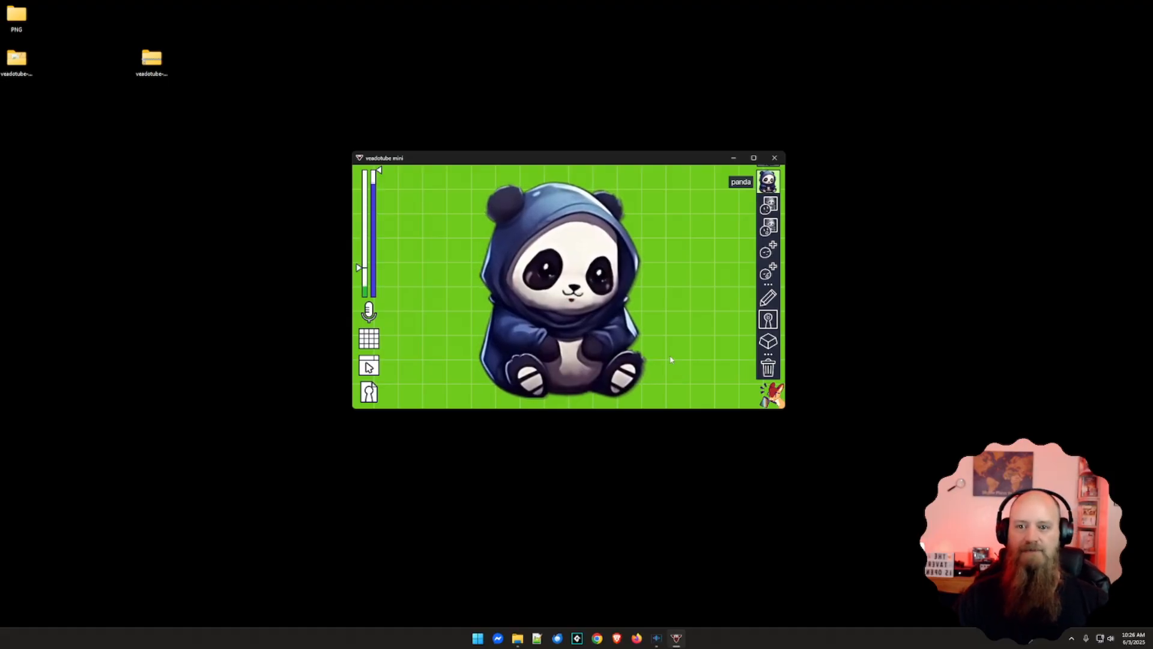
pyautogui.click(771, 329)
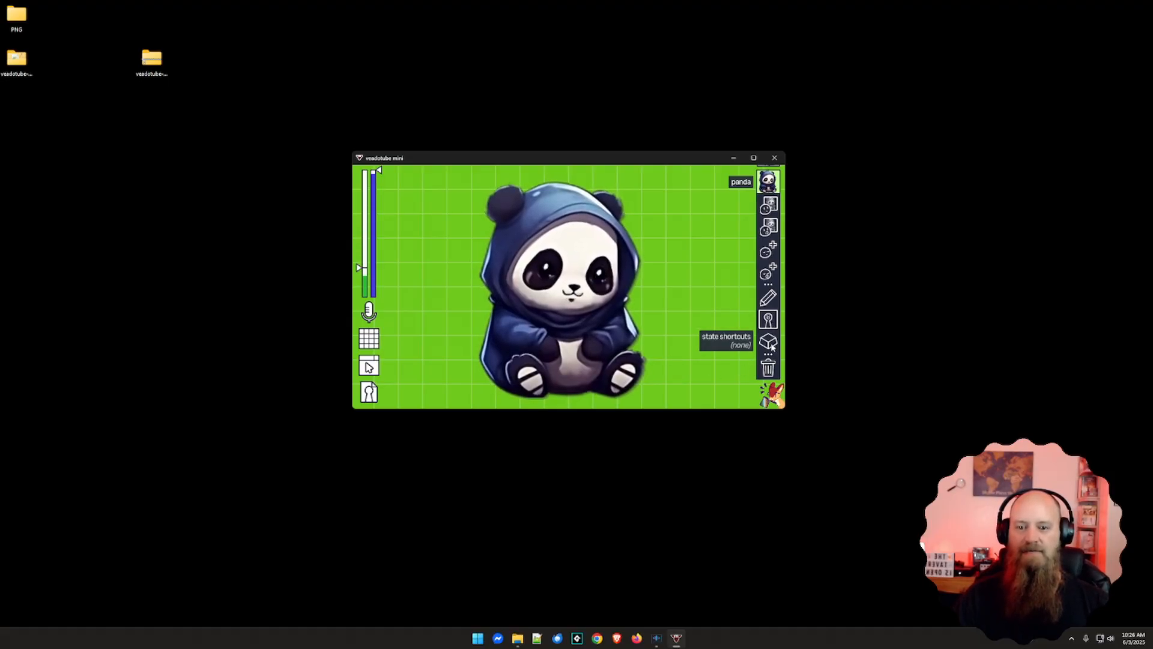
pyautogui.click(663, 348)
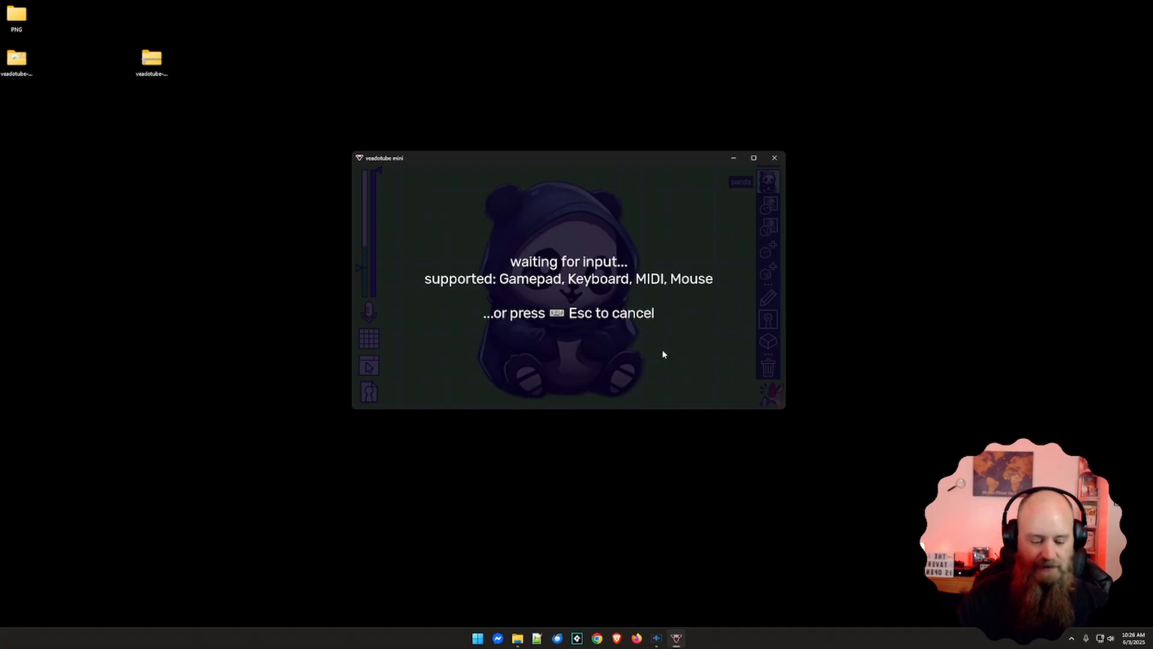
pyautogui.hotkey('ctrl', '4')
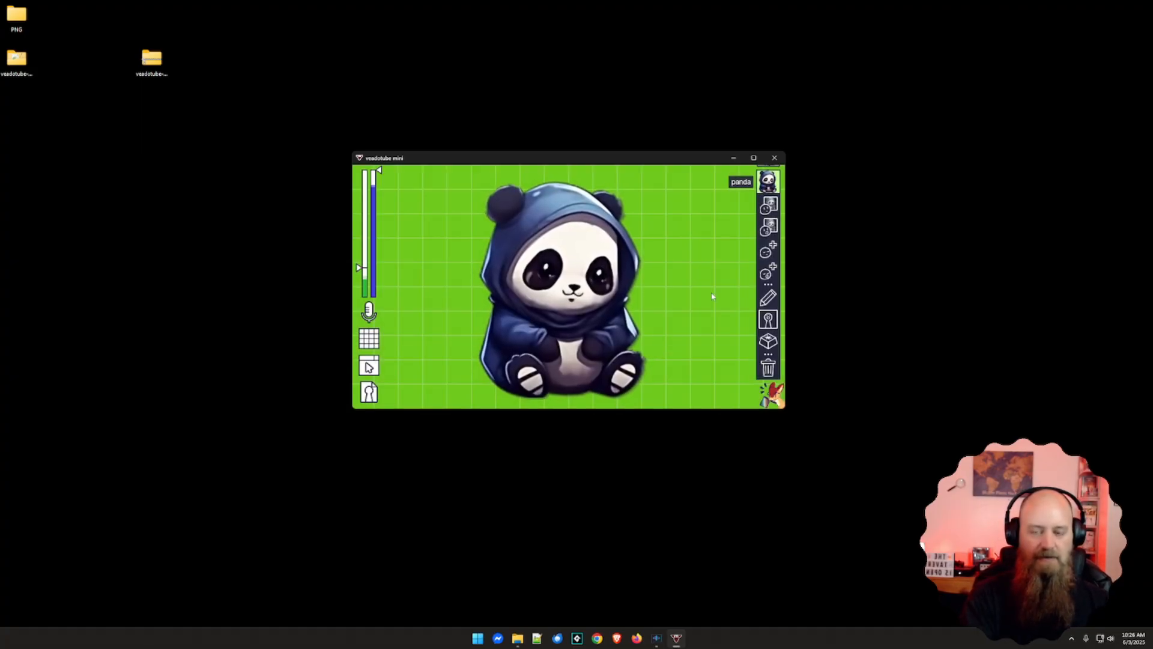
# Test the state shortcuts by switching the avatar between the panda and Happy states, closing the panda state's options along the way
pyautogui.hotkey('ctrl', '4')
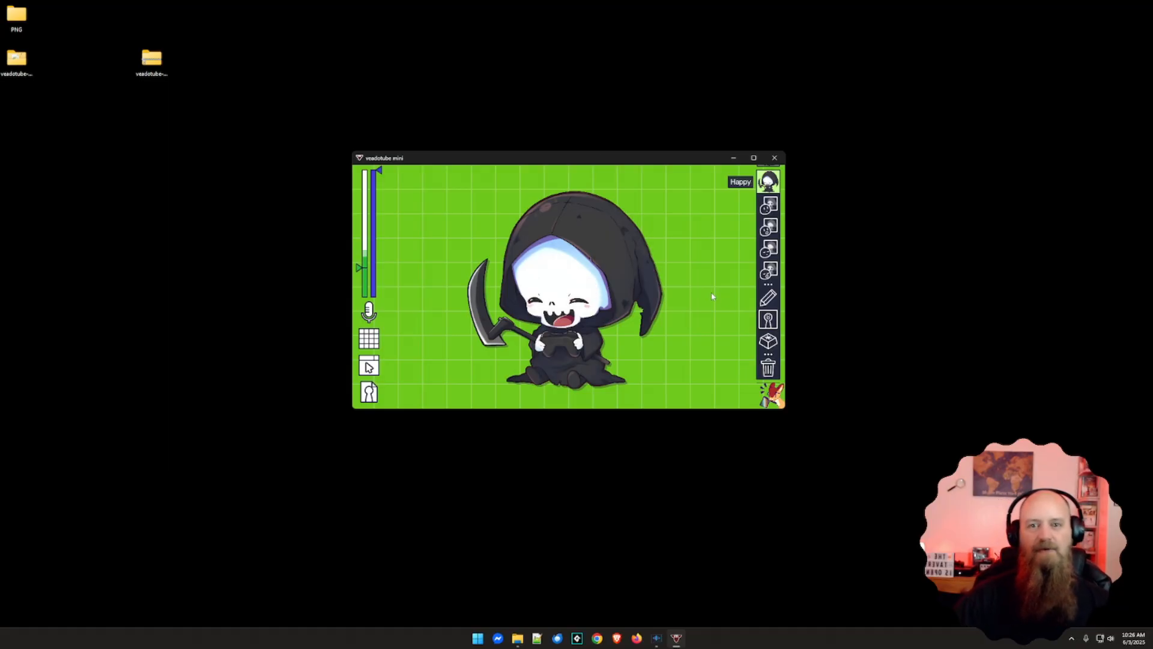
pyautogui.hotkey('ctrl', '1')
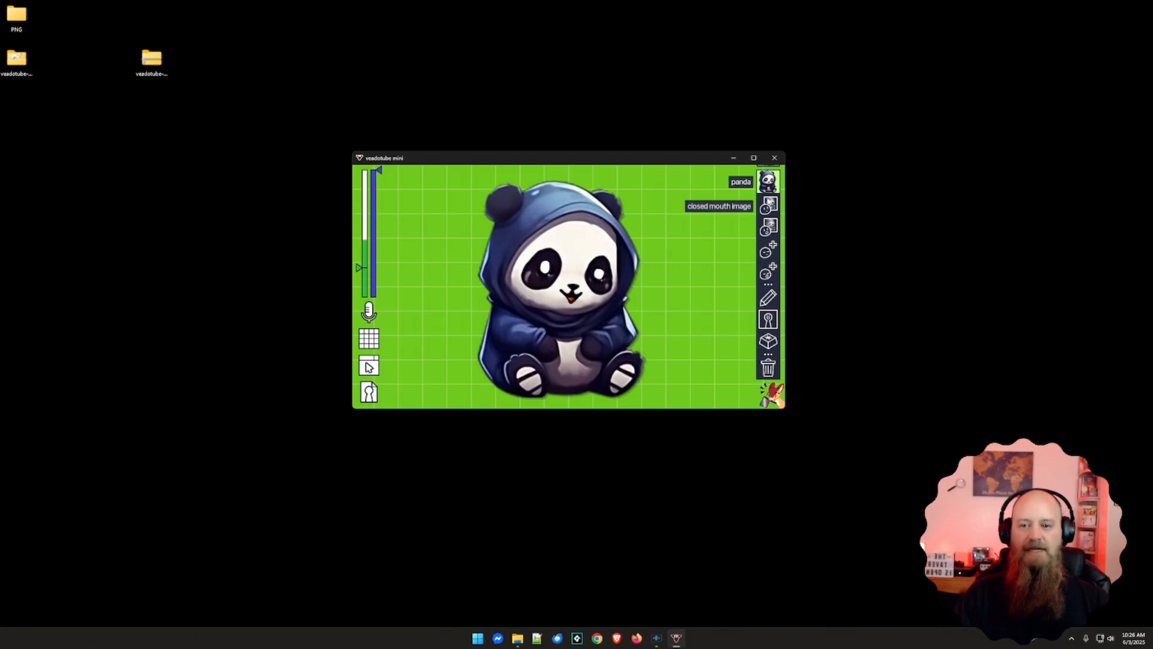
pyautogui.click(768, 182)
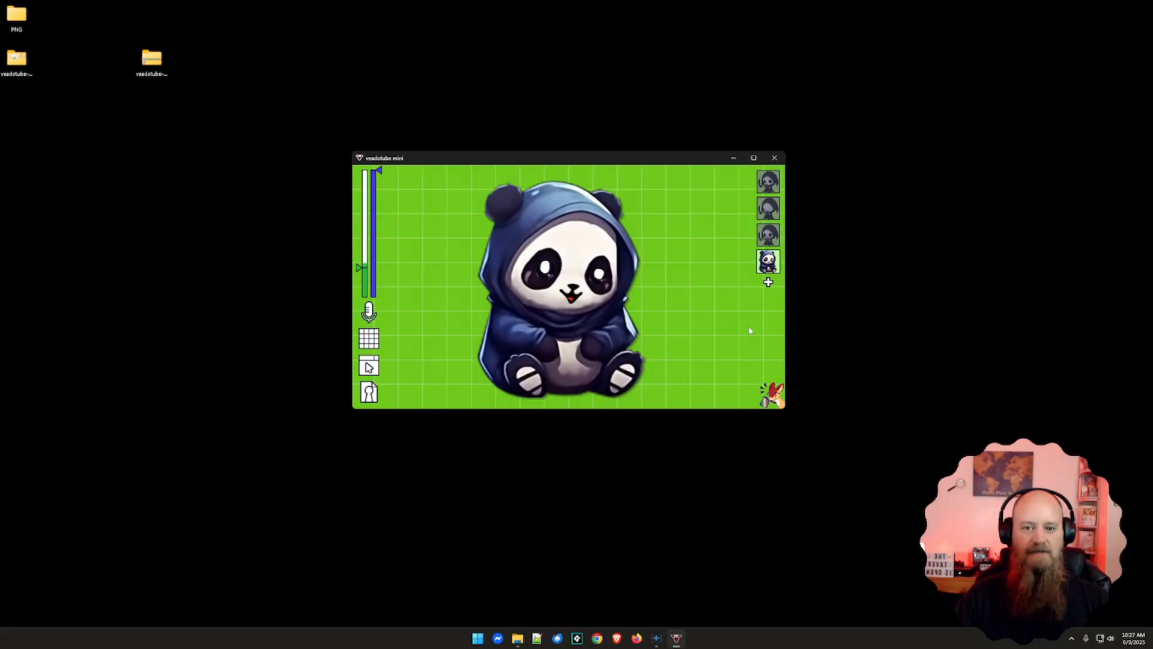
pyautogui.hotkey('ctrl', '3')
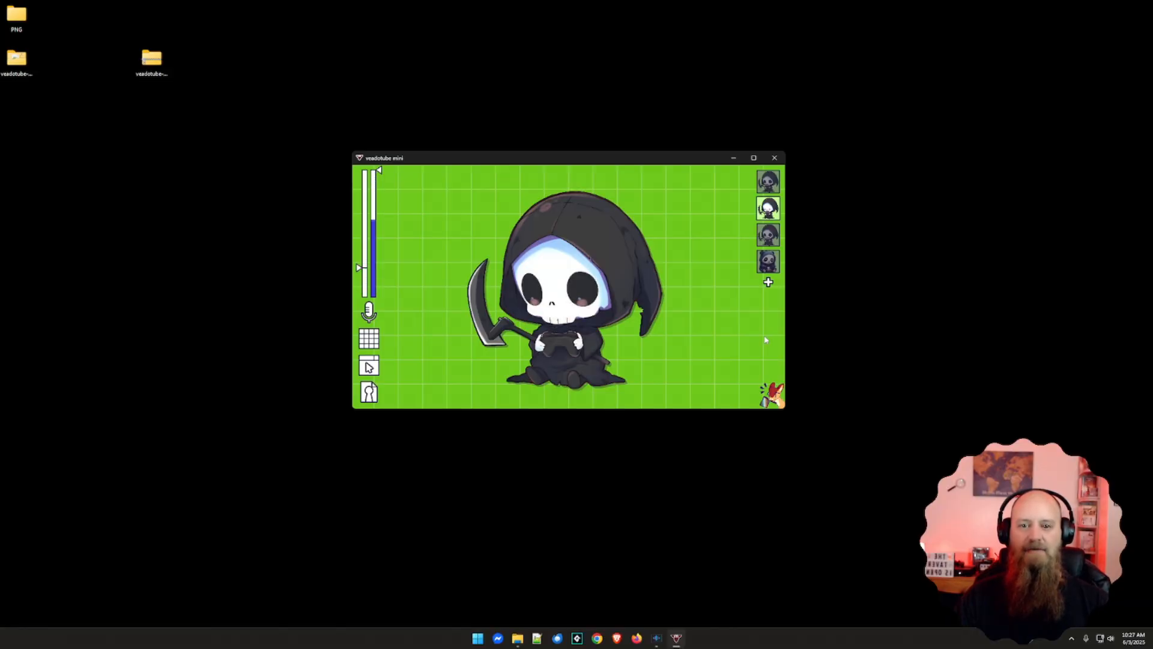
# Move the avatar window higher on the desktop, then switch to OBS and hide the WebCamera scene's Video Capture Device source
pyautogui.moveTo(621, 159); pyautogui.dragTo(628, 53)
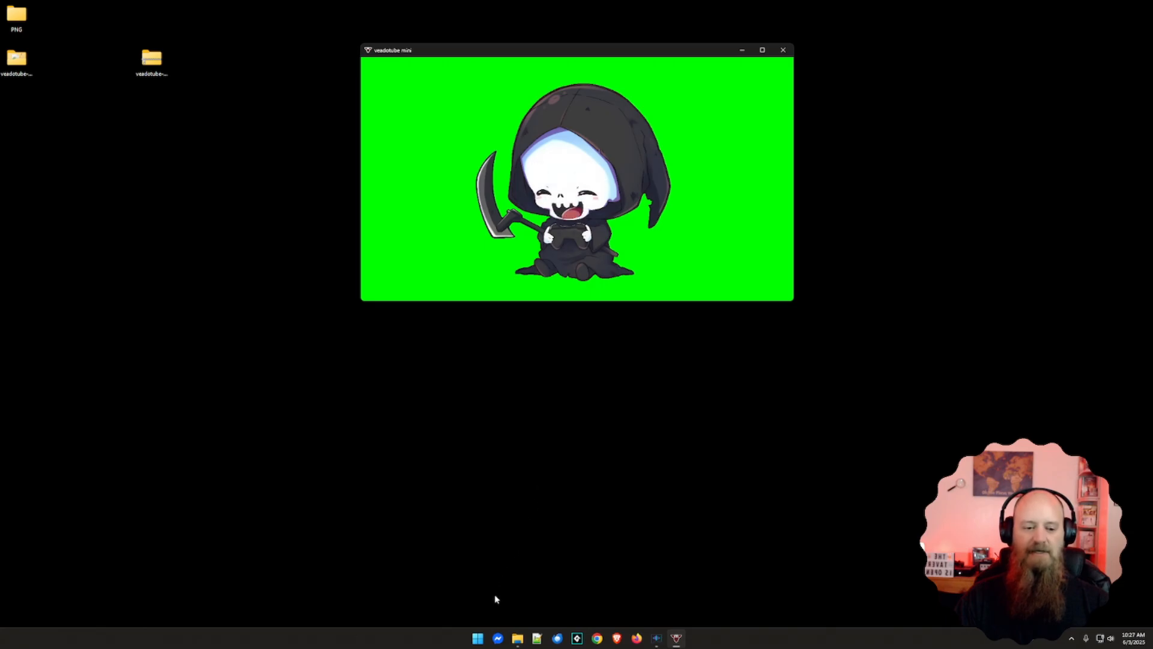
pyautogui.click(479, 638)
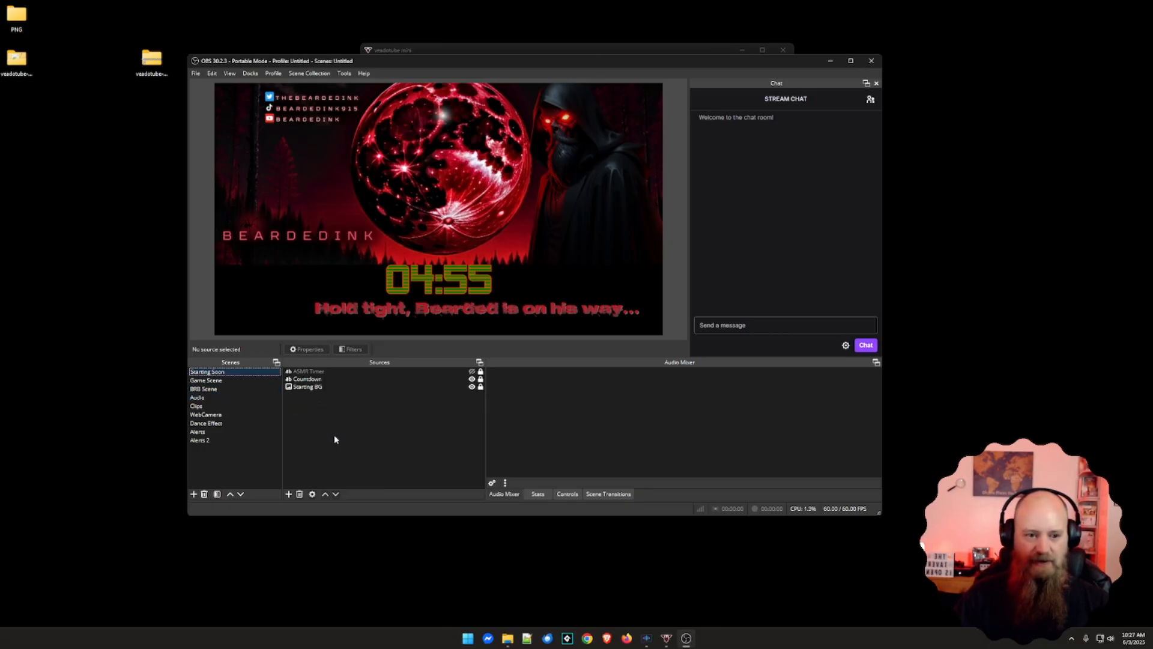
pyautogui.click(211, 414)
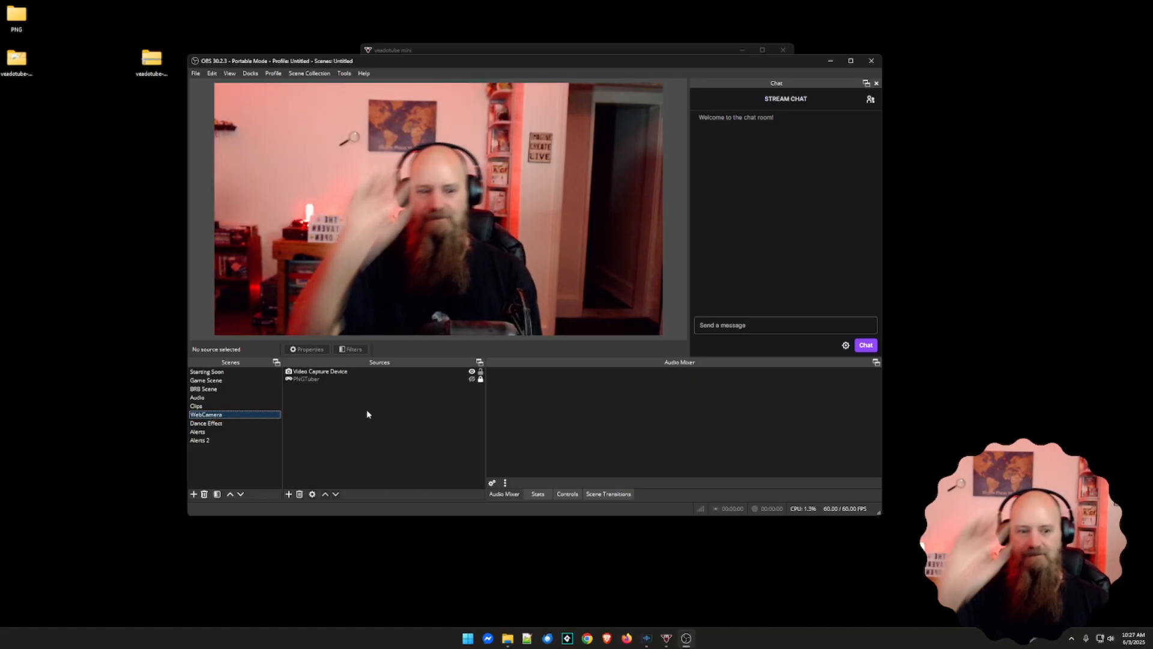
pyautogui.click(472, 371)
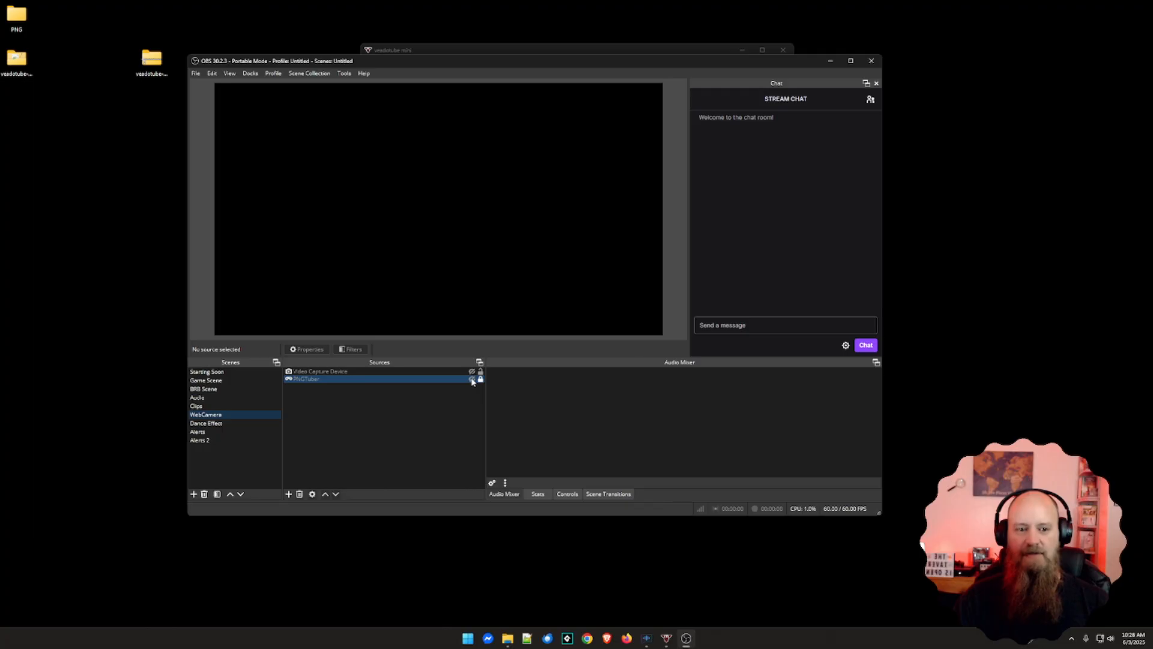
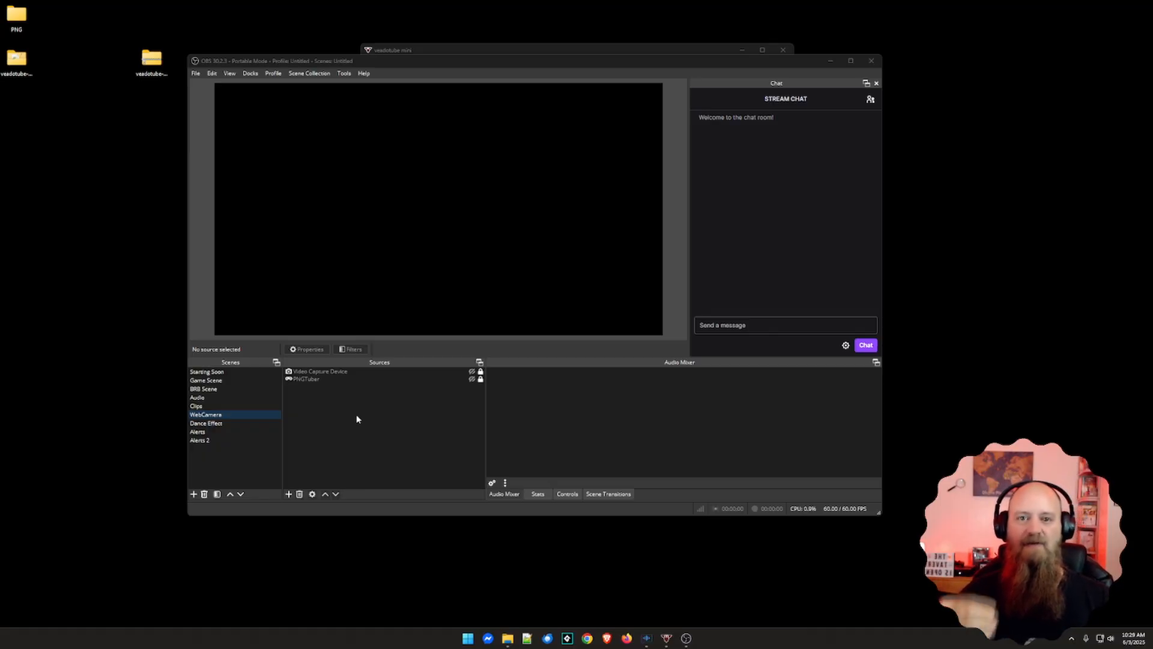
# Add a new Game Capture source named Veadotube to the WebCamera scene
pyautogui.click(571, 53)
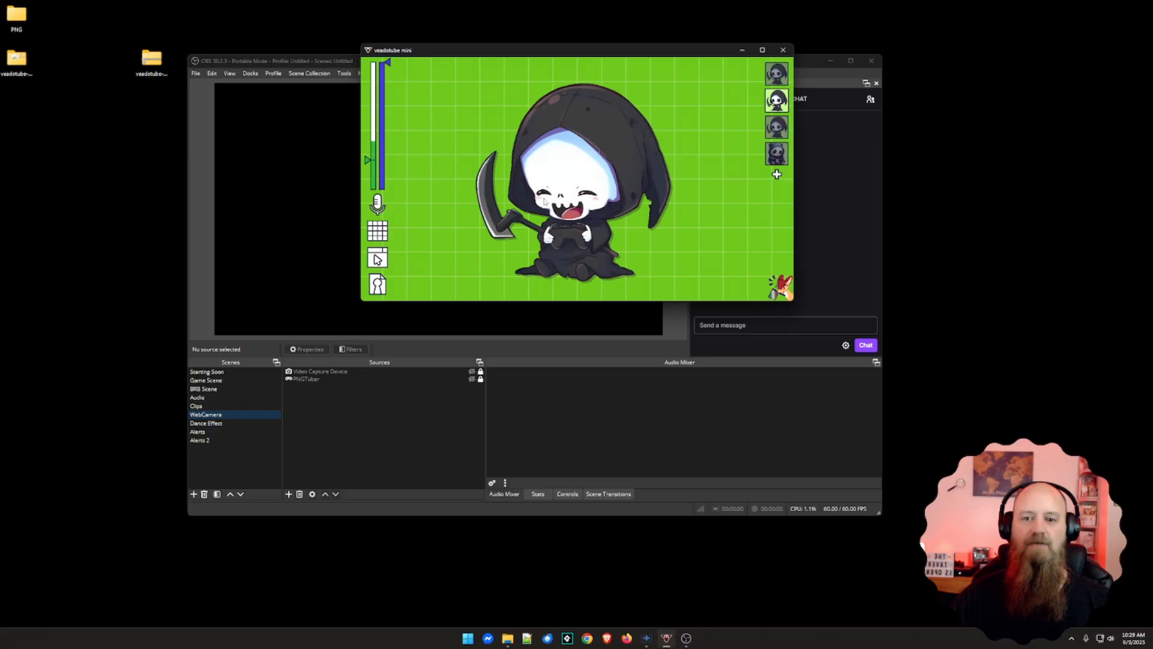
pyautogui.click(413, 435)
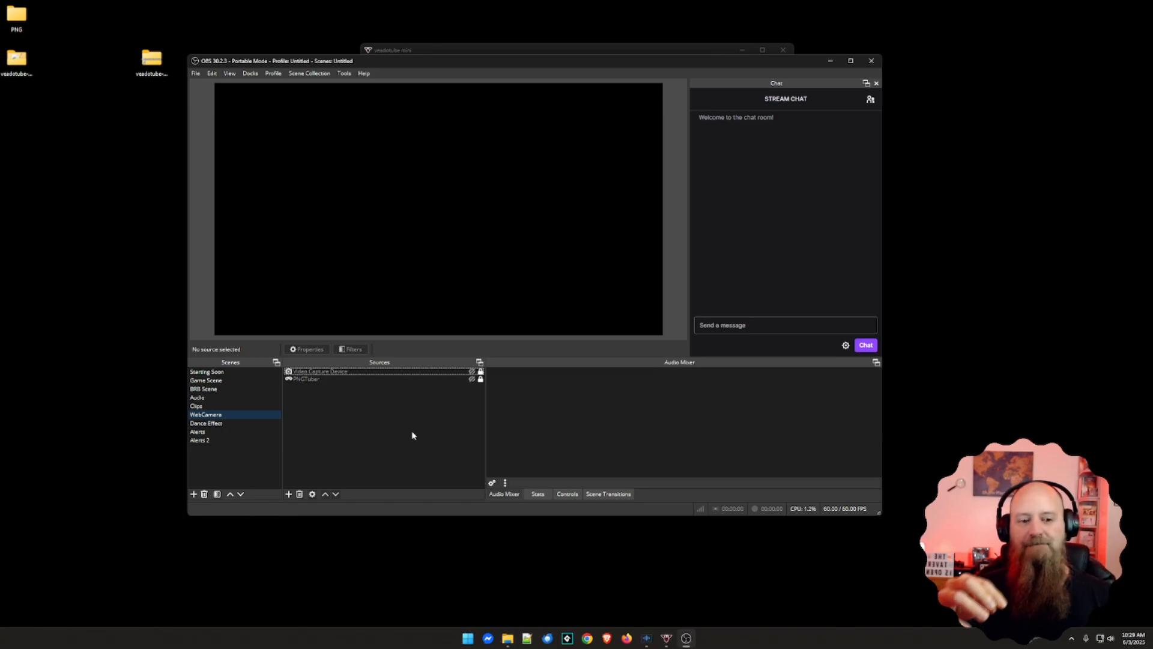
pyautogui.rightClick(349, 417)
pyautogui.moveTo(360, 421)
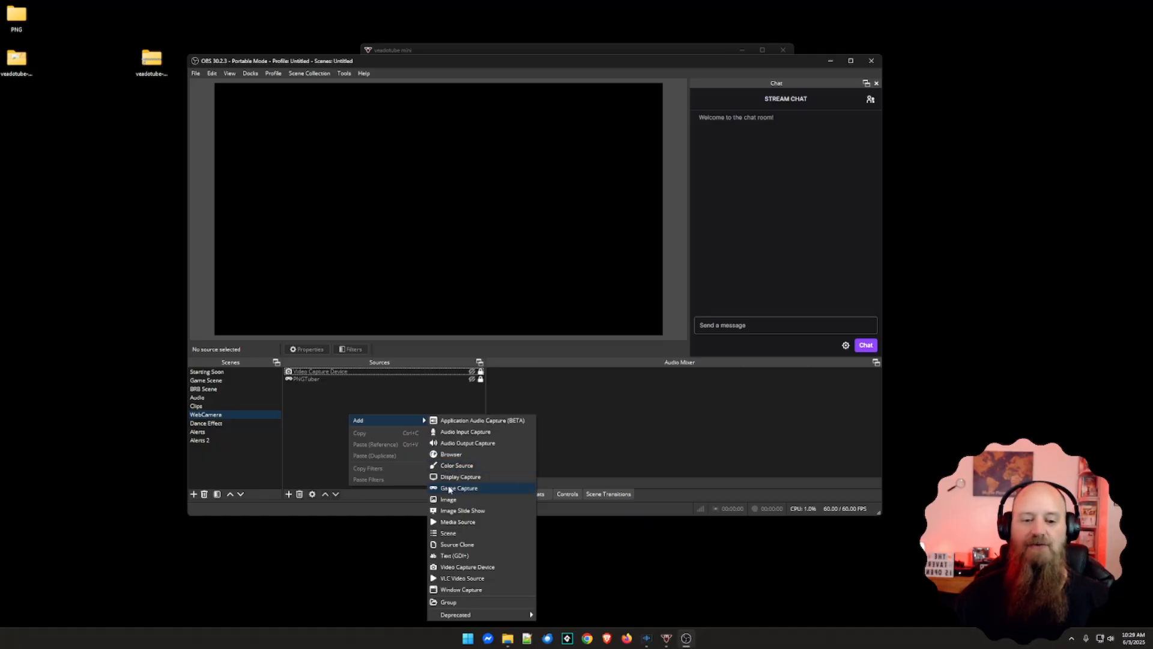
pyautogui.click(449, 488)
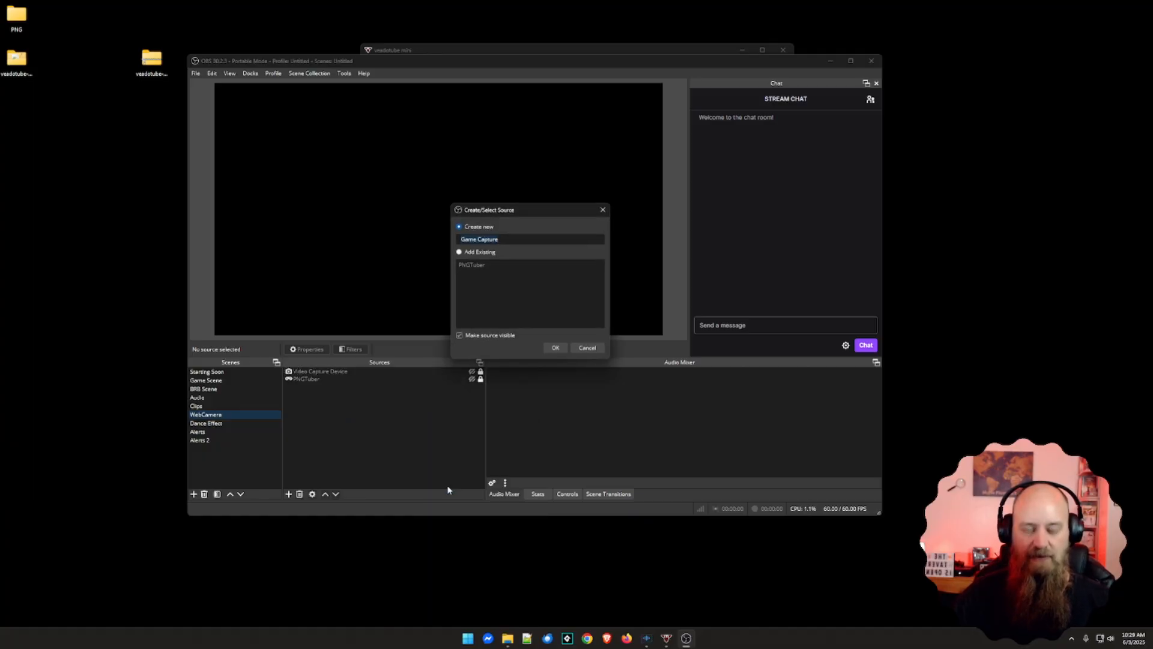
pyautogui.write('Veadotube')
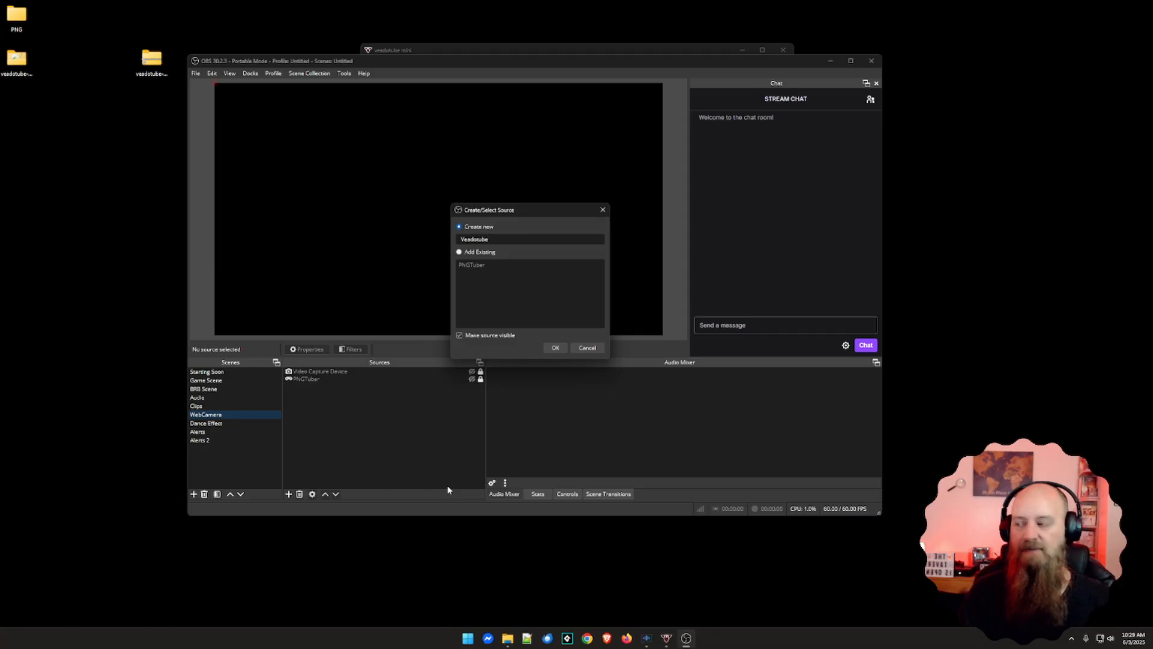
pyautogui.press('Return')
# Set the Veadotube source to capture a specific window and select [veadotube-mini.exe]: veadotube mini
pyautogui.click(523, 292)
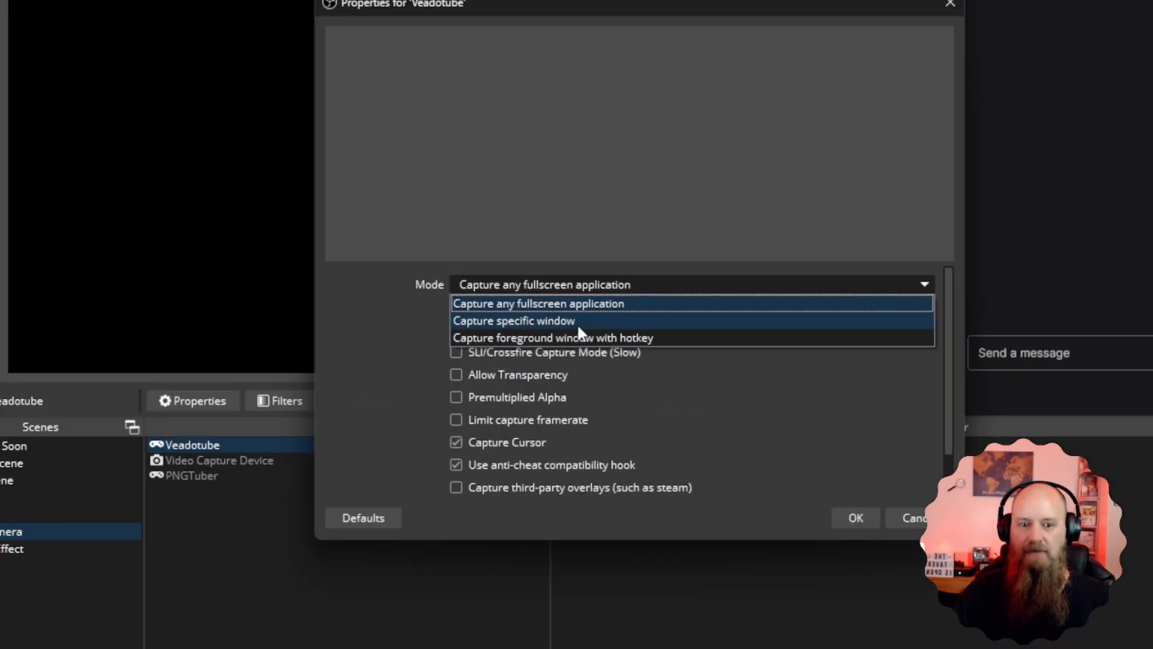
pyautogui.click(500, 311)
pyautogui.click(560, 316)
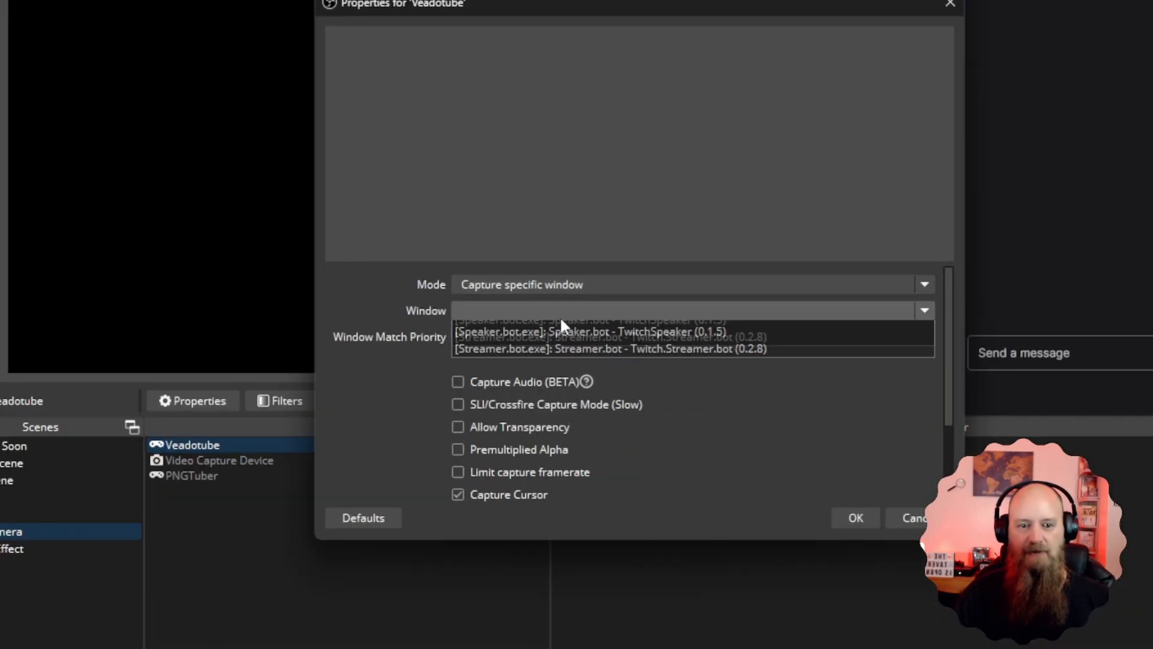
pyautogui.click(581, 362)
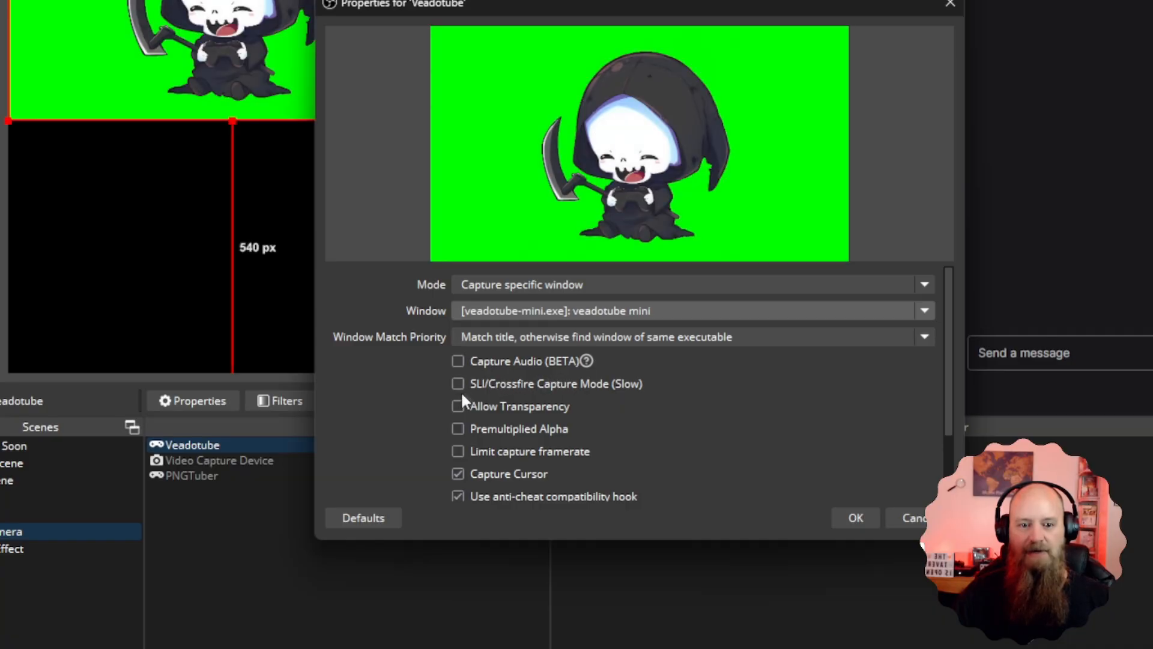
# Turn off Capture Cursor and turn on Allow Transparency for the Veadotube source, then accept its properties
pyautogui.click(460, 473)
pyautogui.scroll(-3, 618, 464)
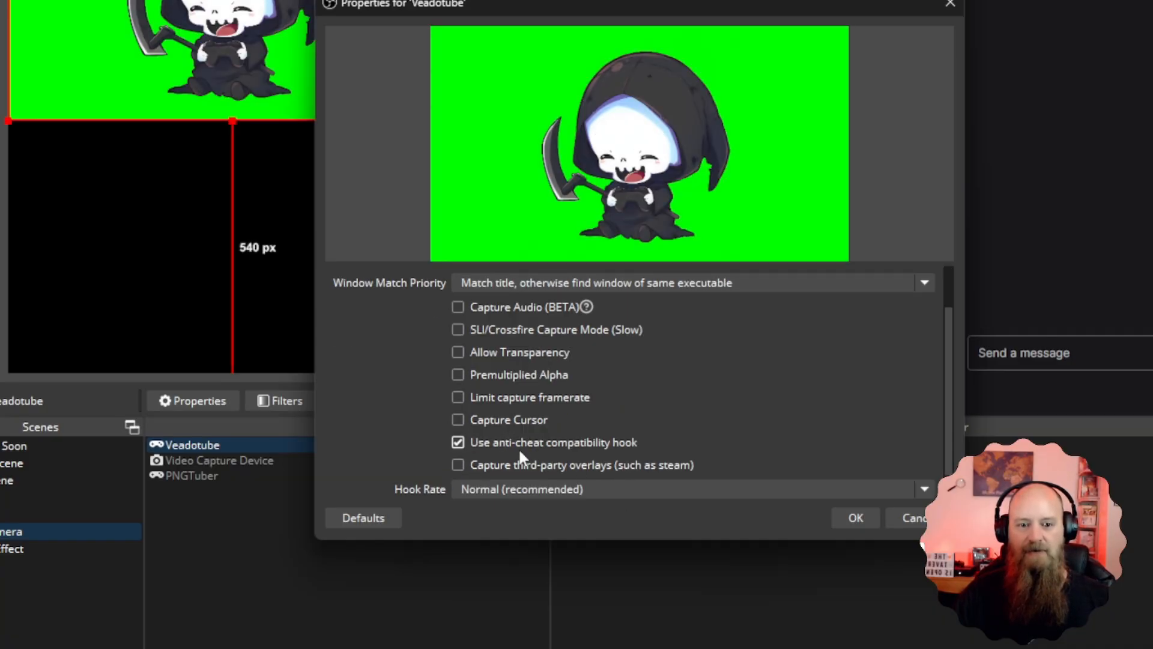
pyautogui.click(458, 354)
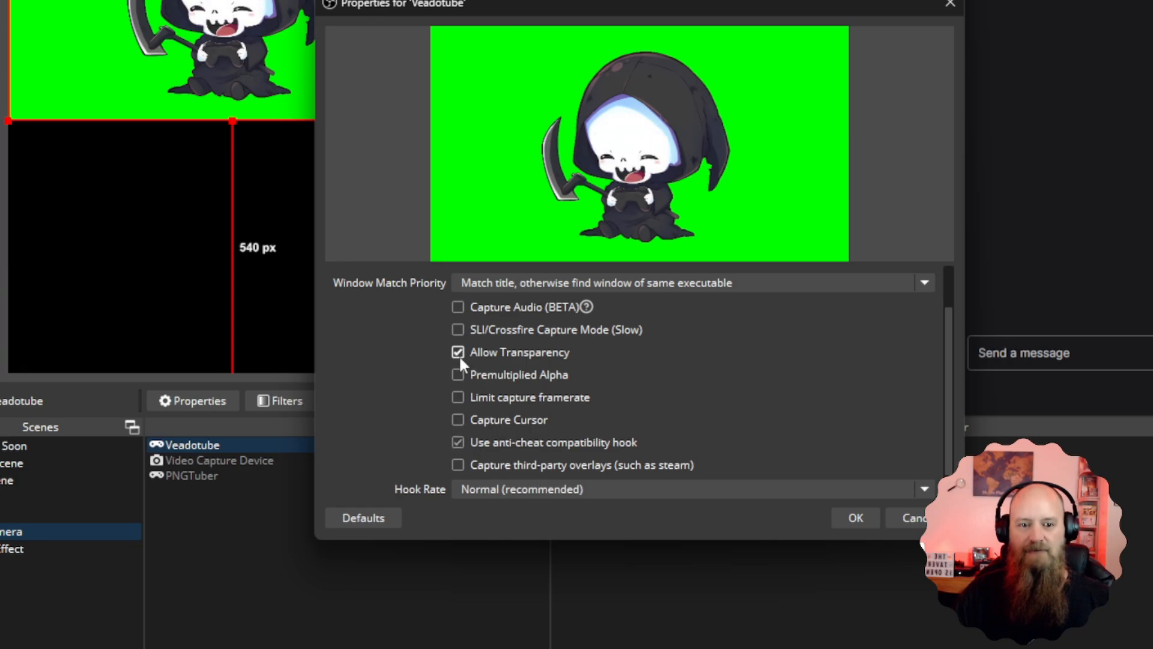
pyautogui.scroll(-1, 614, 376)
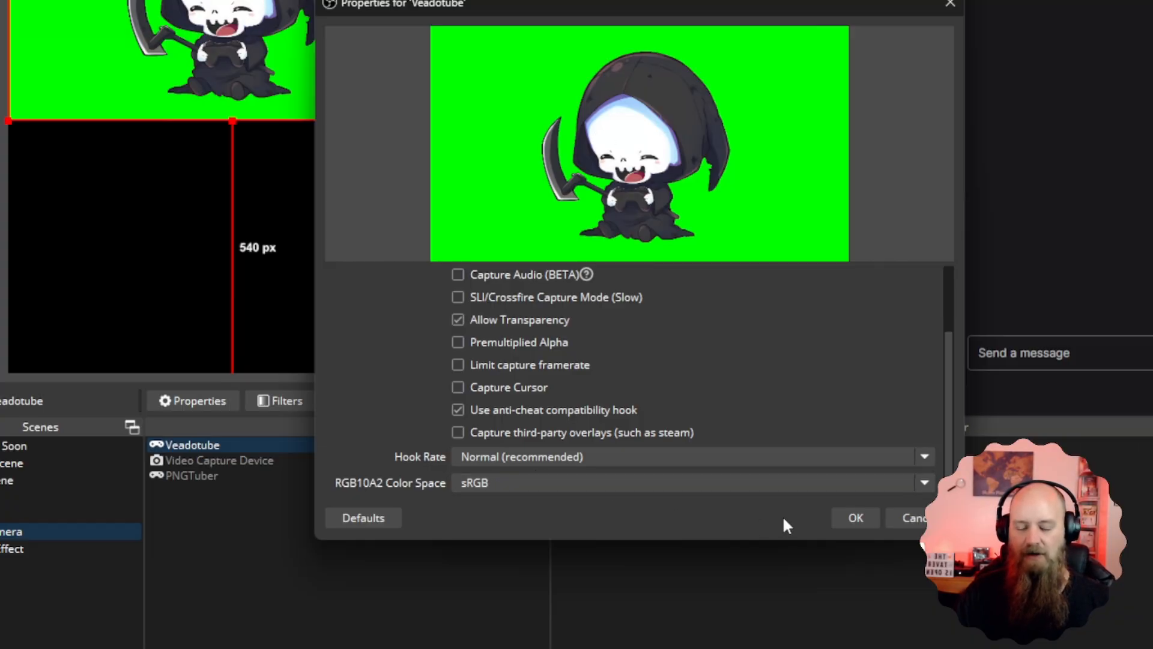
pyautogui.click(855, 517)
# Move the Veadotube source about 121 px from the canvas's left edge and 131 px from its top, and add a Chroma Key effect filter
pyautogui.moveTo(646, 346); pyautogui.dragTo(456, 334)
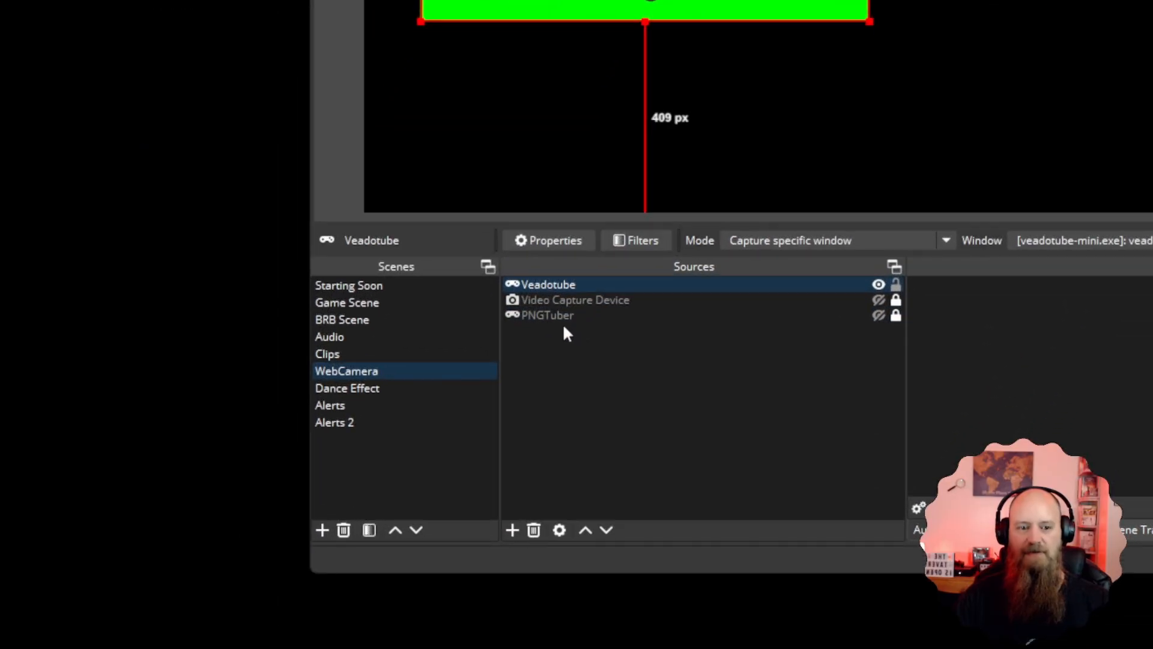
pyautogui.rightClick(538, 325)
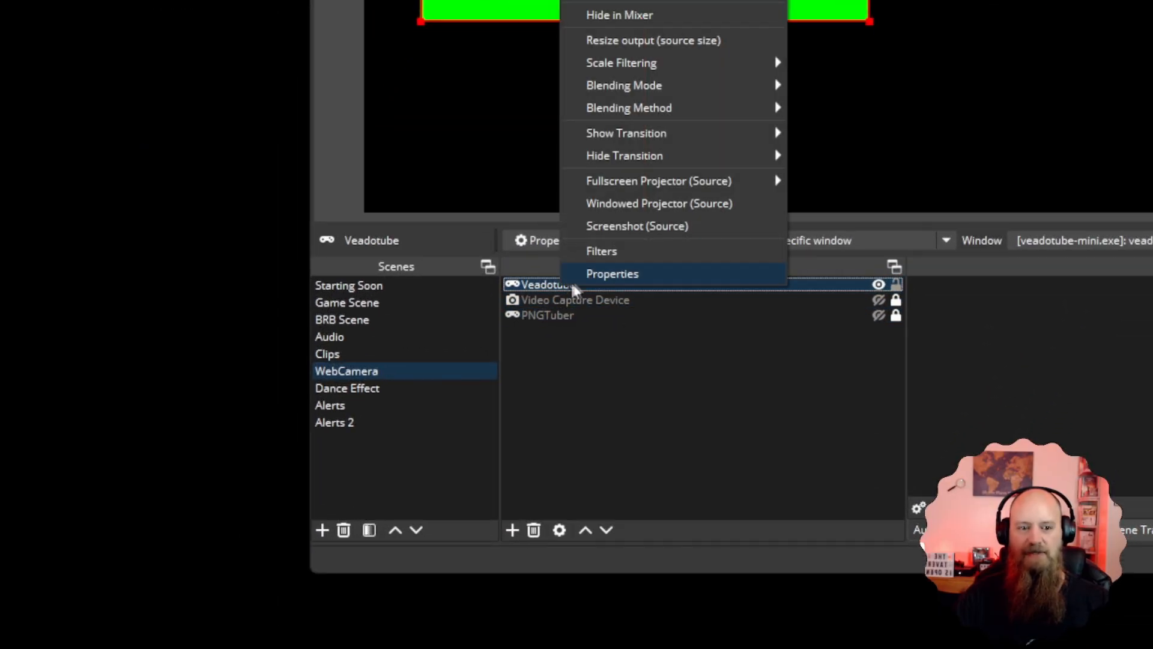
pyautogui.click(593, 251)
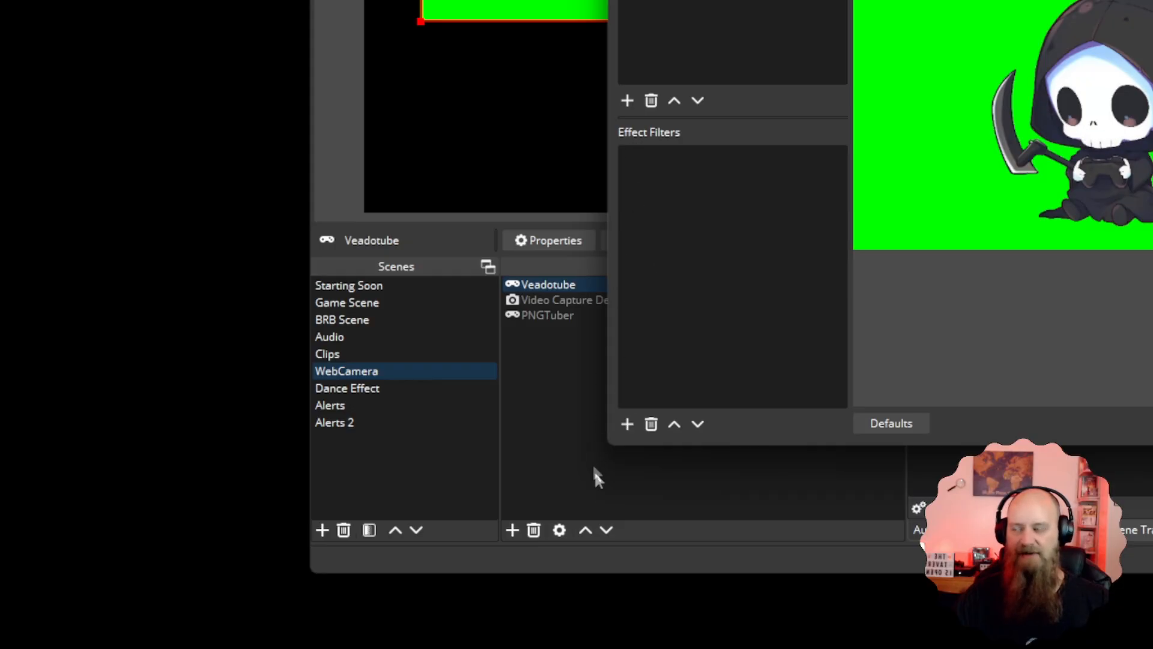
pyautogui.click(626, 426)
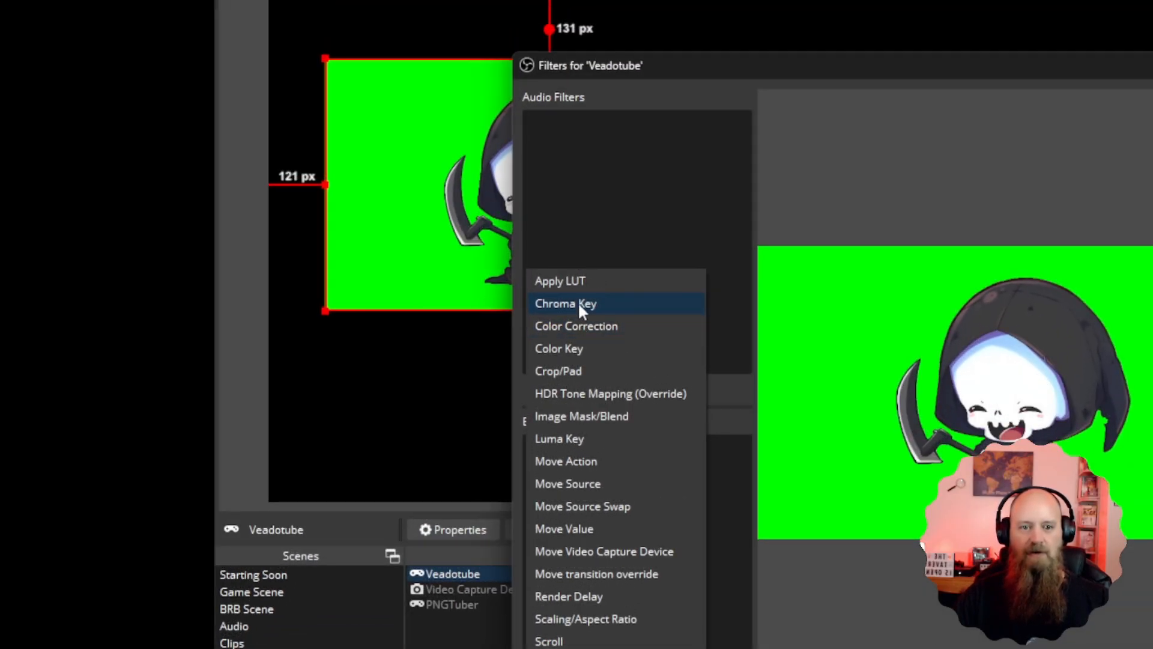
pyautogui.click(578, 303)
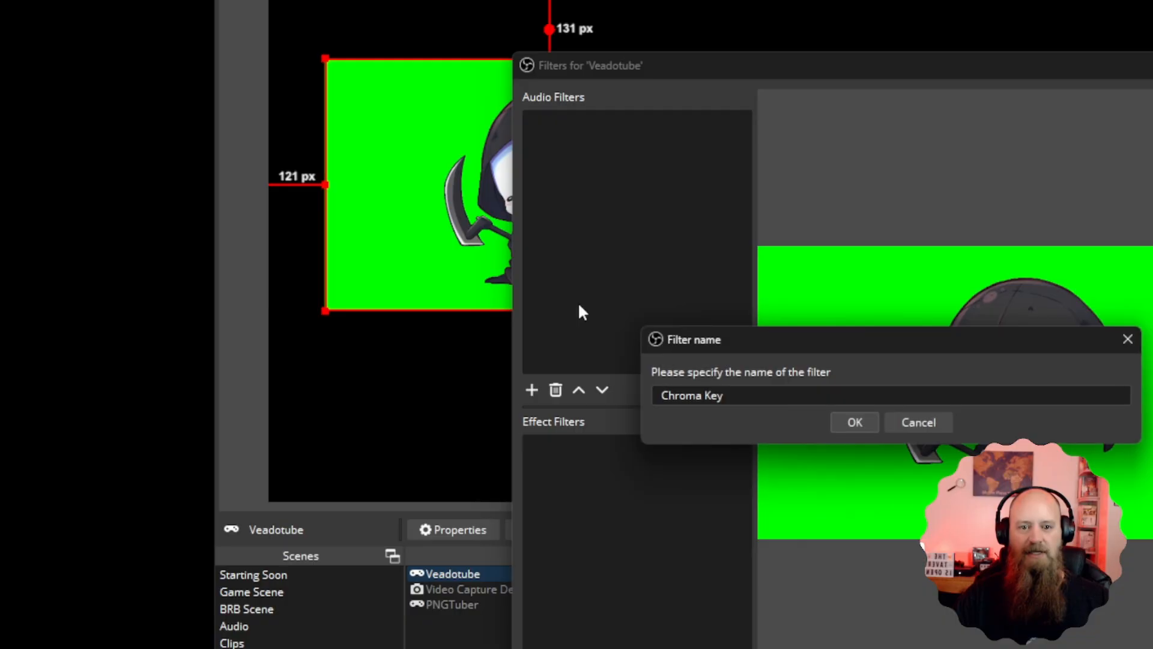
pyautogui.click(841, 424)
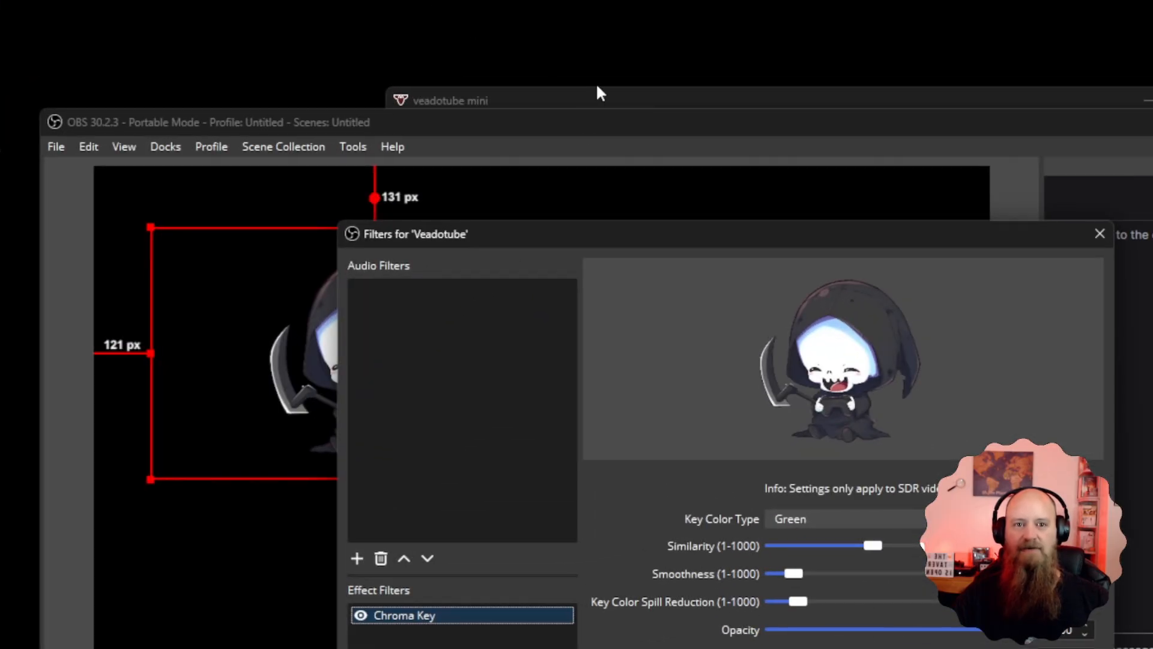
# Check the keyed capture with veadotube mini in front, close the filters, and move the avatar about 411 px from the canvas's left edge
pyautogui.click(596, 95)
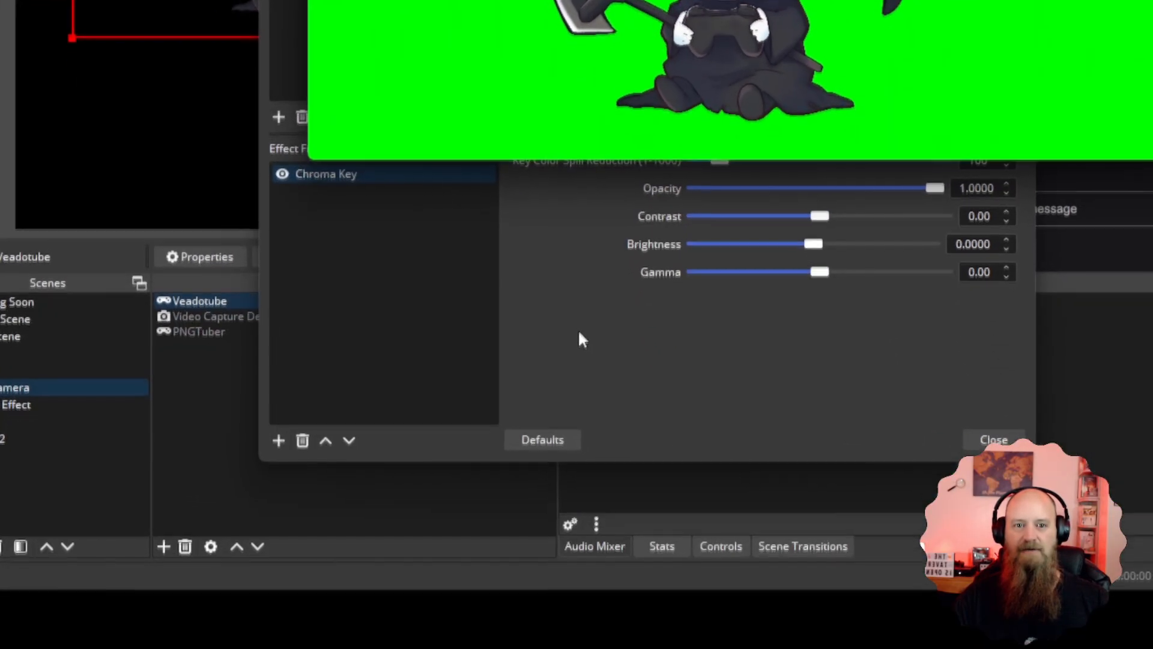
pyautogui.click(578, 329)
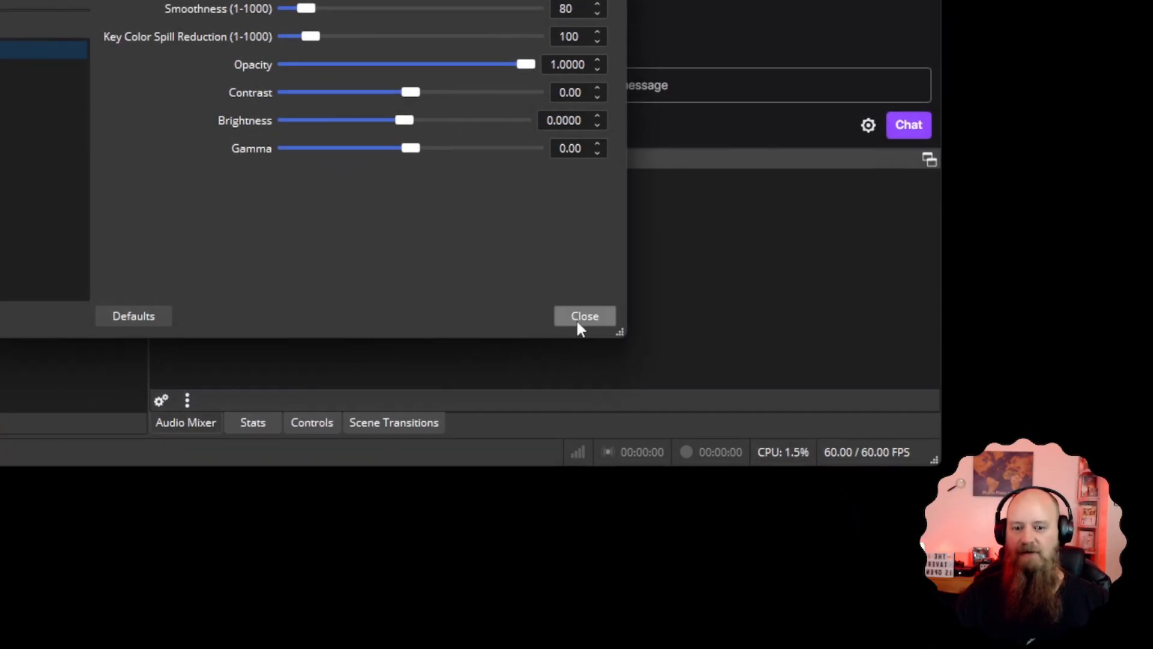
pyautogui.click(577, 318)
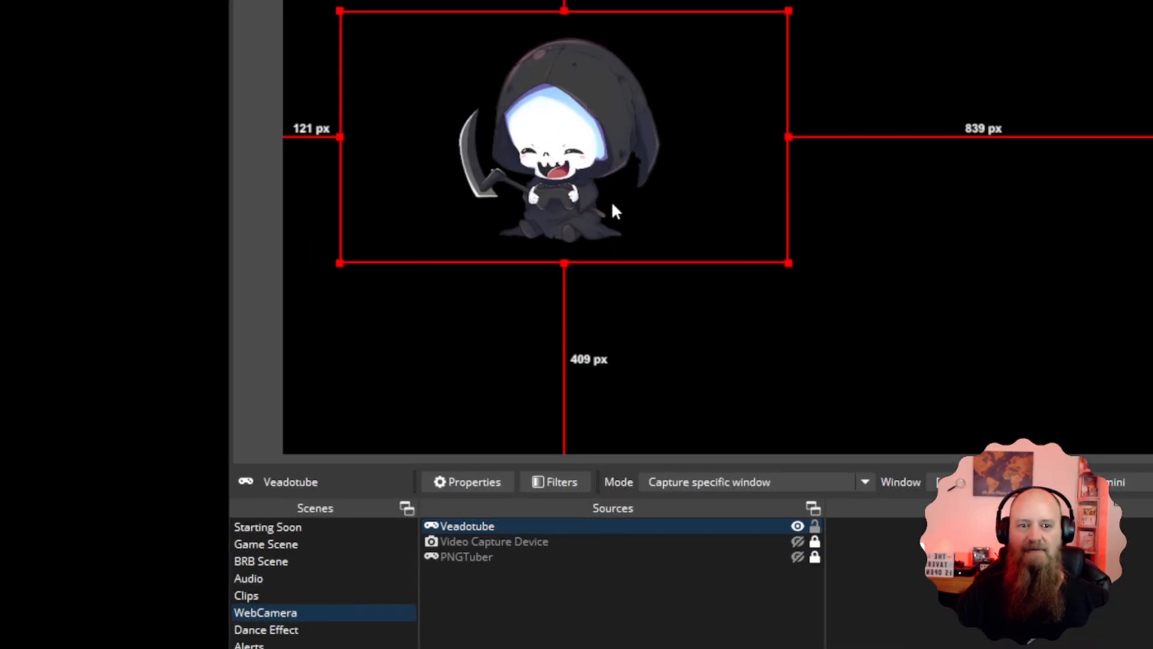
pyautogui.moveTo(611, 200); pyautogui.dragTo(728, 288)
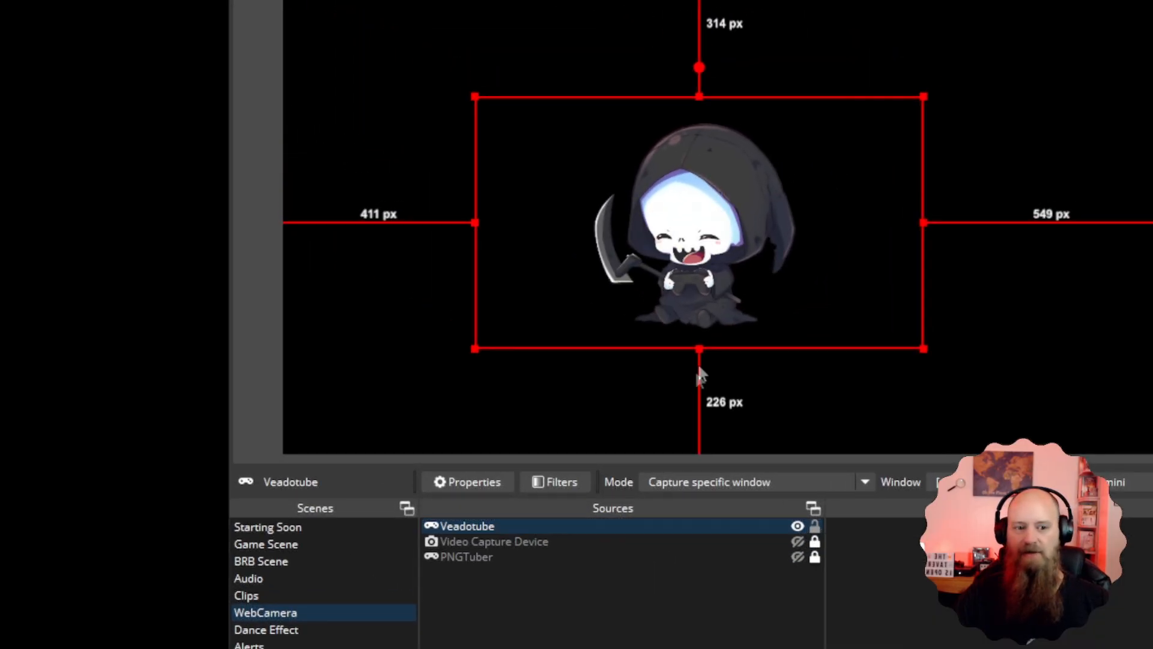
# Add the existing WebCamera scene as a source in the Starting Soon scene
pyautogui.click(266, 544)
pyautogui.click(268, 527)
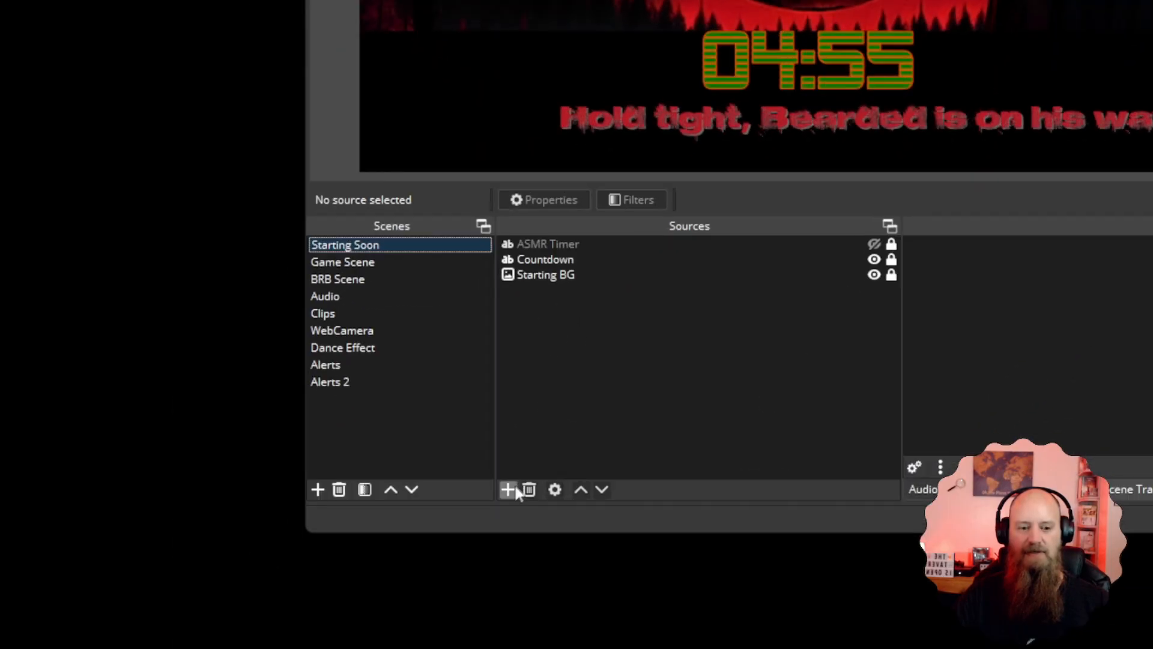
pyautogui.click(516, 490)
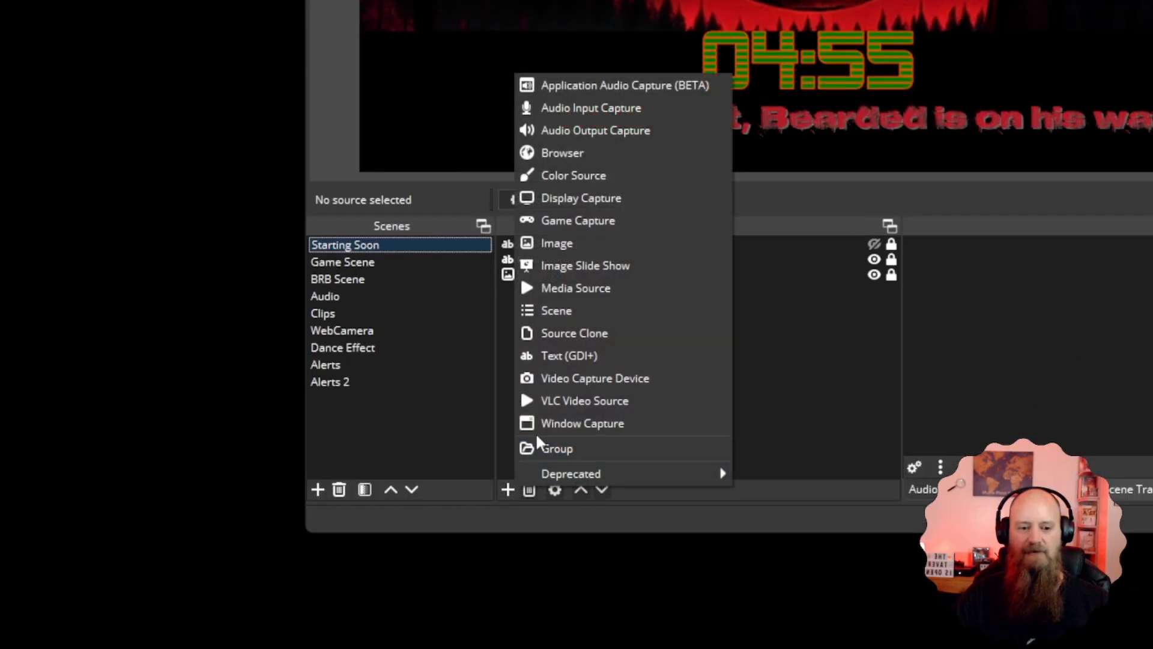
pyautogui.click(550, 312)
pyautogui.scroll(-1, 957, 91)
pyautogui.click(923, 145)
pyautogui.click(1041, 197)
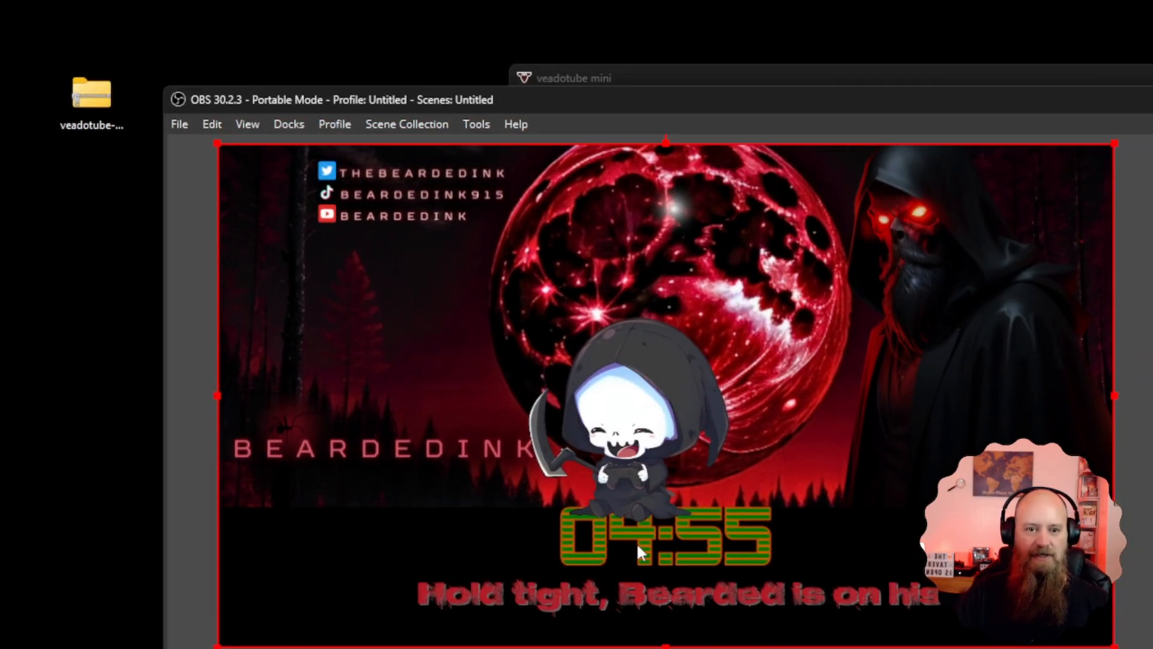
# Test hiding the veadotube mini window while OBS captures it, then restore and reposition the window and return to OBS
pyautogui.click(893, 79)
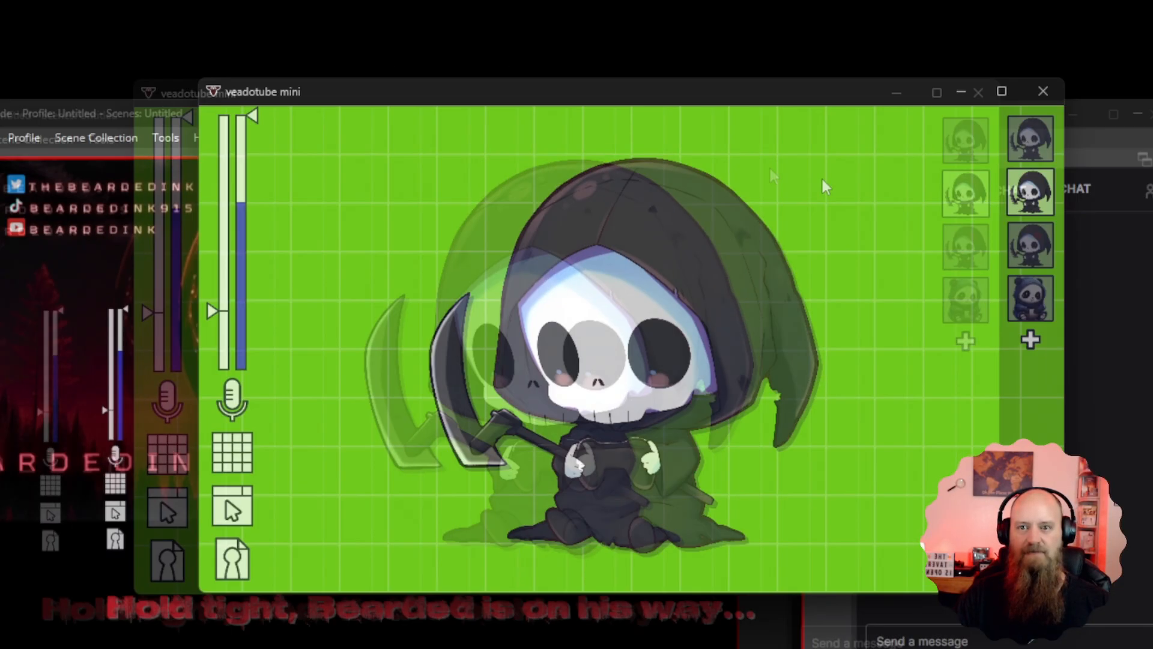
pyautogui.click(1043, 90)
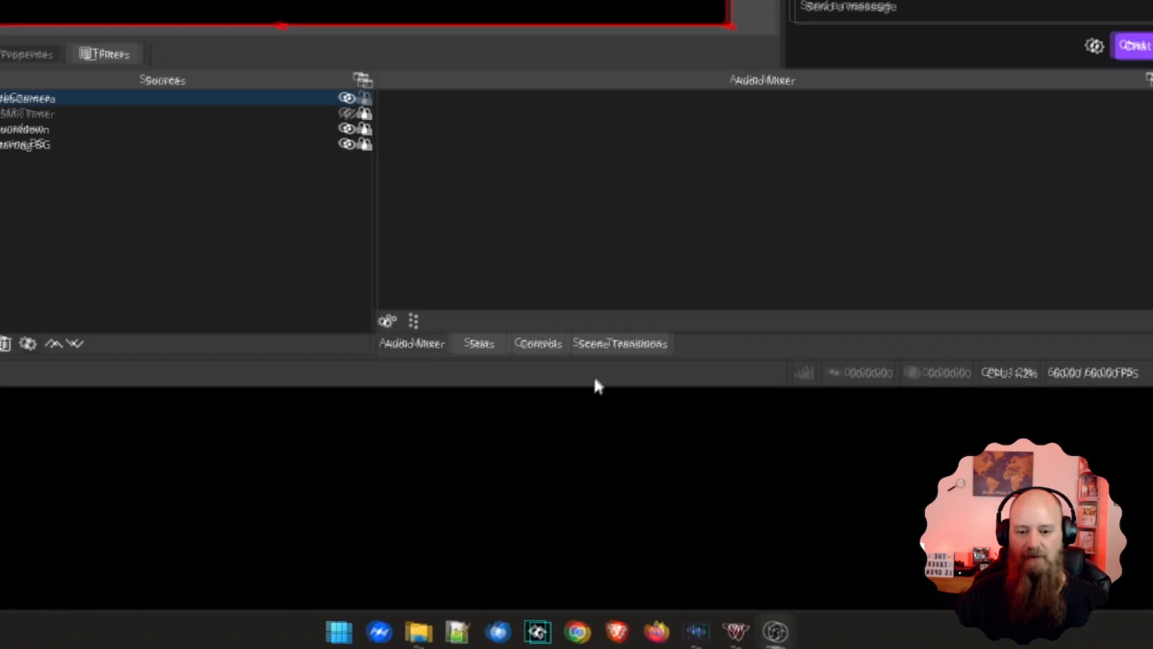
pyautogui.click(735, 632)
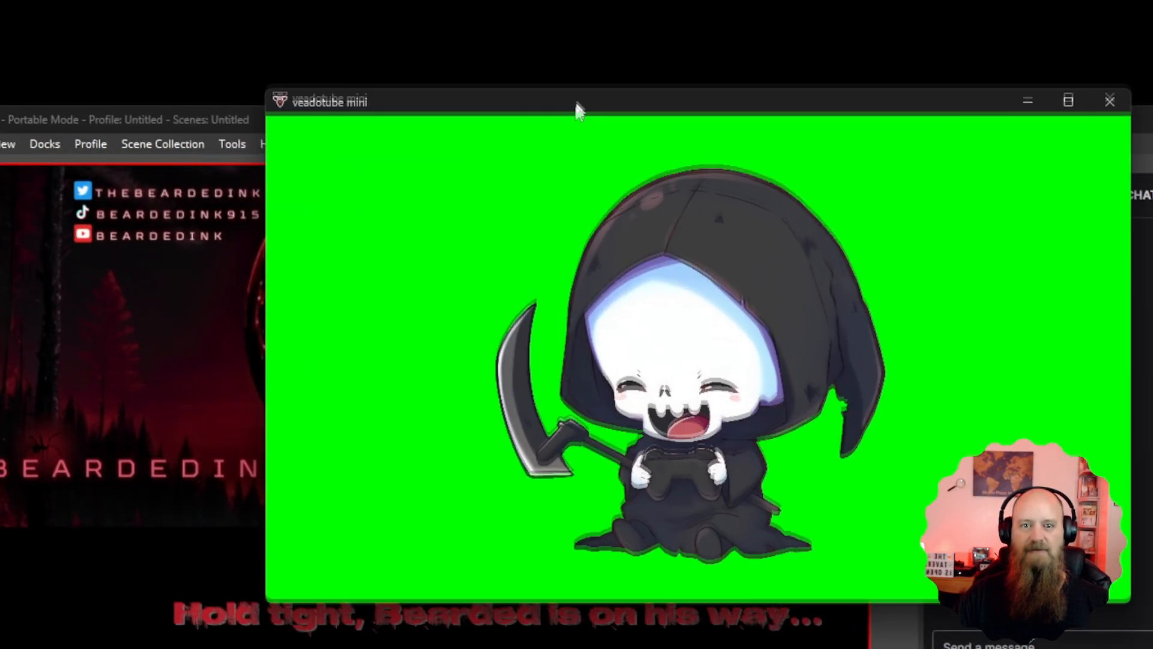
pyautogui.moveTo(577, 108); pyautogui.dragTo(489, 309)
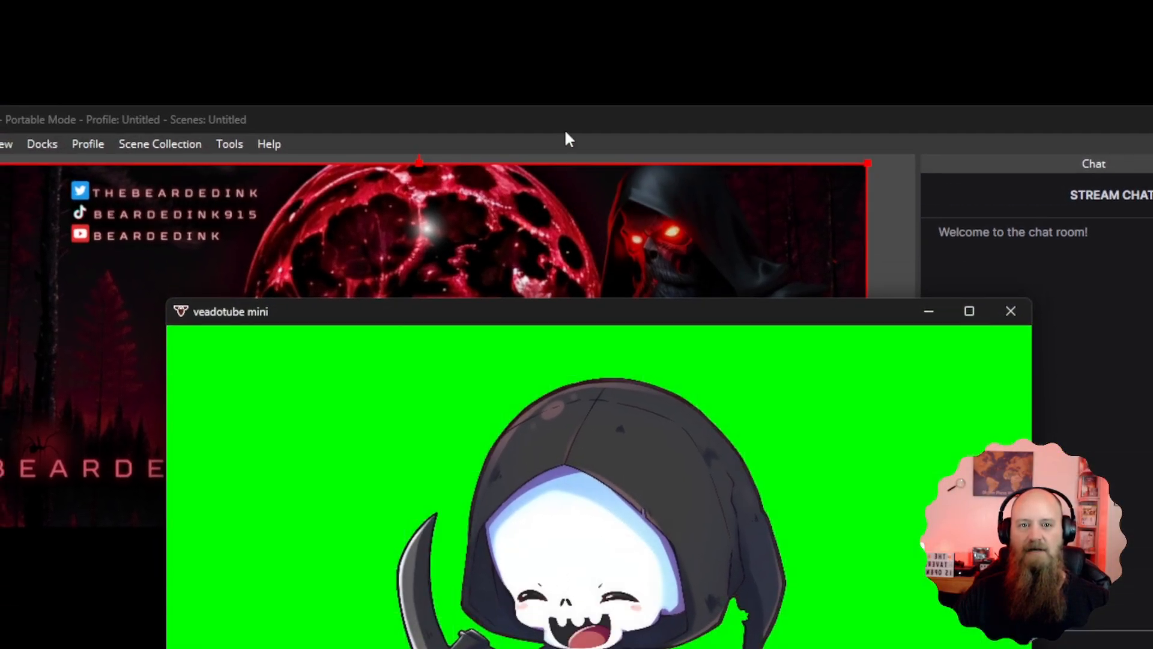
pyautogui.click(563, 119)
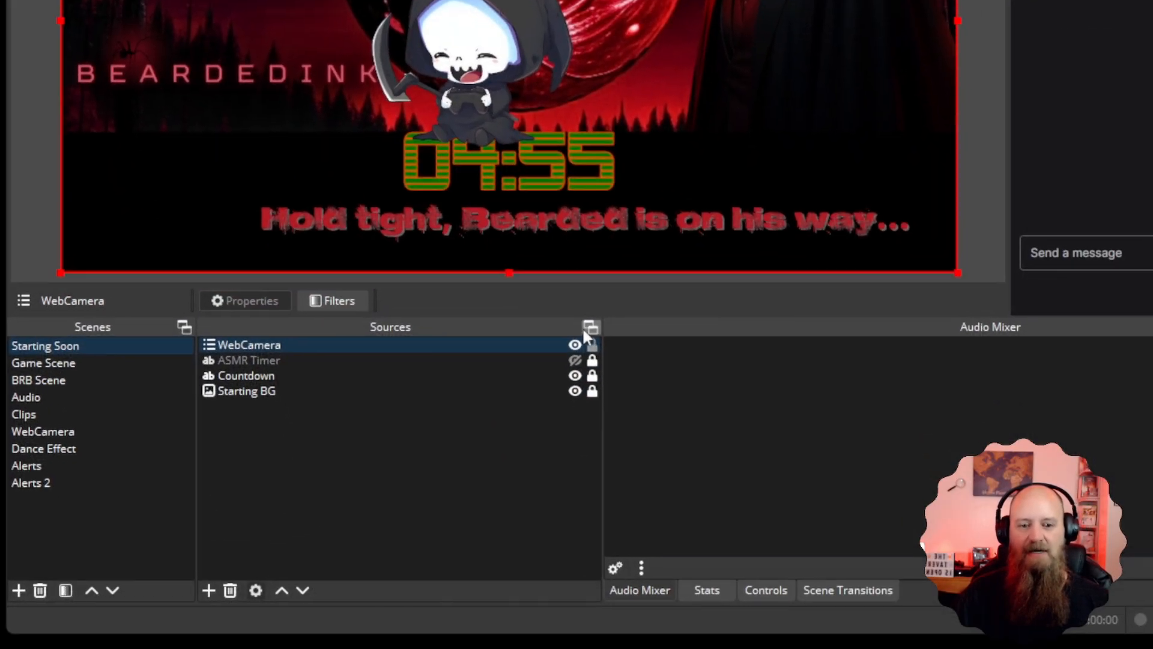
# Move the WebCamera source about 802 px right so the avatar sits in the canvas's lower-right area, then lock it
pyautogui.moveTo(547, 149); pyautogui.dragTo(919, 214)
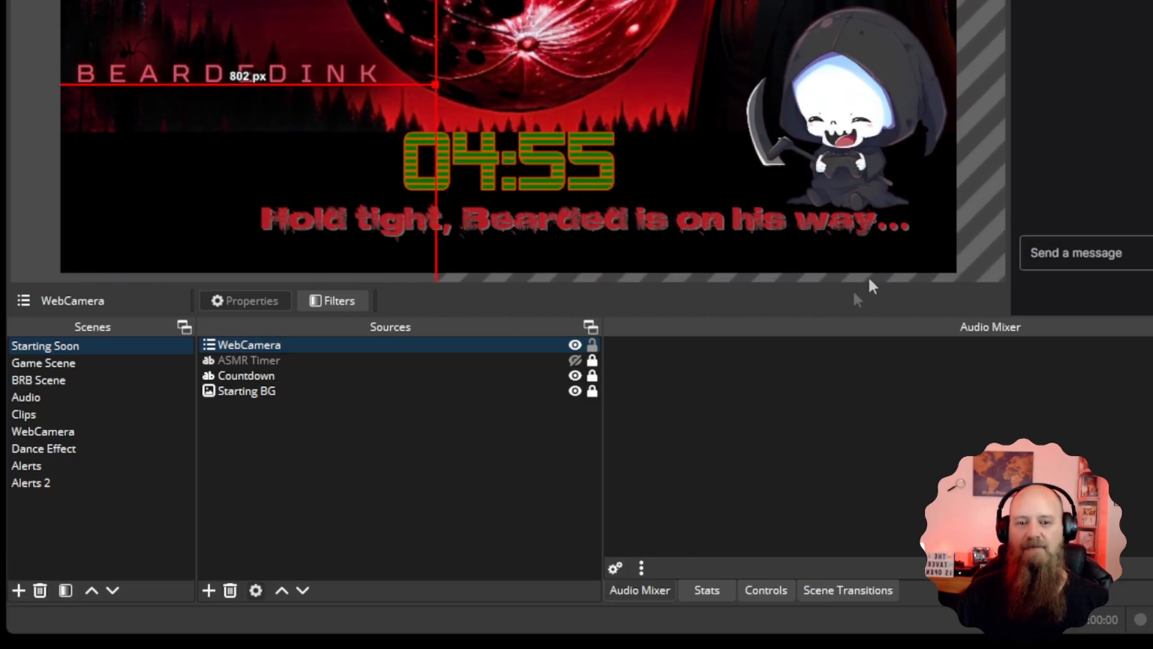
pyautogui.click(592, 345)
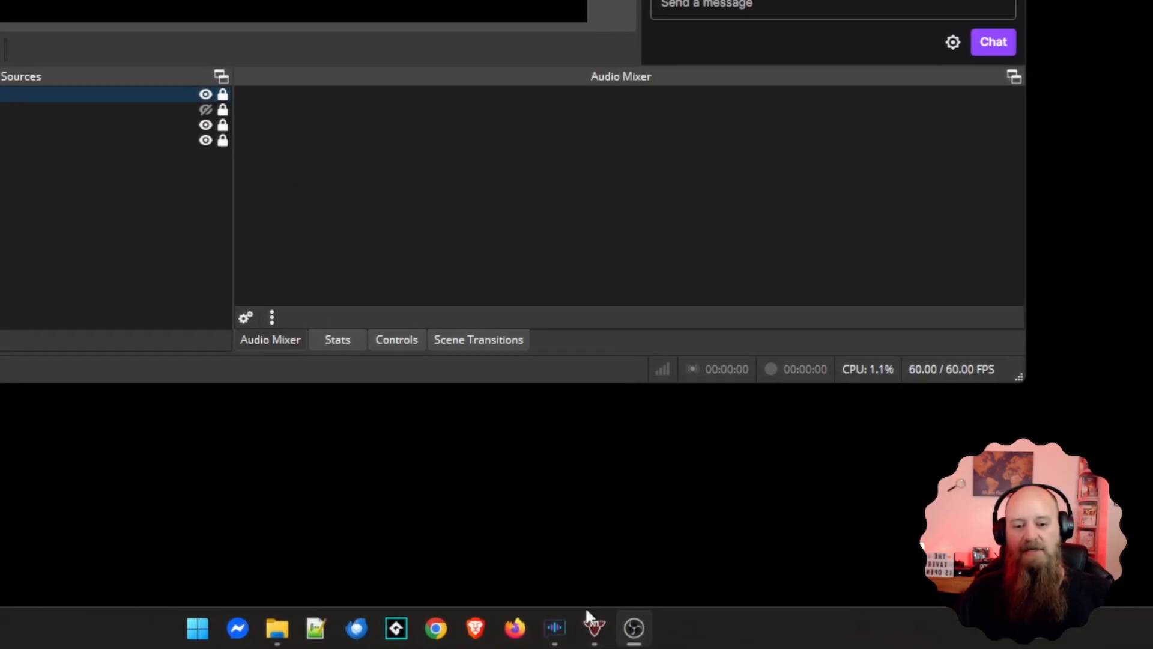
pyautogui.moveTo(583, 627)
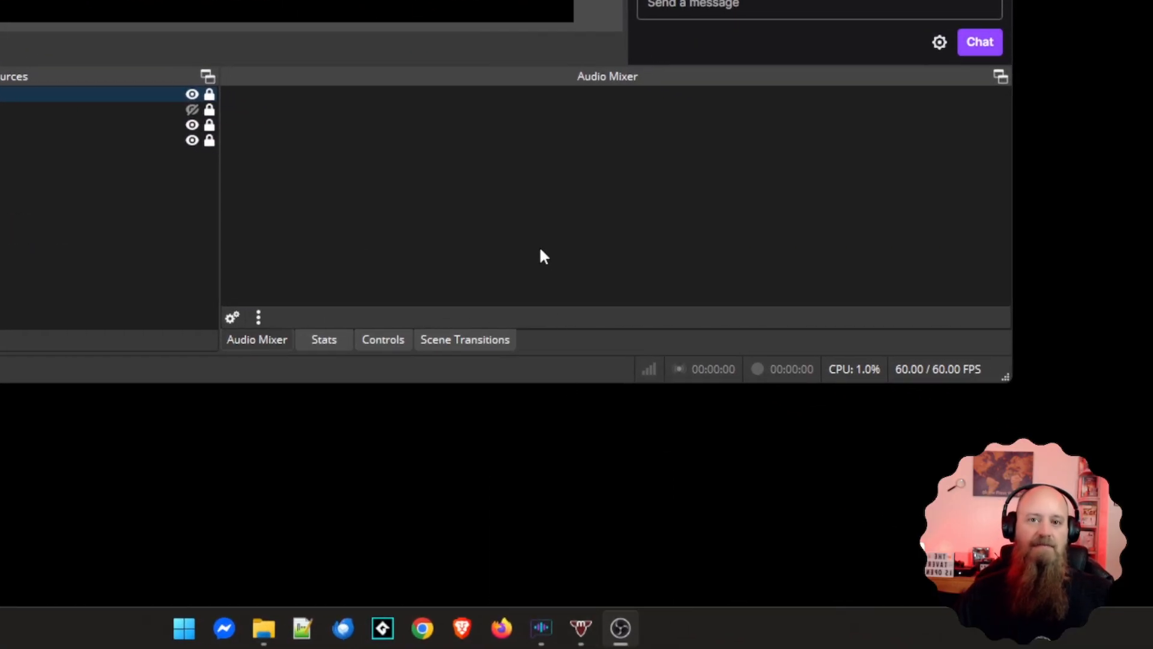